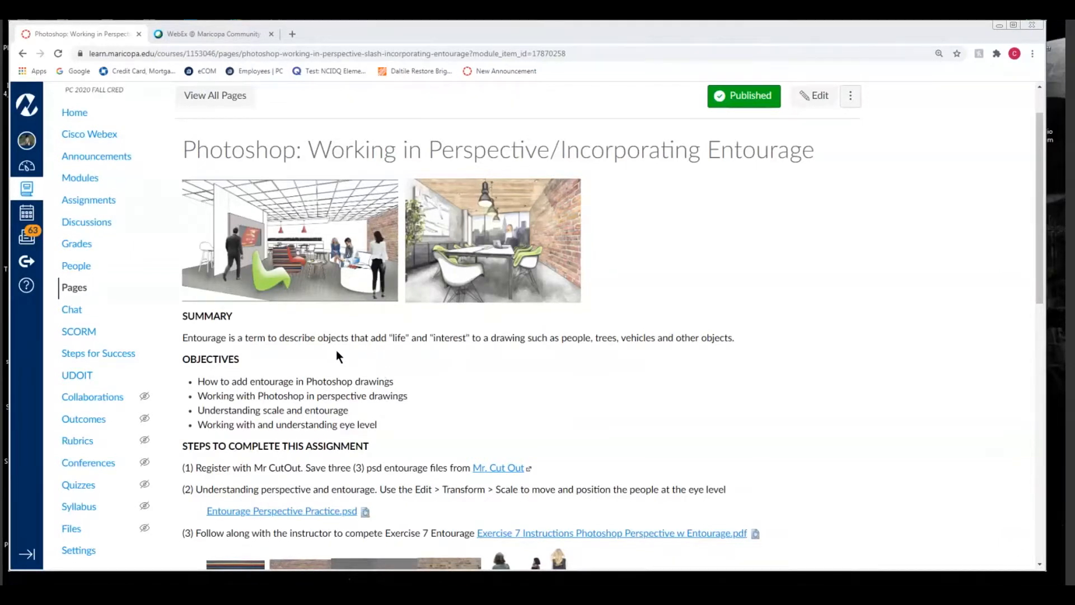
Review the assignment page down to its first step and open the Mr. Cut Out website
scroll(502, 381, down, 1)
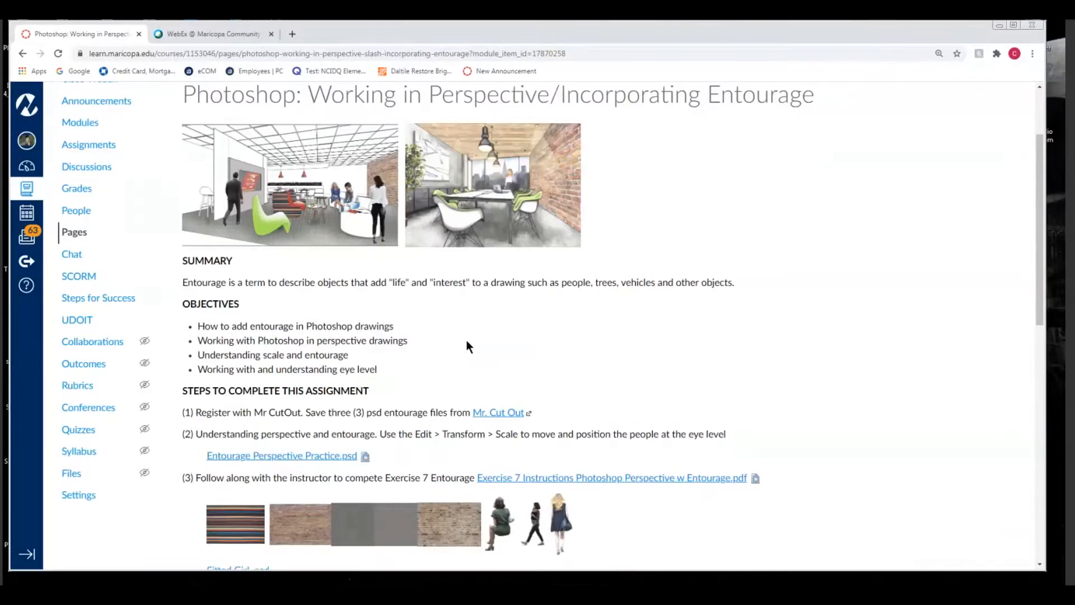
scroll(530, 336, down, 1)
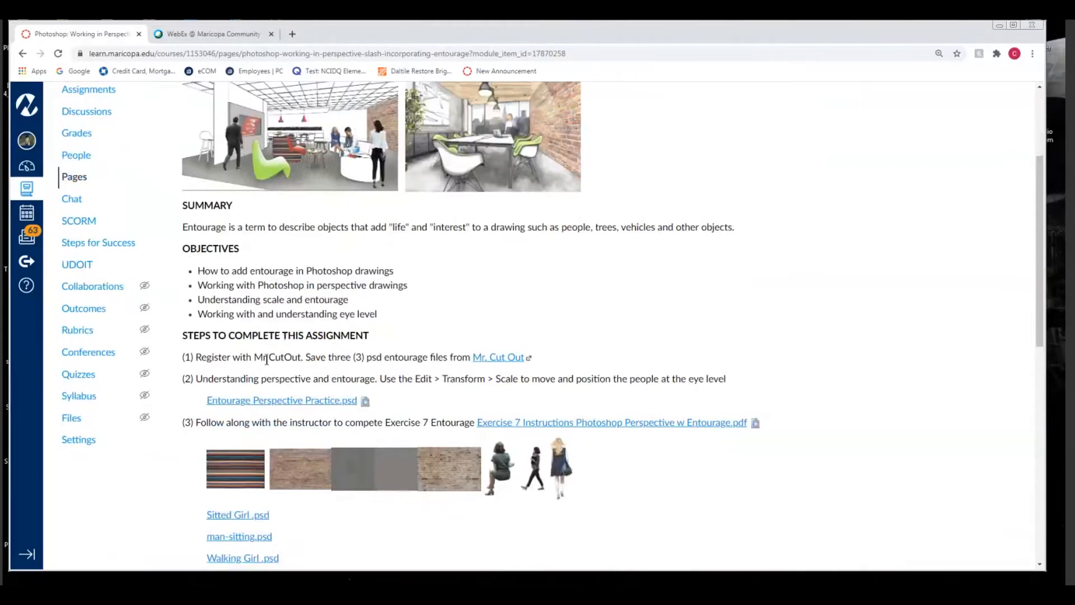
click(496, 358)
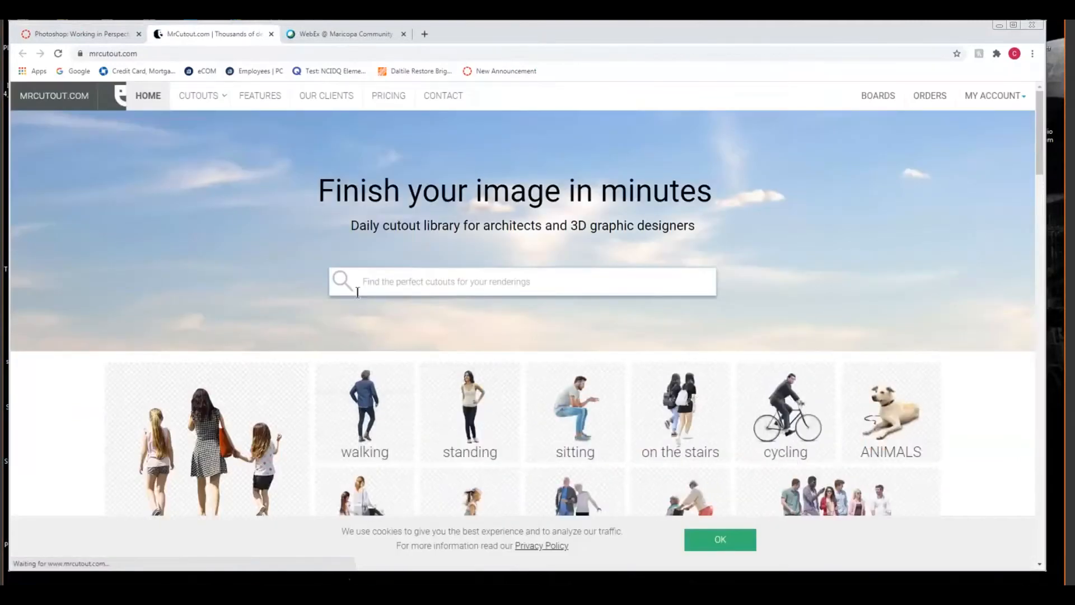
Examine the cutout categories of people, animals and vegetation offered on the MrCutout home page
scroll(185, 246, down, 2)
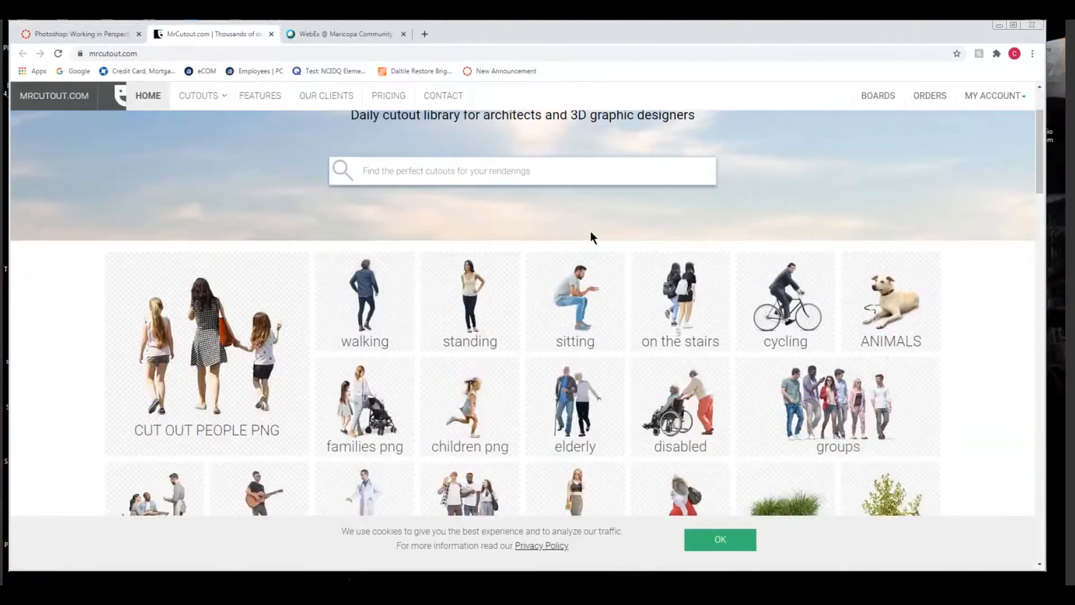
scroll(594, 231, up, 2)
scroll(536, 251, down, 2)
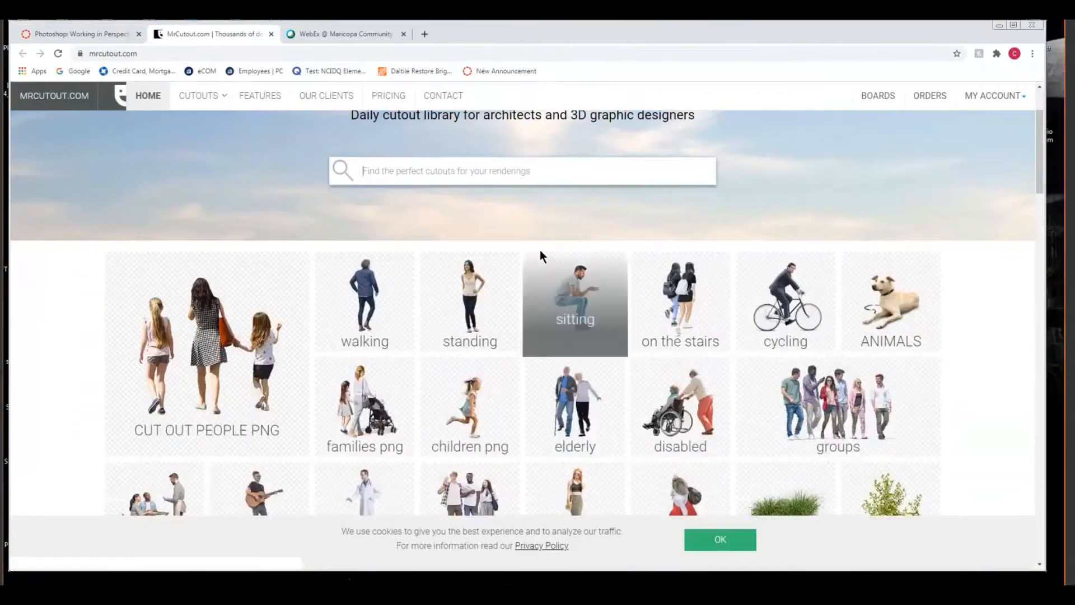
scroll(398, 218, down, 1)
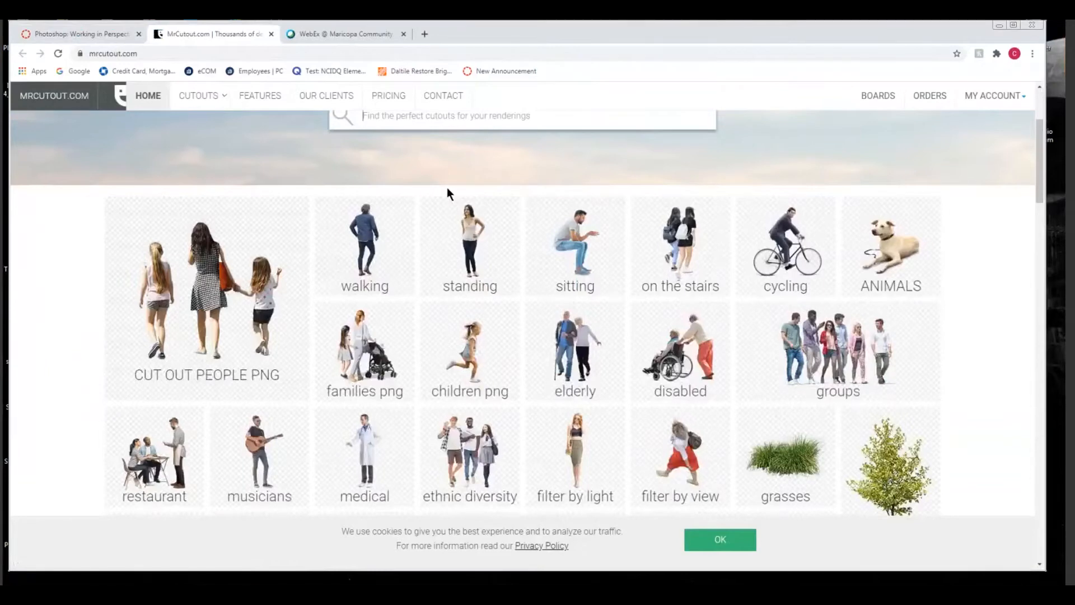
scroll(447, 187, down, 1)
scroll(855, 516, down, 1)
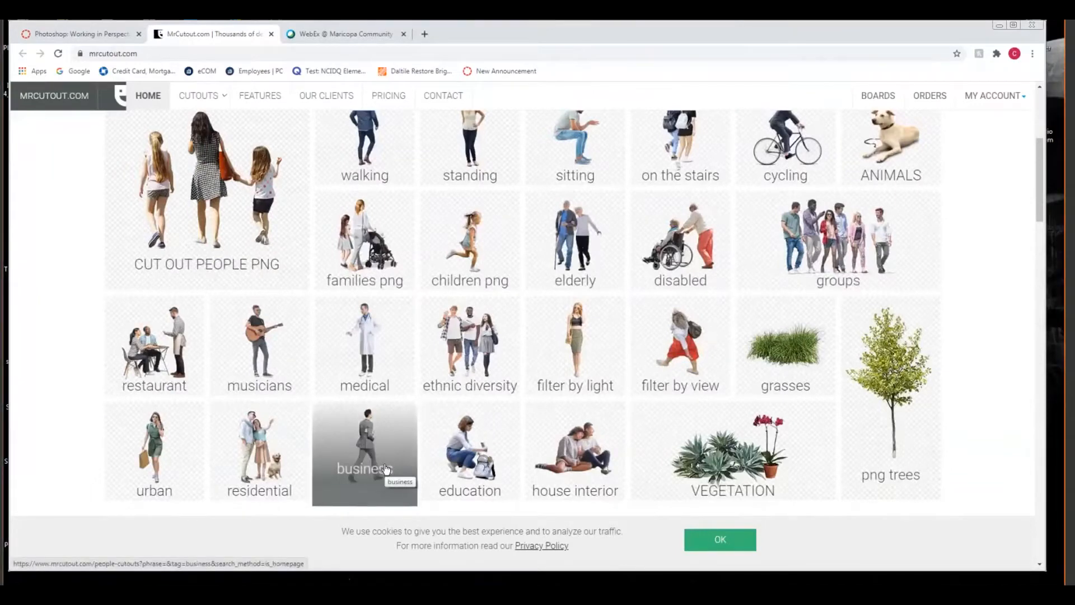
scroll(491, 419, up, 5)
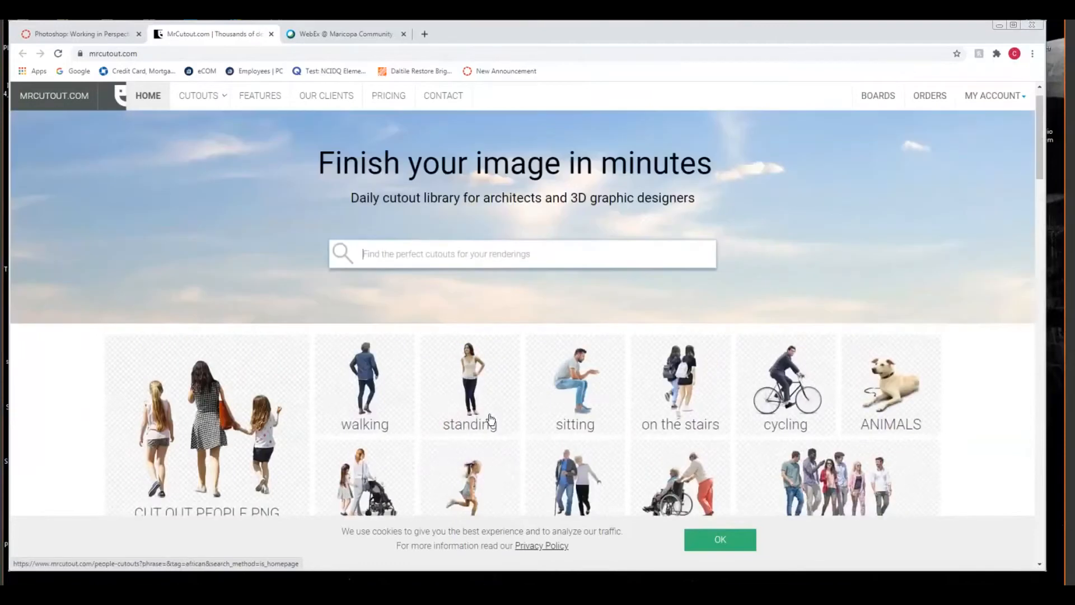
scroll(491, 419, up, 1)
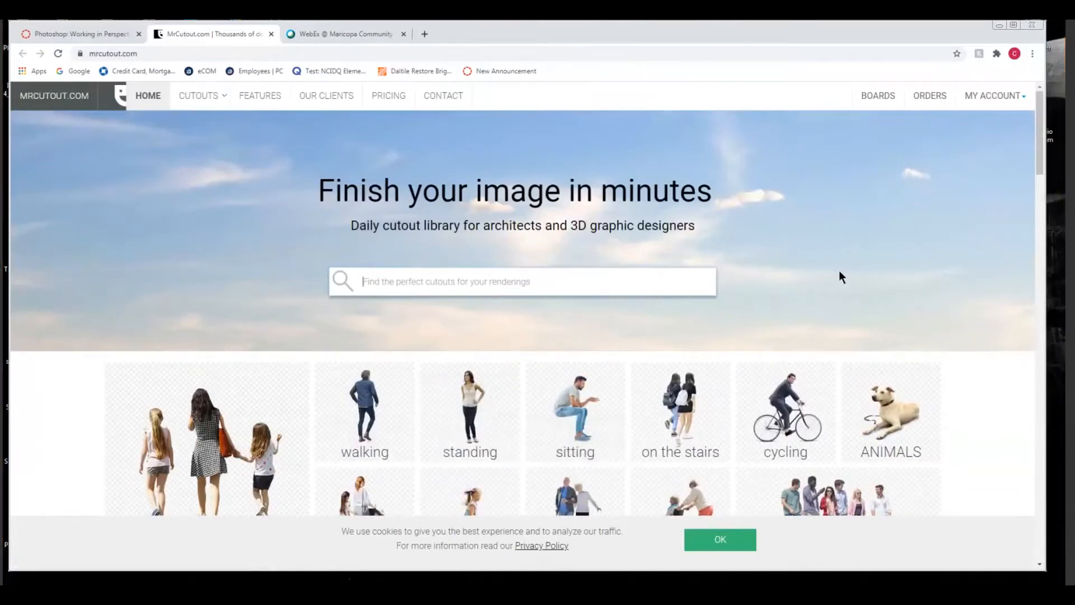
scroll(840, 271, down, 4)
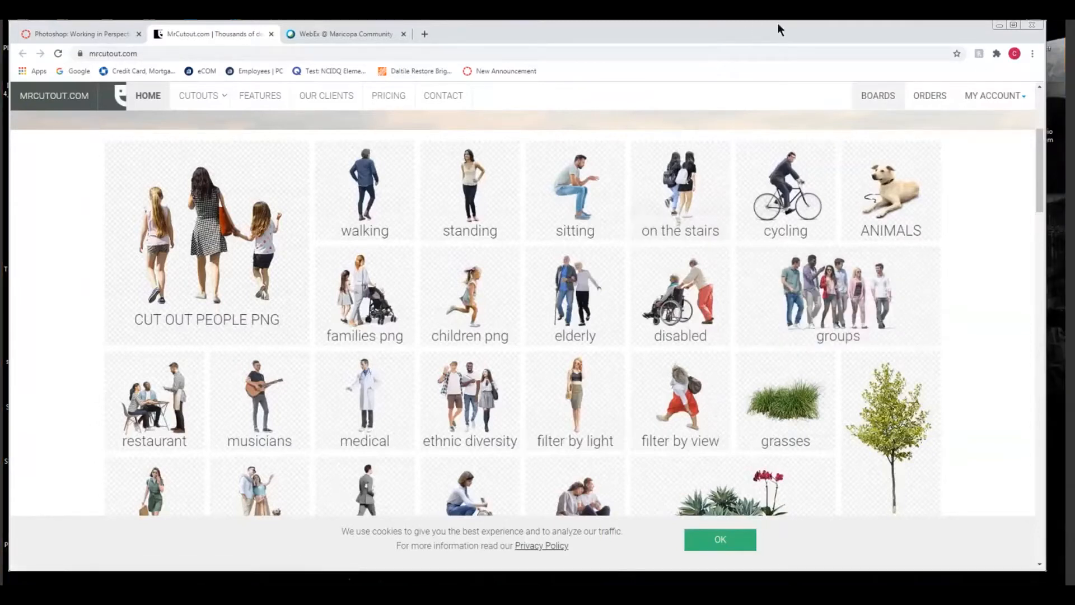
Close the MrCutout site and review the exercise steps and downloadable files on the assignment page
drag(717, 38, 615, 186)
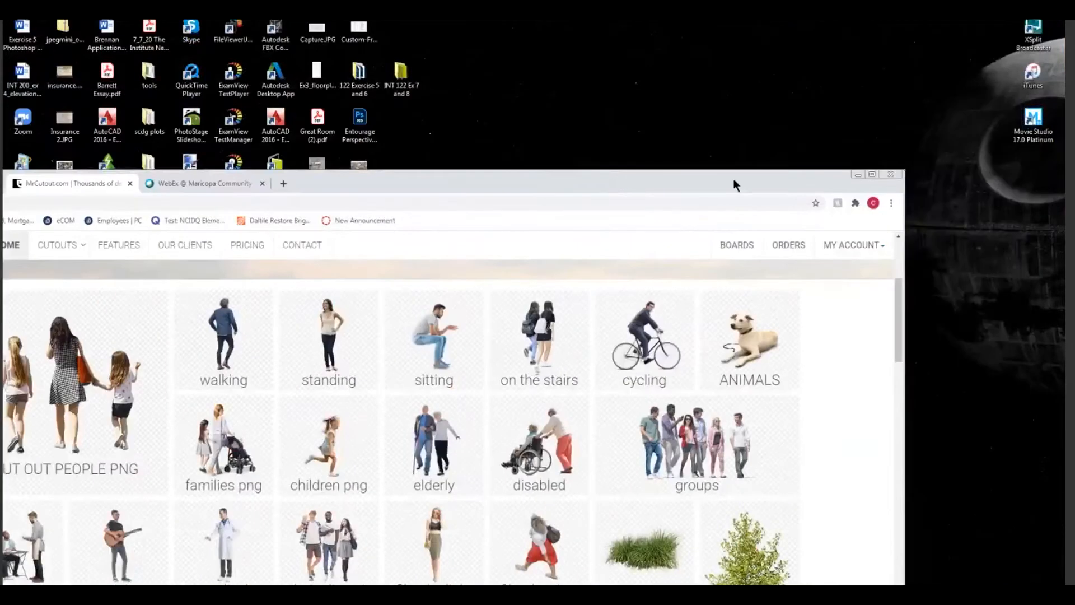
drag(734, 181, 626, 157)
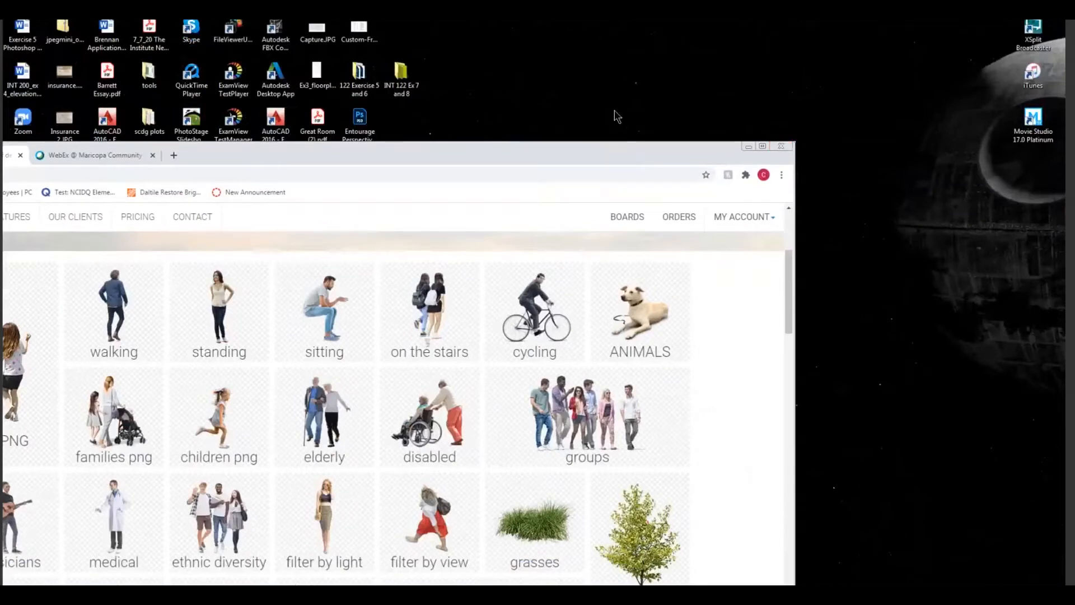
drag(610, 153, 938, 110)
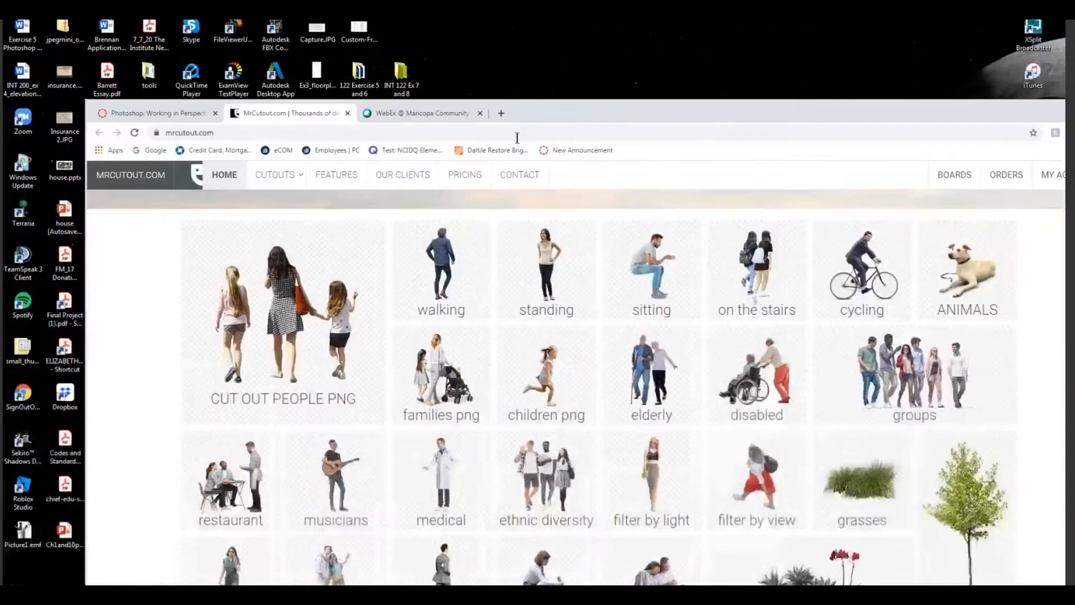
click(347, 113)
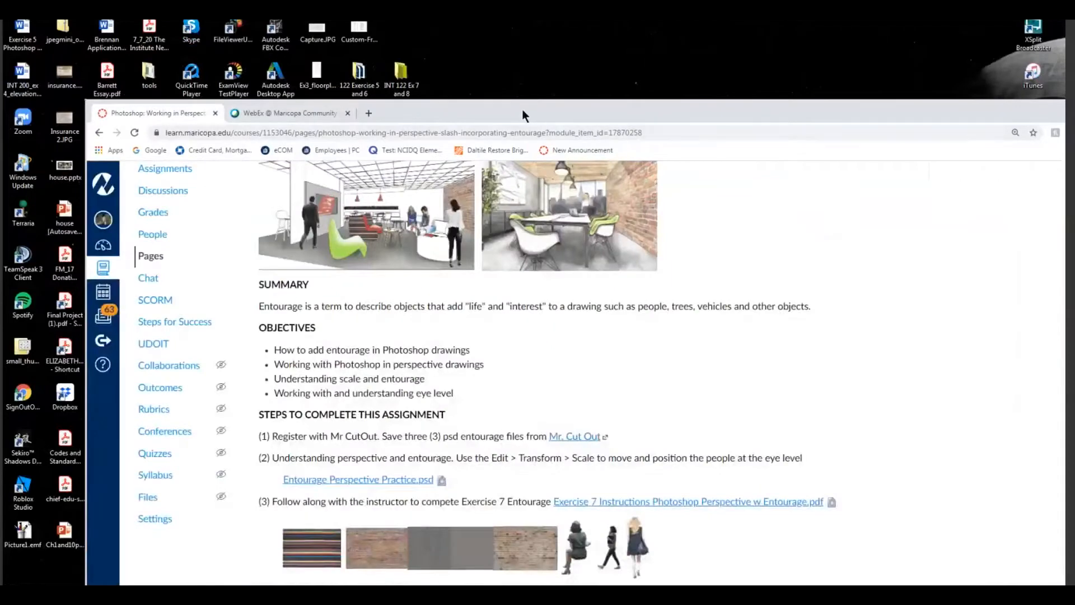
mouse_move(446, 23)
mouse_down()
mouse_move(428, 22)
mouse_move(442, 36)
mouse_up()
scroll(414, 309, down, 1)
scroll(297, 511, down, 5)
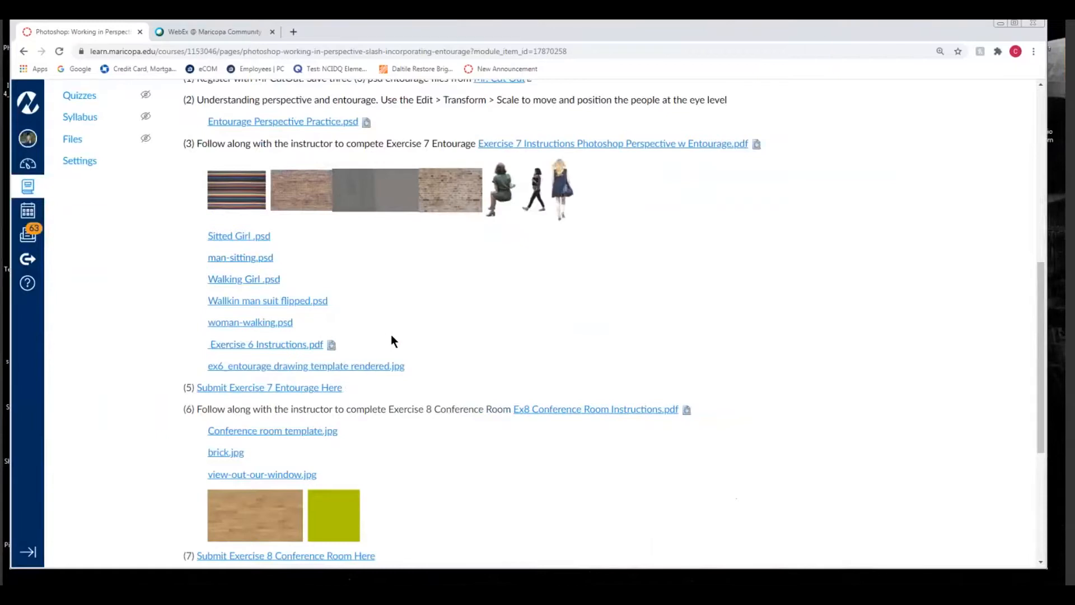
scroll(392, 338, up, 1)
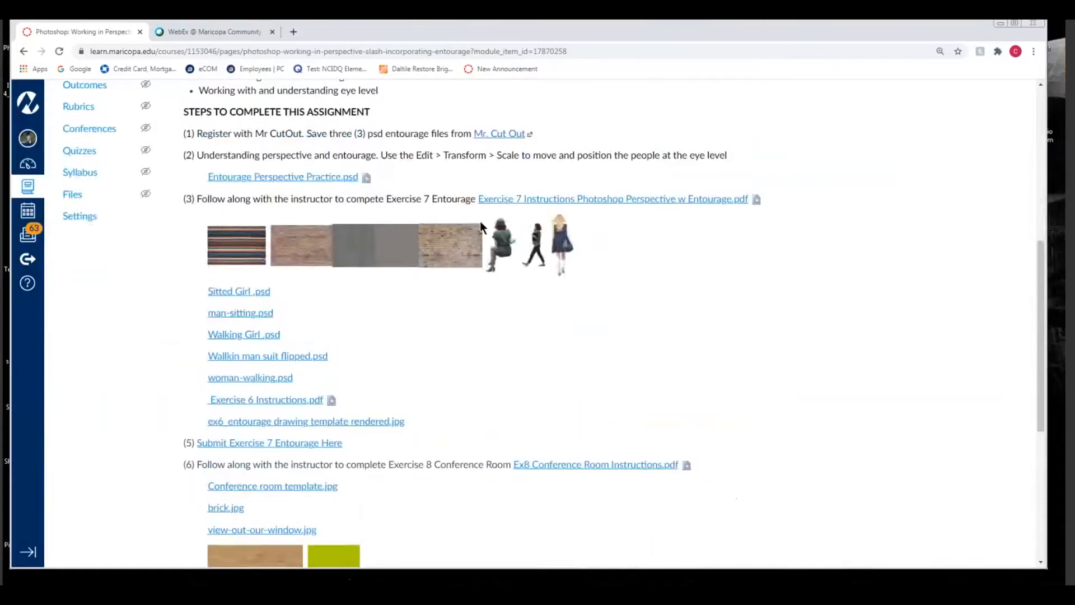
scroll(539, 358, up, 2)
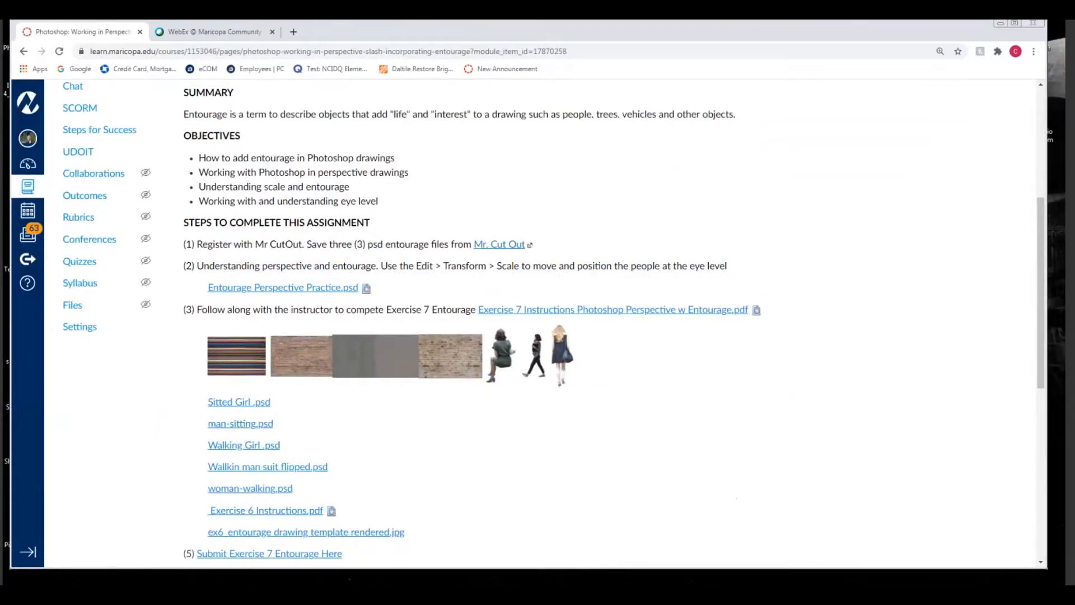
Switch to Photoshop and move the Walking Girl BW layer straight down about 208 px in Entourage Perspective Practice.psd
key(alt+Tab)
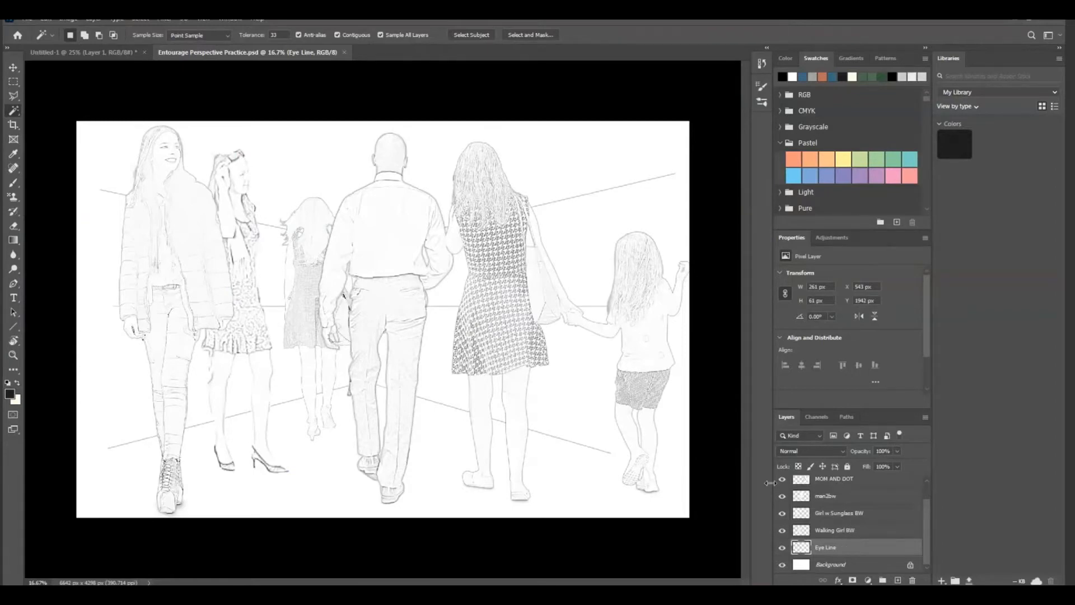
click(854, 531)
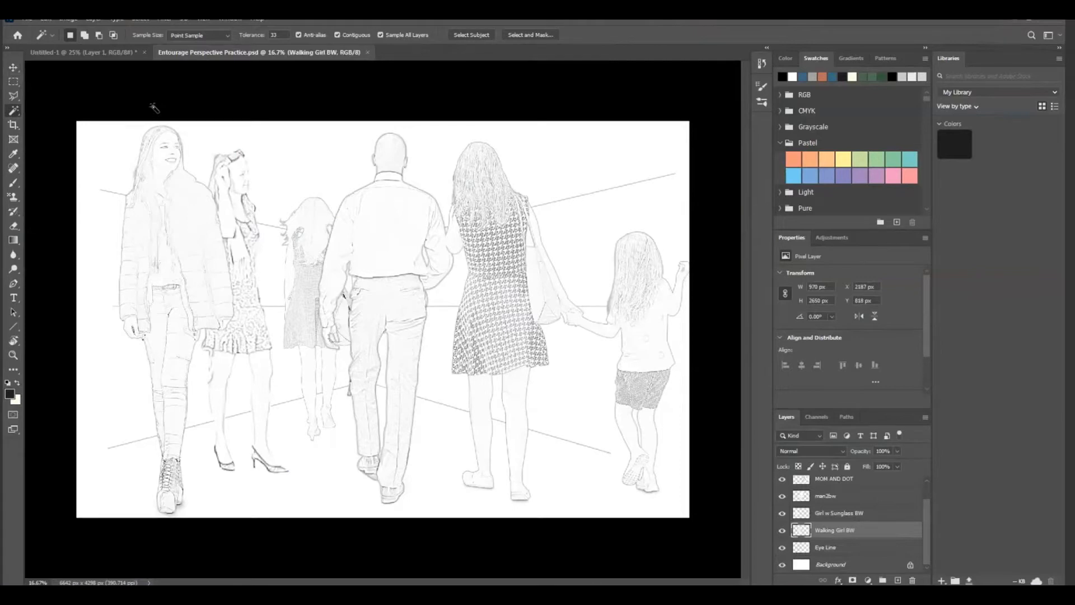
click(13, 67)
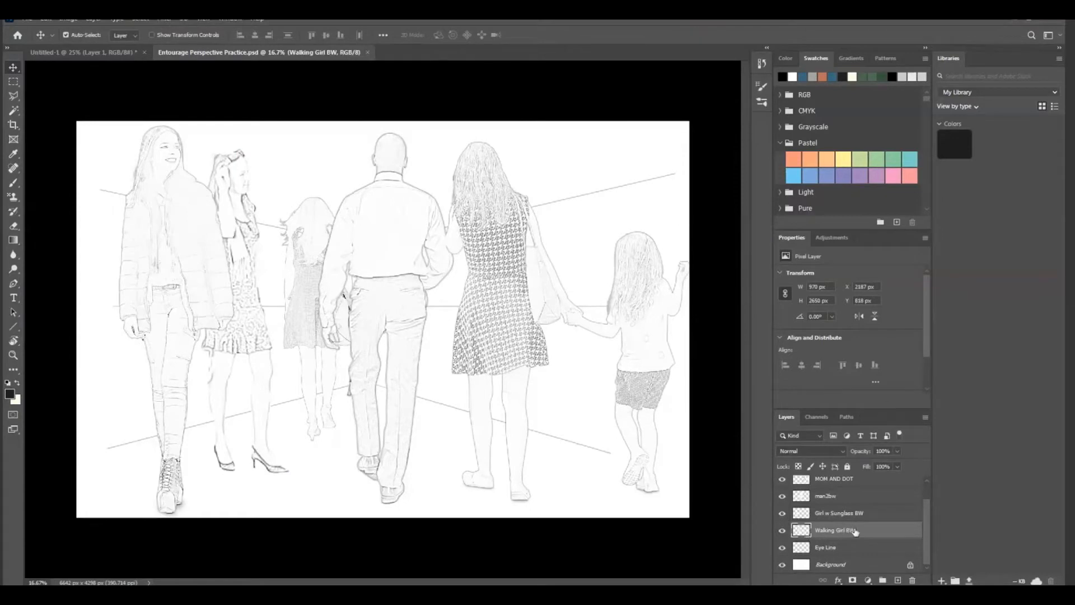
mouse_move(298, 255)
mouse_down()
mouse_move(303, 233)
mouse_move(300, 261)
mouse_move(293, 248)
mouse_move(298, 329)
mouse_move(307, 238)
mouse_move(317, 358)
mouse_move(310, 210)
mouse_move(312, 319)
mouse_move(305, 215)
mouse_move(306, 259)
mouse_up()
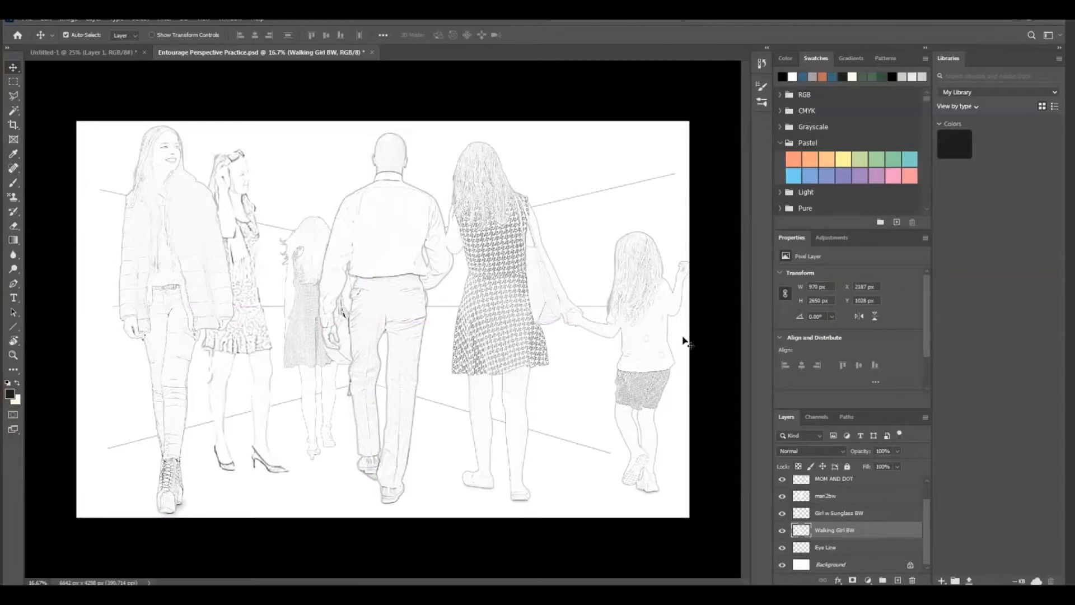
Scale the Walking Girl BW layer proportionally to about 70% and position her head at the eye line
click(48, 19)
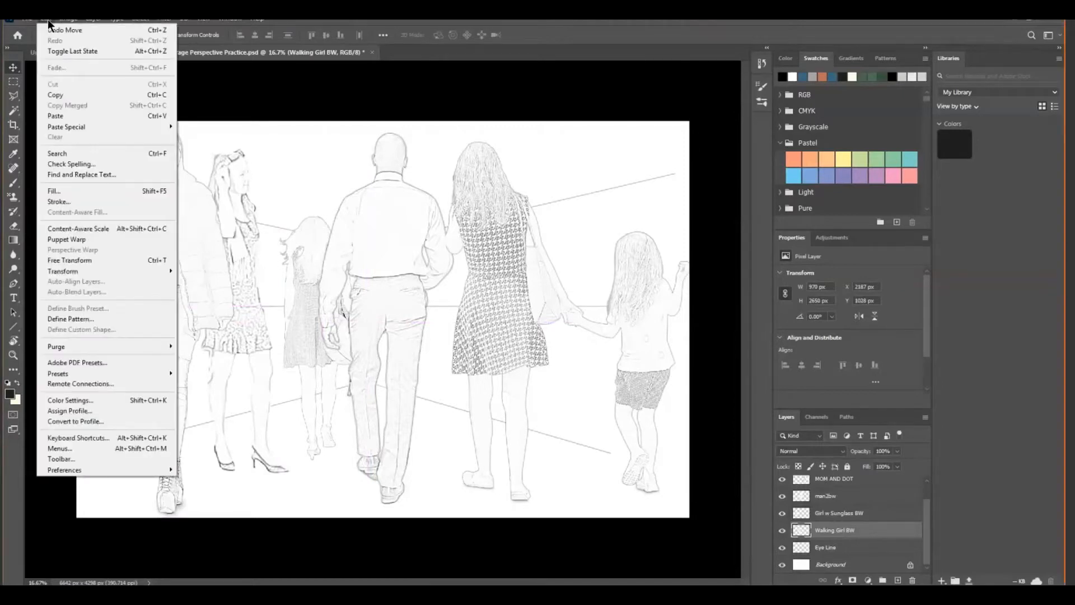
mouse_move(78, 274)
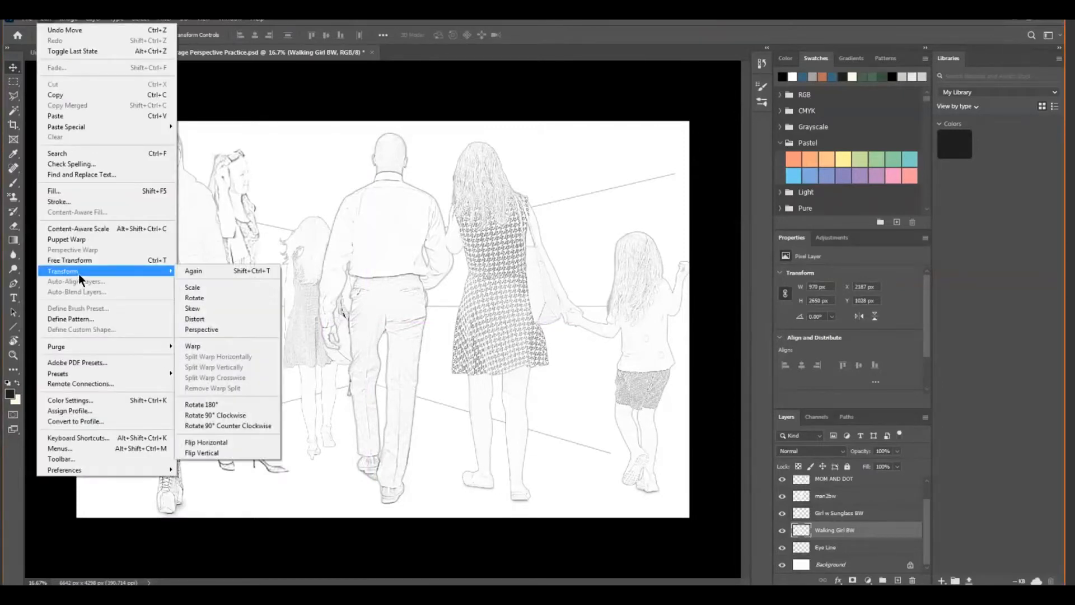
click(194, 287)
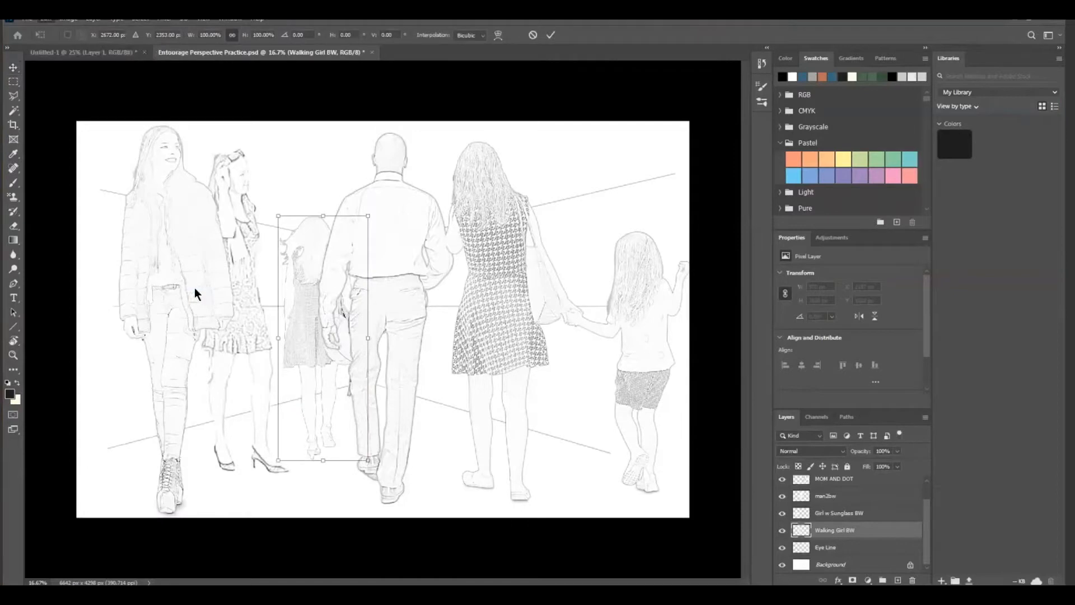
drag(369, 215, 339, 286)
mouse_move(305, 365)
mouse_down()
mouse_move(305, 377)
mouse_move(307, 367)
mouse_up()
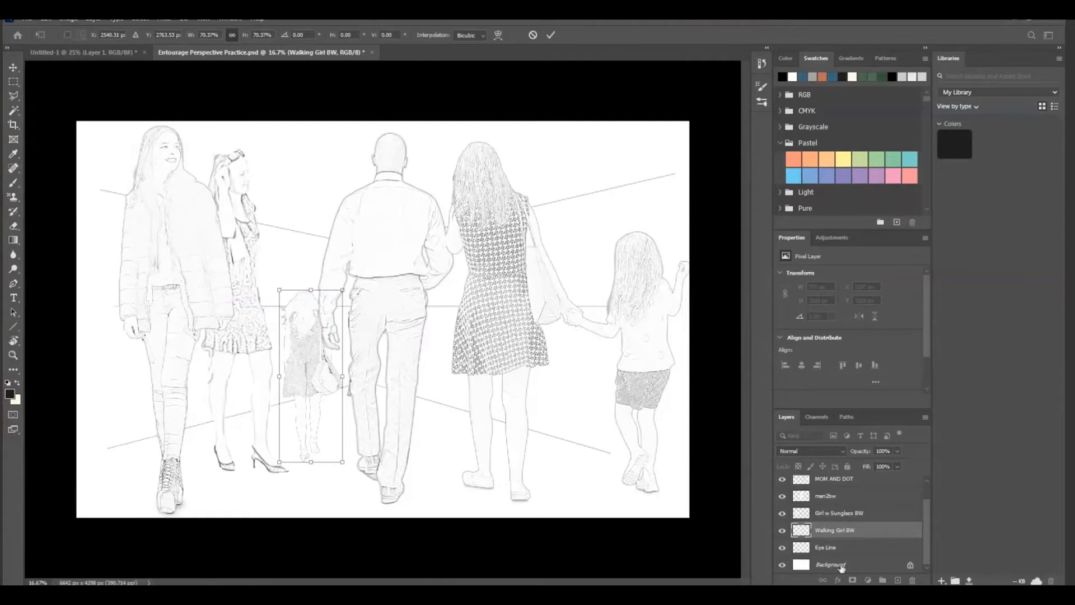
key(Return)
Scale the Girl w Sunglass BW layer to about 56% and place her beside the walking girl with her head at the eye line
click(841, 516)
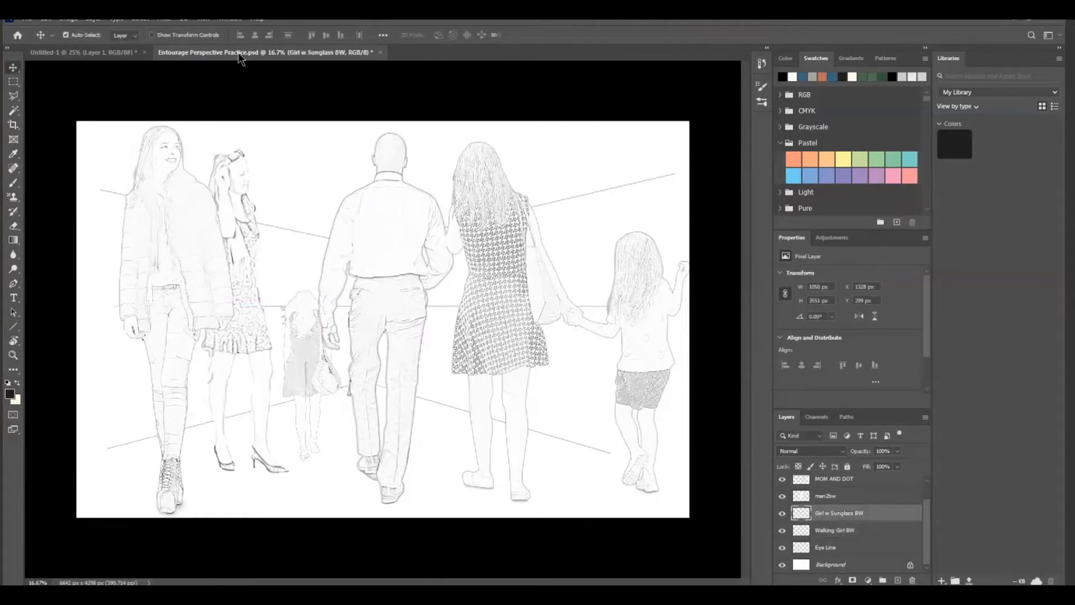
click(46, 20)
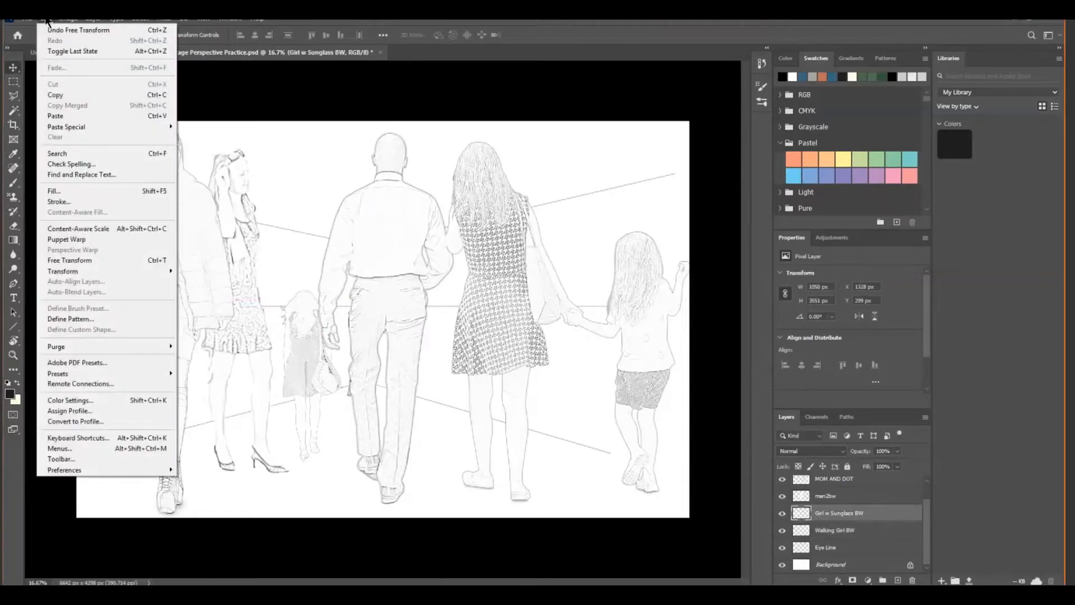
mouse_move(92, 272)
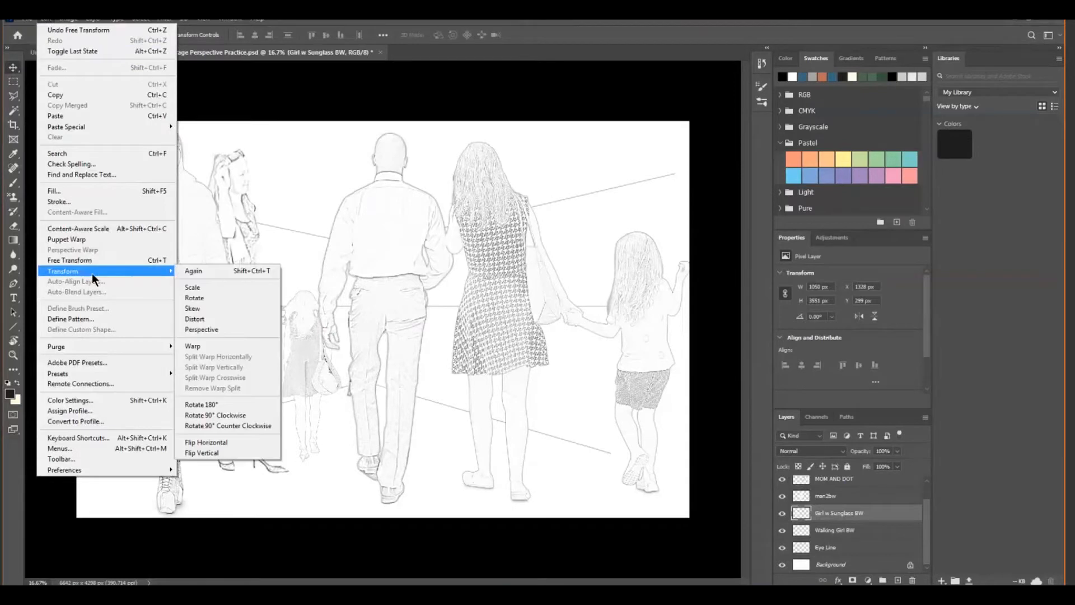
click(192, 287)
drag(293, 149, 251, 295)
drag(212, 367, 248, 361)
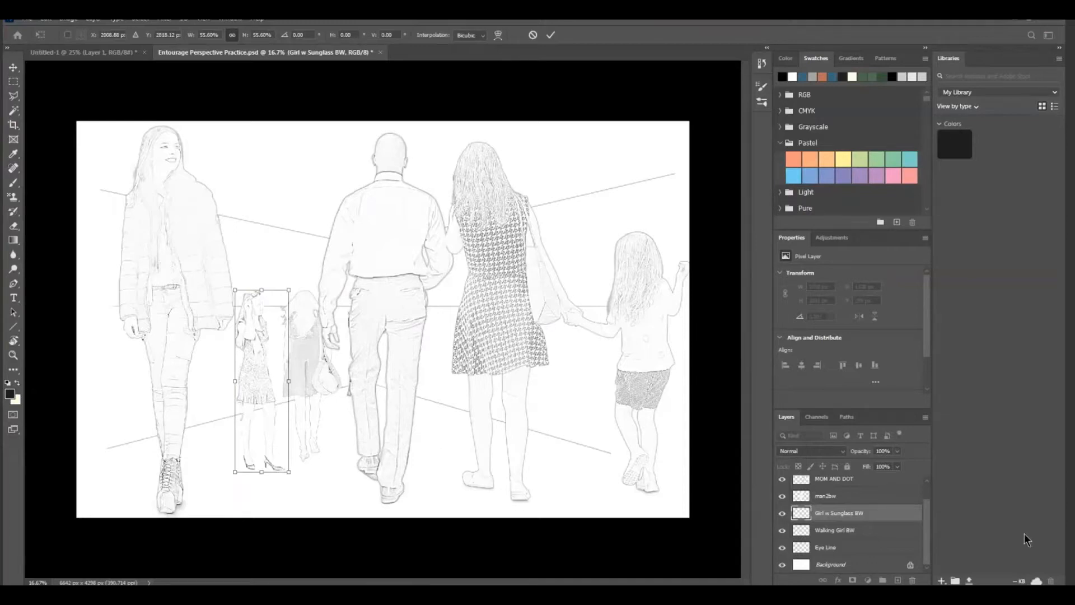
key(Return)
Scale the man2bw layer to about 59% so the man's head sits at the eye line beside the walking girl
click(846, 498)
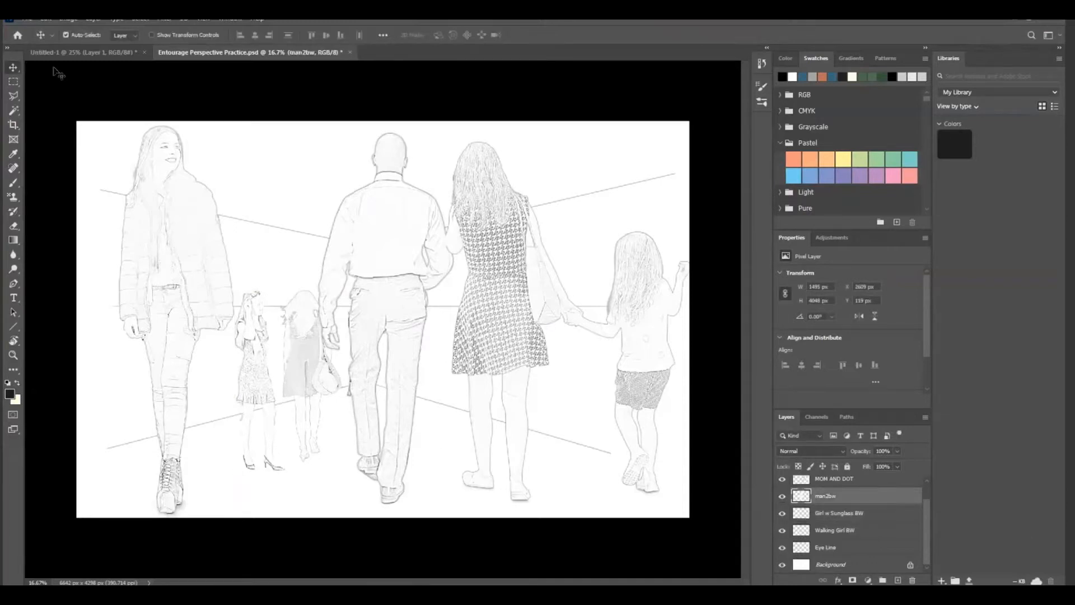
click(46, 19)
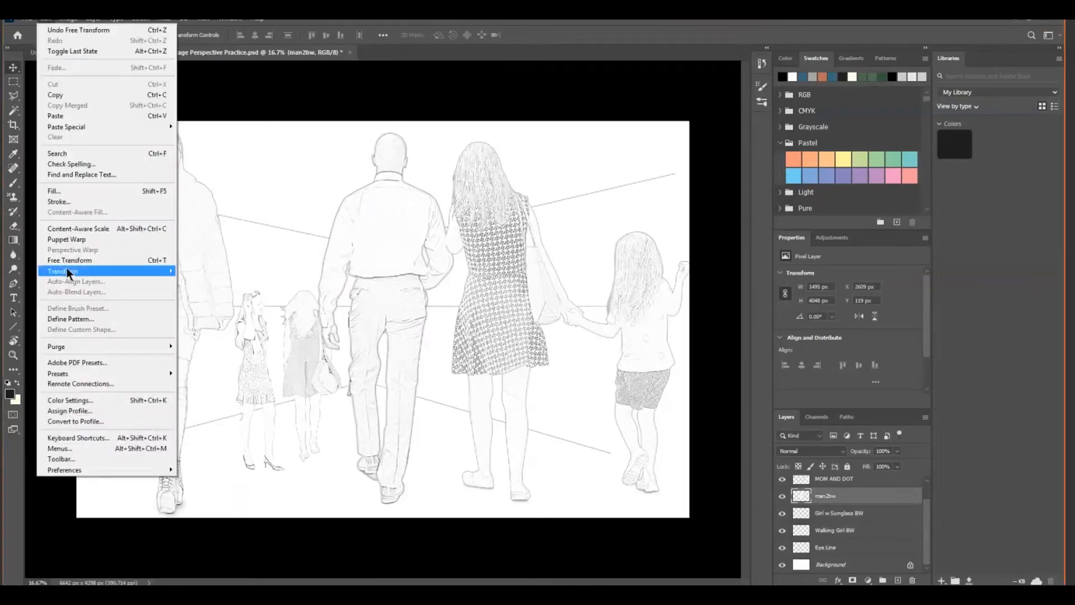
mouse_move(66, 268)
click(204, 286)
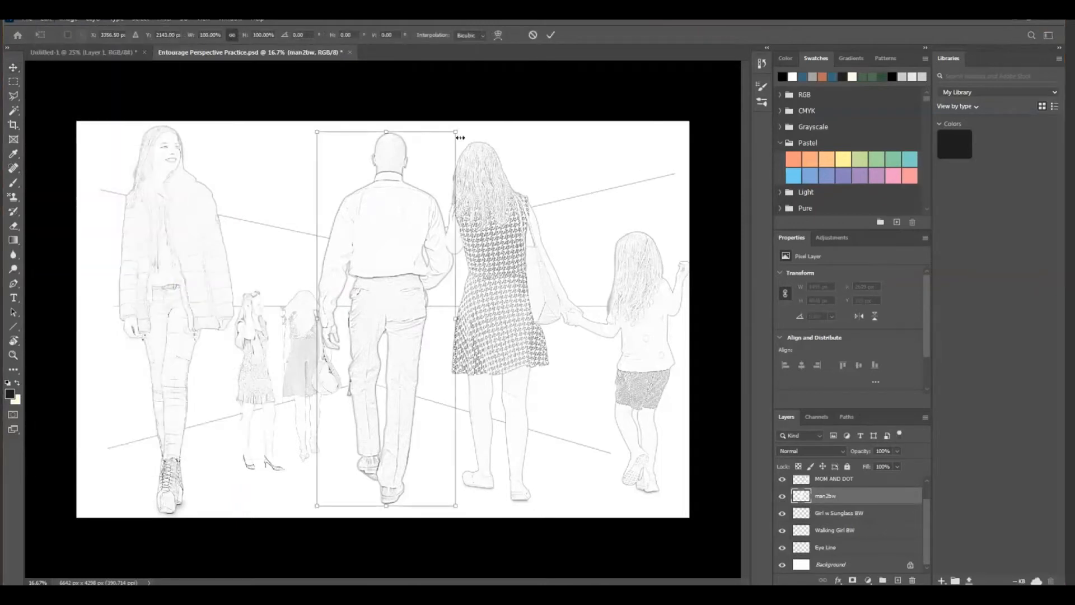
drag(457, 128, 362, 285)
drag(367, 278, 377, 274)
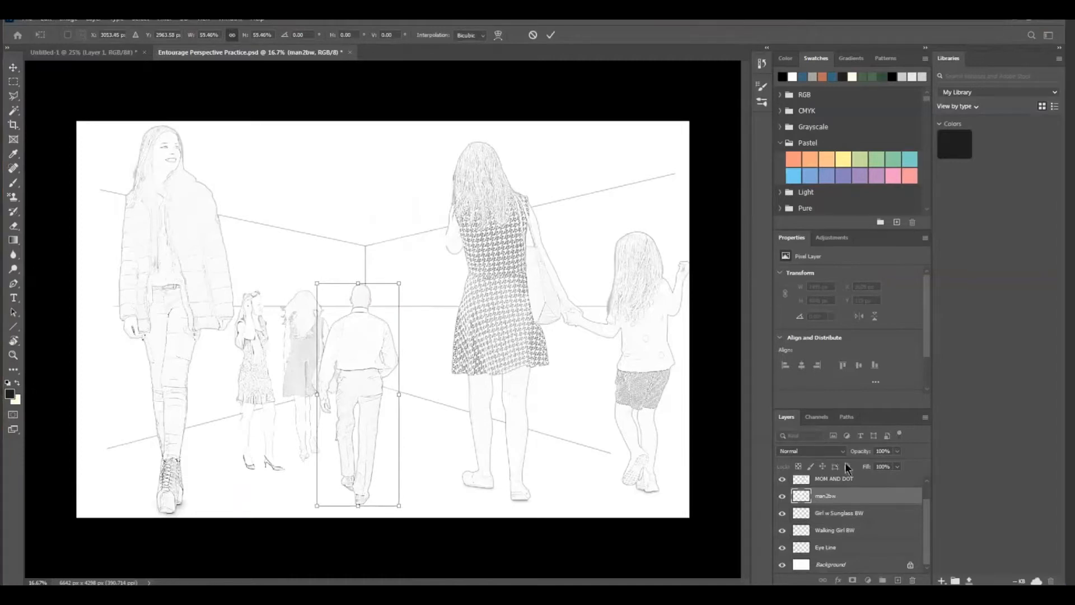
Scale the MOM AND DOT layer proportionally to about 73% and position the mother's head at the eye line
click(835, 480)
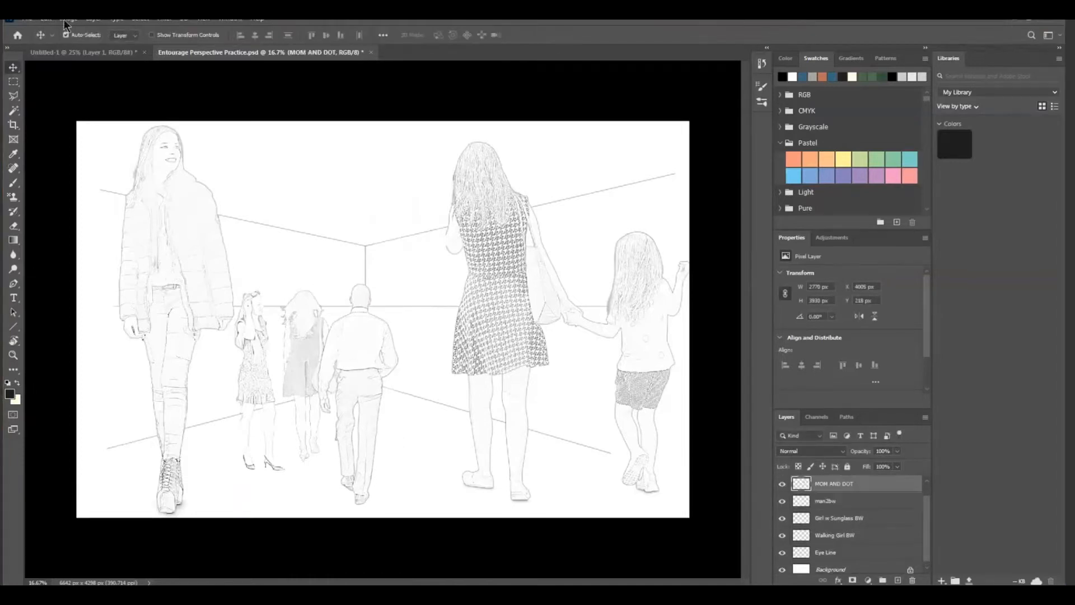
click(45, 19)
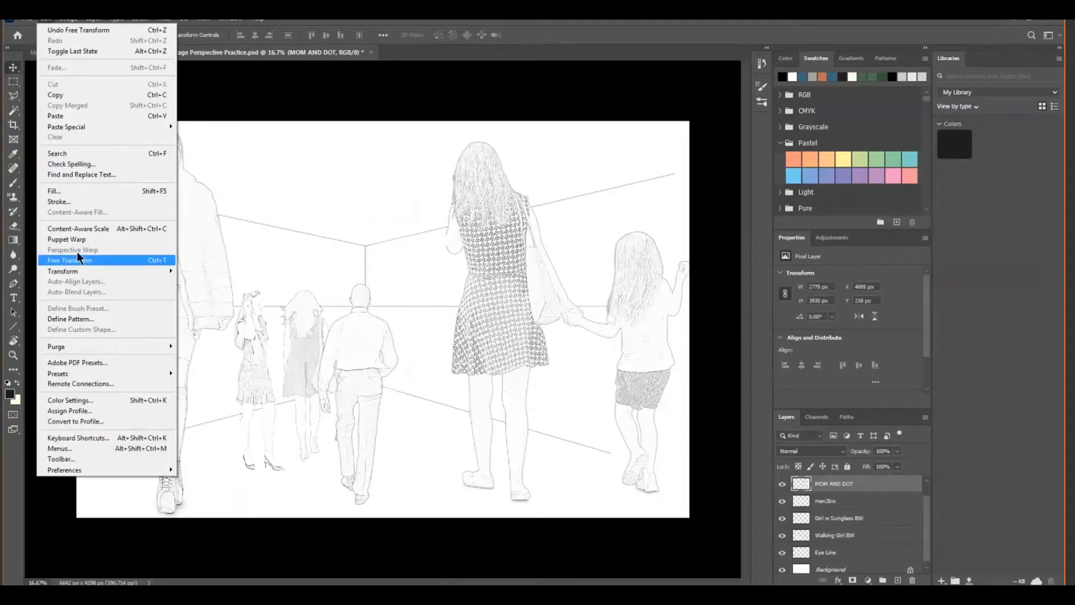
mouse_move(79, 273)
click(196, 290)
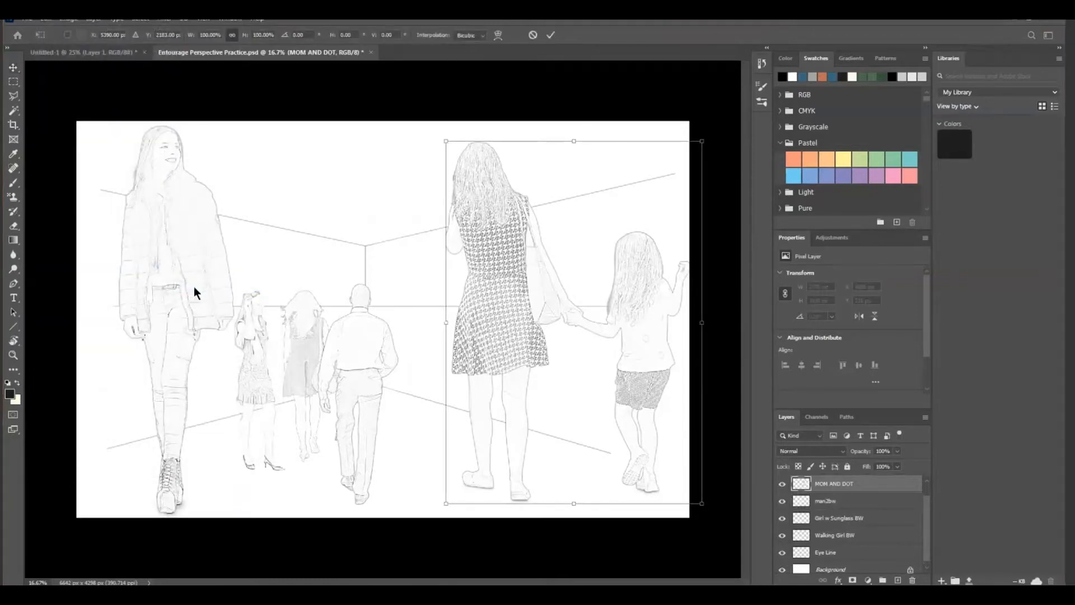
drag(444, 140, 530, 299)
mouse_move(549, 354)
mouse_down()
mouse_move(473, 356)
mouse_move(587, 337)
mouse_move(547, 364)
mouse_move(545, 352)
mouse_up()
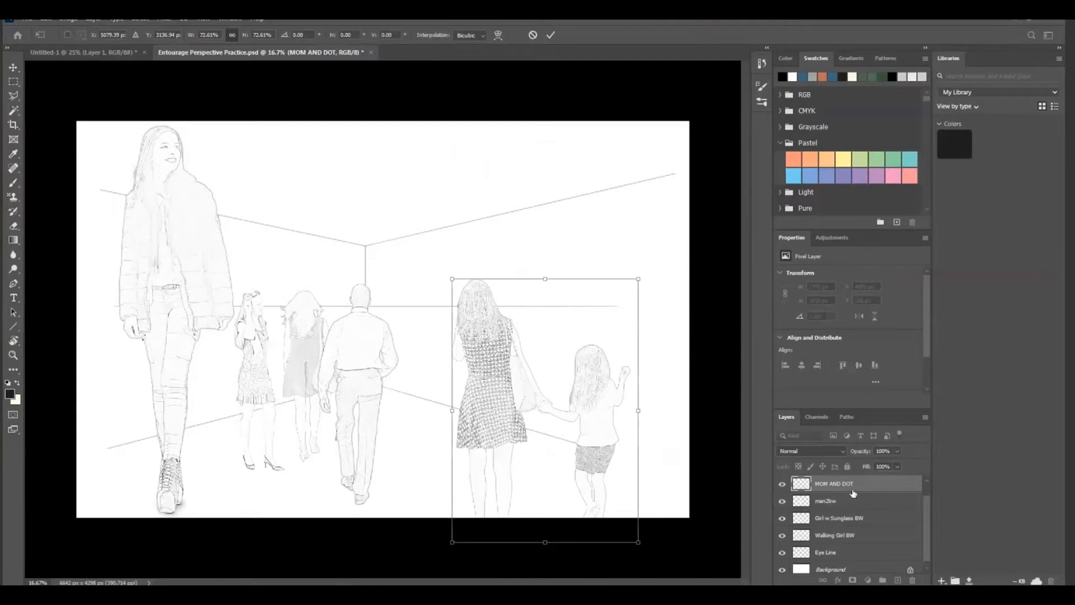
key(Return)
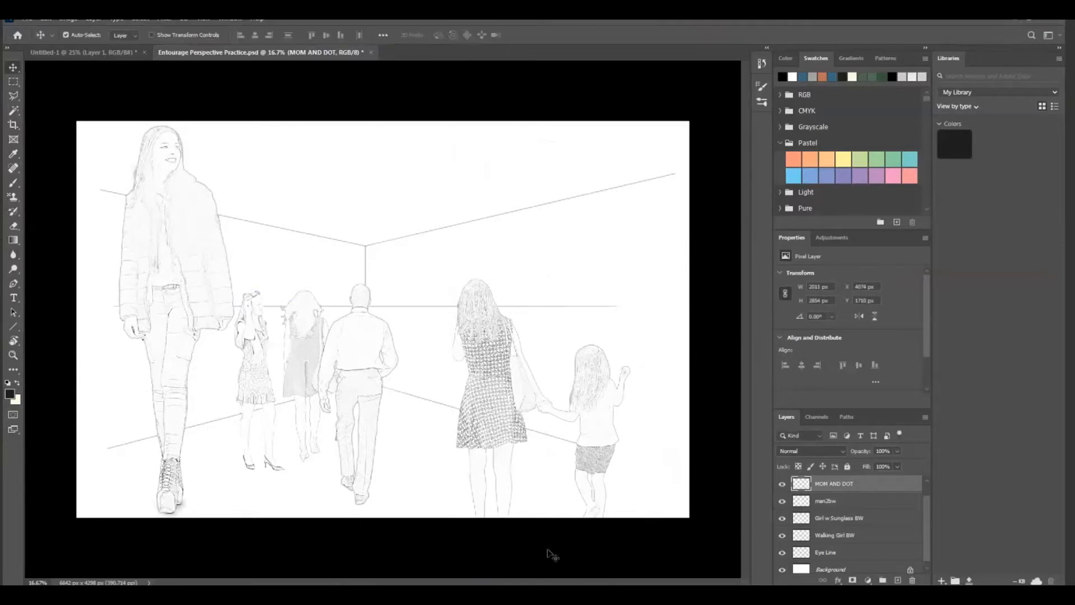
Move the woman-walking cutout between the man and the mother with her head at the eye line, and reorder its layer directly below man2bw
click(160, 257)
drag(187, 253, 201, 402)
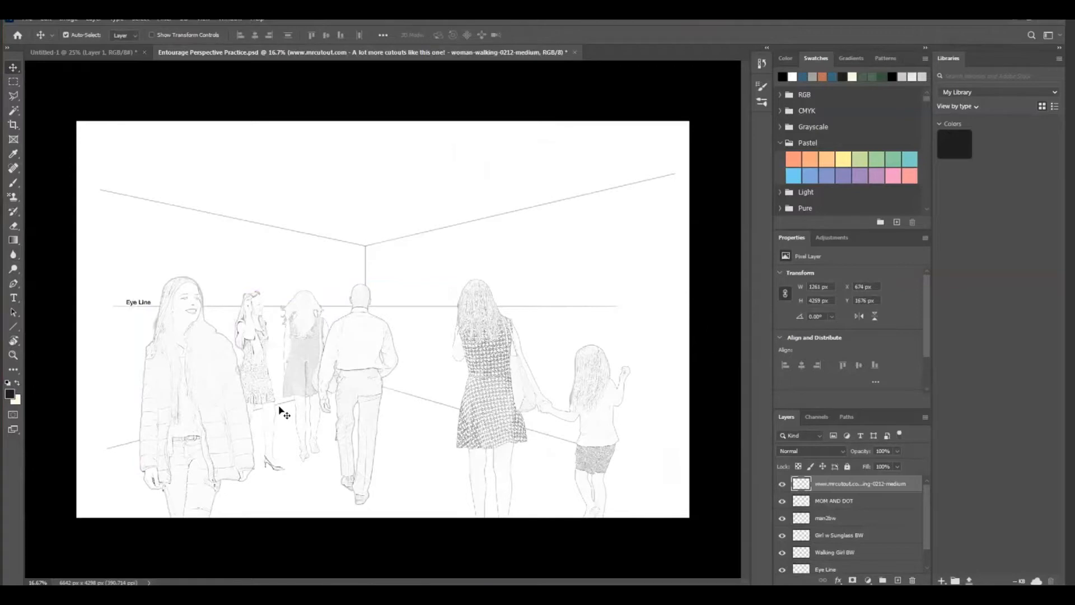
drag(176, 383, 407, 396)
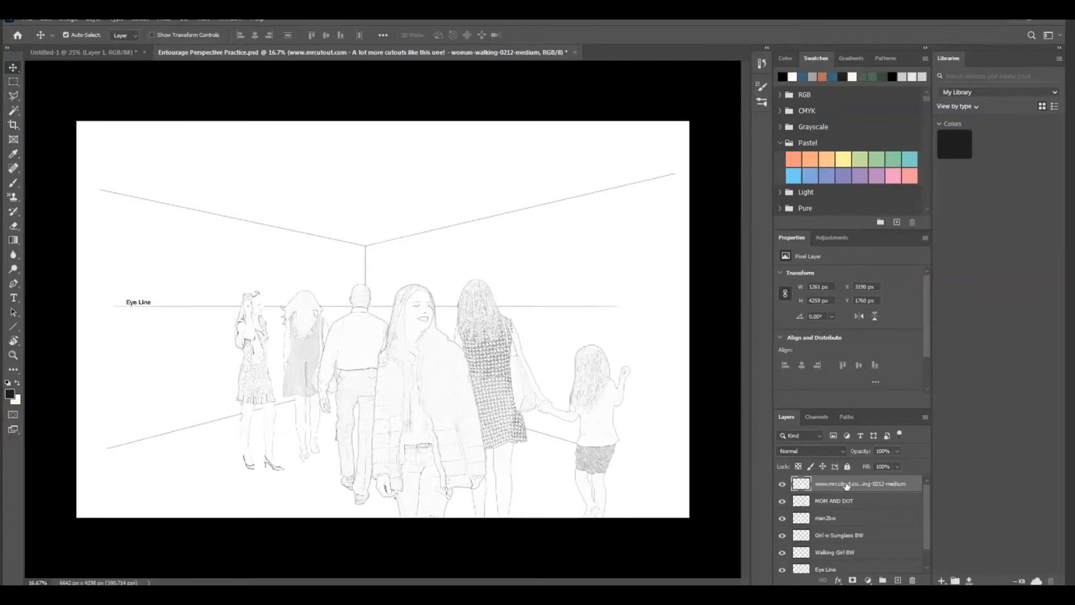
drag(847, 485, 843, 535)
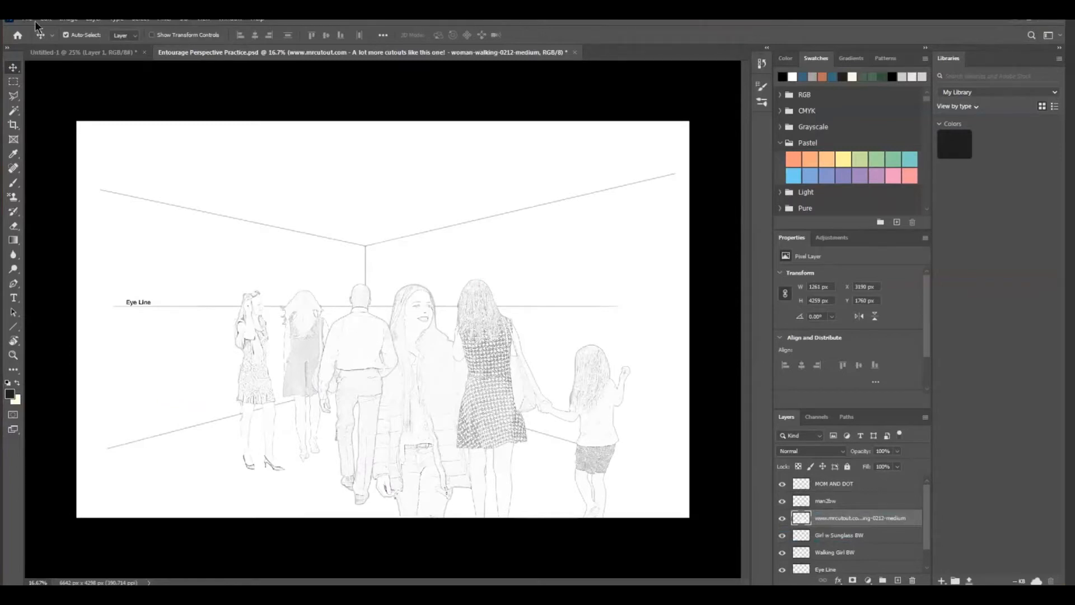
Scale the woman-walking cutout to about 37% and place her just behind the man with her head at the eye line
click(52, 20)
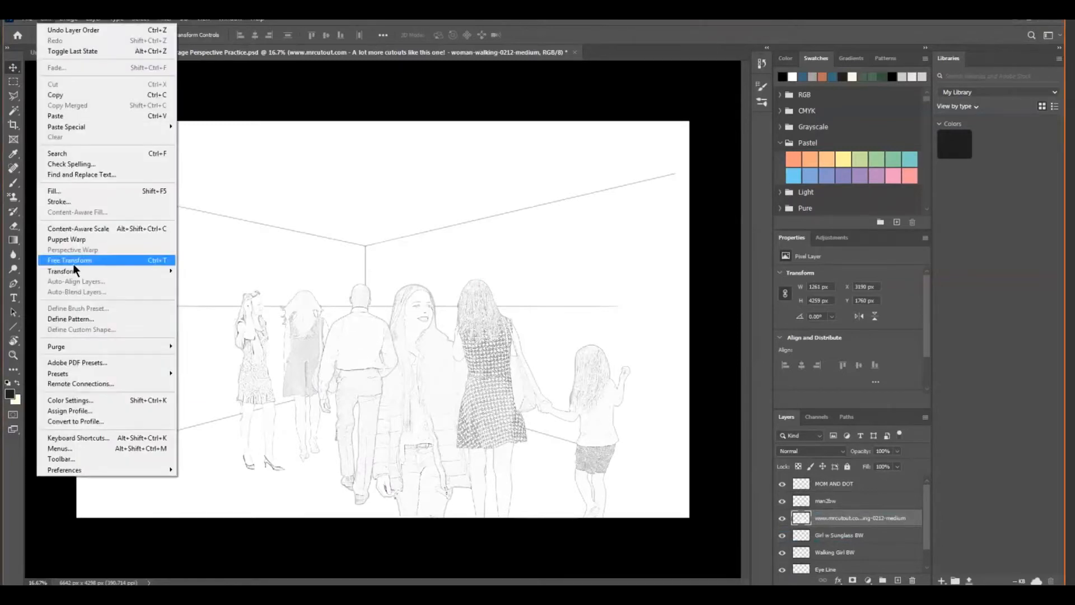
mouse_move(69, 271)
click(192, 286)
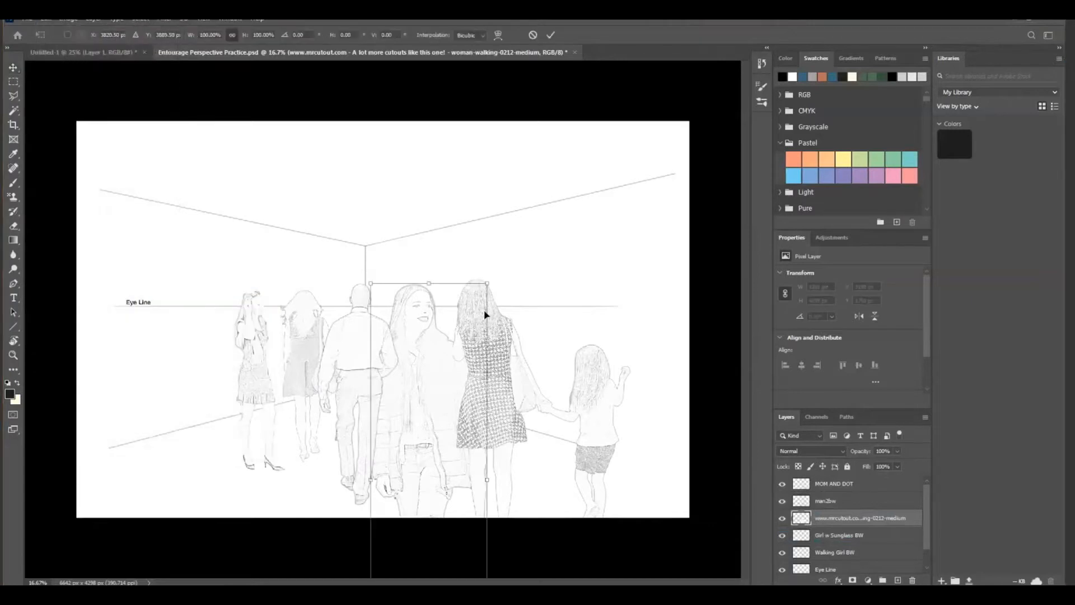
drag(486, 284, 443, 434)
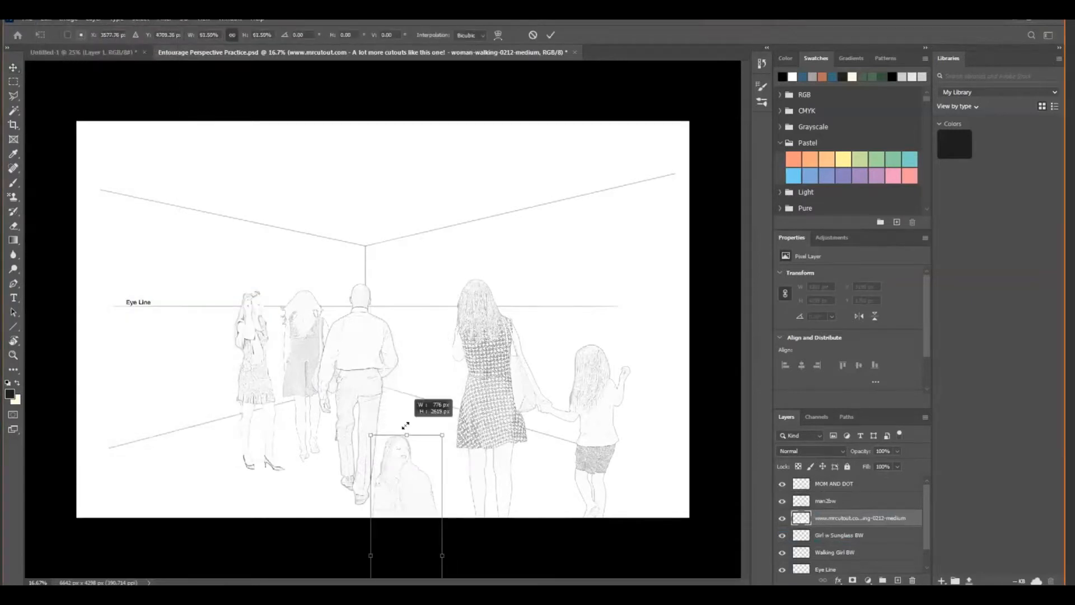
drag(401, 487, 387, 353)
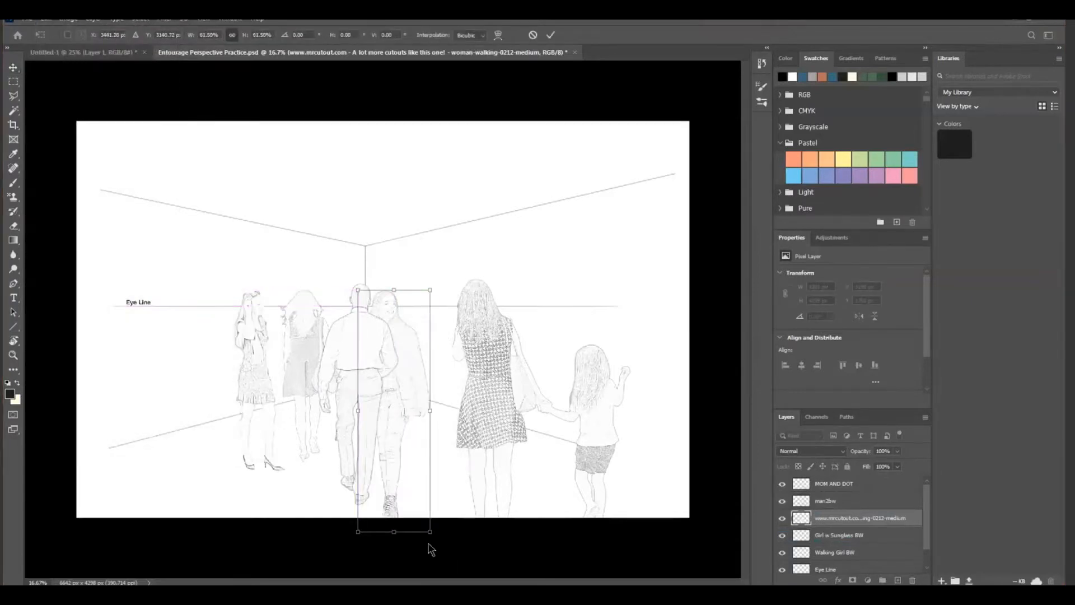
drag(427, 547, 401, 433)
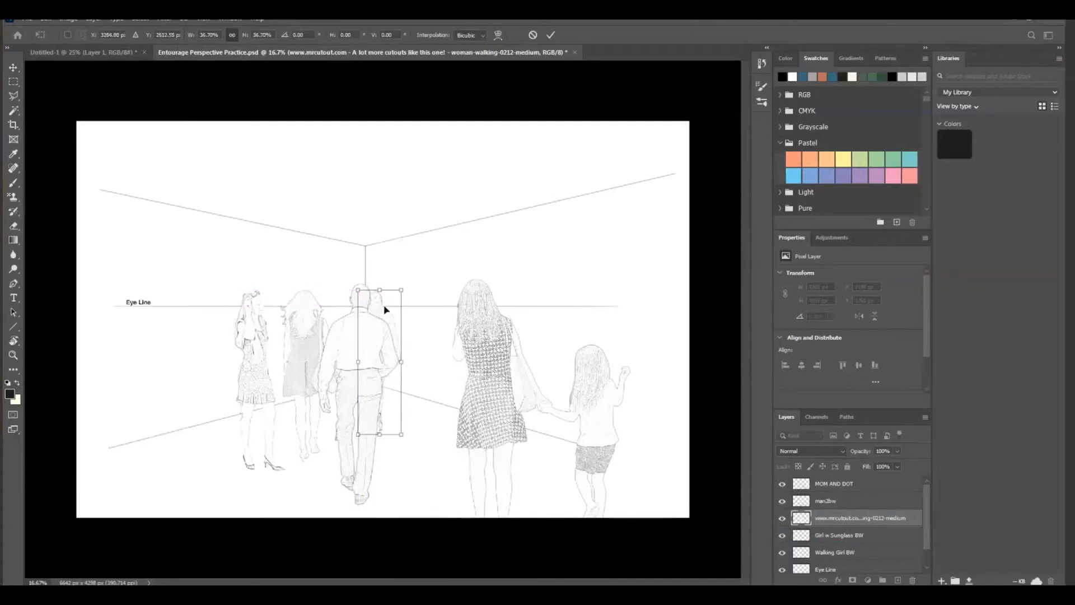
drag(384, 308, 399, 309)
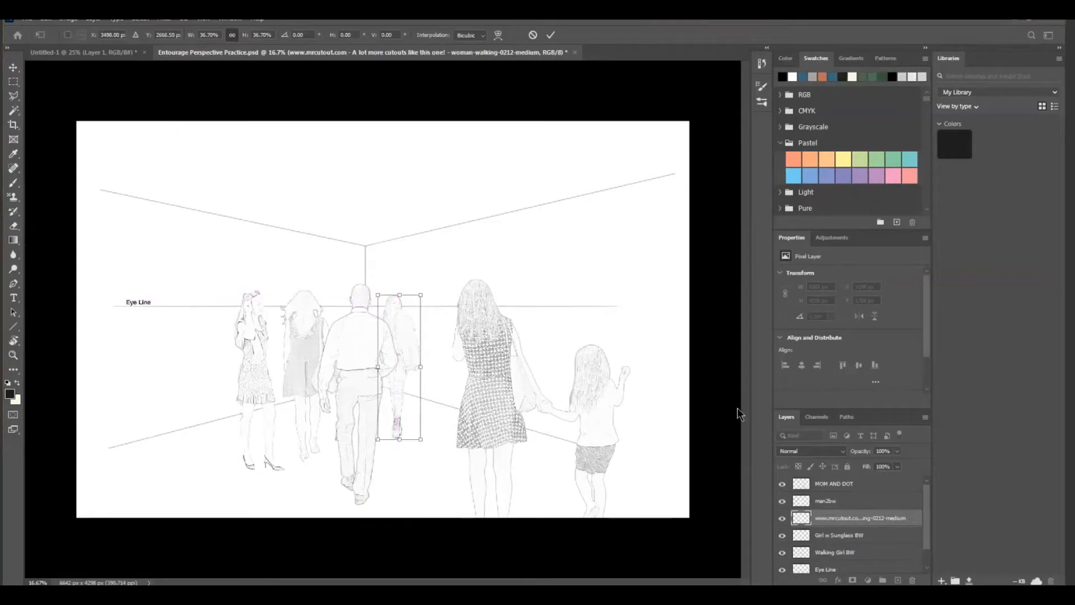
click(860, 552)
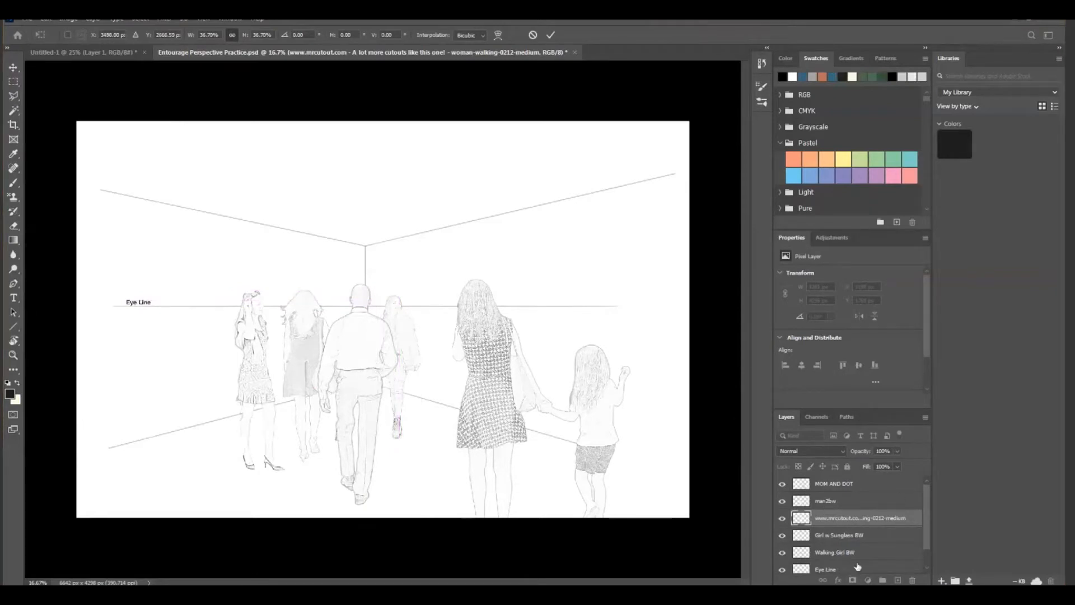
click(867, 569)
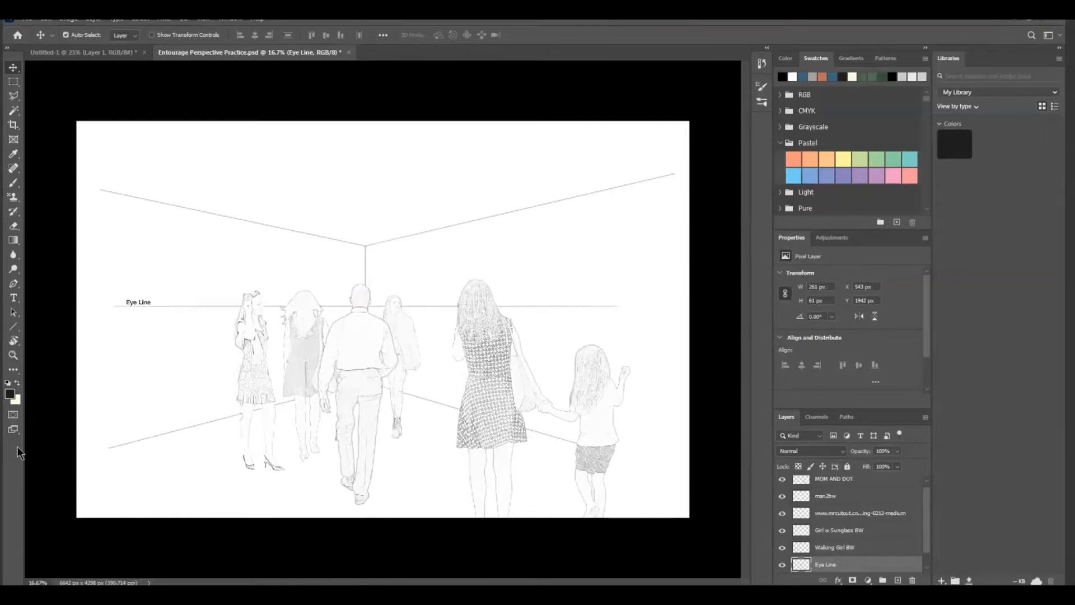
Switch to the course page in the browser and review the entourage assignment's objectives and completion steps
click(1014, 22)
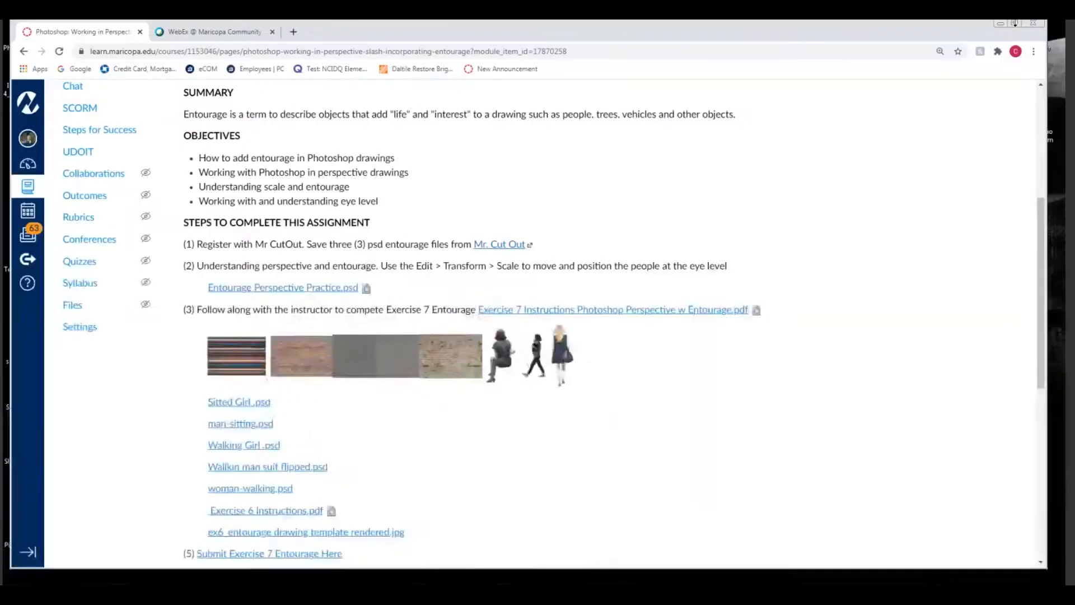
scroll(368, 138, up, 3)
scroll(368, 138, down, 1)
scroll(369, 137, down, 2)
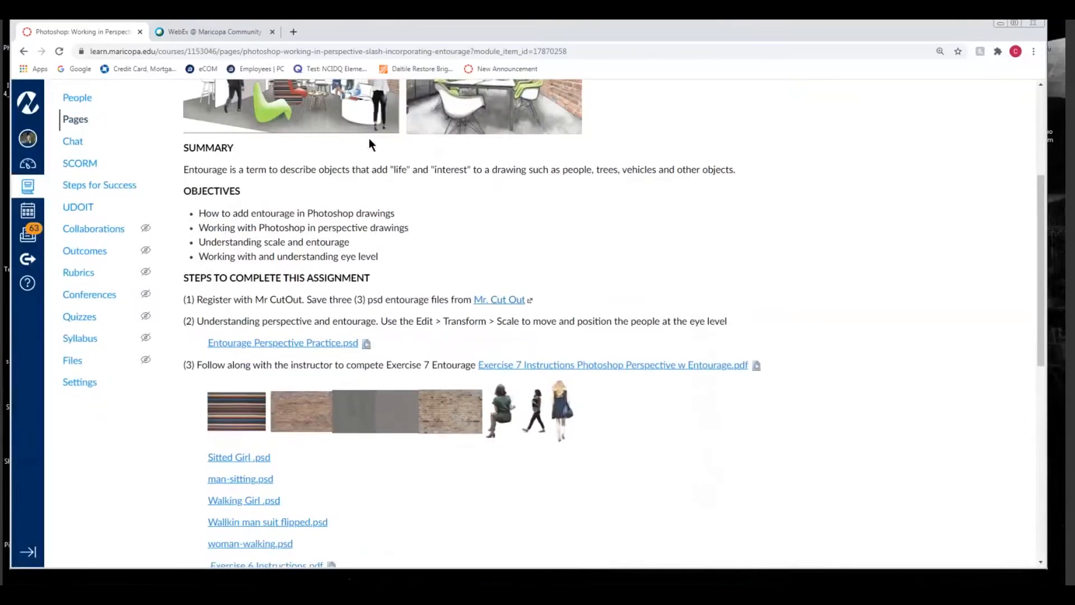
scroll(369, 138, up, 1)
scroll(369, 138, up, 2)
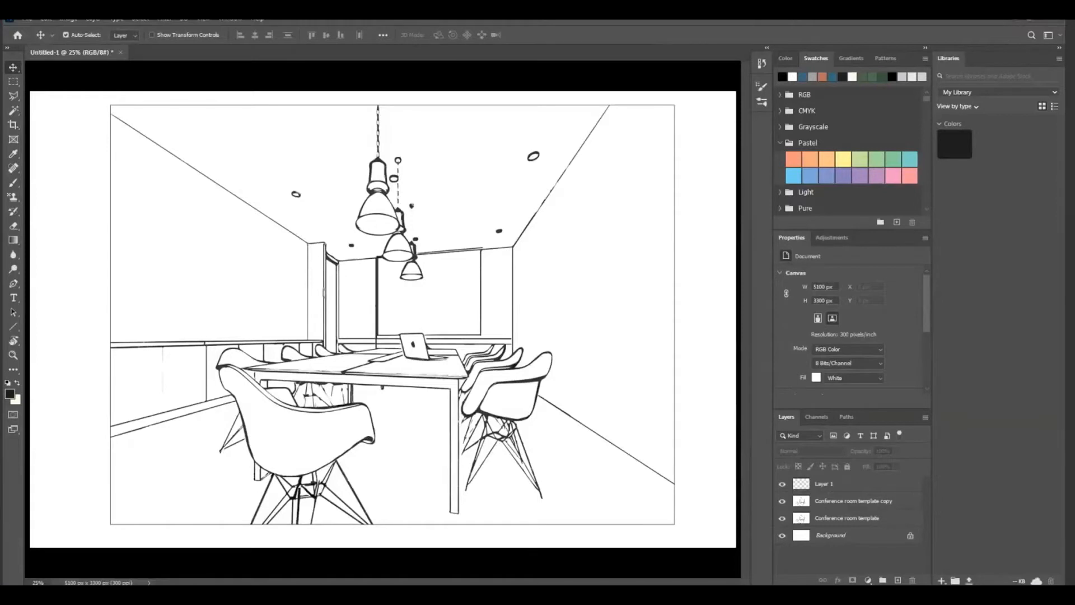
Select the Conference room template layer in Untitled-1 and look over the available image adjustments
click(831, 521)
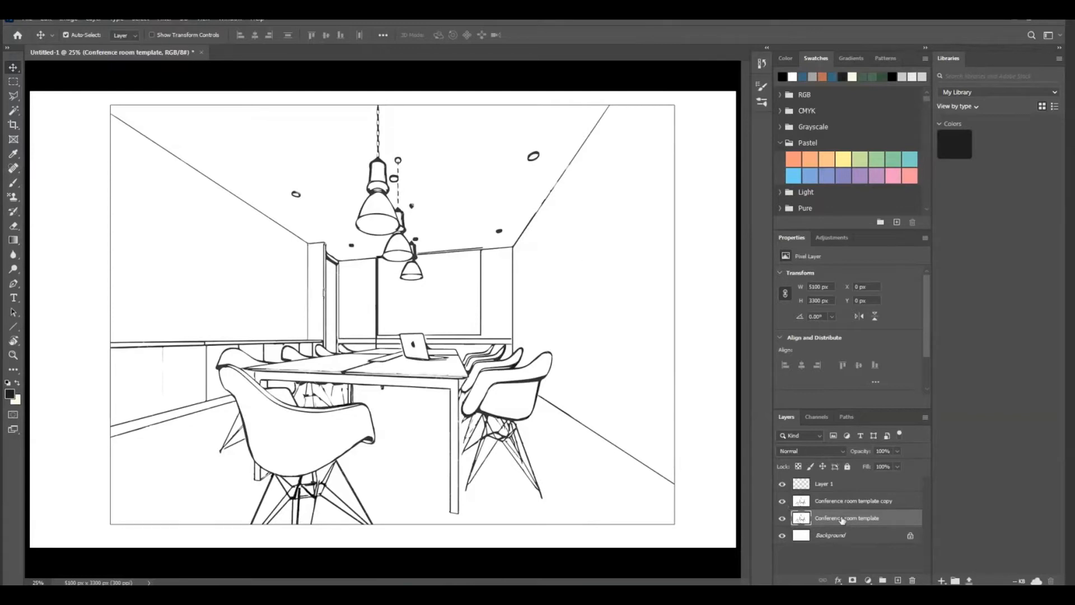
click(70, 19)
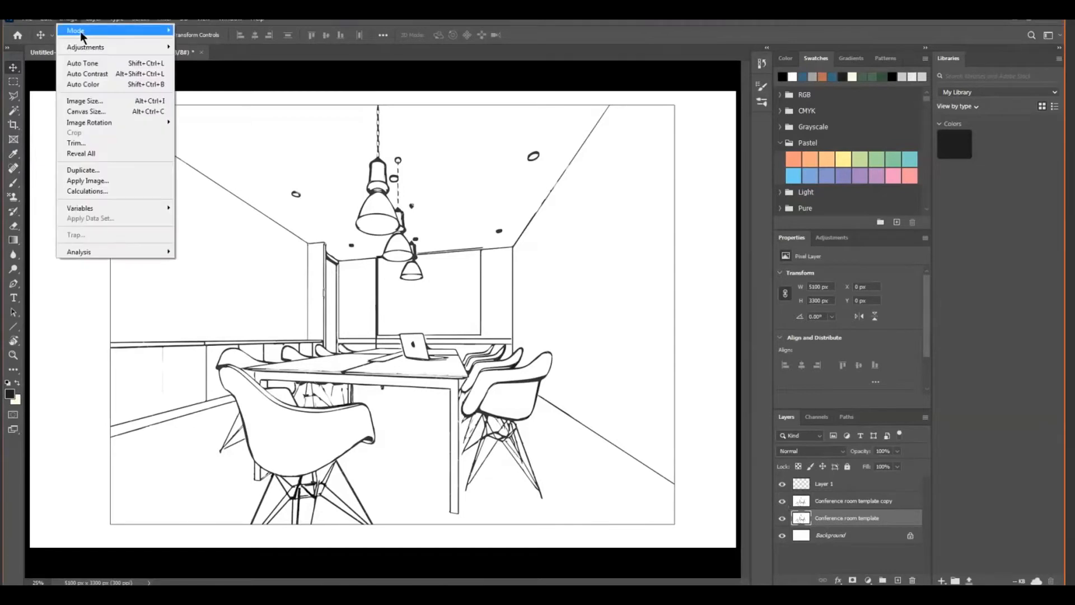
mouse_move(85, 42)
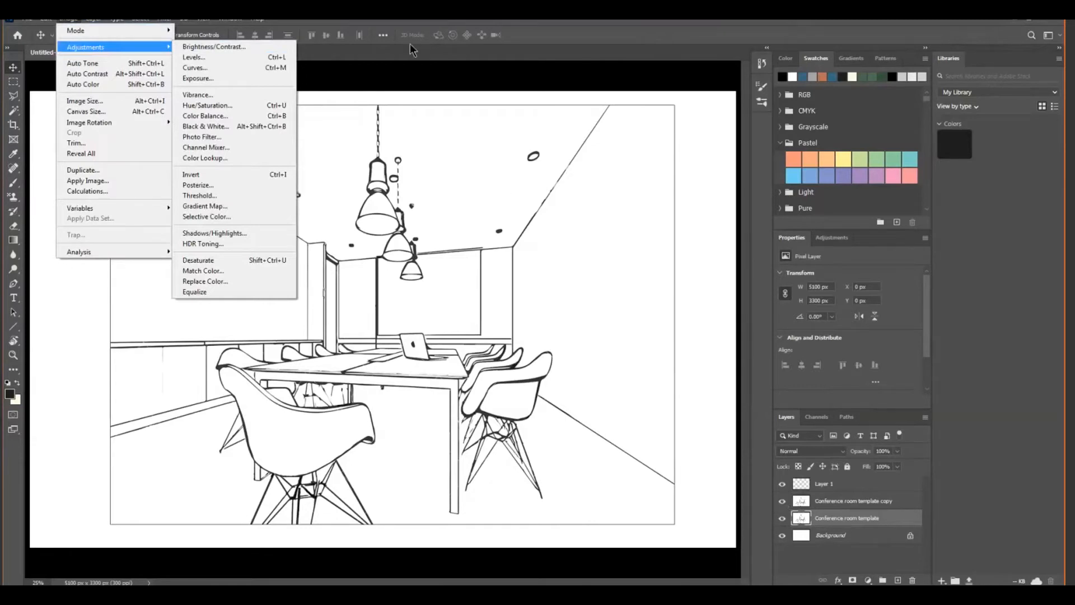
click(439, 160)
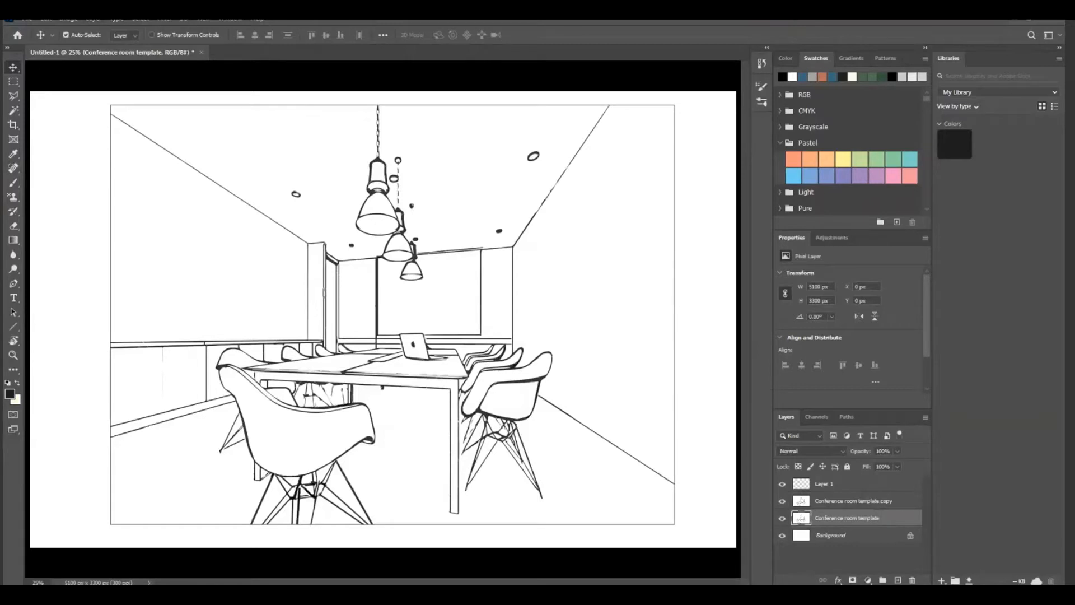
Create a new document from the recent custom 17 x 11 in preset at 300 ppi
click(25, 19)
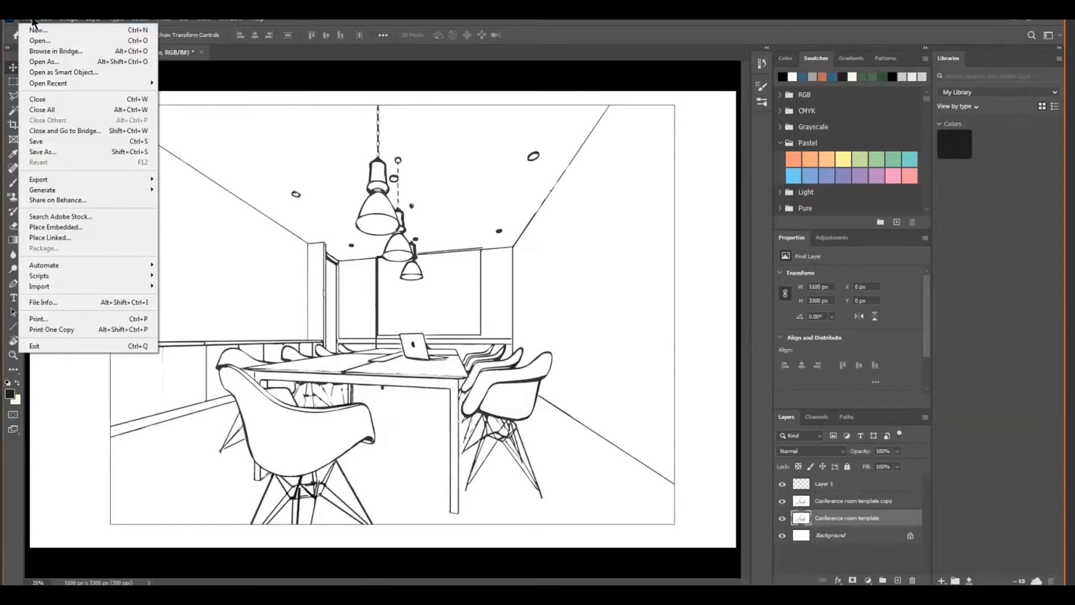
click(38, 30)
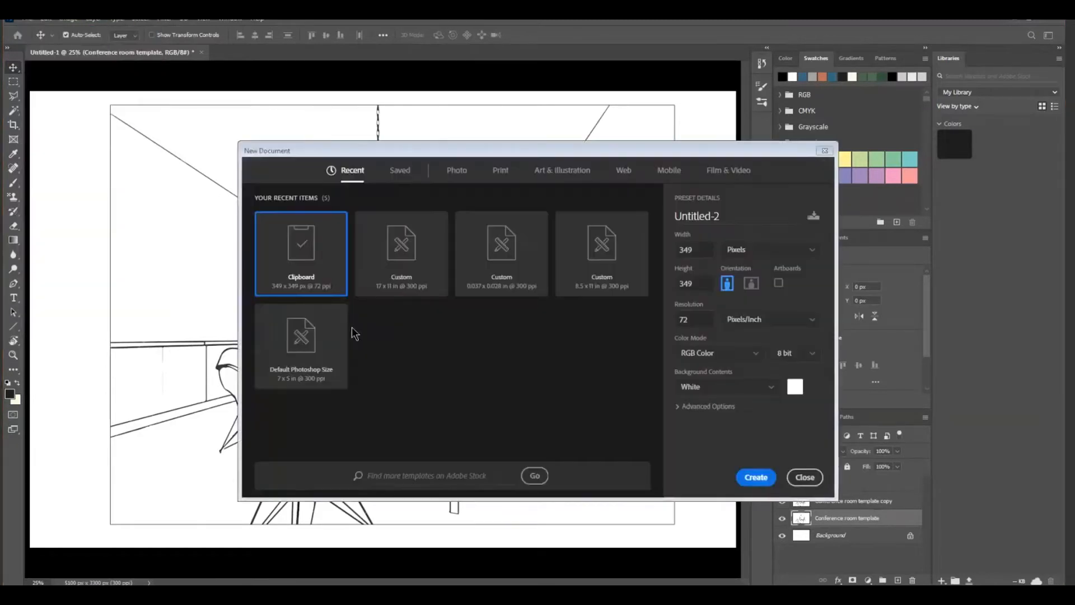
click(404, 256)
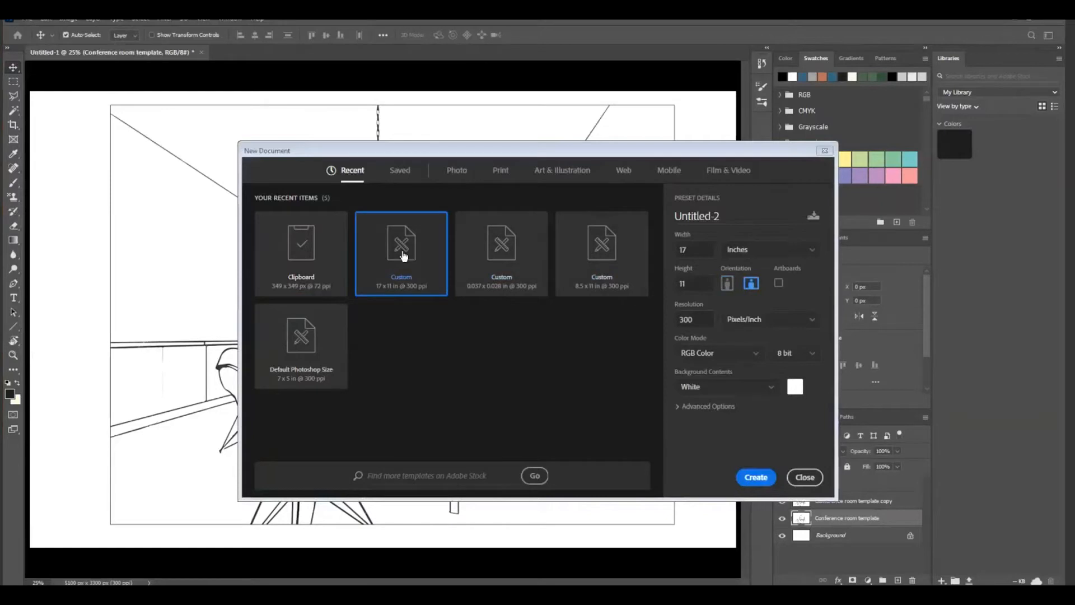
click(756, 477)
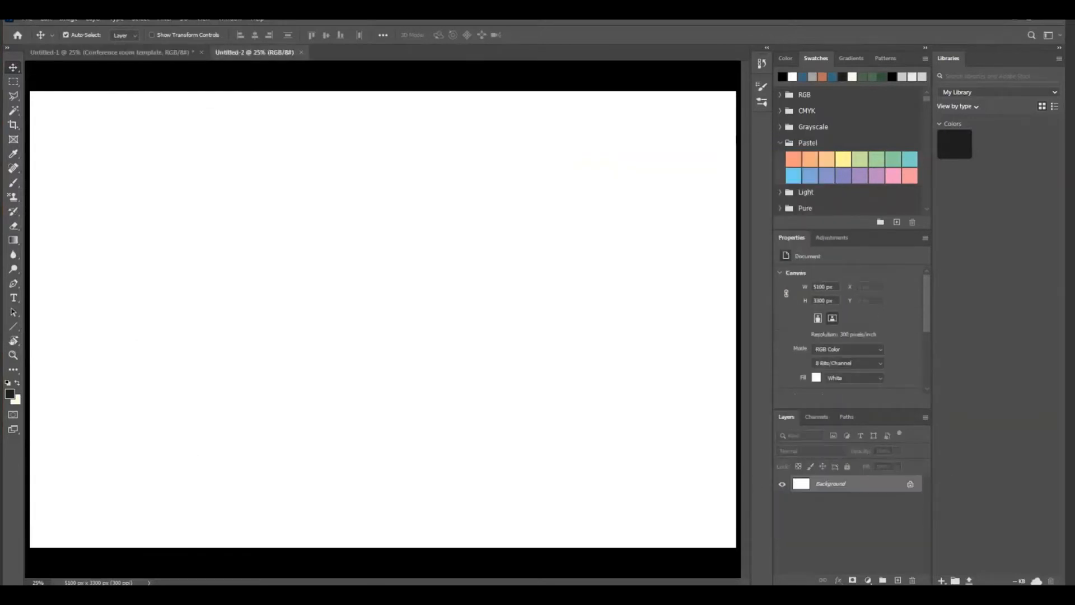
Place ex6_entourage drawing template.jpg from the Desktop folder INT 122 Ex 7 and 8 as an embedded image
click(27, 19)
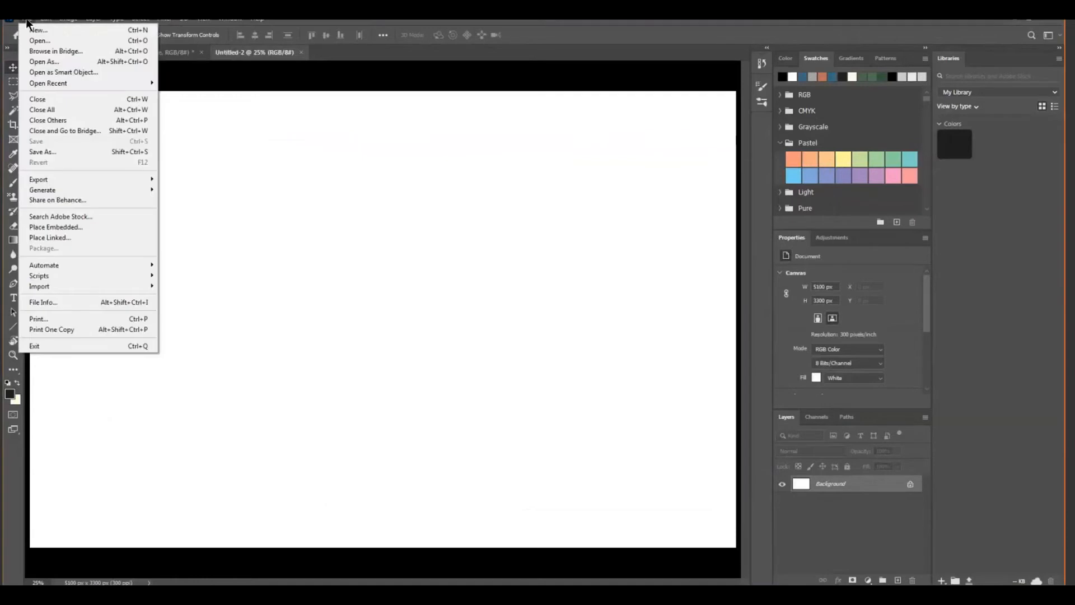
click(58, 226)
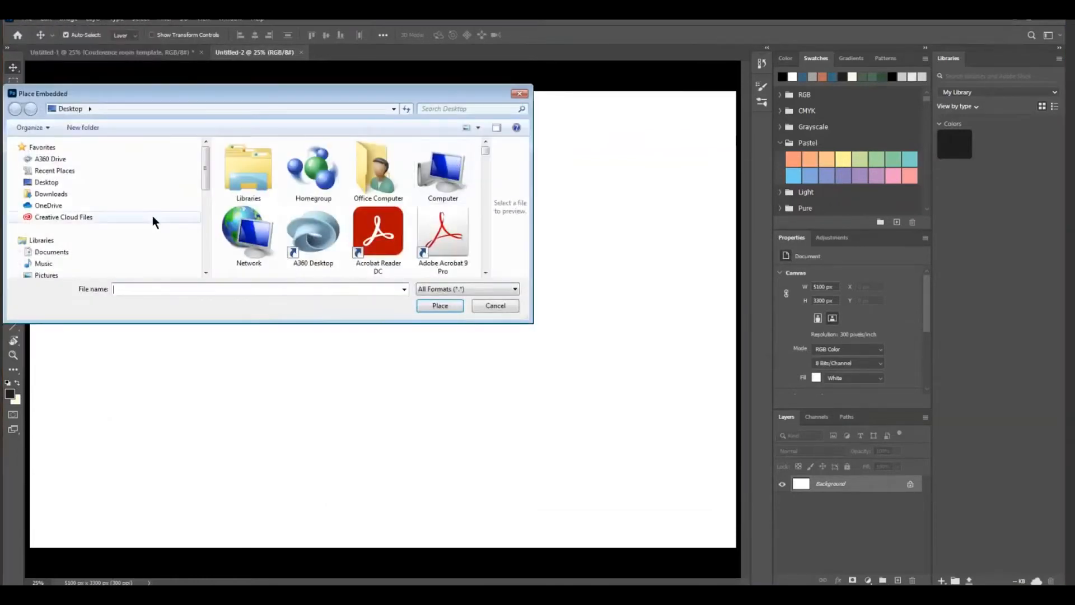
click(56, 184)
mouse_move(484, 150)
mouse_down()
mouse_move(482, 270)
mouse_move(483, 143)
mouse_up()
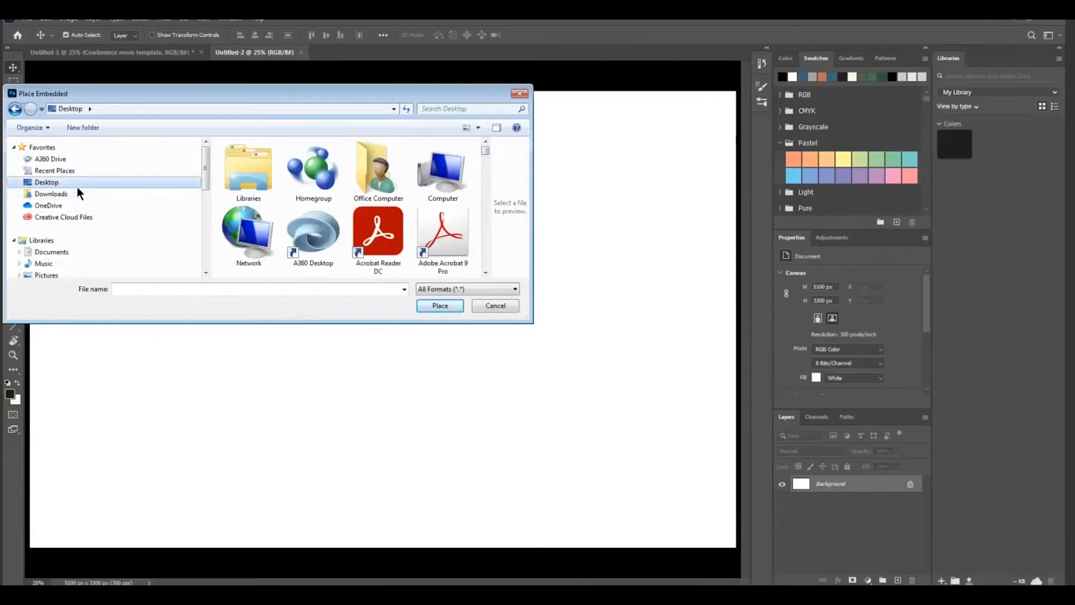
drag(485, 150, 475, 197)
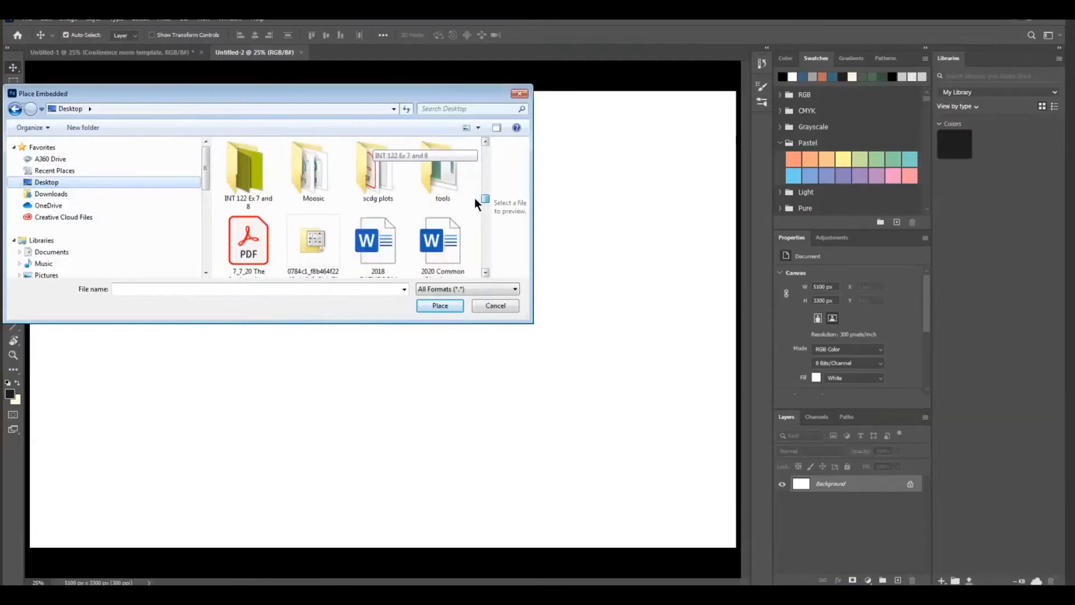
double_click(249, 166)
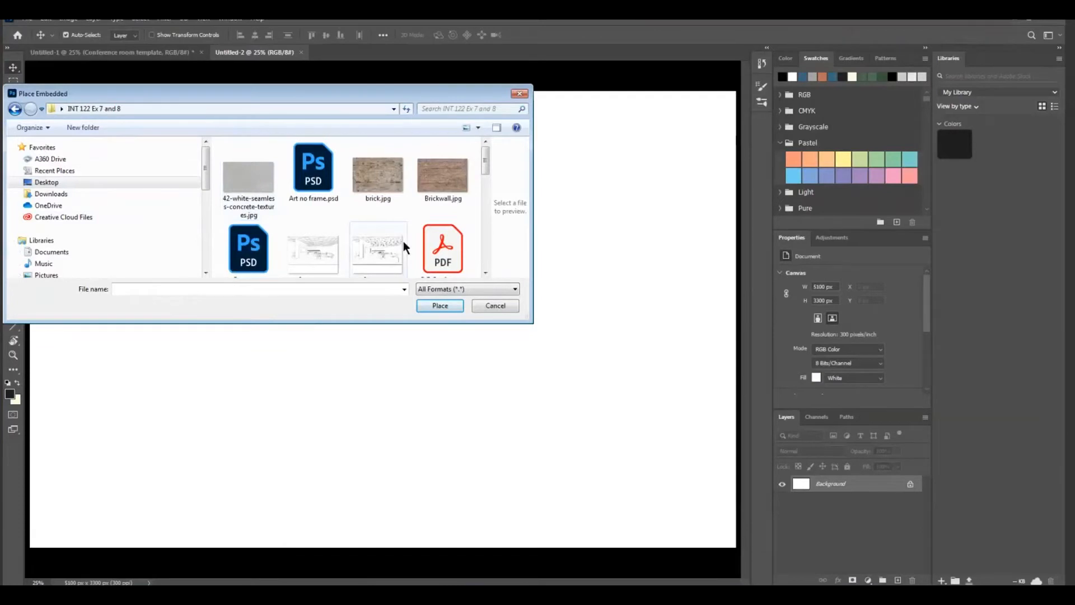
click(372, 253)
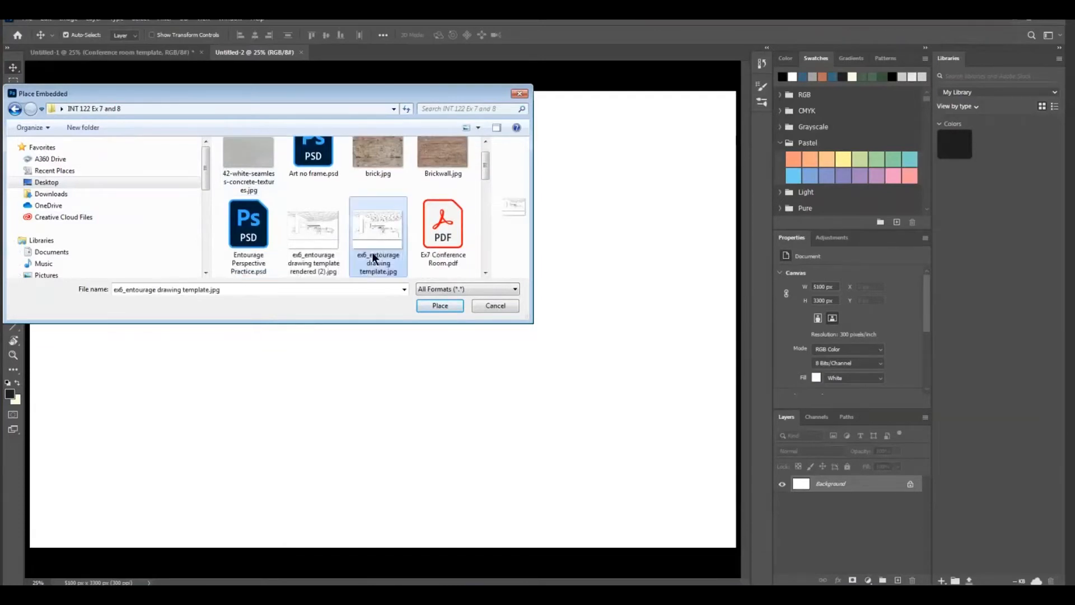
click(440, 305)
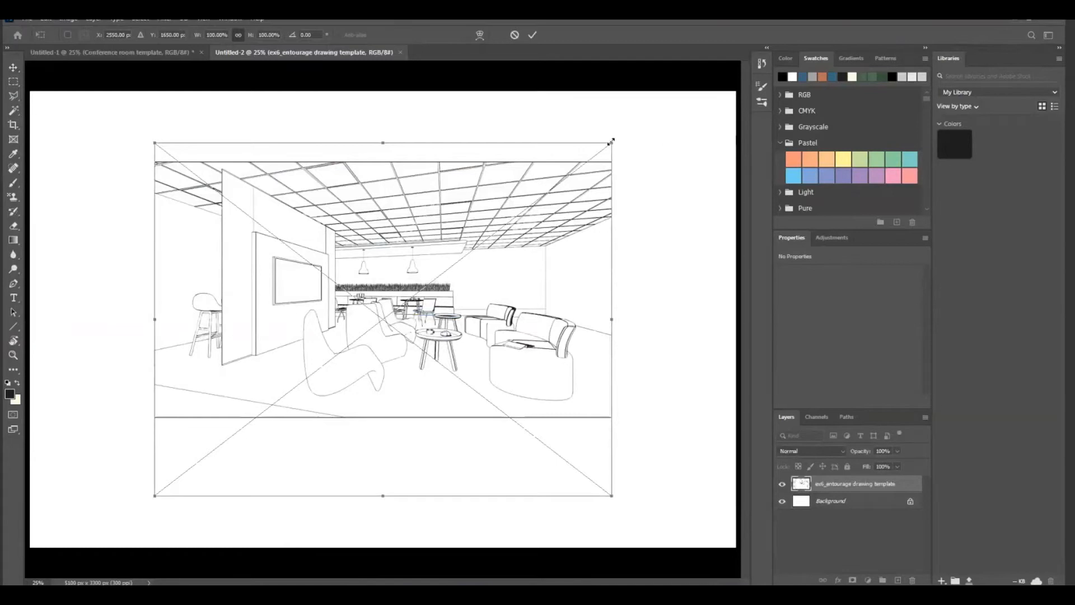
Scale the placed drawing template to about 137%, fit its line drawing within the page, and rasterize its layer
mouse_move(612, 142)
mouse_down()
mouse_move(637, 108)
mouse_move(671, 97)
mouse_up()
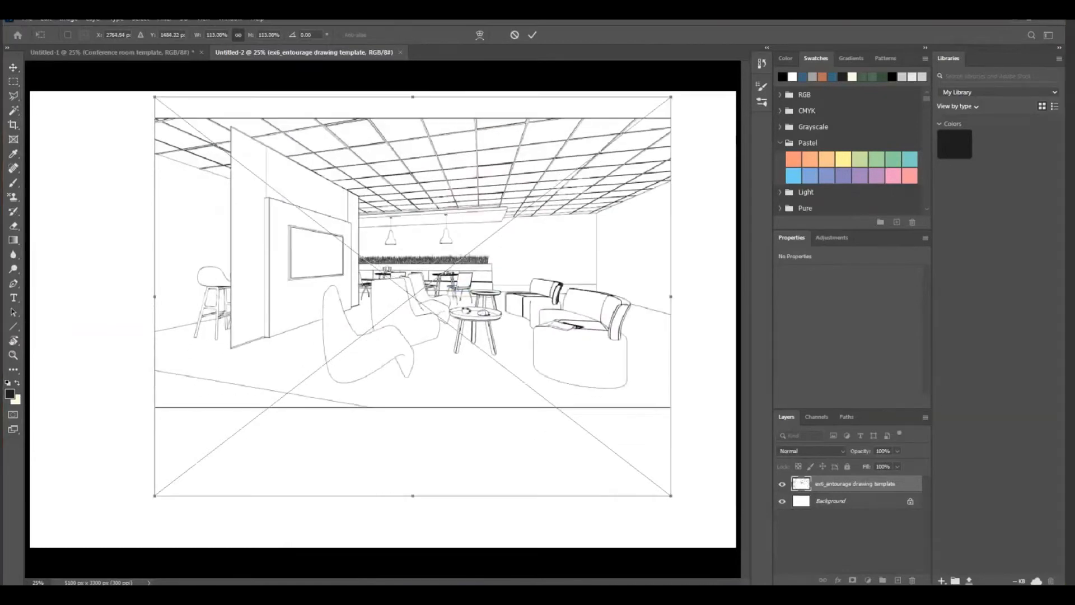
drag(152, 495, 43, 580)
drag(312, 217, 338, 227)
drag(518, 295, 514, 297)
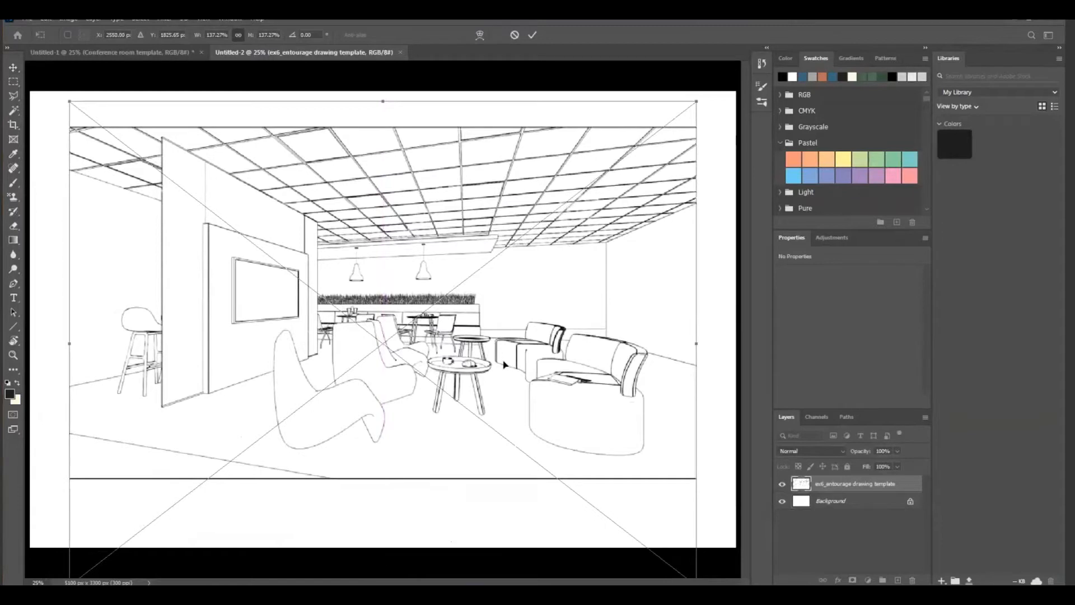
key(Return)
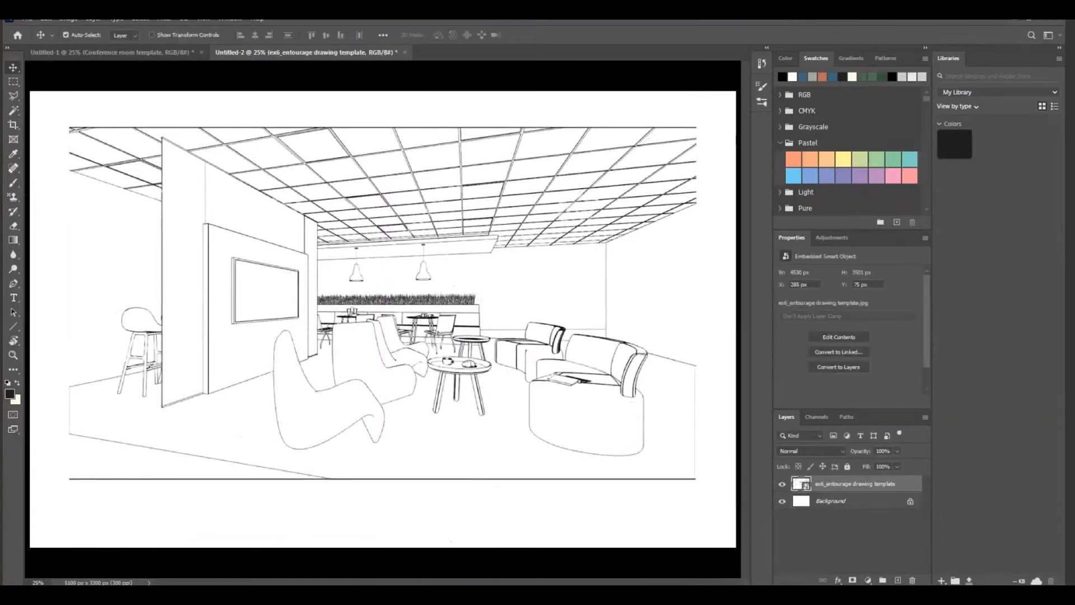
right_click(855, 490)
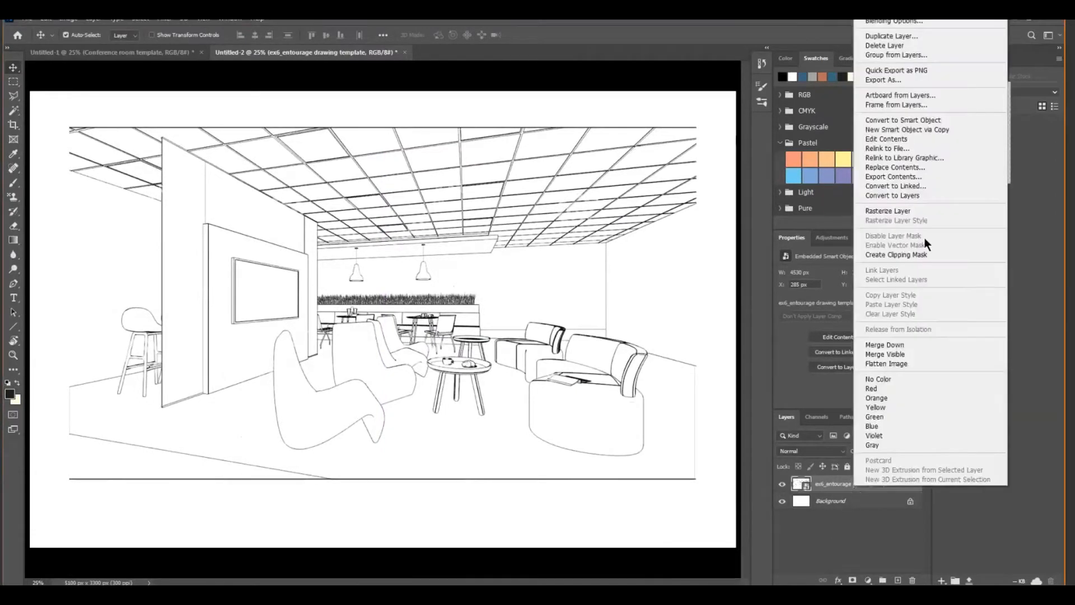
click(886, 210)
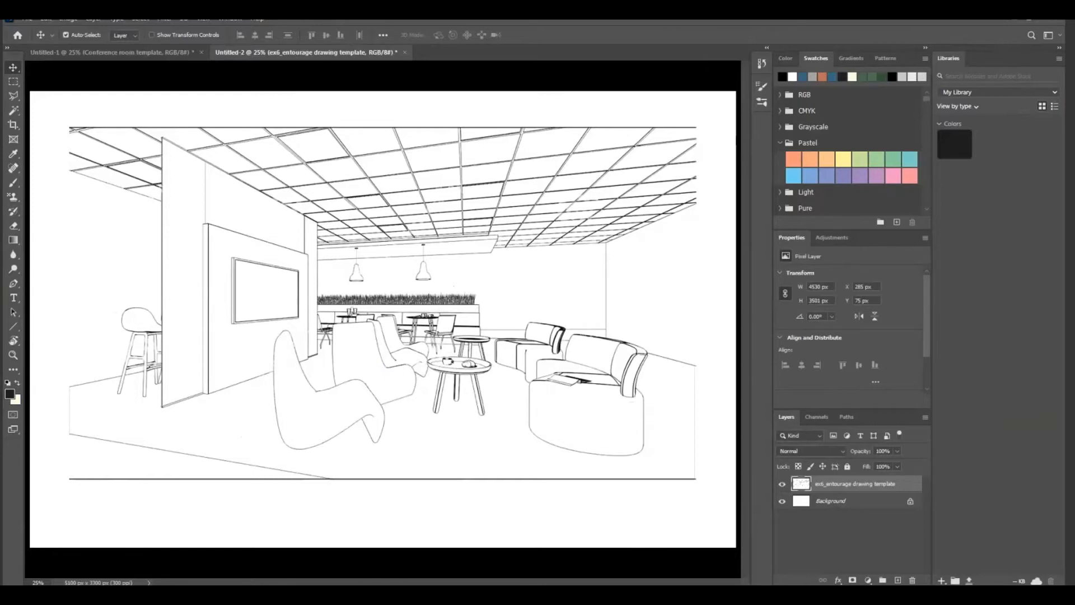
Place Rendered example of lounge area.jpg from the INT 122 Ex 7 and 8 folder as an embedded image
click(26, 19)
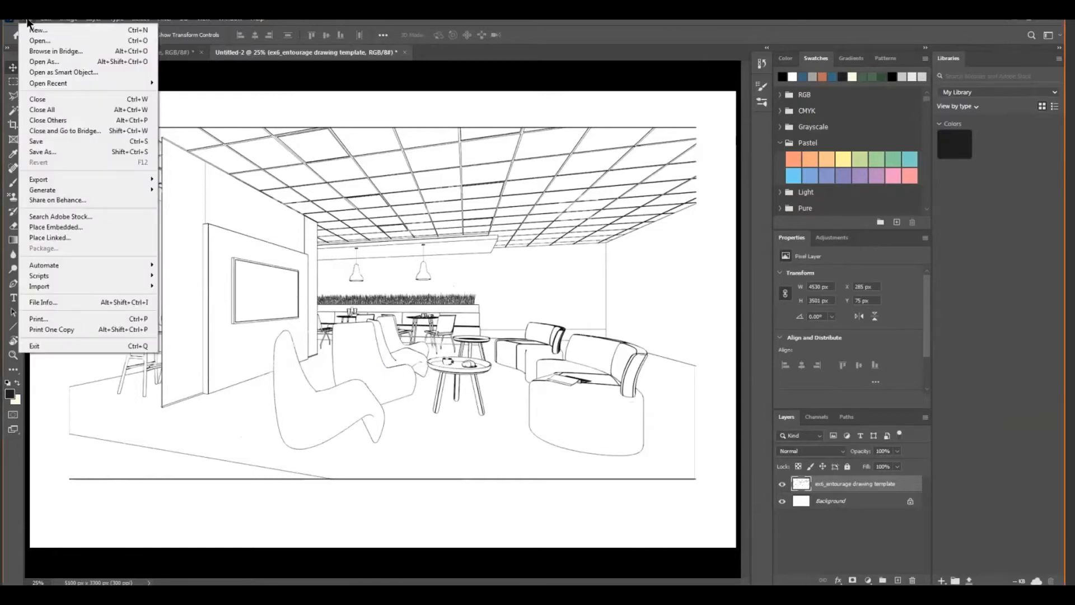
click(51, 226)
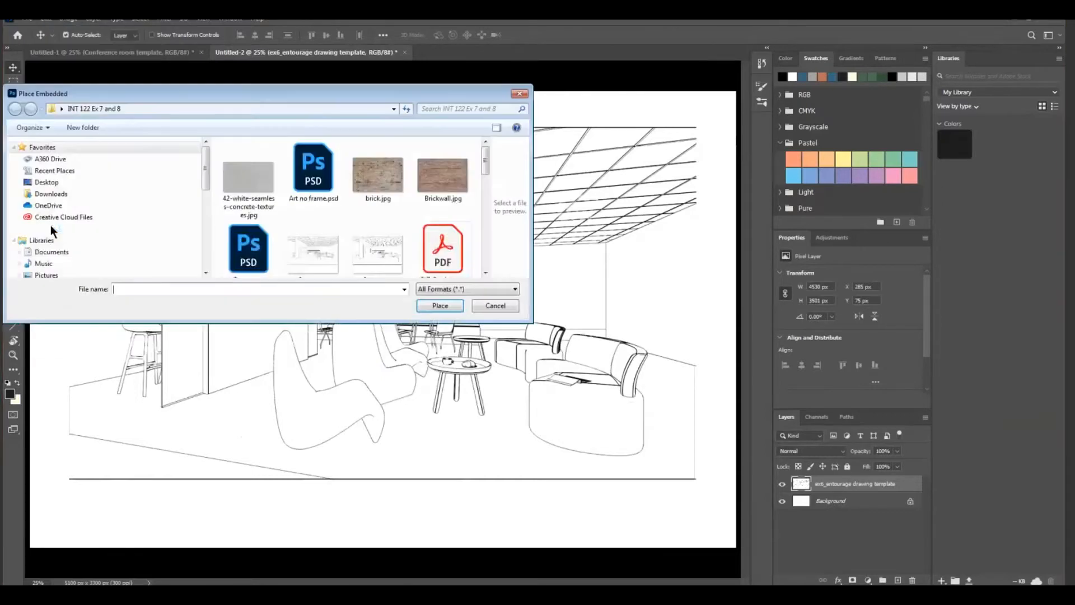
drag(482, 164, 482, 205)
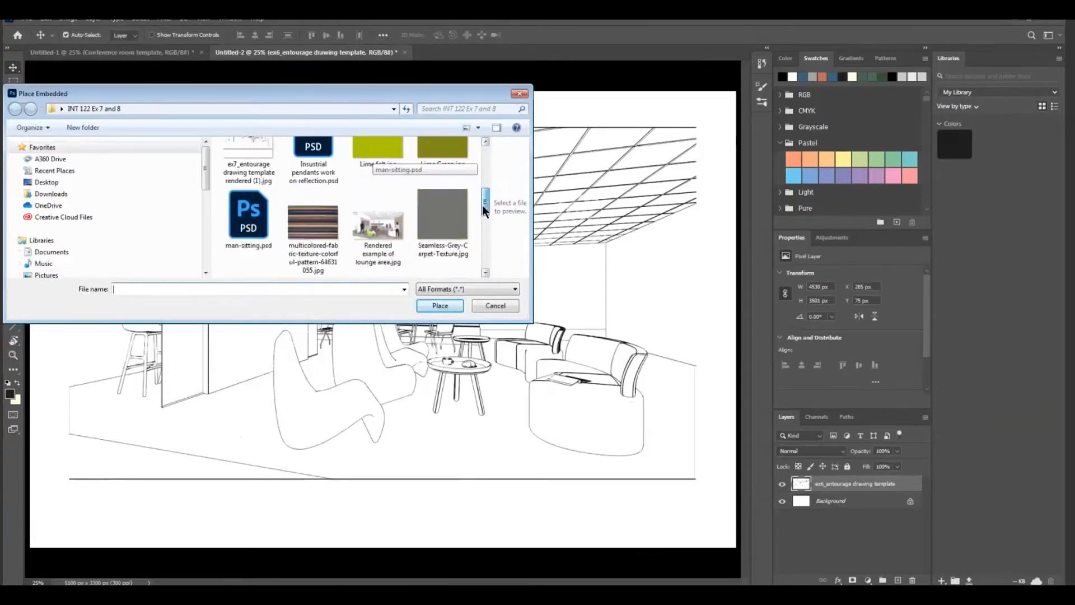
double_click(378, 226)
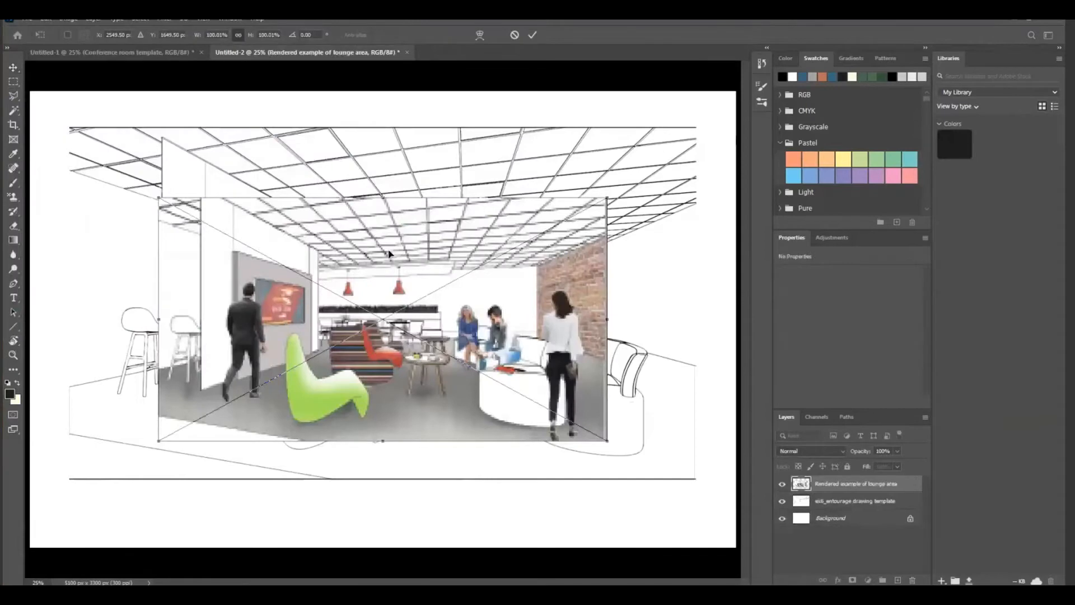
Scale the rendered lounge example to about 32%, place it at the page's lower-left corner, and rasterize its layer
drag(609, 199, 343, 364)
drag(321, 411, 197, 529)
drag(131, 471, 126, 484)
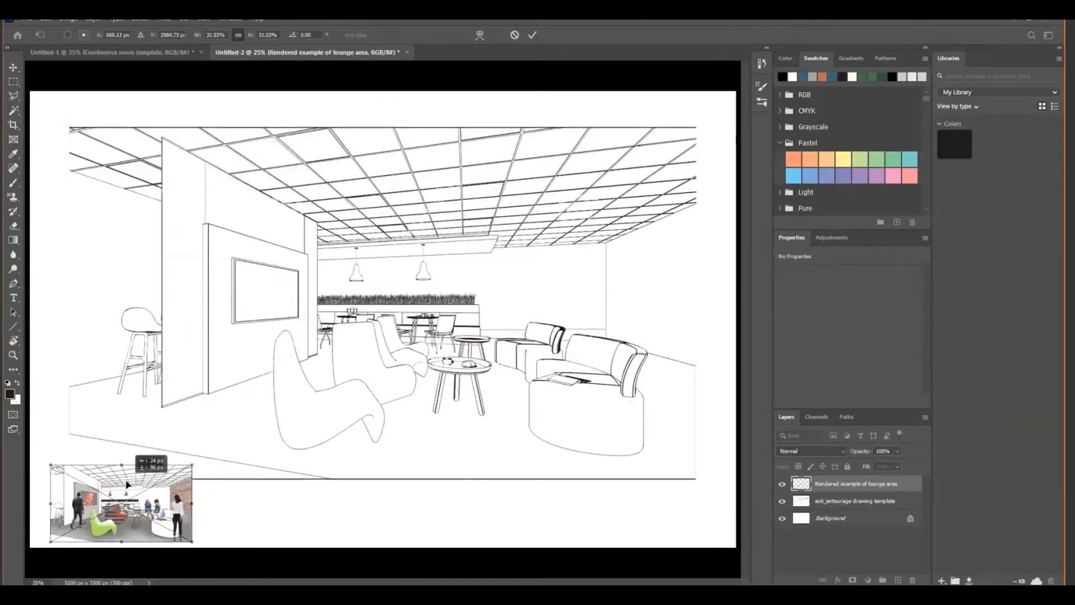
key(Return)
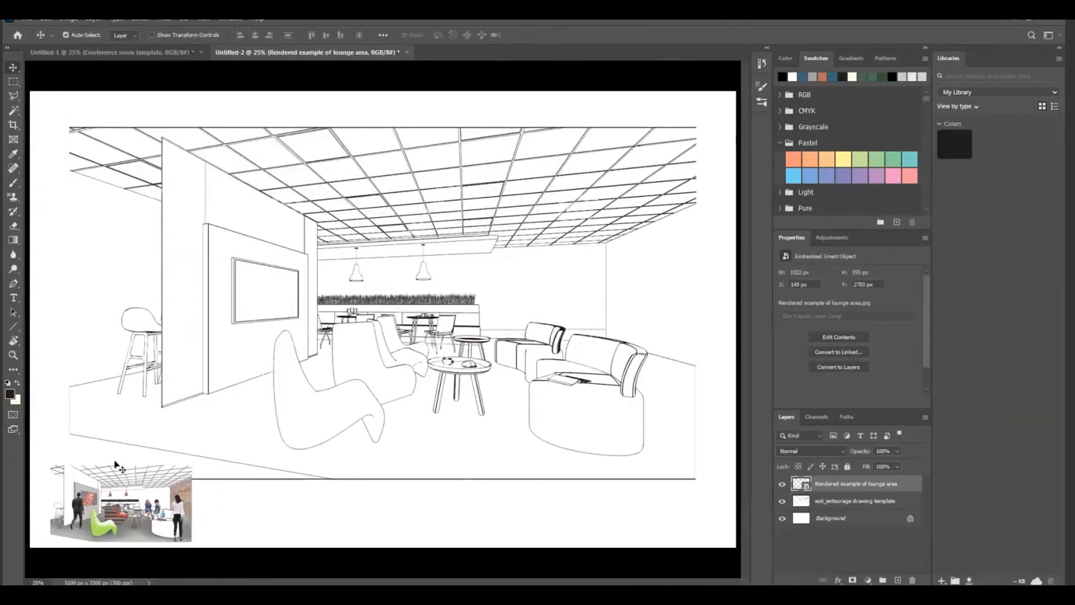
right_click(841, 483)
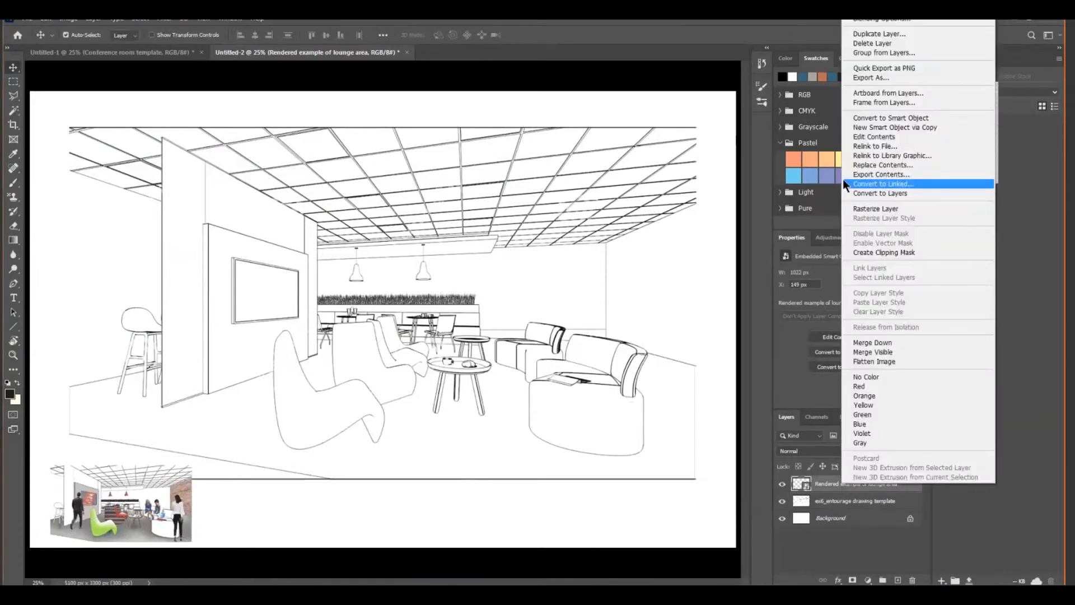
click(869, 209)
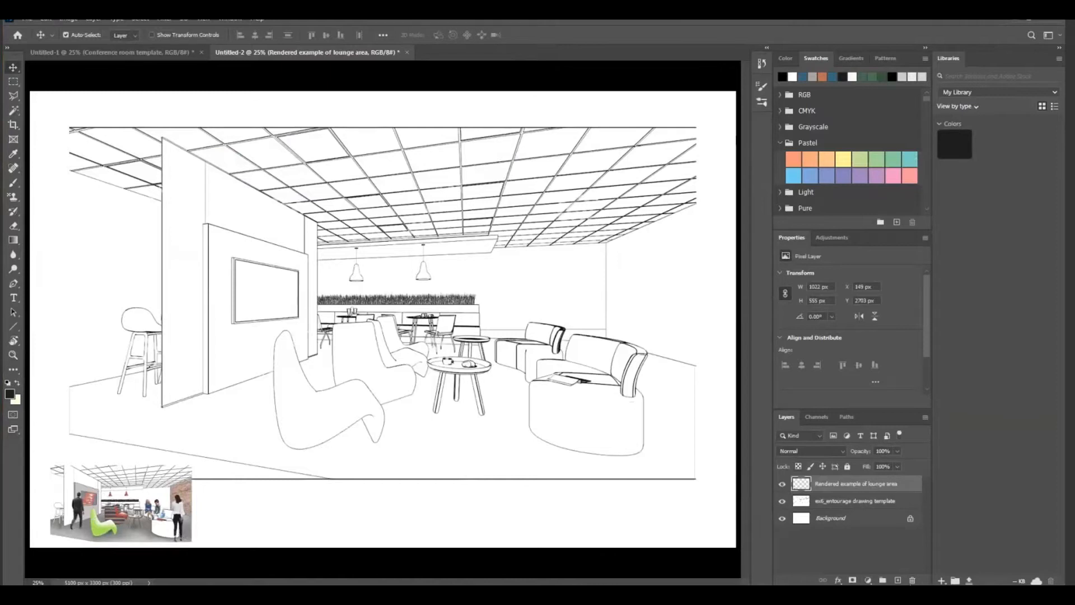
click(783, 486)
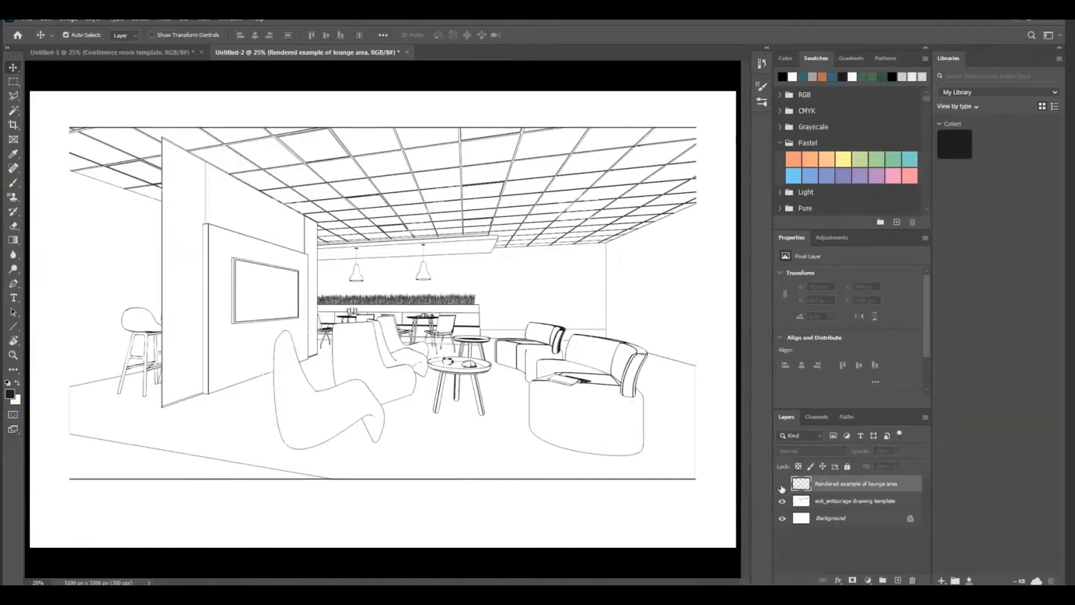
click(782, 485)
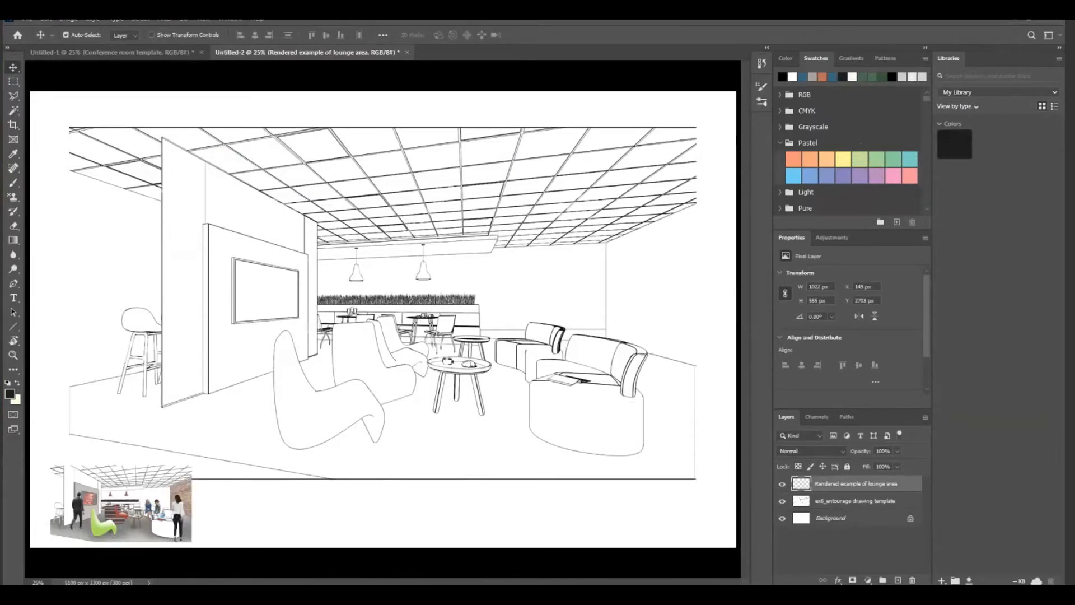
Add a new layer above the rendered lounge example and name it to Color
mouse_move(188, 583)
click(898, 580)
double_click(828, 485)
text(to Col)
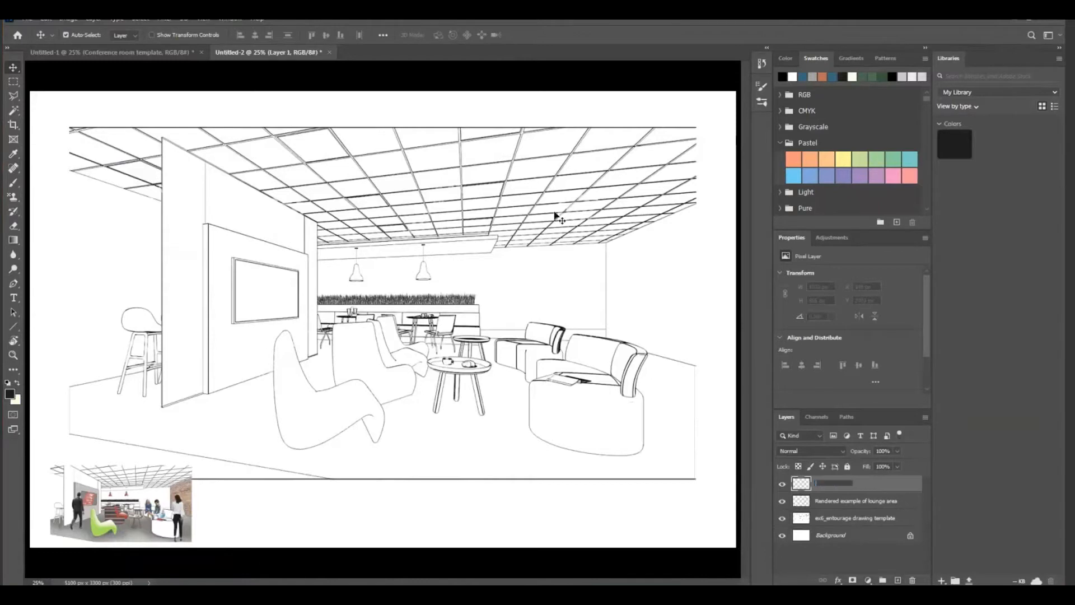
text(or)
Select the wall panel around the screen with the Magic Wand and fill it with the grey sampled from the reference render
click(14, 112)
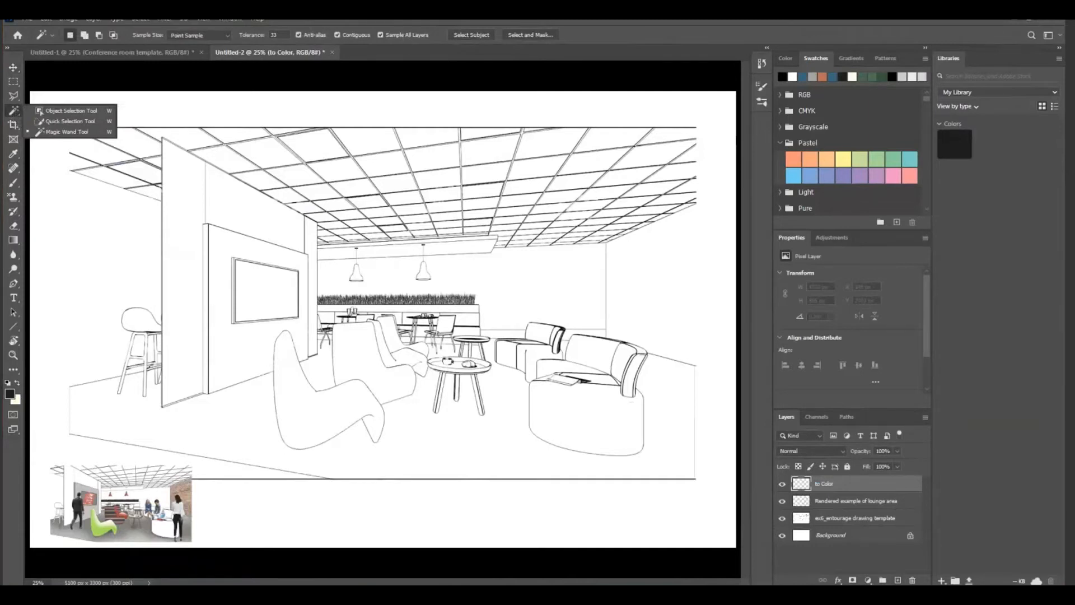
click(16, 113)
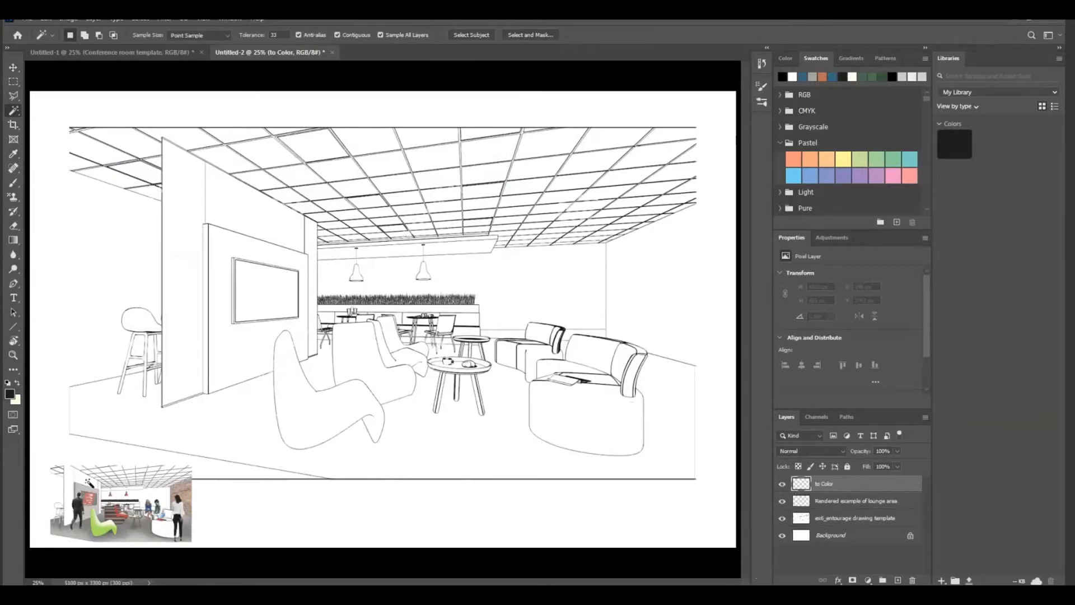
click(263, 255)
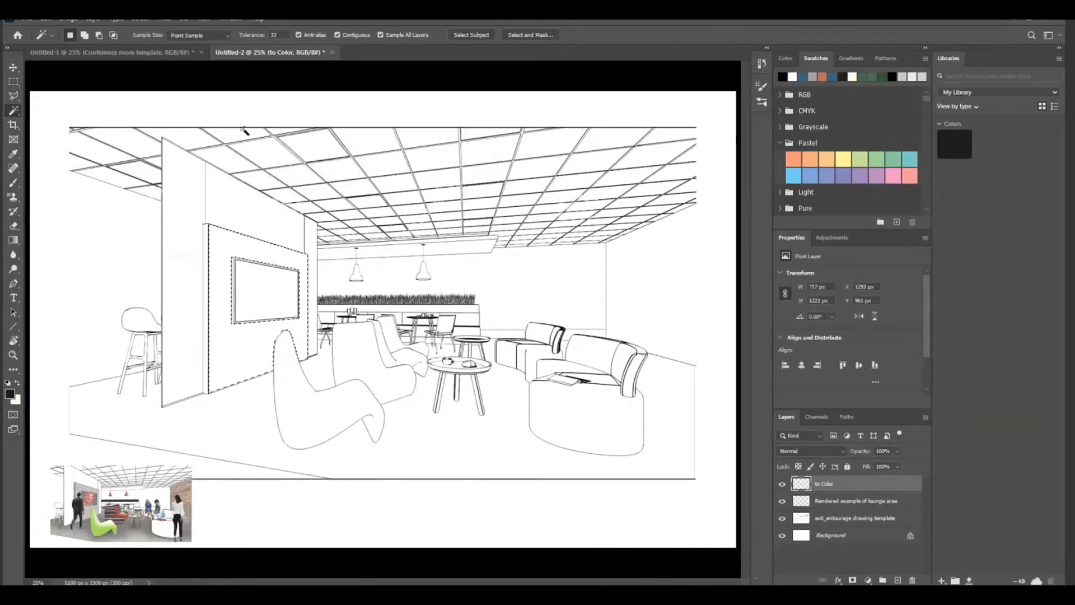
click(13, 153)
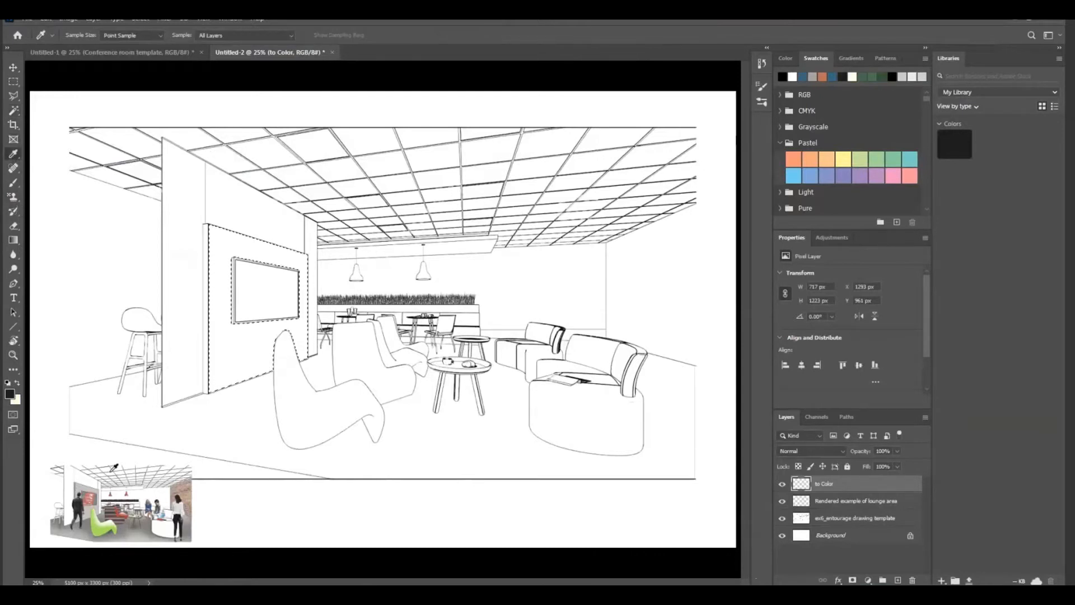
click(83, 485)
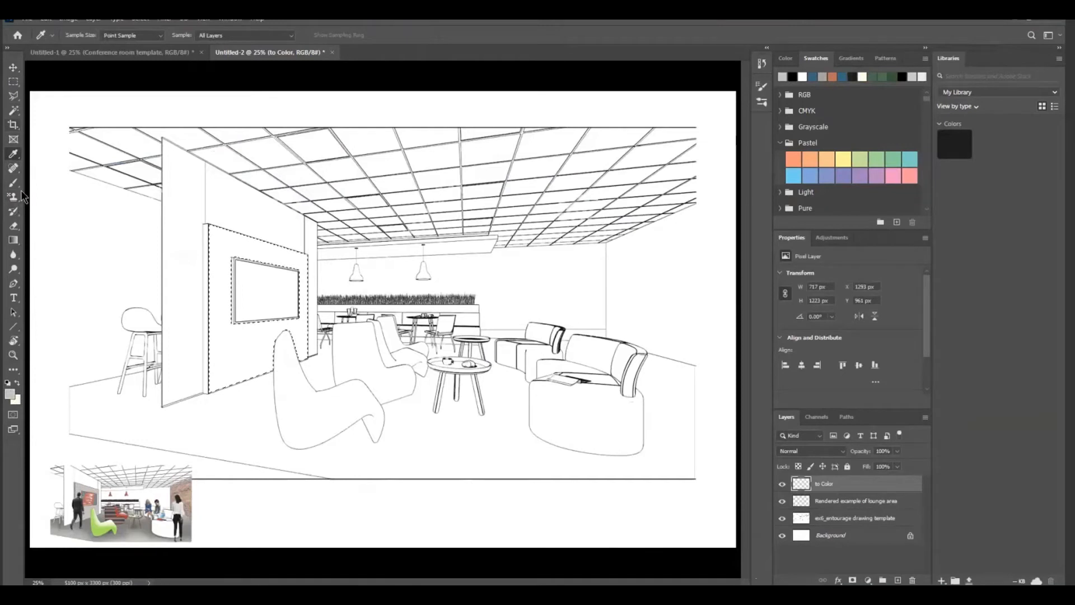
click(14, 244)
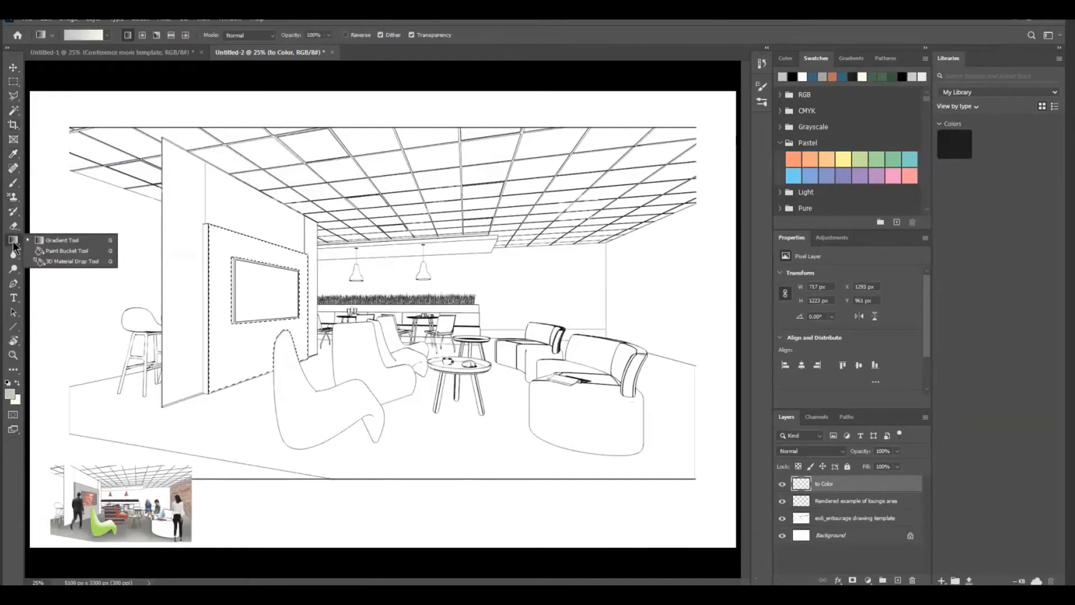
click(55, 251)
click(261, 252)
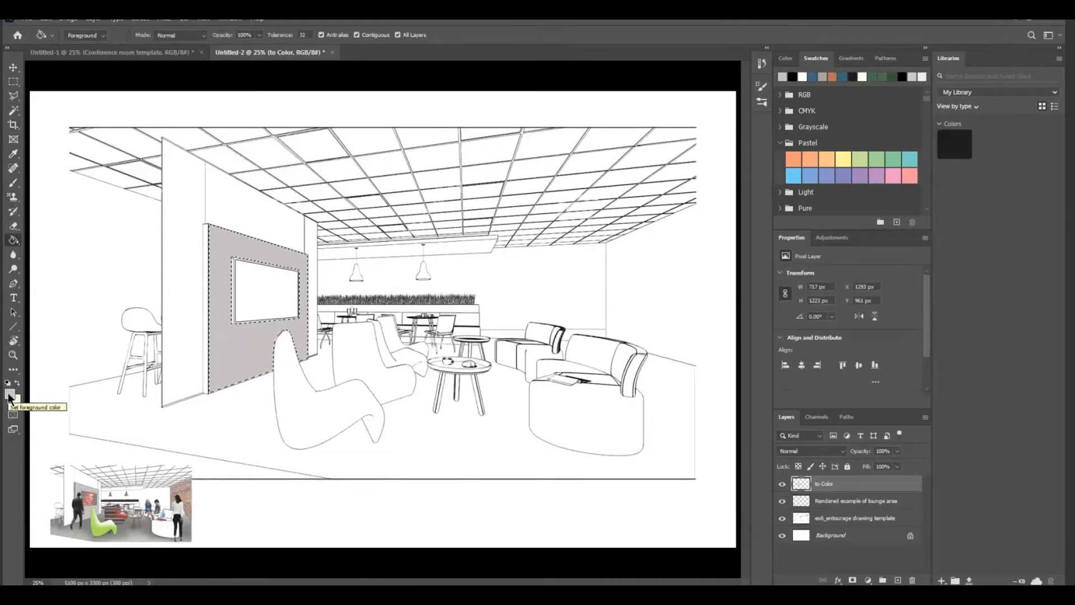
key(ctrl+d)
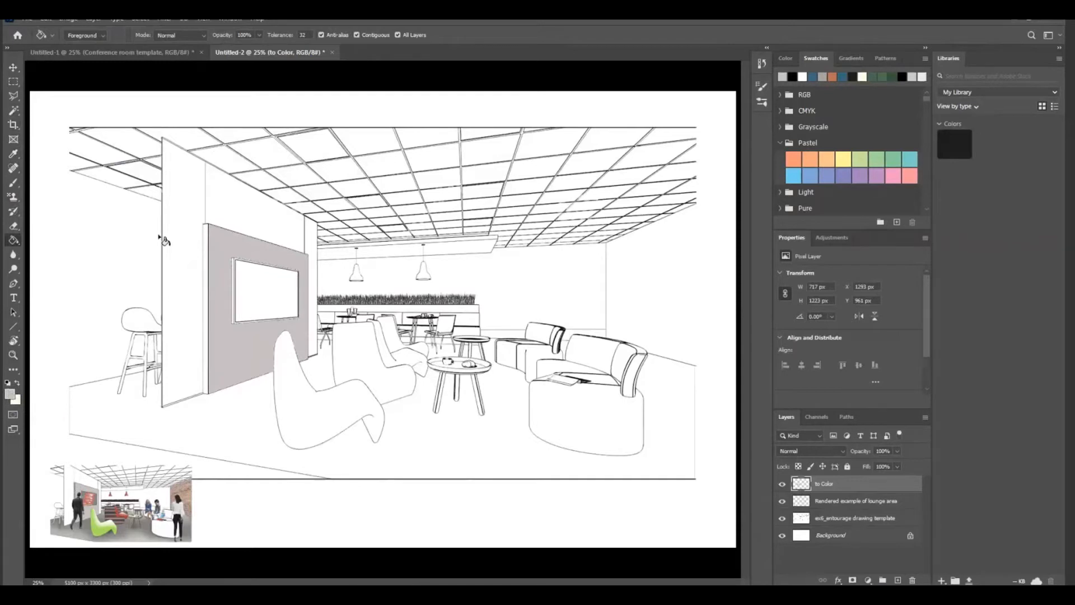
Try to select the narrow side edge of the screen's wall panel with the Magic Wand
click(14, 111)
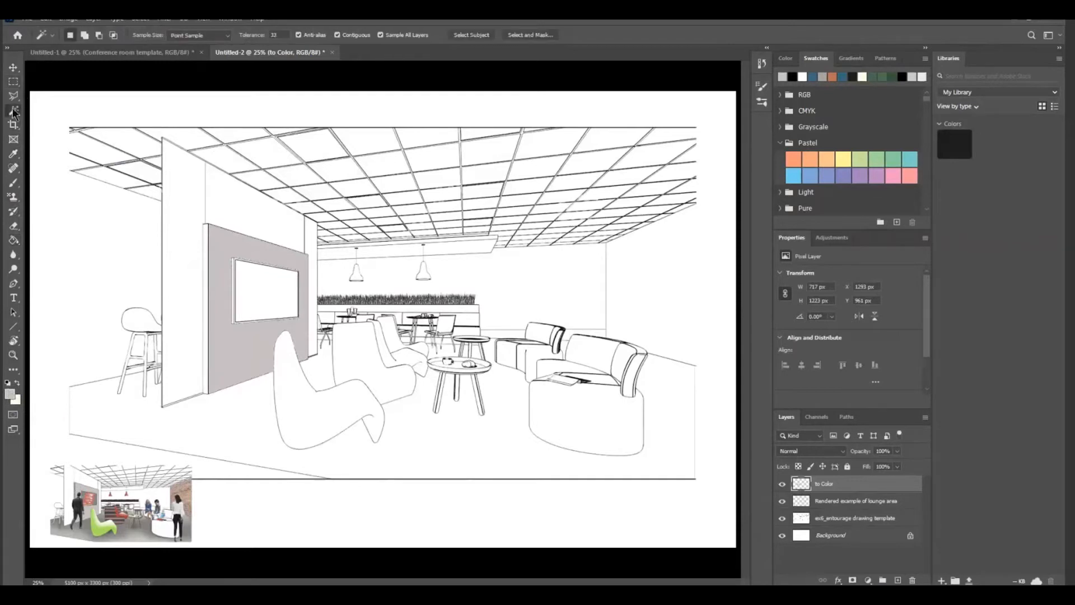
click(195, 256)
click(207, 302)
click(13, 354)
click(70, 35)
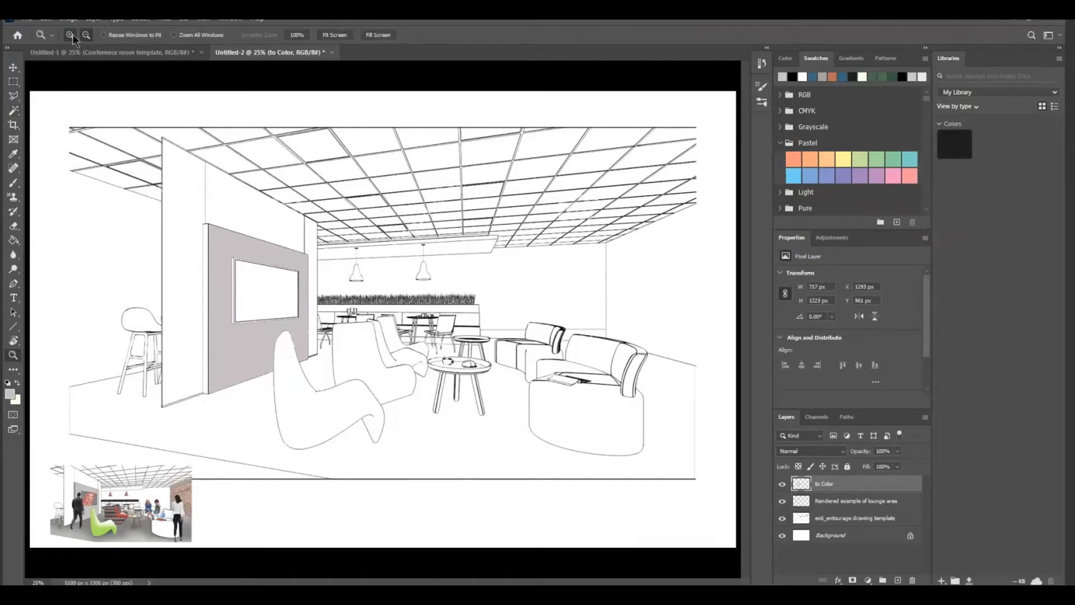
click(208, 247)
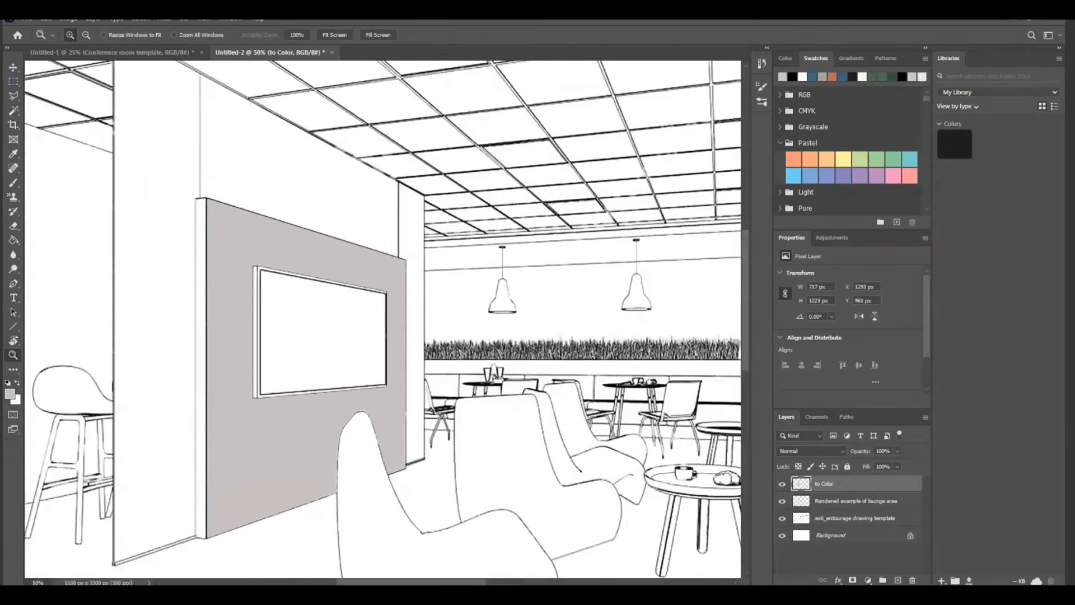
click(14, 110)
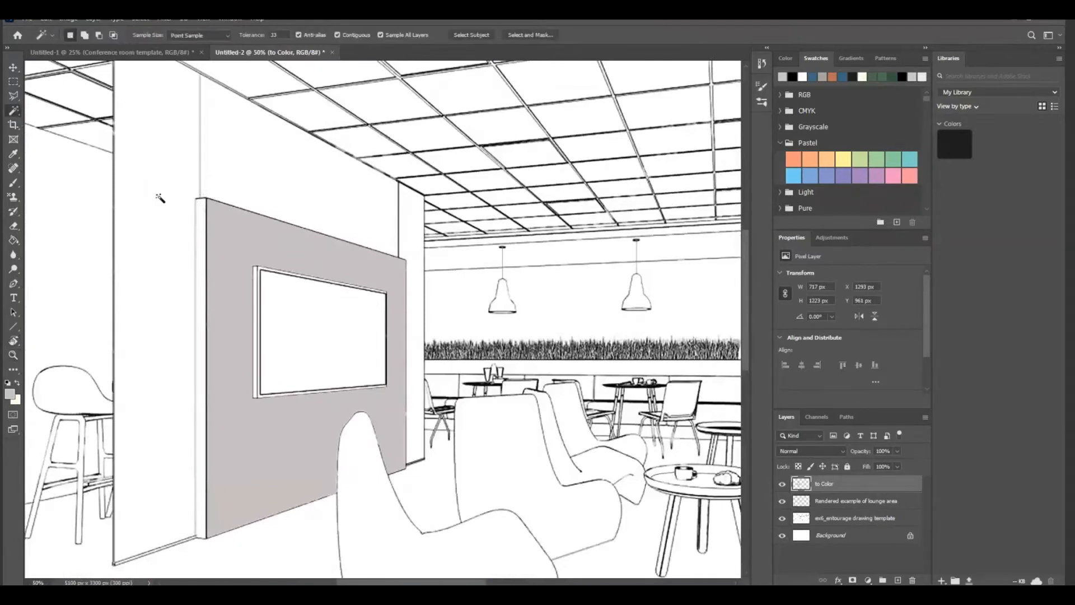
click(201, 210)
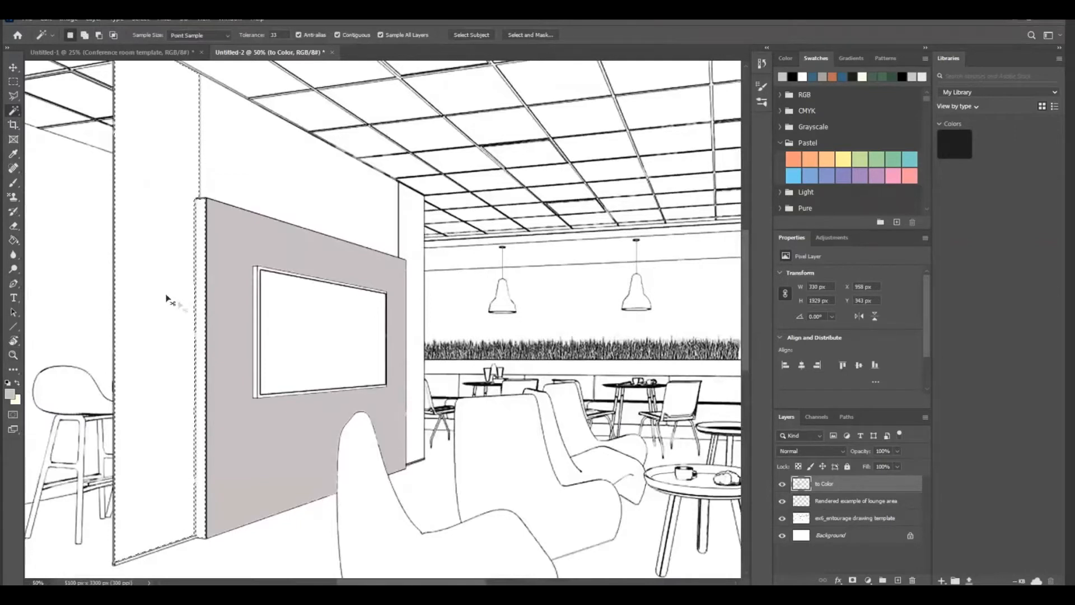
key(ctrl+c)
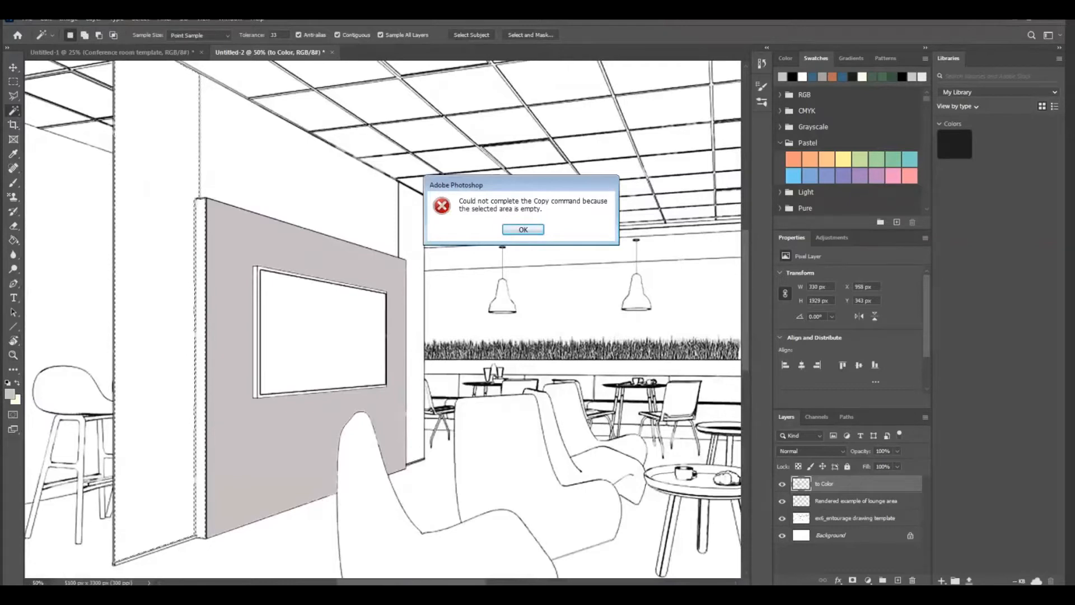
key(Return)
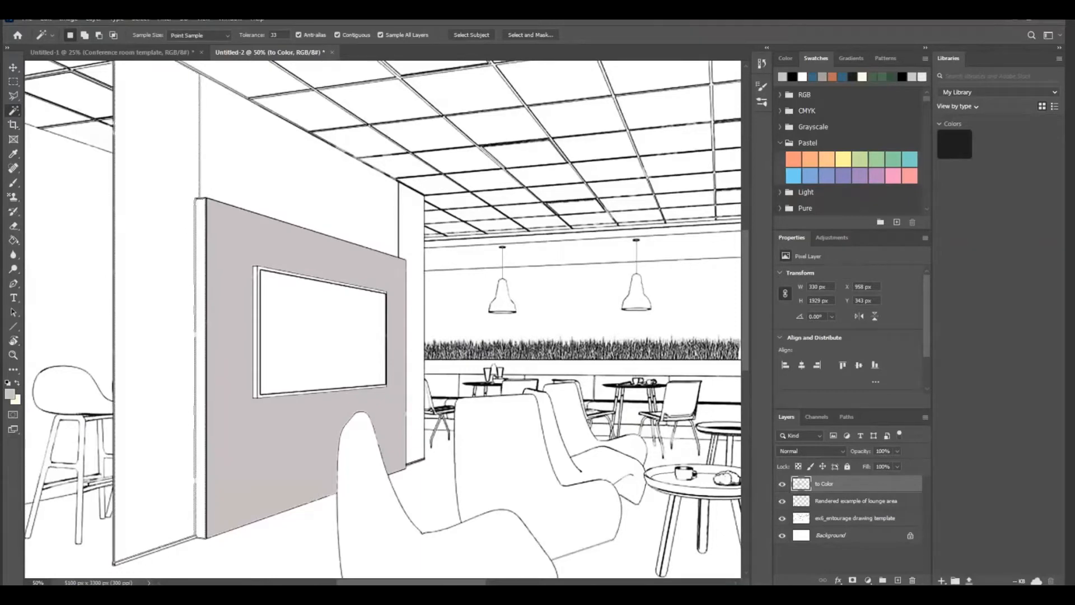
key(ctrl+shift+s)
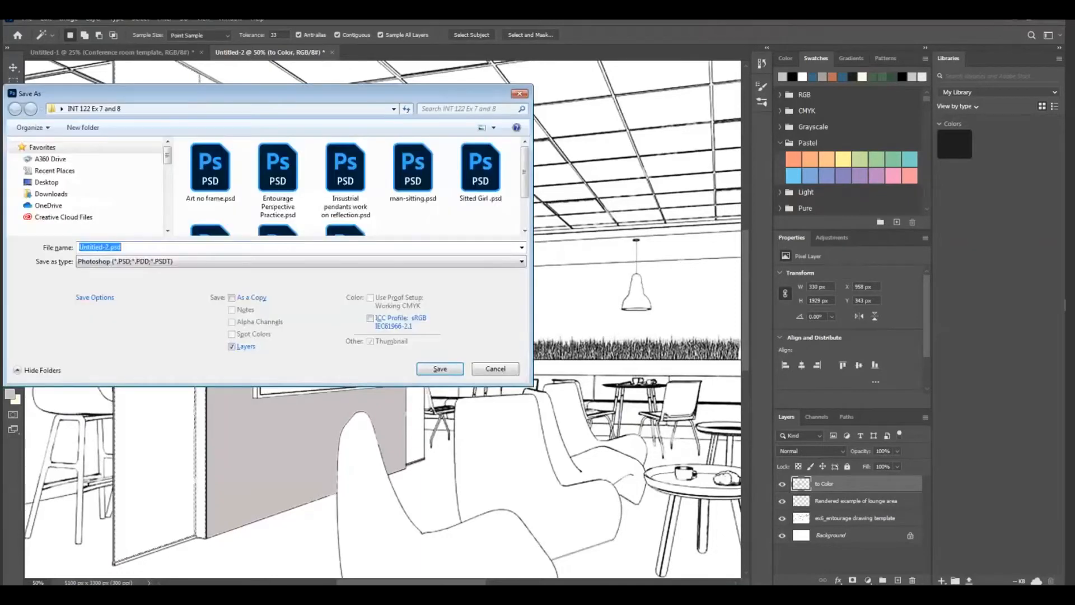
click(520, 94)
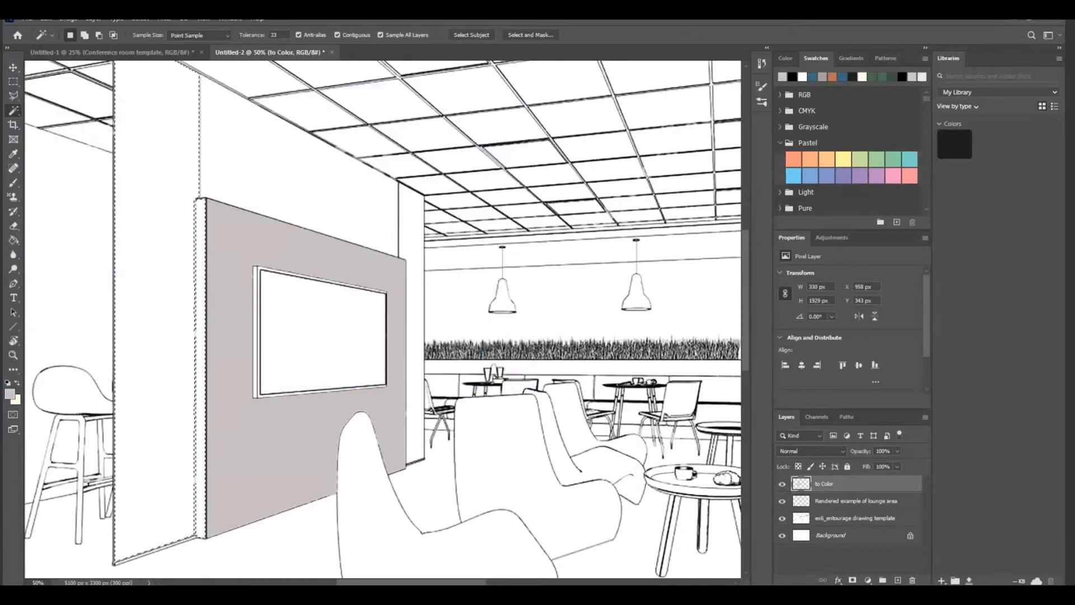
key(ctrl+d)
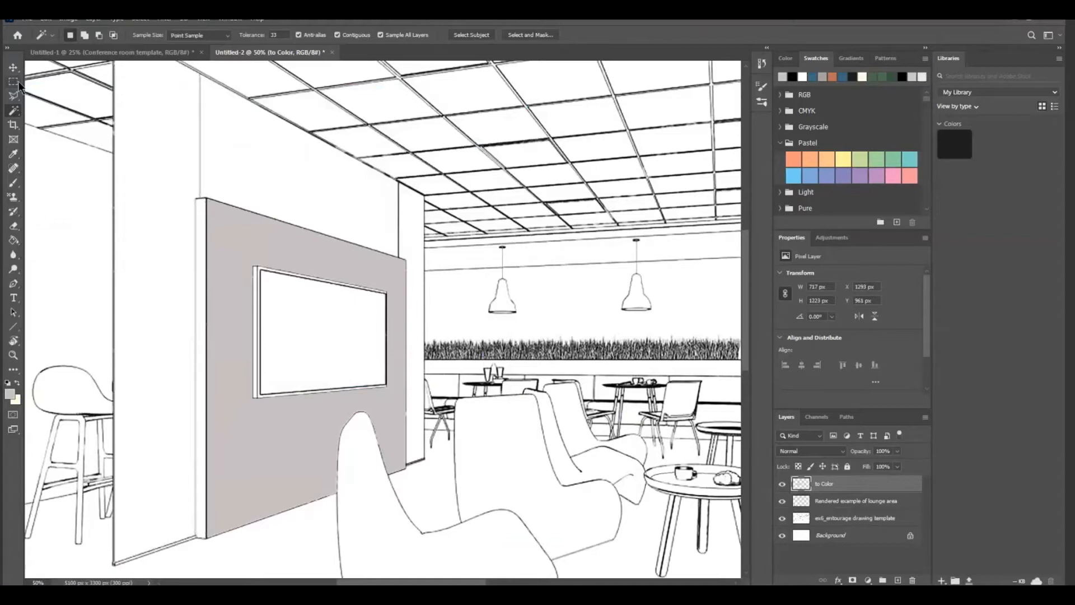
Outline the narrow side edge of the screen's wall panel with the Polygonal Lasso
click(14, 98)
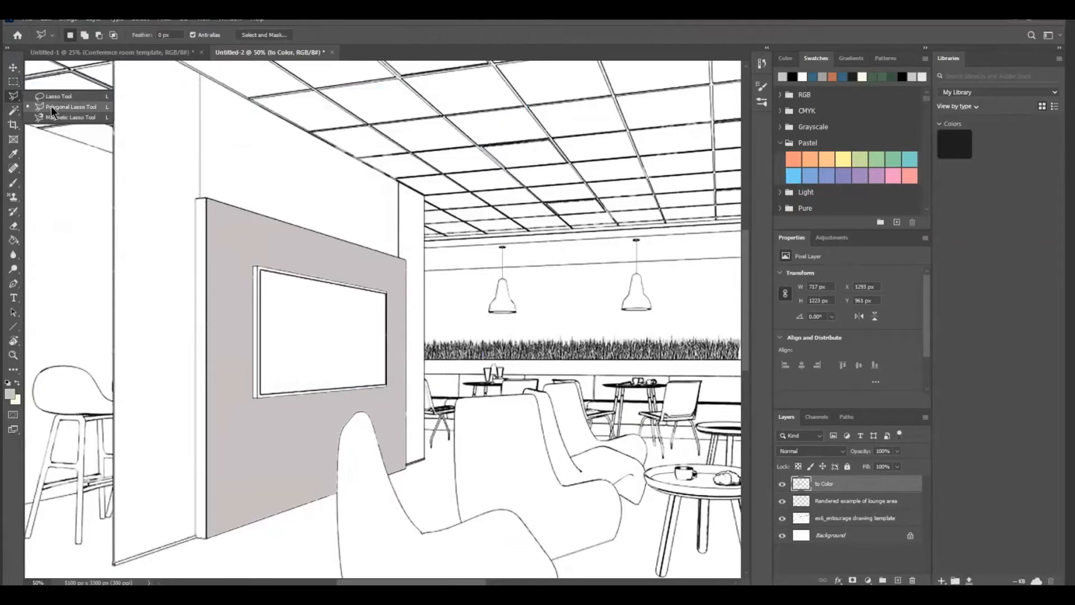
click(207, 540)
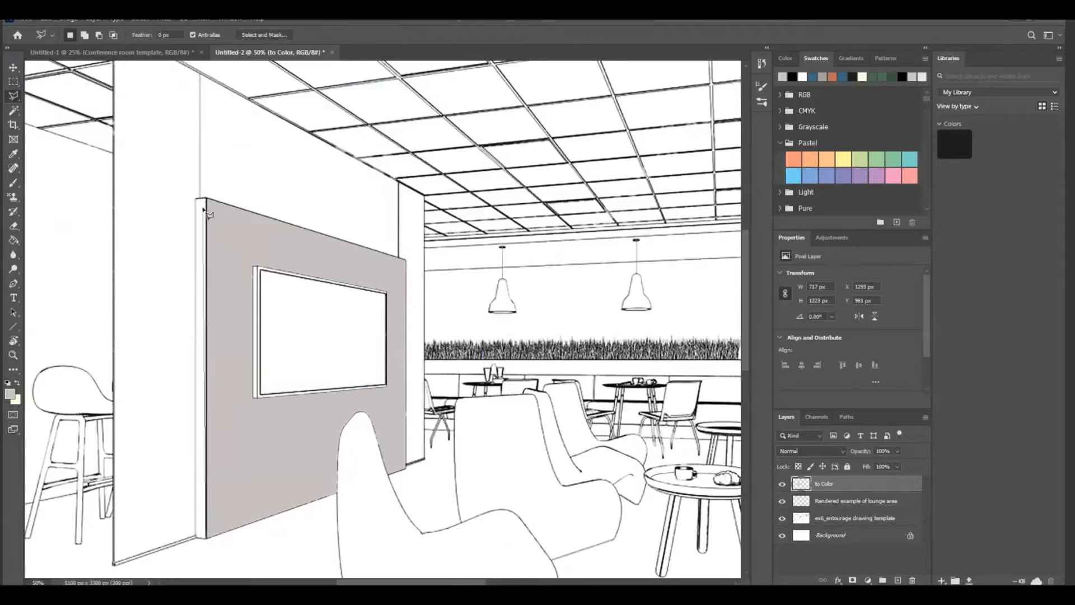
click(208, 201)
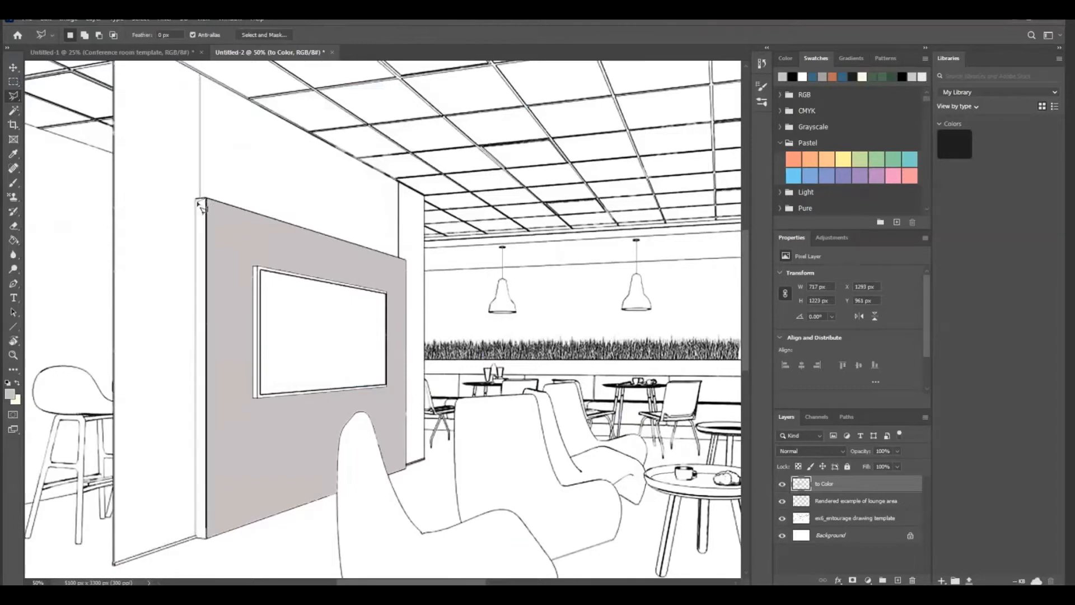
click(196, 199)
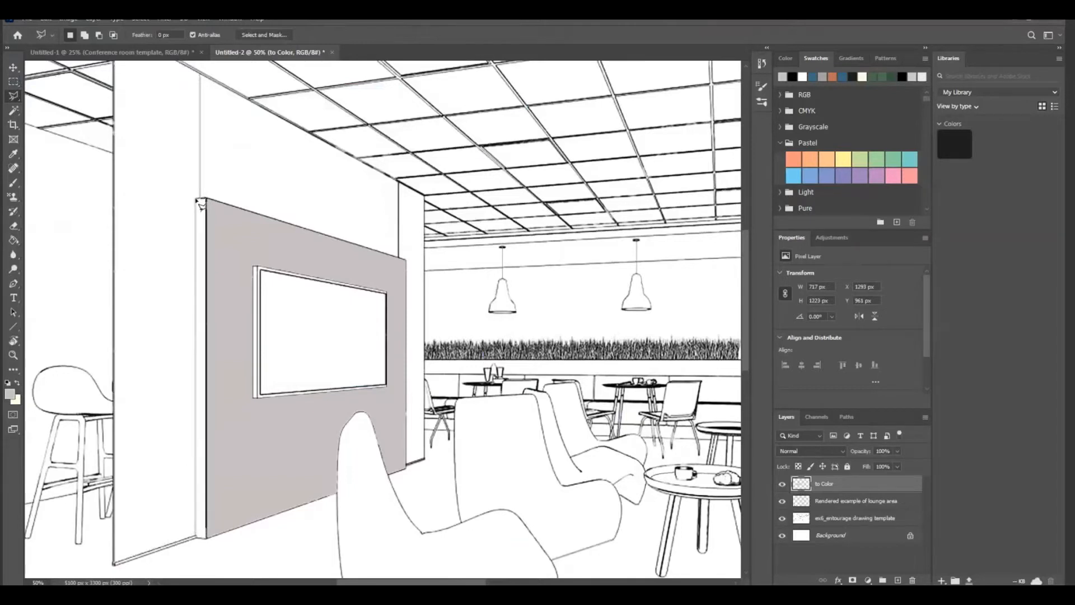
double_click(207, 541)
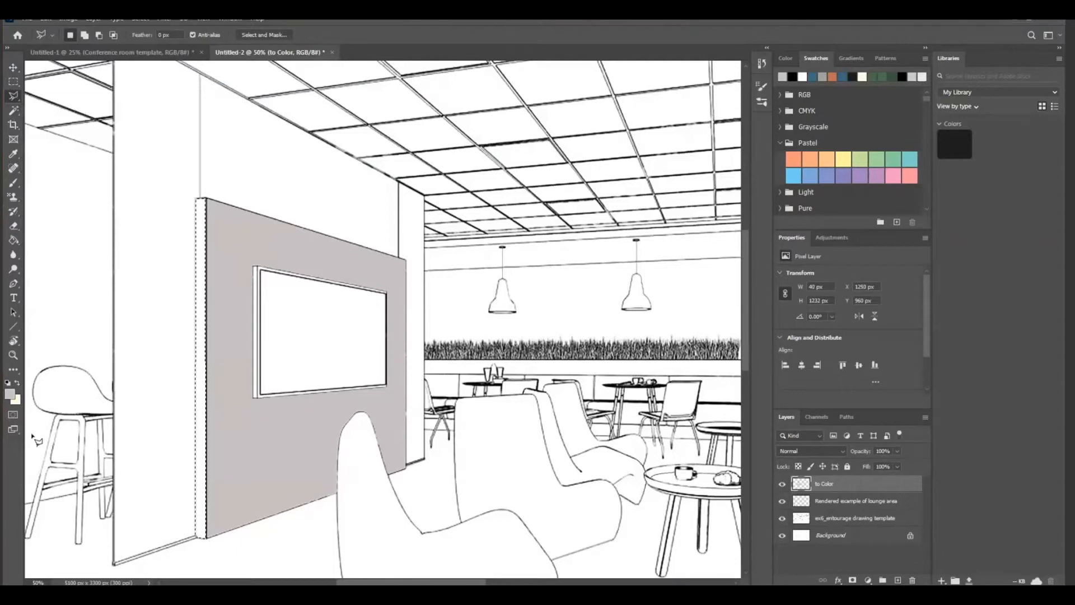
Set the foreground color to the darker grey 8b8484, fill the selected panel edge with it, and deselect
click(10, 394)
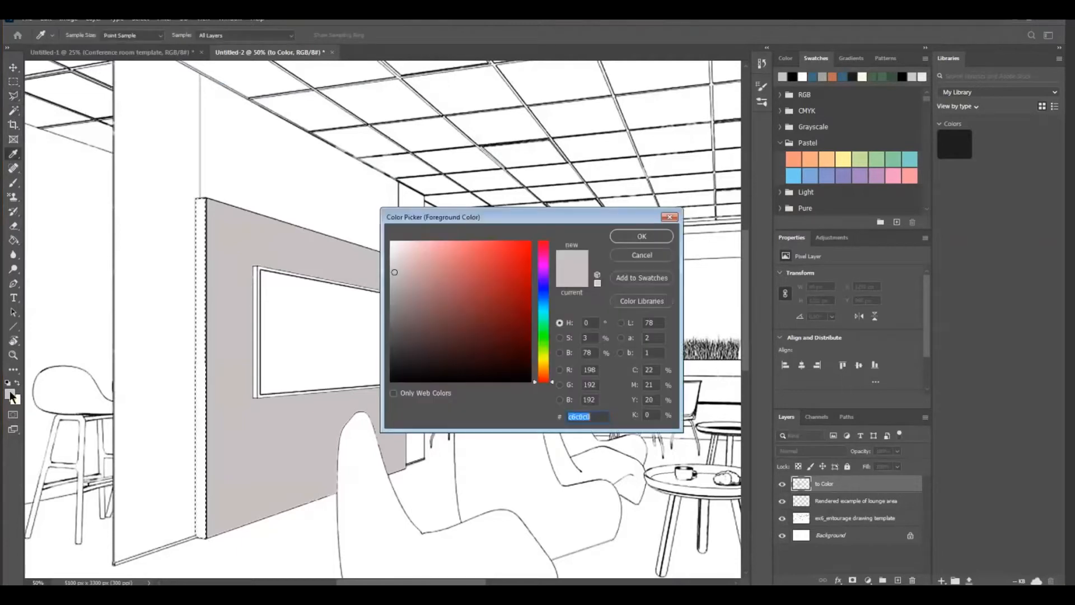
drag(395, 271, 397, 305)
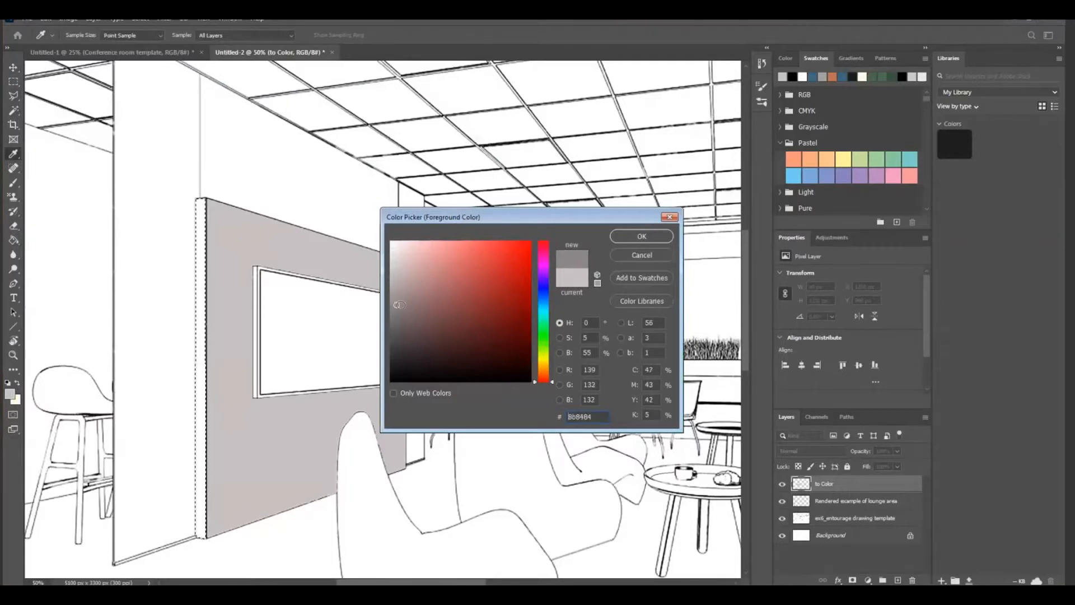
click(641, 237)
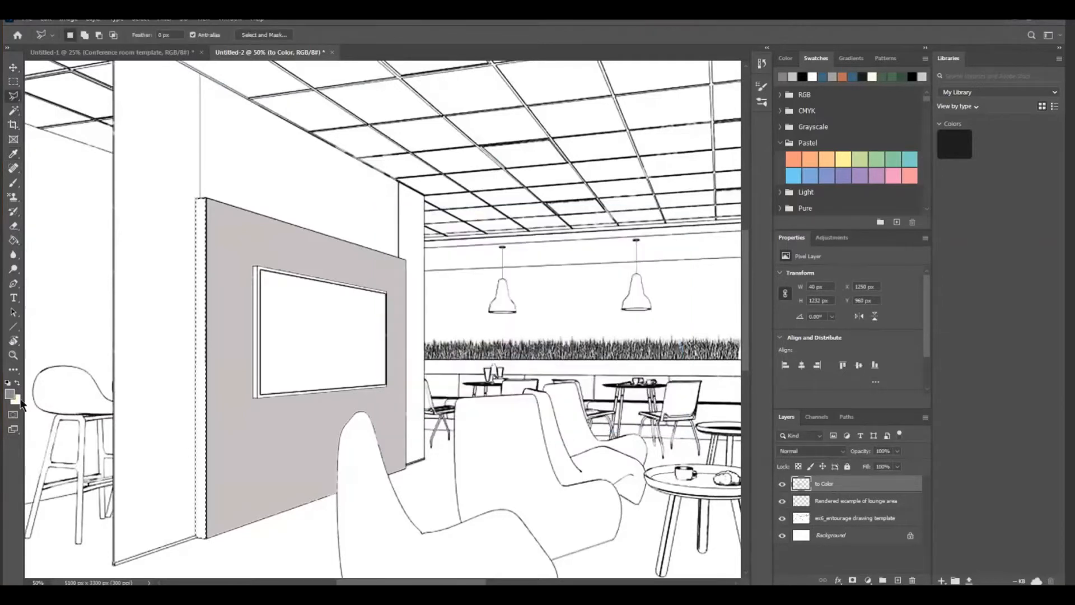
click(14, 240)
click(200, 262)
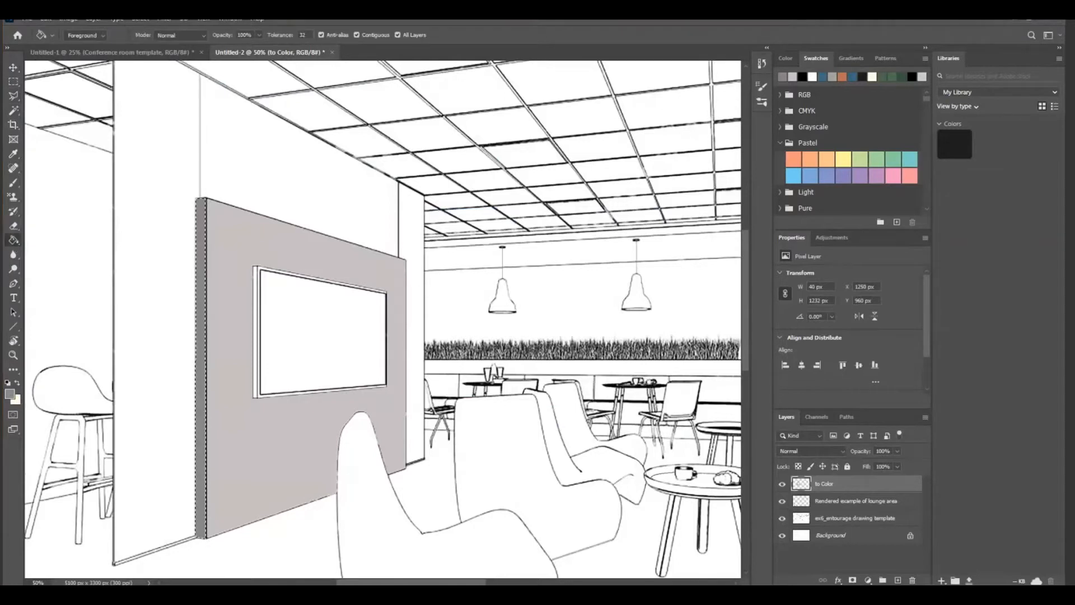
key(ctrl+d)
Sample the green of the front lounge chair in the reference render as the foreground color
scroll(610, 391, down, 5)
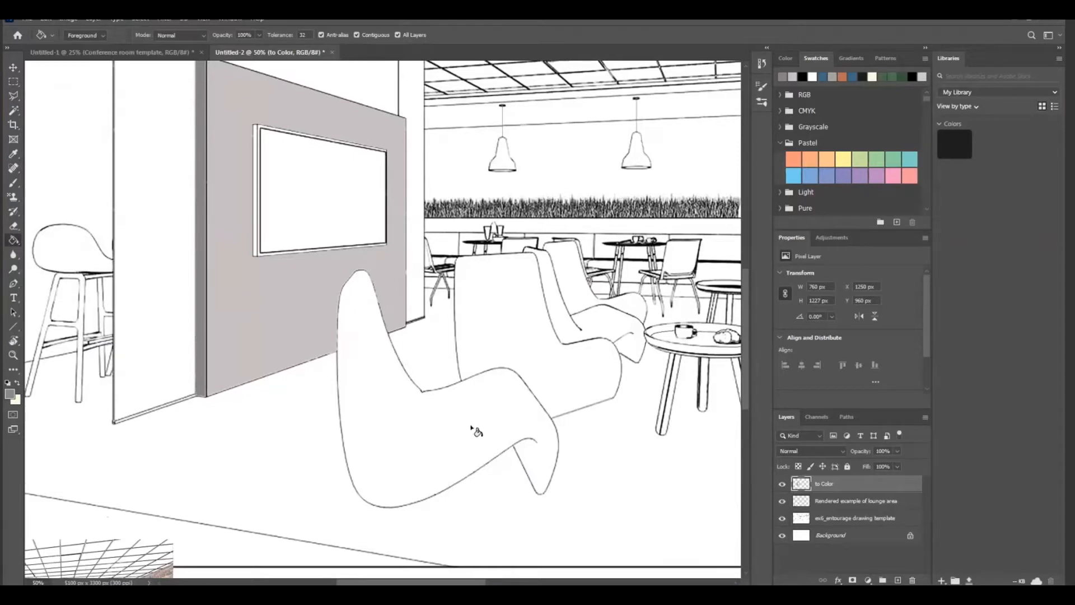
scroll(173, 420, down, 2)
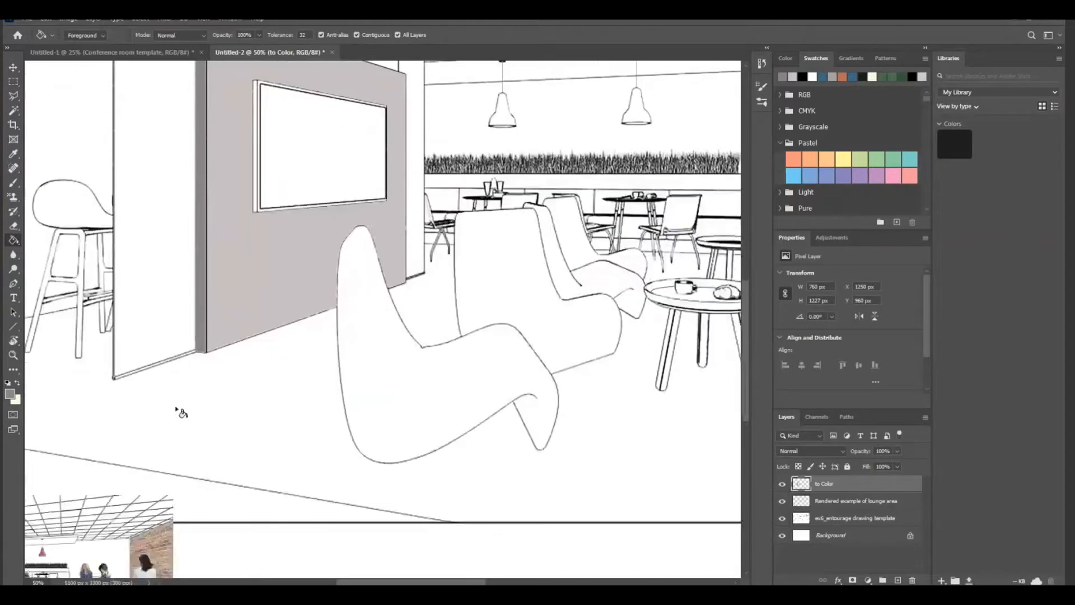
scroll(180, 412, down, 4)
drag(434, 583, 409, 583)
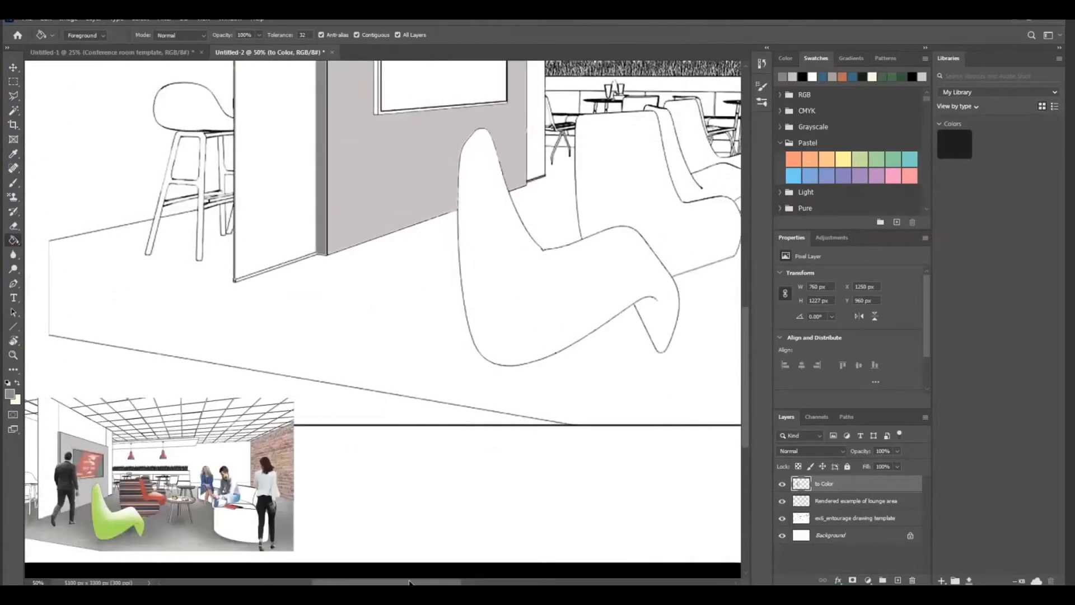
click(13, 153)
click(103, 534)
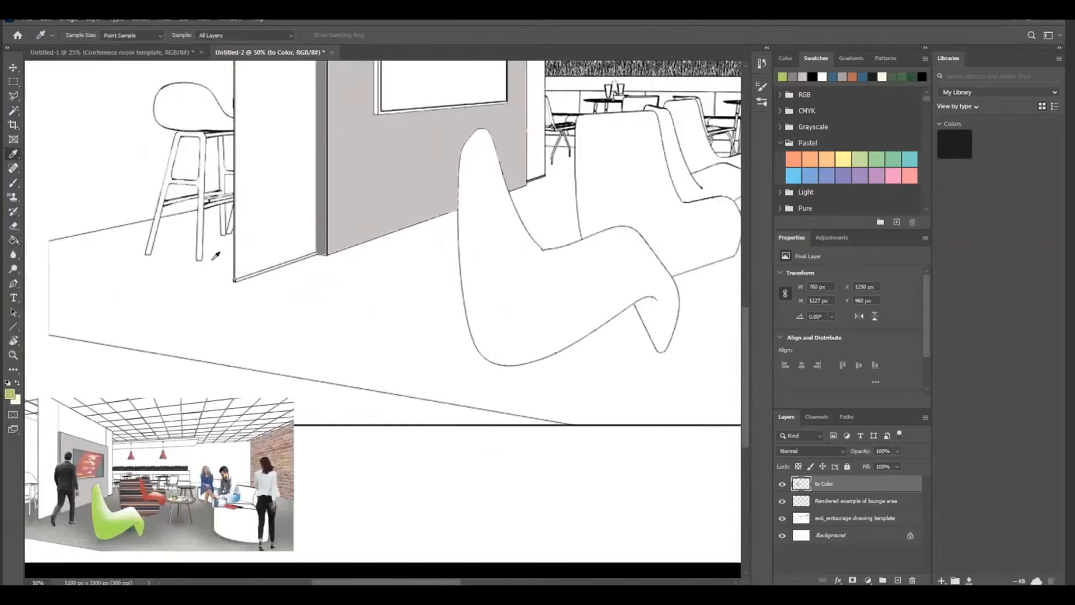
Select the front lounge chair in the line drawing with the Magic Wand
click(13, 184)
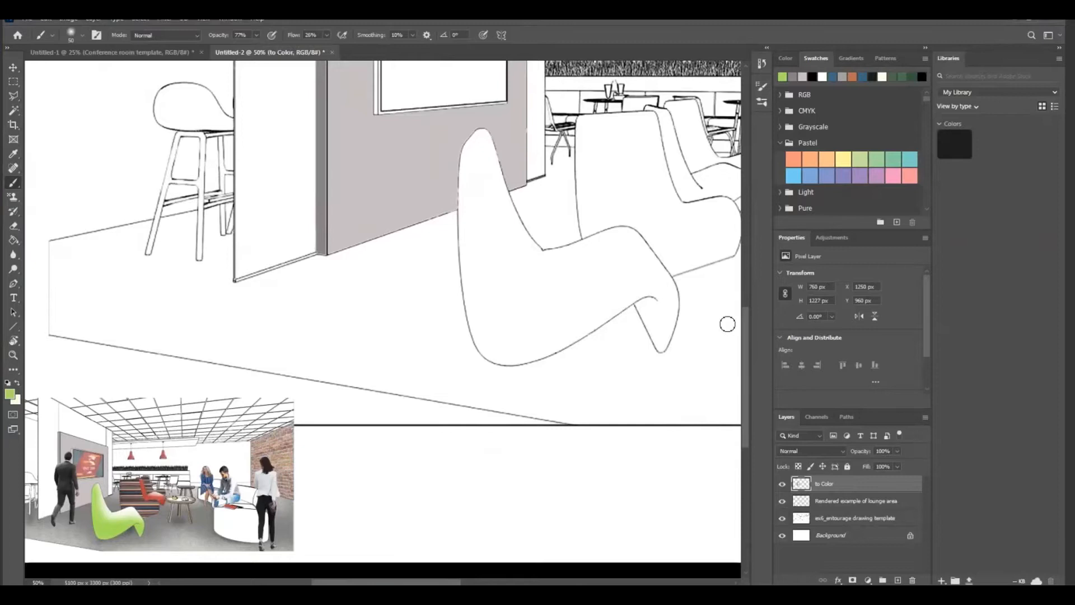
drag(257, 36, 253, 52)
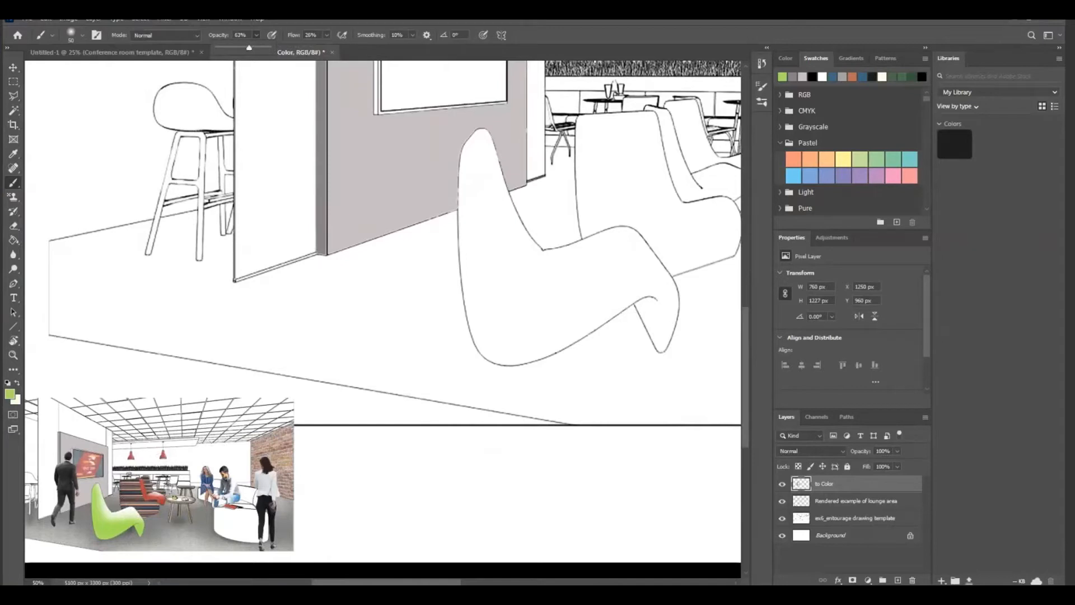
click(14, 110)
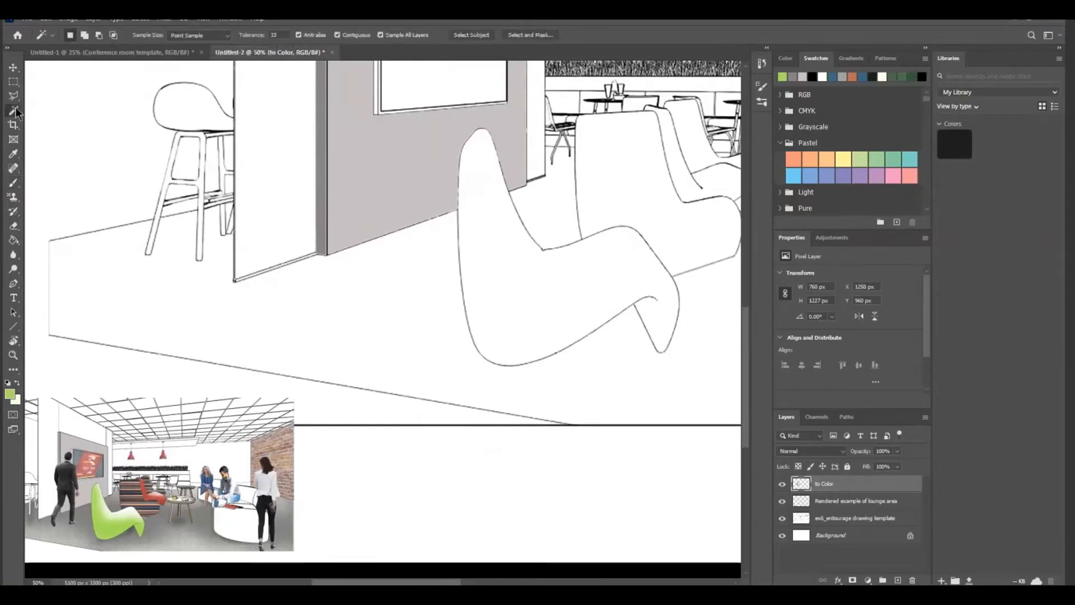
click(536, 309)
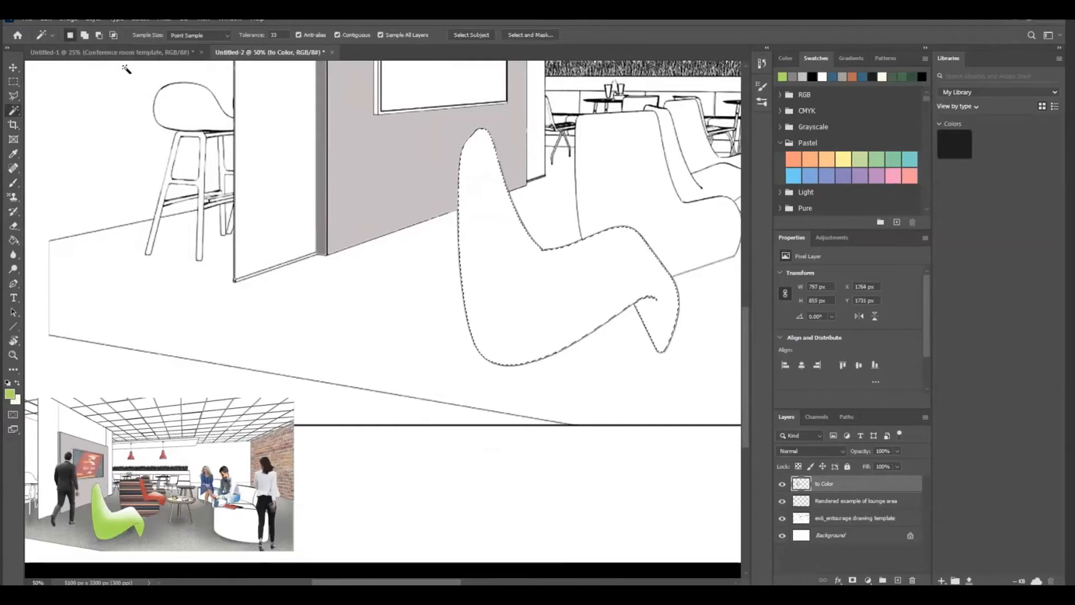
Set the Brush tool to 34% opacity and enlarge its tip to 400 px
click(14, 185)
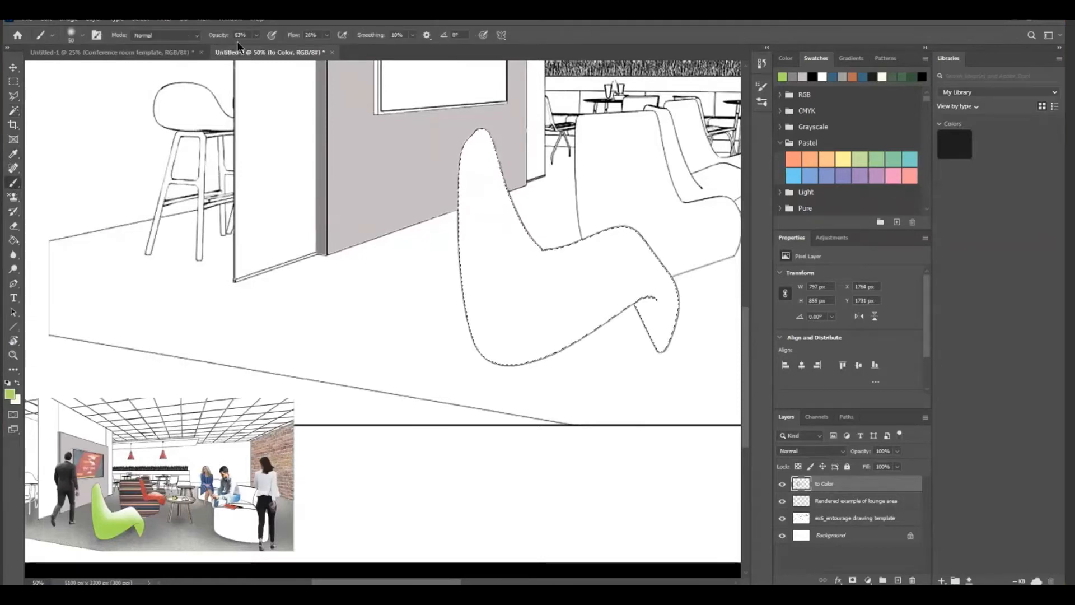
click(257, 35)
drag(254, 50, 242, 55)
key(bracketright)
key(bracketright)
key(bracketright)
Brush green shading over the selected lounge chair, keeping its upper inner edges lighter, and deselect
click(476, 183)
mouse_move(448, 168)
mouse_down()
mouse_move(472, 324)
mouse_move(640, 297)
mouse_up()
mouse_move(454, 143)
mouse_down()
mouse_move(548, 255)
mouse_move(667, 319)
mouse_up()
mouse_move(392, 117)
mouse_down()
mouse_move(455, 329)
mouse_move(635, 291)
mouse_move(661, 315)
mouse_up()
mouse_move(437, 140)
mouse_down()
mouse_move(463, 305)
mouse_move(633, 291)
mouse_move(456, 317)
mouse_move(635, 303)
mouse_up()
mouse_move(362, 120)
mouse_down()
mouse_move(458, 331)
mouse_move(638, 305)
mouse_up()
mouse_move(361, 157)
mouse_down()
mouse_move(411, 219)
mouse_move(616, 308)
mouse_up()
mouse_move(418, 163)
mouse_down()
mouse_move(451, 330)
mouse_move(585, 315)
mouse_move(502, 348)
mouse_move(529, 315)
mouse_move(664, 260)
mouse_move(511, 313)
mouse_move(438, 321)
mouse_move(494, 319)
mouse_move(502, 288)
mouse_move(409, 345)
mouse_move(617, 315)
mouse_move(594, 295)
mouse_move(571, 326)
mouse_up()
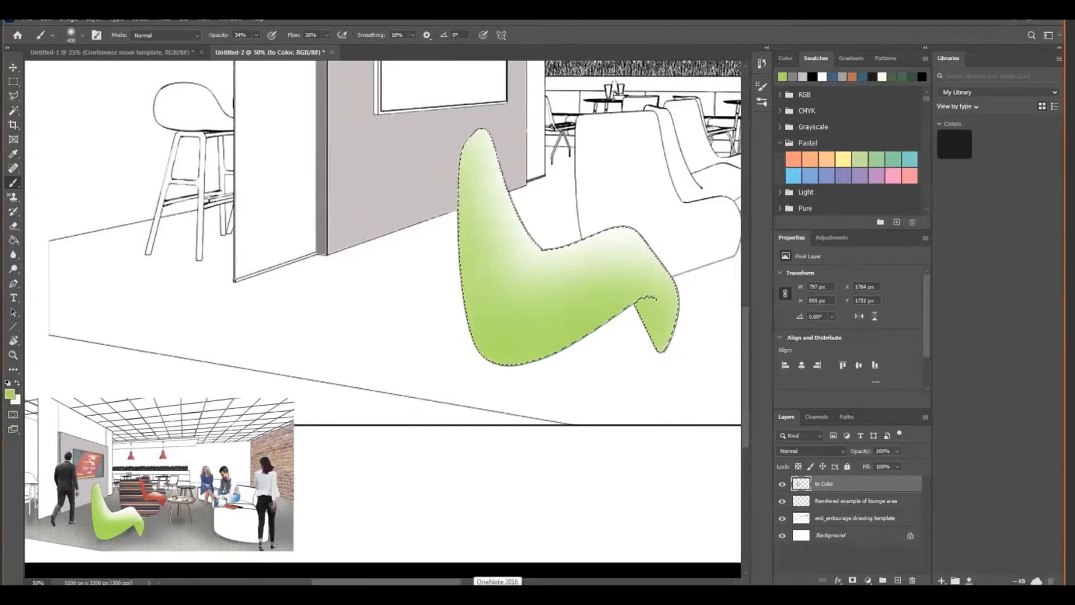
key(ctrl+d)
click(13, 355)
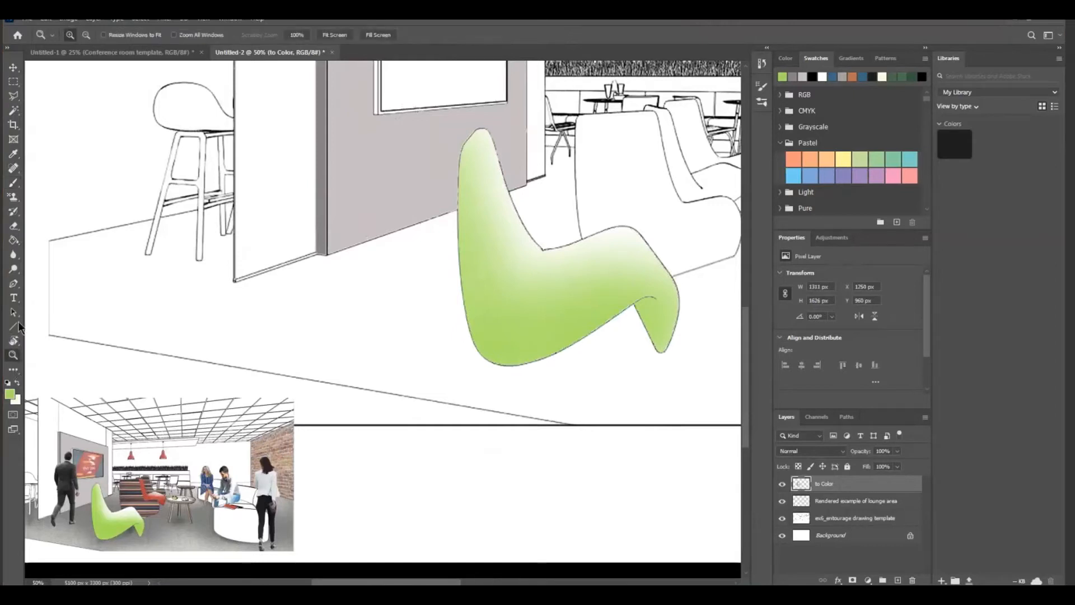
click(85, 34)
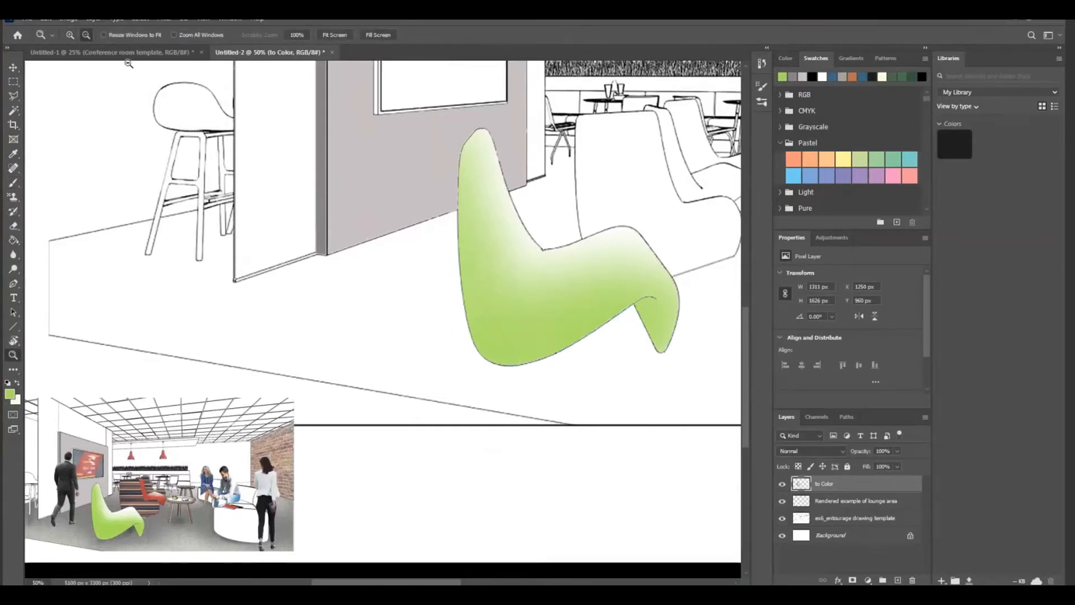
click(318, 340)
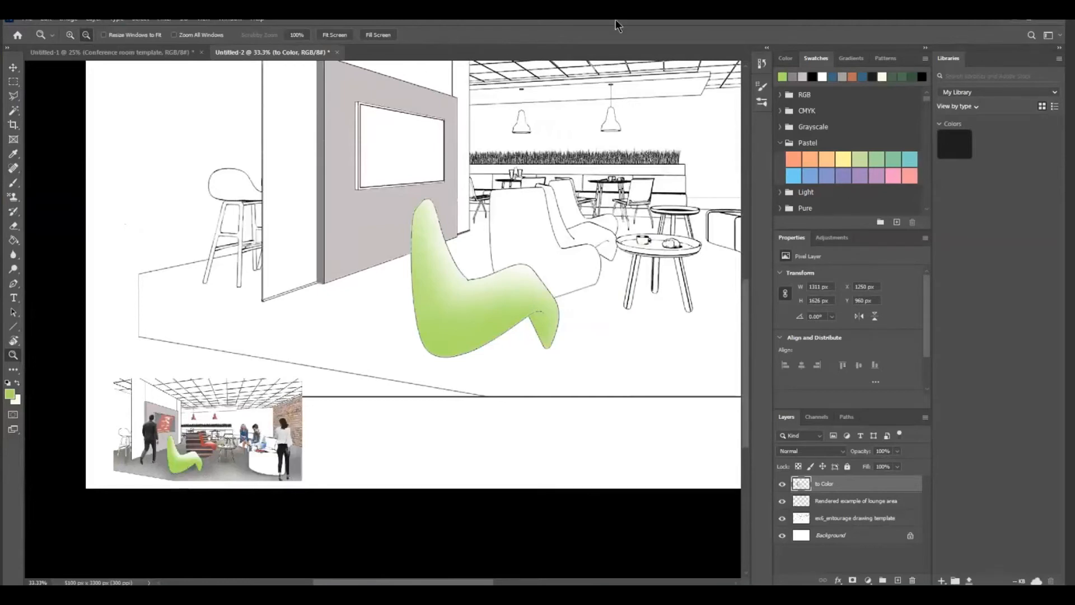
drag(615, 22, 613, 43)
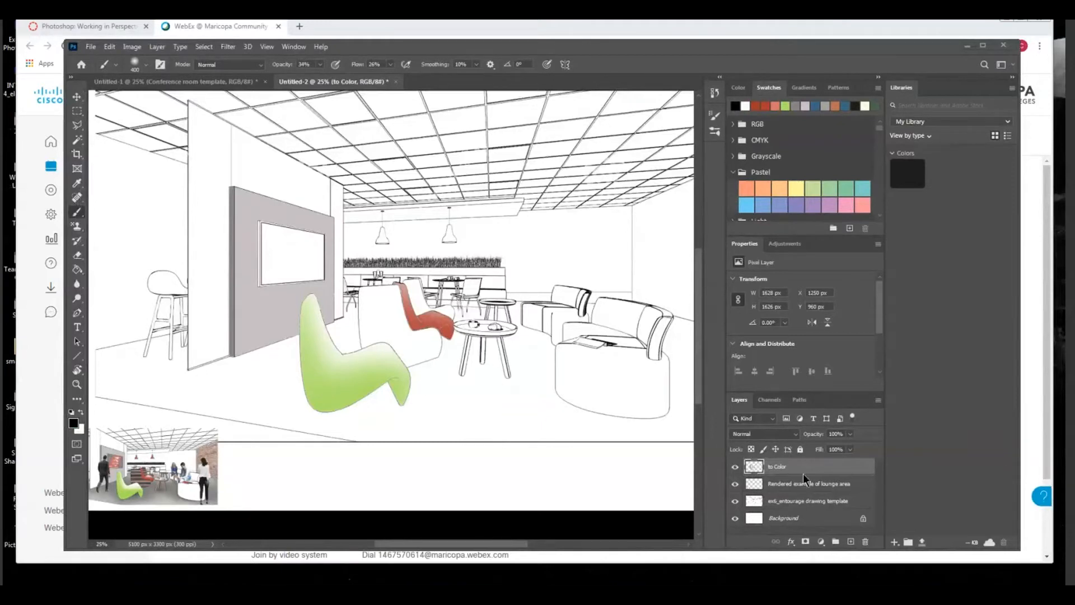
Erase the green paint from the front lounge chair with the Eraser tool
right_click(78, 257)
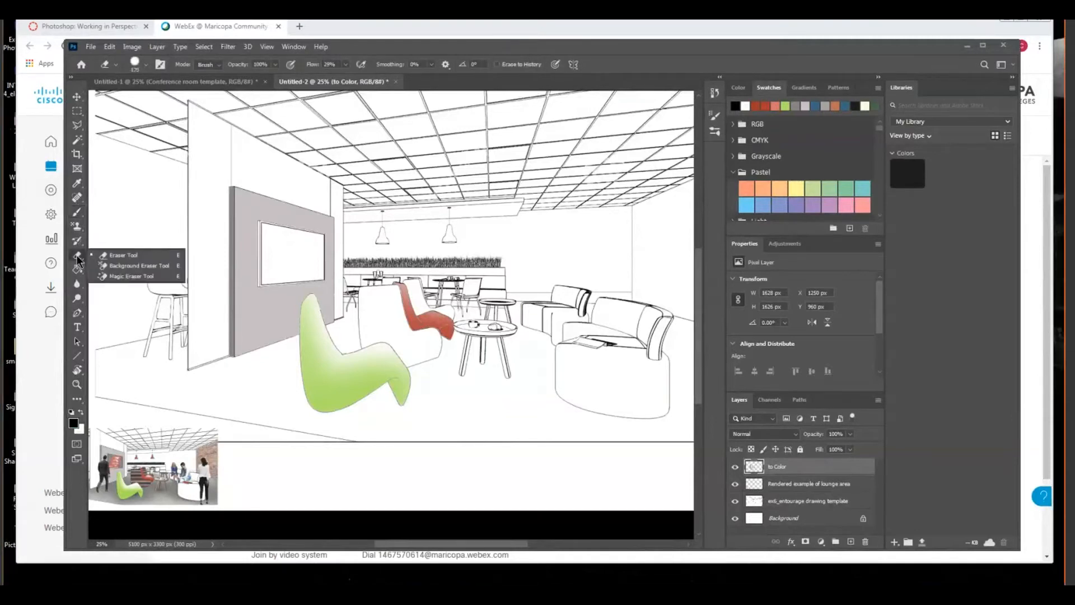
click(118, 254)
mouse_move(309, 311)
mouse_down()
mouse_move(289, 308)
mouse_move(305, 302)
mouse_move(330, 357)
mouse_move(310, 353)
mouse_move(369, 313)
mouse_move(381, 386)
mouse_move(309, 428)
mouse_move(391, 392)
mouse_up()
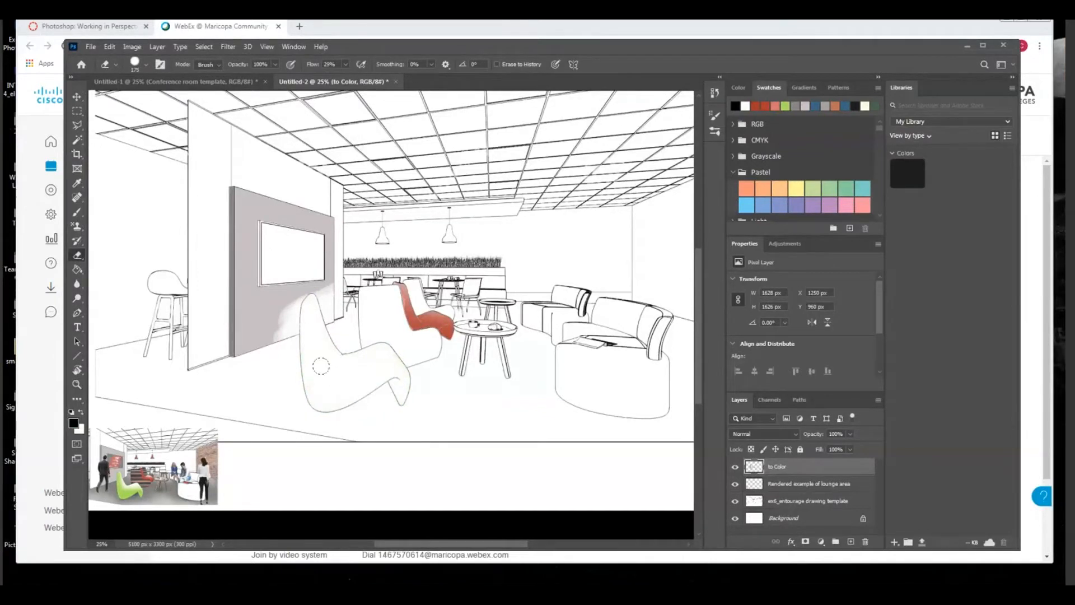
Select the front lounge chair with the Magic Wand and sample the green of the matching chair in the reference render
click(78, 141)
click(331, 384)
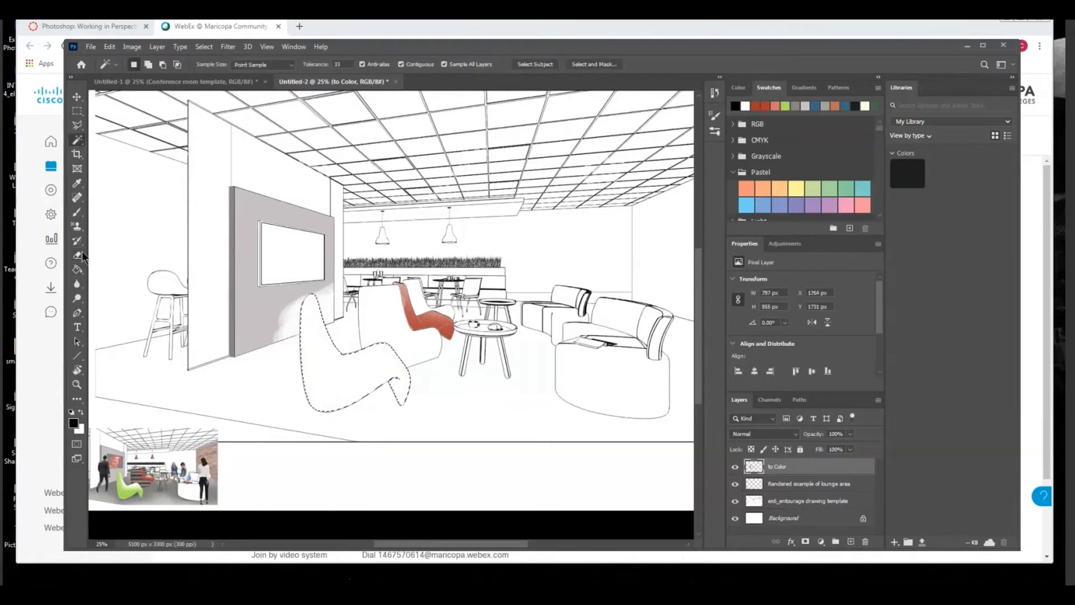
click(77, 183)
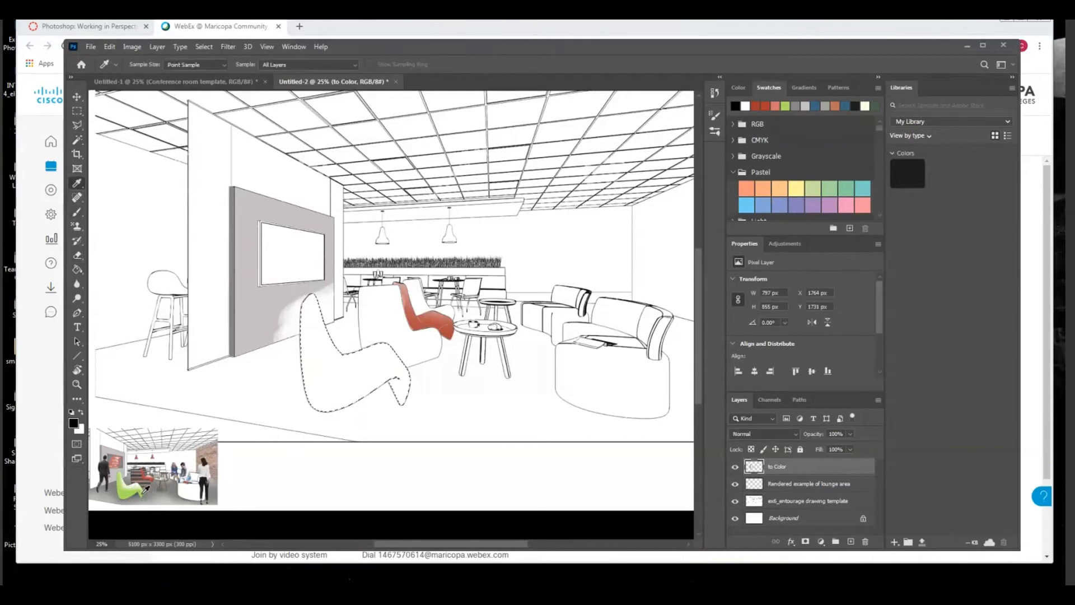
click(144, 492)
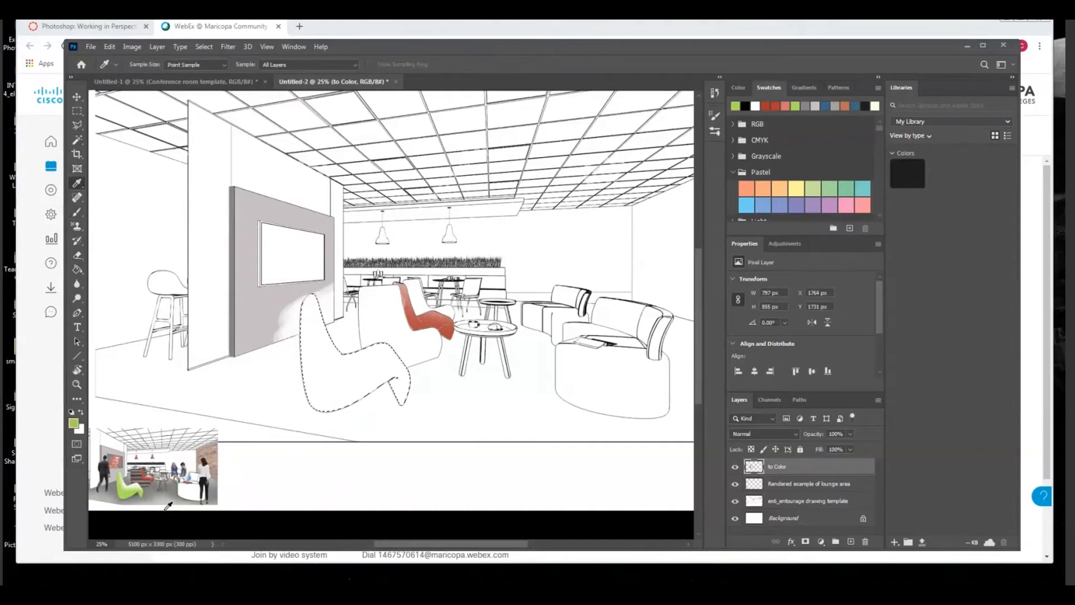
Maximize the window, brush green shading over the selected lounge chair, keeping its upper inner curve lighter, and deselect
click(983, 46)
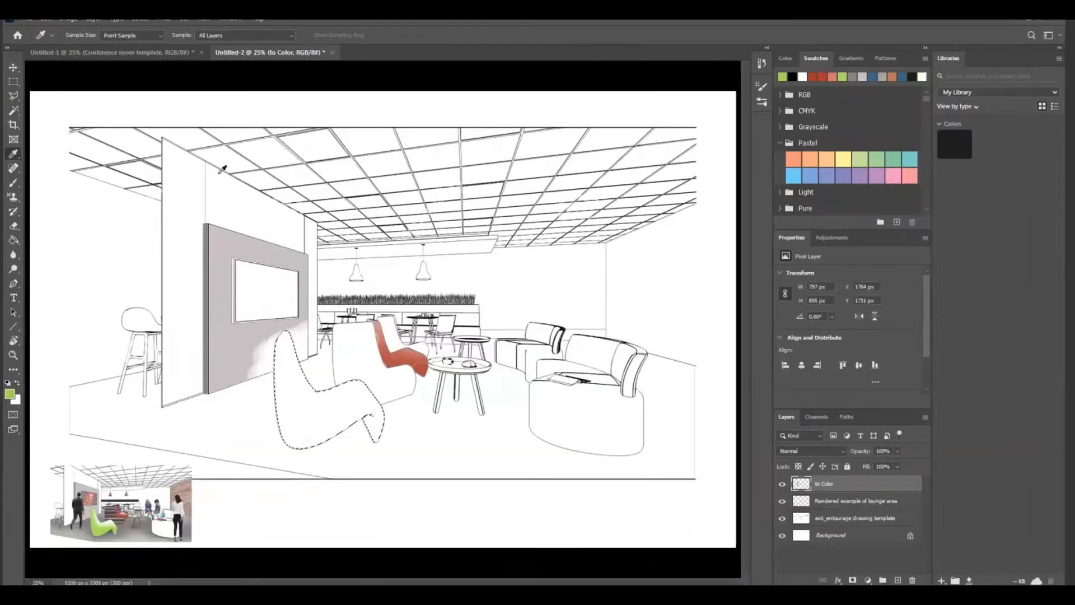
click(16, 186)
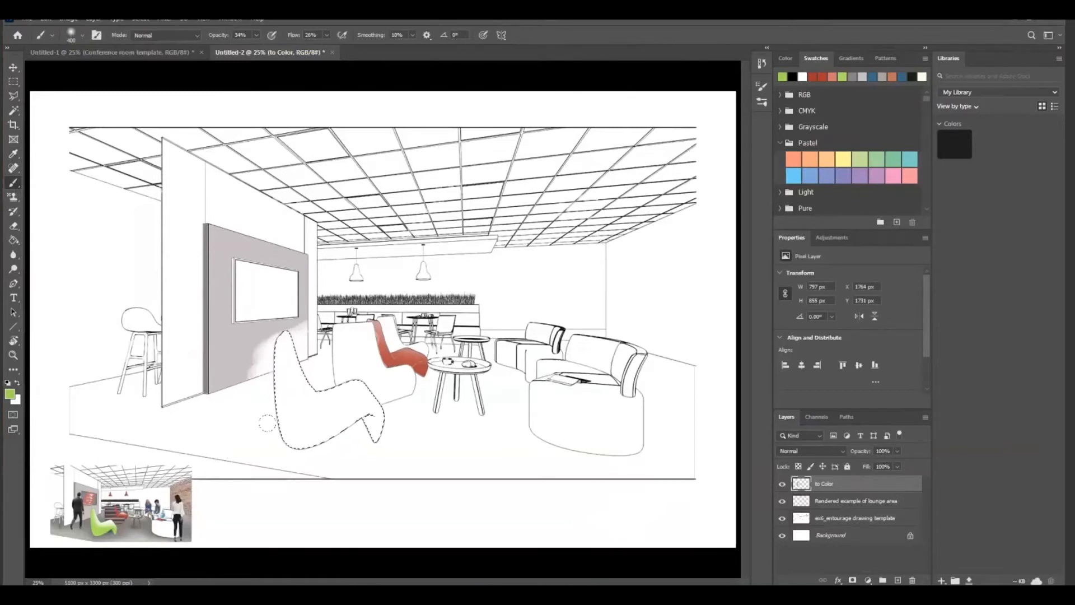
mouse_move(259, 352)
mouse_down()
mouse_move(269, 407)
mouse_move(284, 416)
mouse_move(370, 402)
mouse_move(330, 395)
mouse_move(281, 405)
mouse_move(256, 356)
mouse_move(293, 429)
mouse_move(377, 418)
mouse_up()
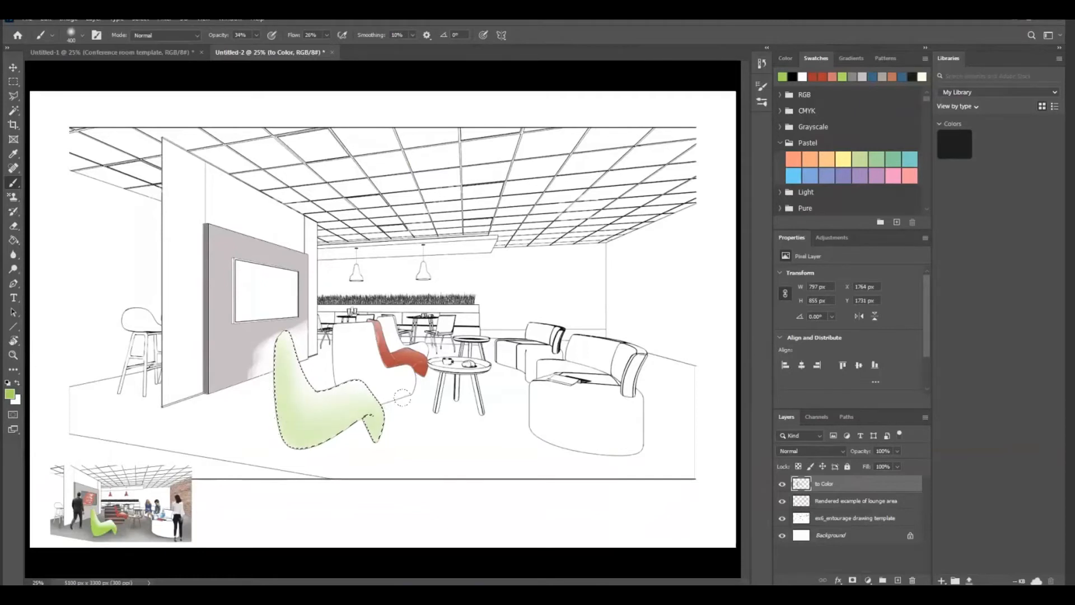
mouse_move(267, 401)
mouse_down()
mouse_move(303, 437)
mouse_move(404, 392)
mouse_move(311, 413)
mouse_move(387, 377)
mouse_move(287, 350)
mouse_move(281, 392)
mouse_move(303, 440)
mouse_move(394, 405)
mouse_up()
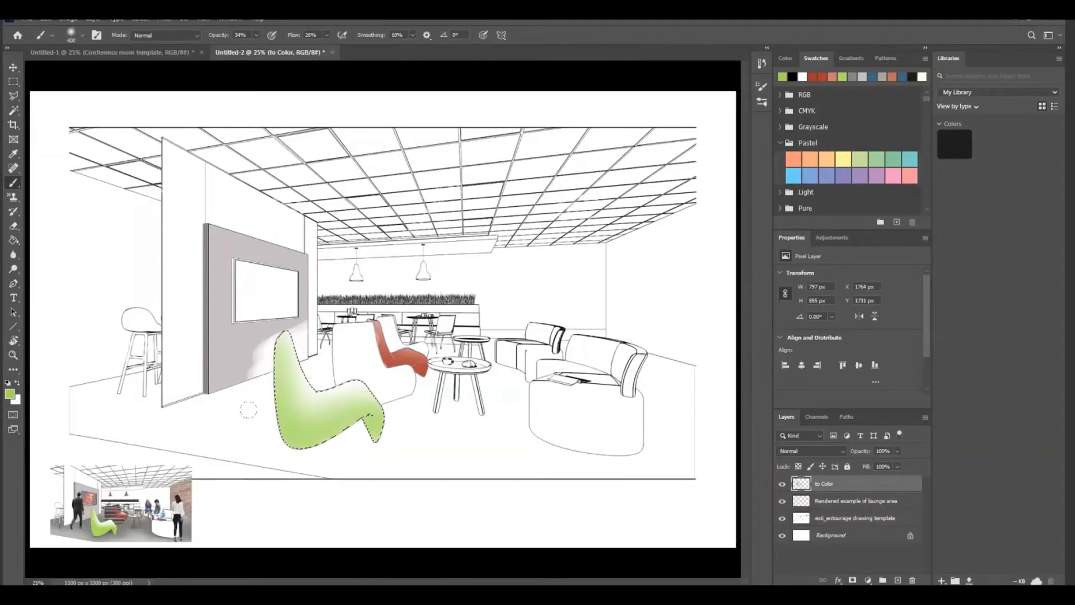
mouse_move(283, 412)
mouse_down()
mouse_move(344, 456)
mouse_move(312, 418)
mouse_up()
key(ctrl+d)
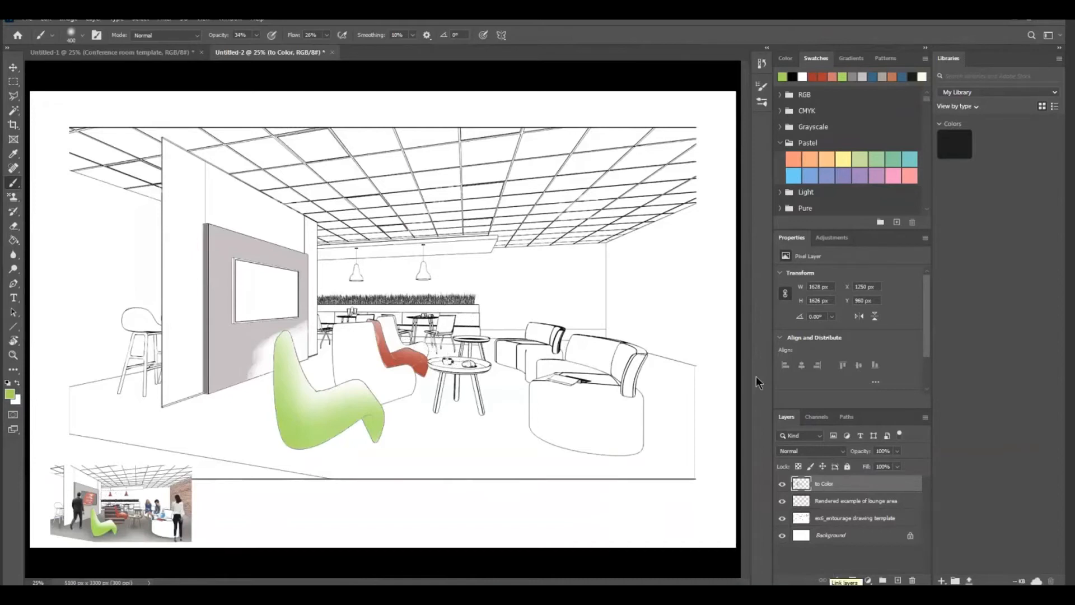
Select both pendant lamp shades in the line drawing with the Magic Wand
click(13, 110)
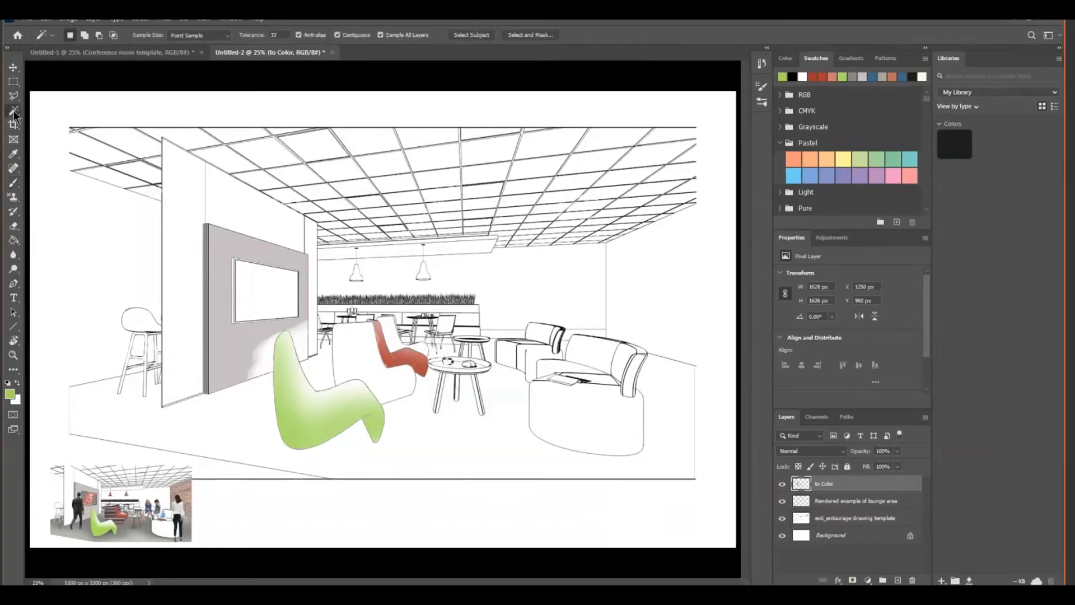
click(358, 277)
key(shift)
shift+click(427, 275)
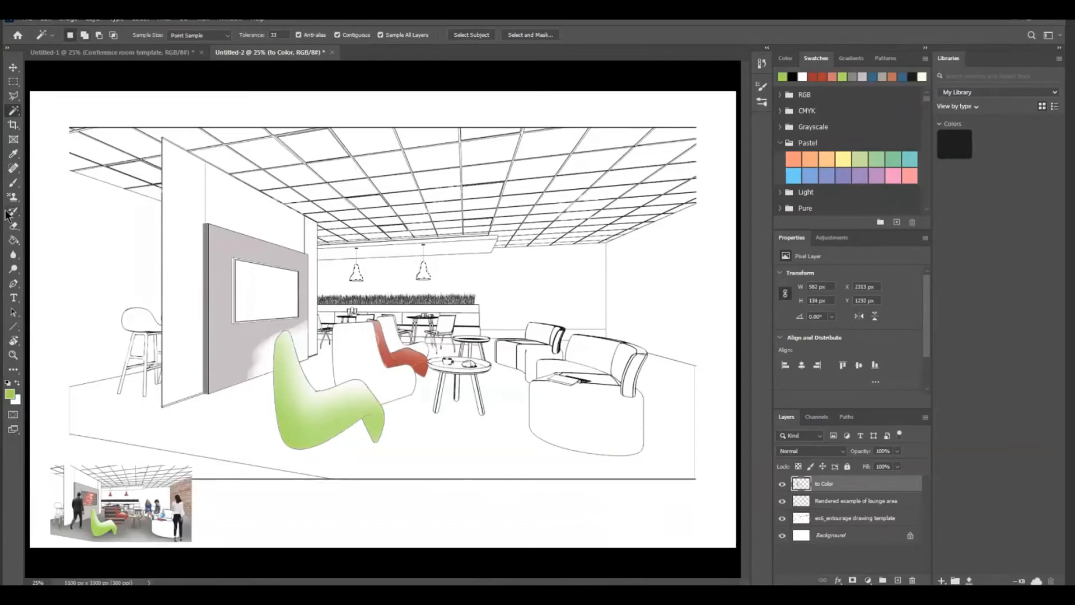
Sample the red of a pendant lamp in the reference render and darken the foreground color to 97453f
click(14, 153)
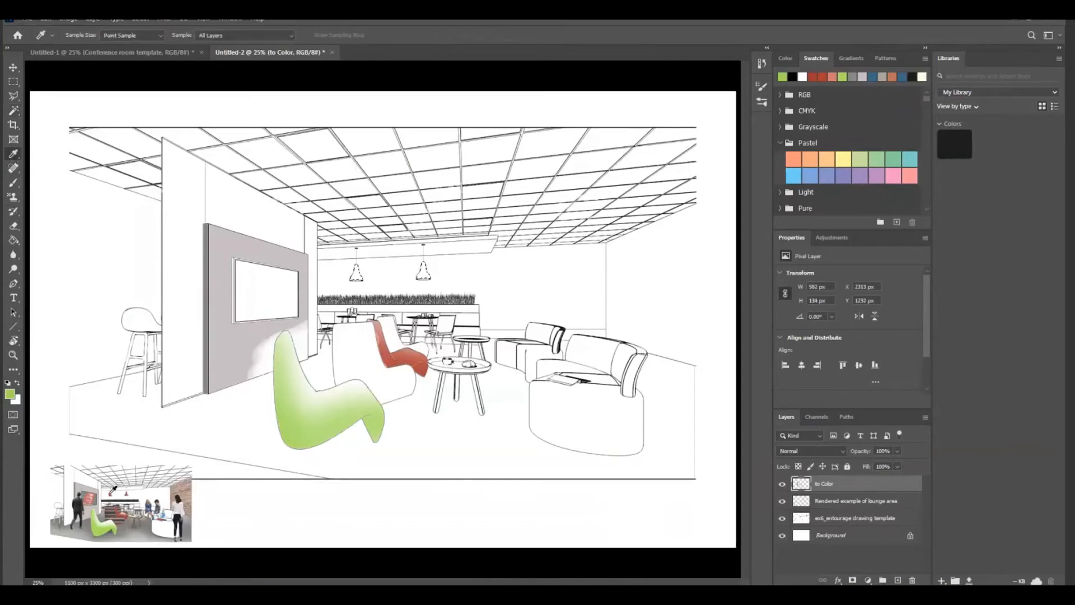
click(111, 494)
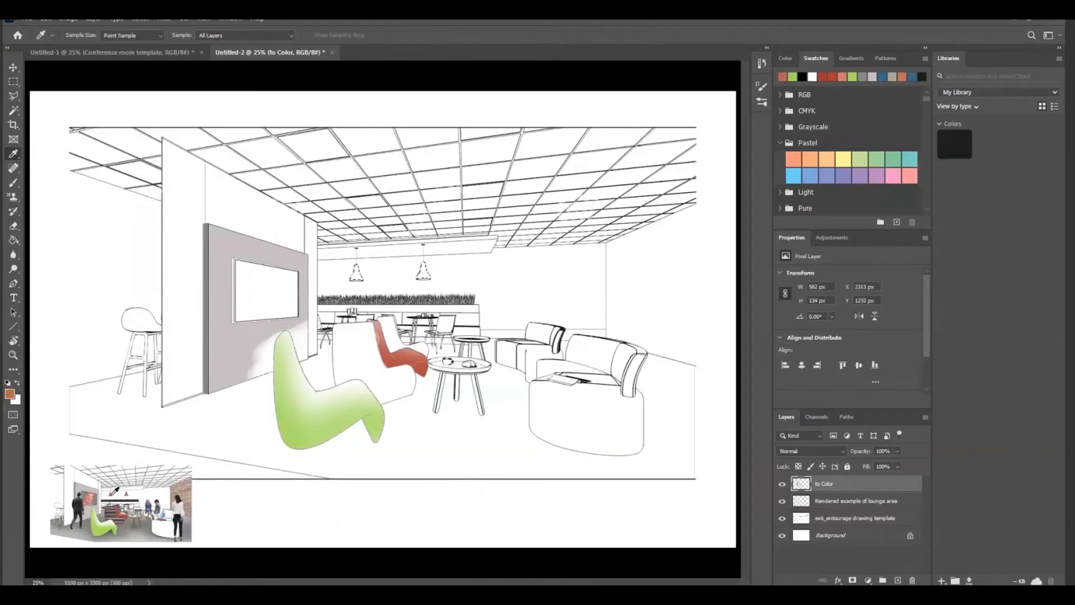
click(16, 395)
drag(471, 292, 473, 298)
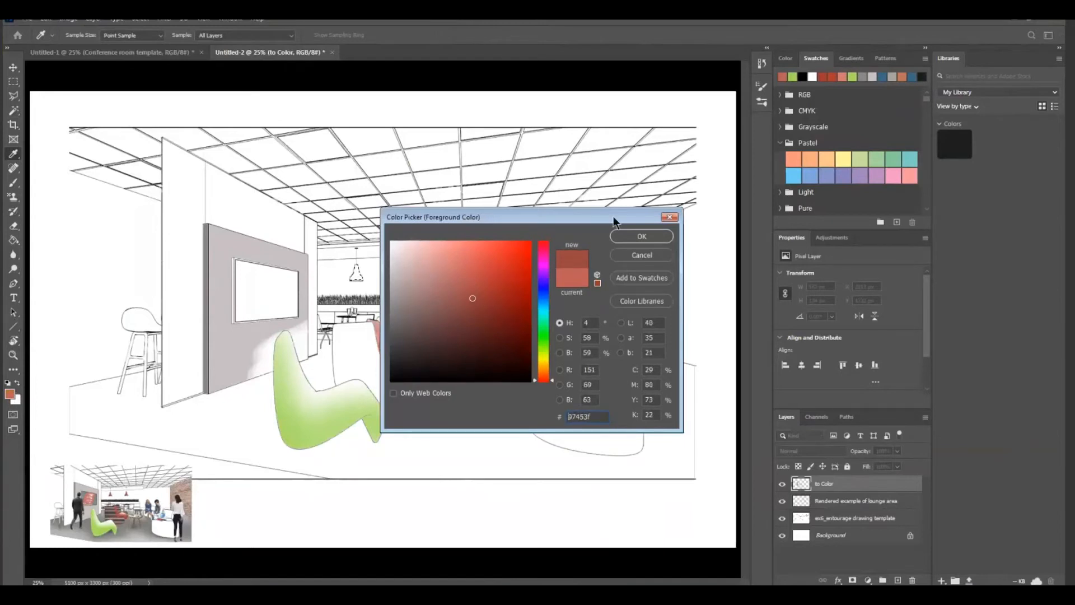
click(642, 236)
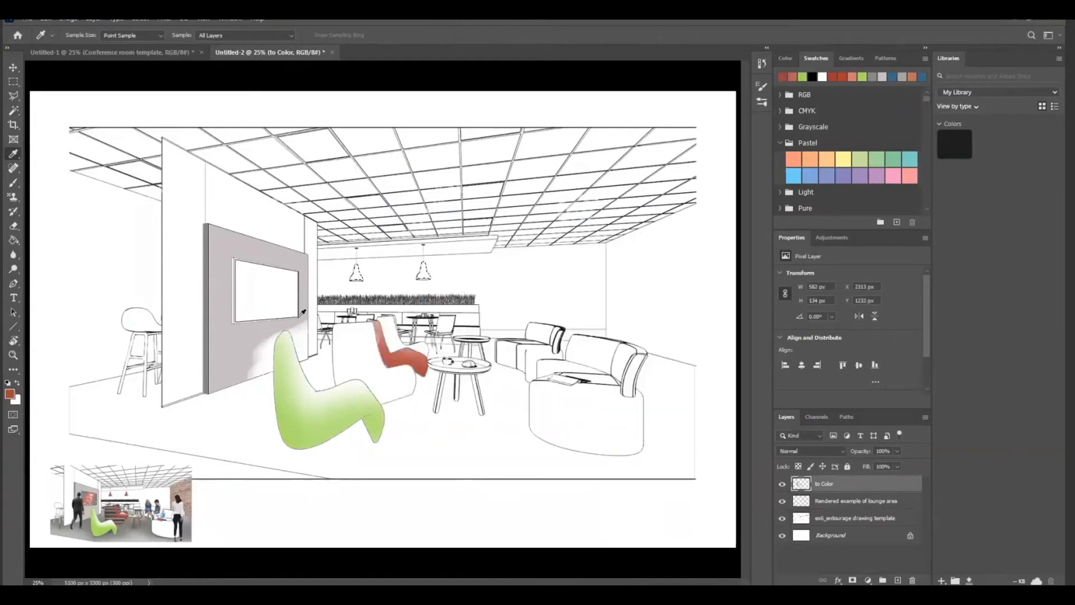
Brush red shading over the two selected lamp shades, reducing the brush tip to 125 px, and deselect
click(13, 183)
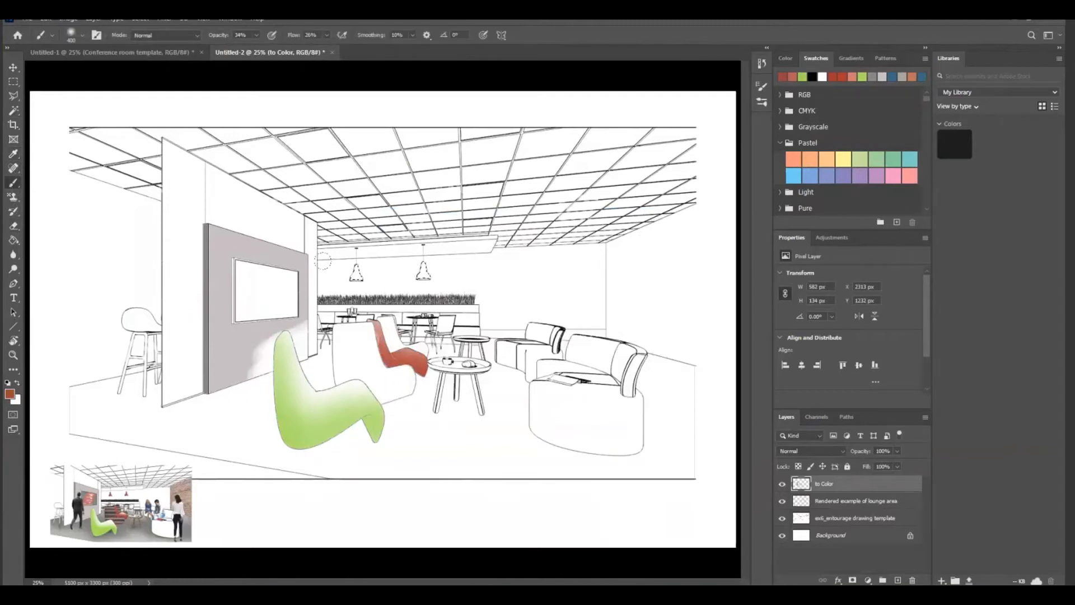
mouse_move(323, 261)
mouse_down()
mouse_move(356, 274)
mouse_move(423, 270)
mouse_move(412, 260)
mouse_move(424, 272)
mouse_move(405, 259)
mouse_up()
key(bracketleft)
key(bracketleft)
key(bracketleft)
key(bracketleft)
key(bracketleft)
key(bracketleft)
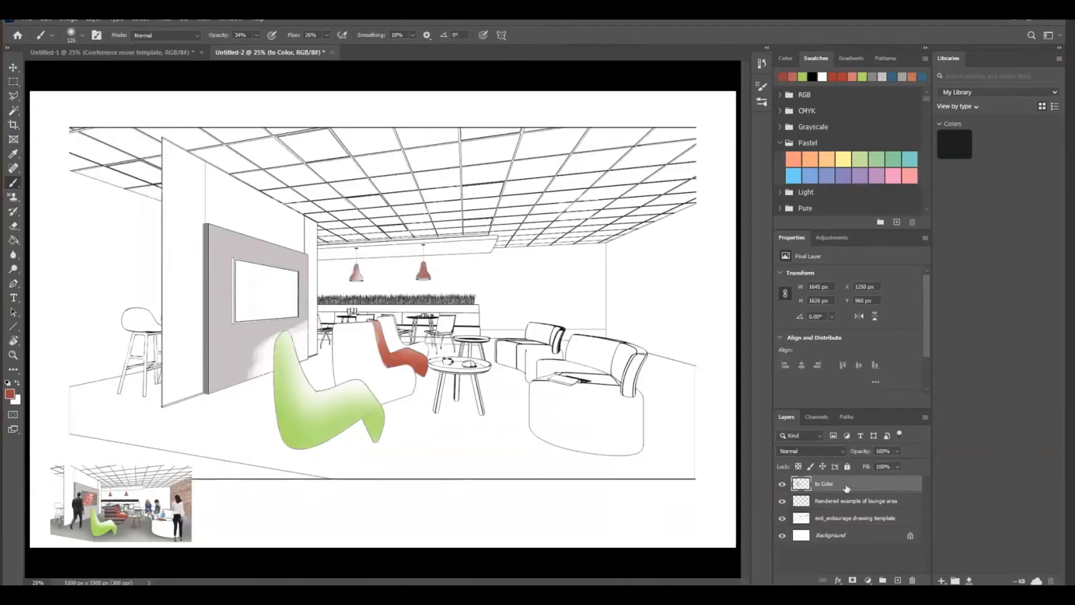
Add a new layer above the to Color layer and name it Textures
click(898, 581)
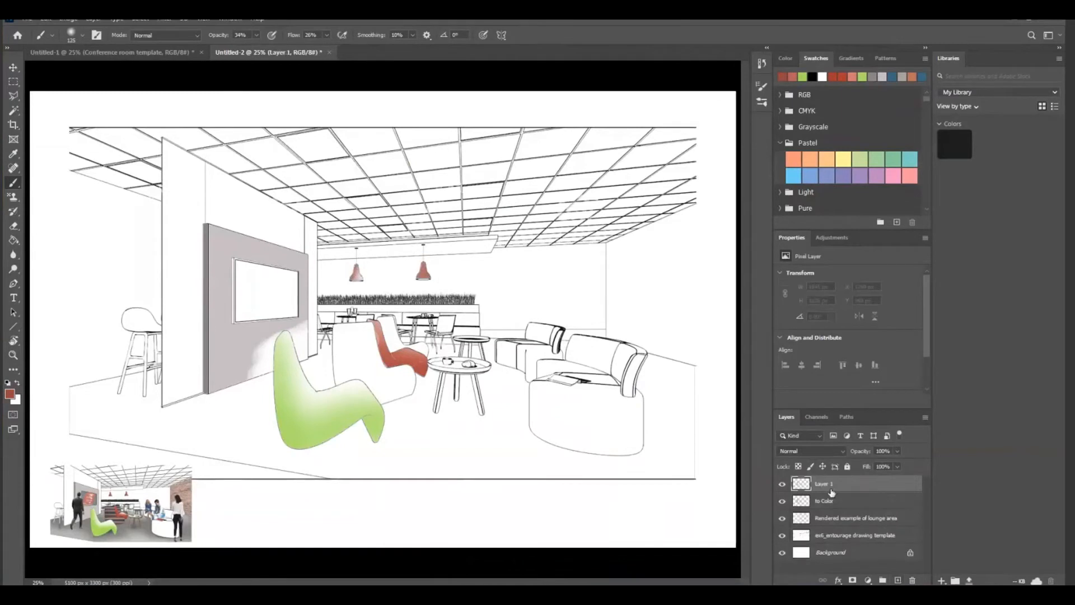
double_click(826, 485)
key(BackSpace)
text(Textures)
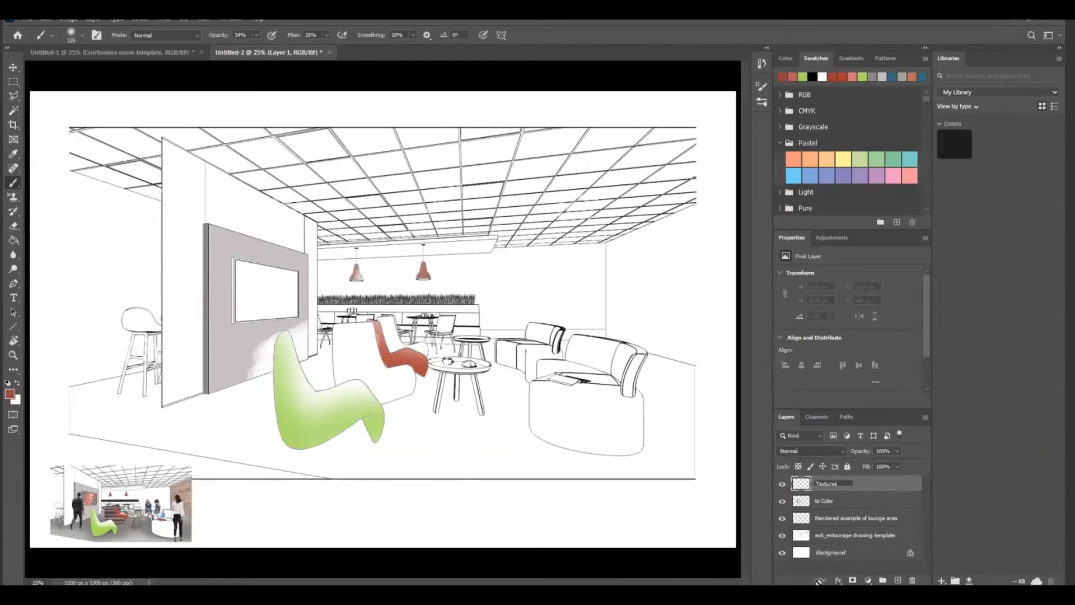
Select the blank chair area between the green and red chairs and add a Pattern fill layer using the multicolored striped fabric pattern
click(14, 112)
click(366, 358)
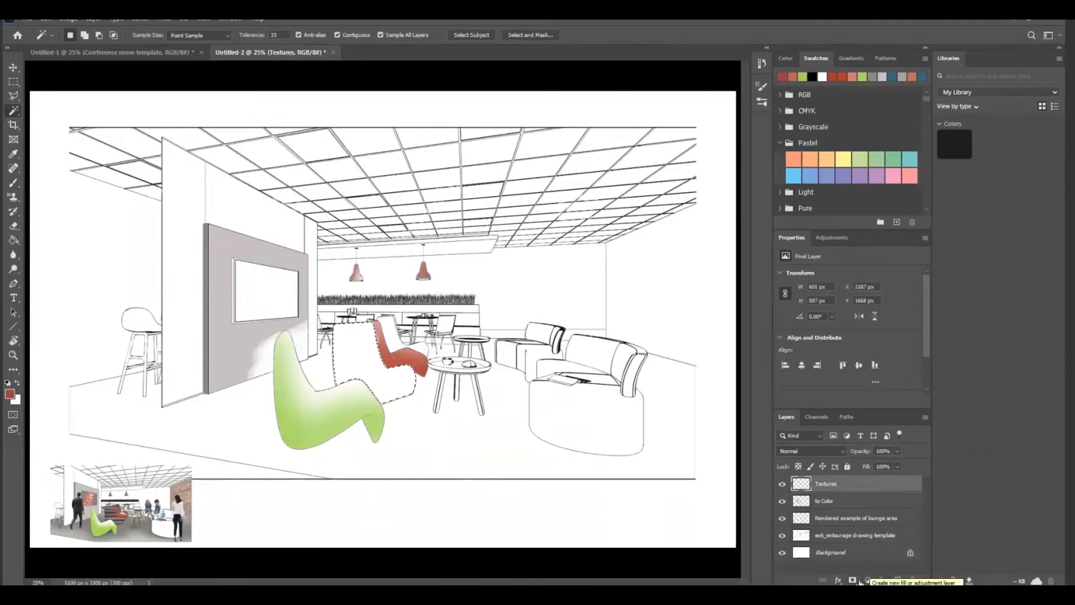
click(863, 581)
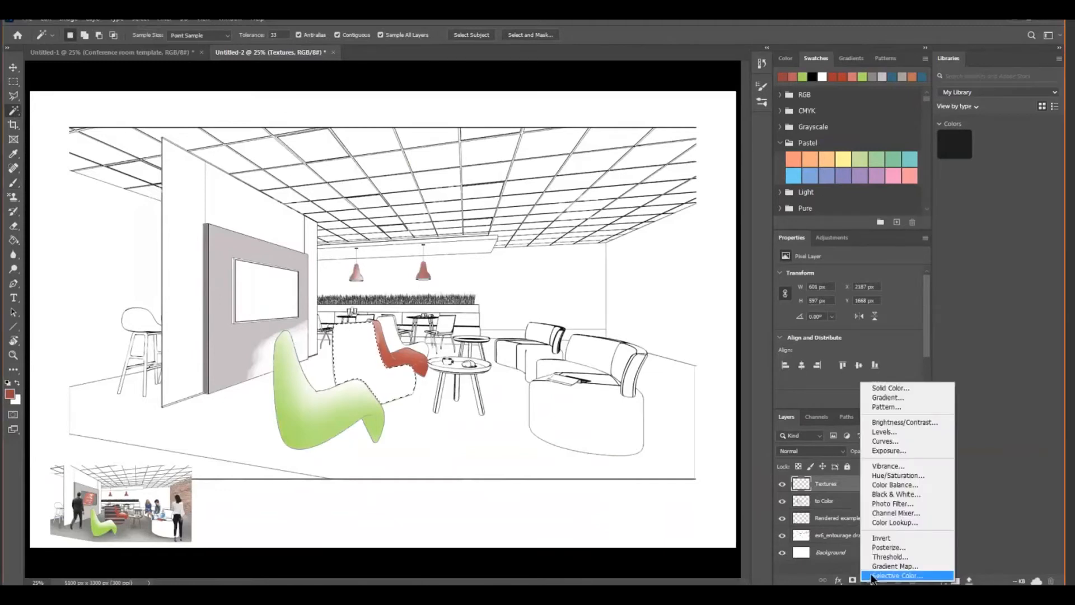
click(893, 406)
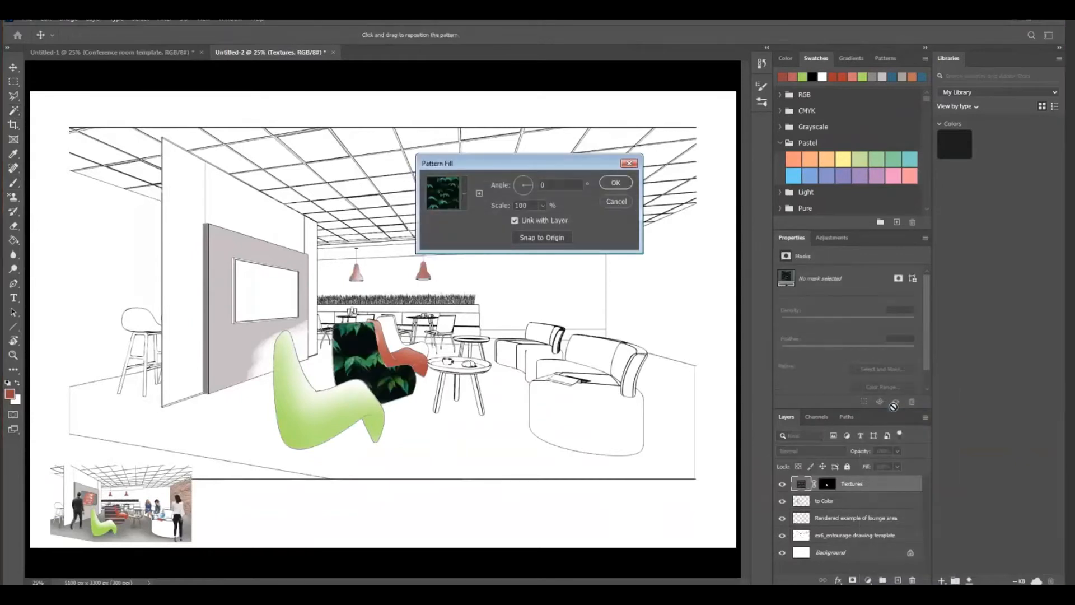
click(466, 194)
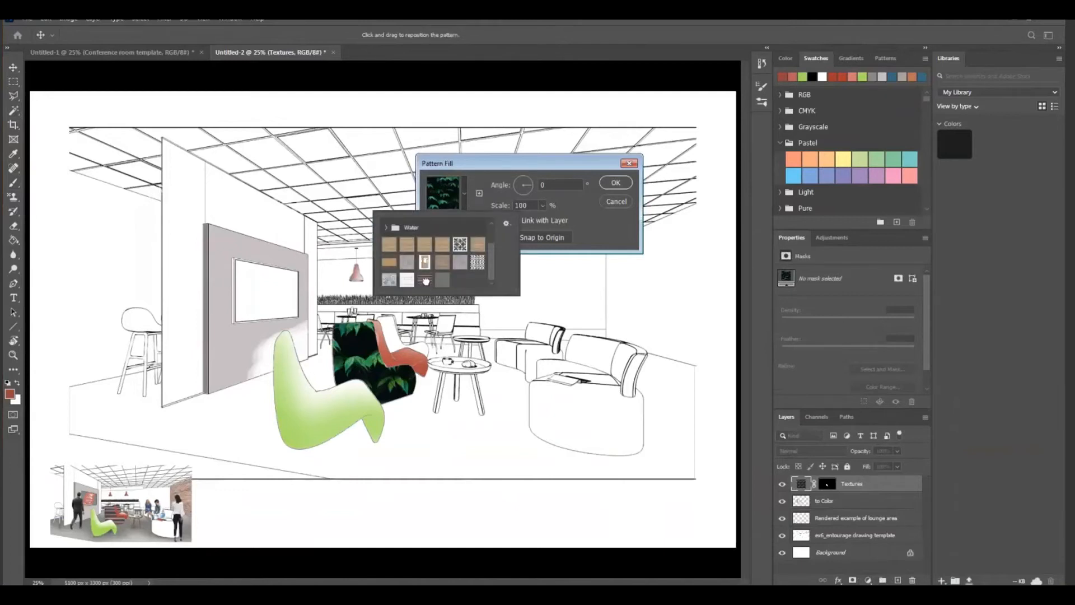
click(426, 280)
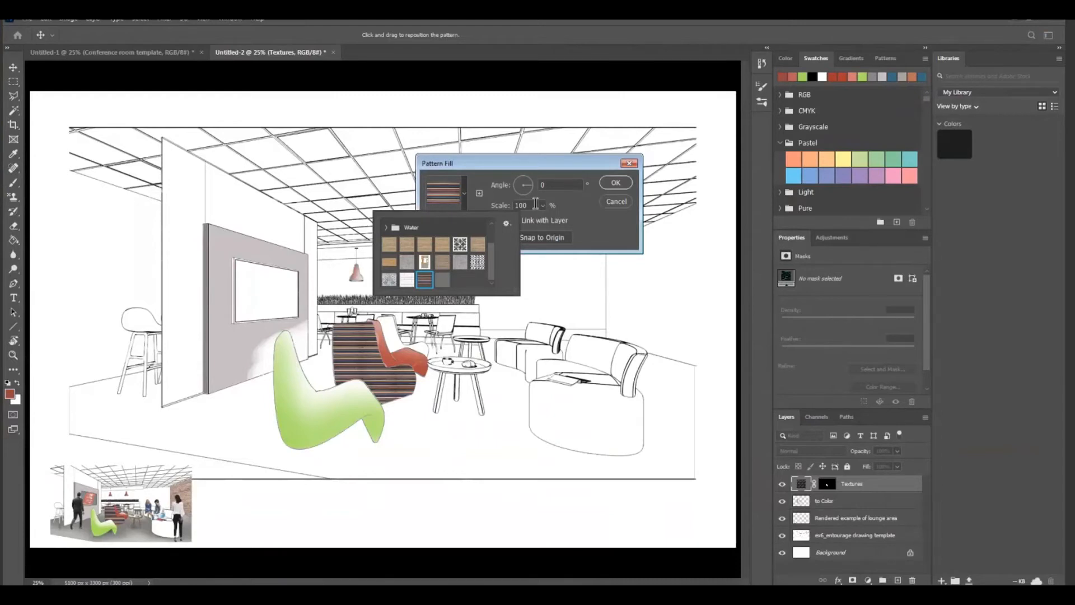
Set the striped pattern's scale to 195% and reposition the stripes on the chair, then apply the fill
click(531, 206)
key(BackSpace)
key(BackSpace)
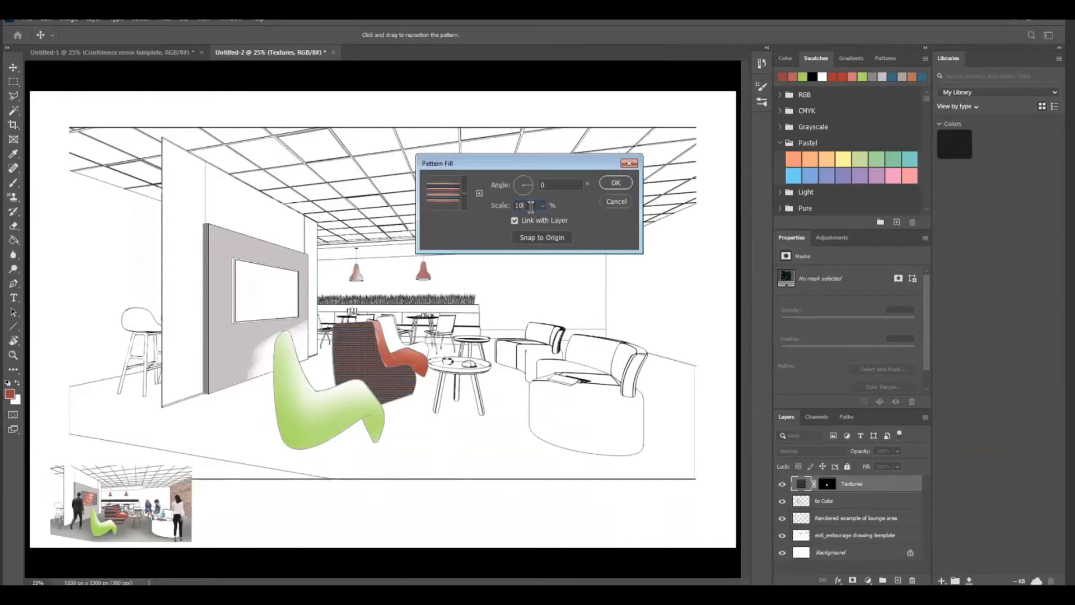
text(95)
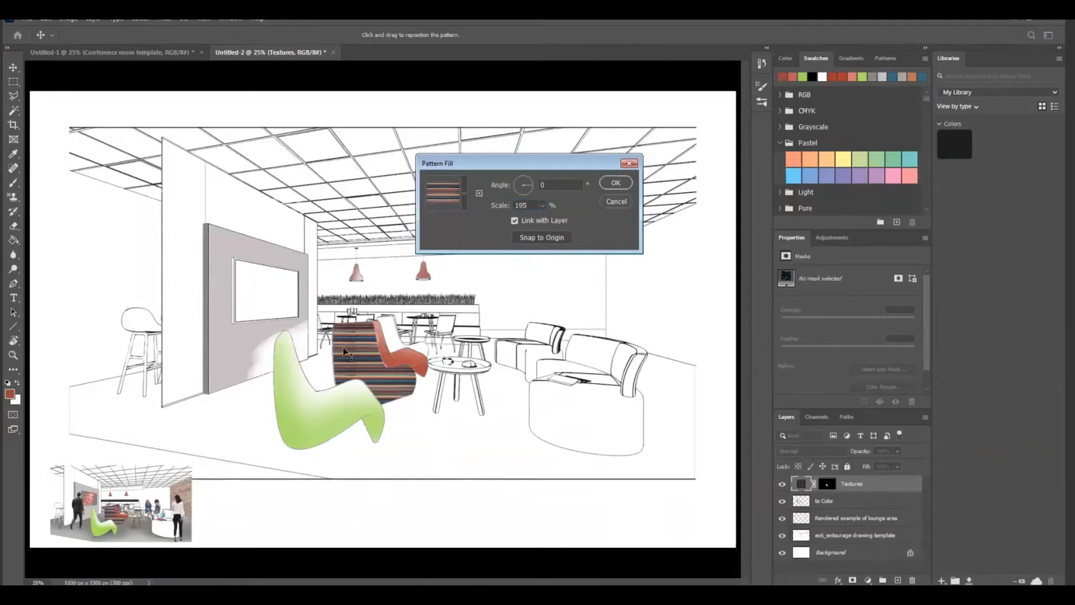
drag(344, 352, 387, 365)
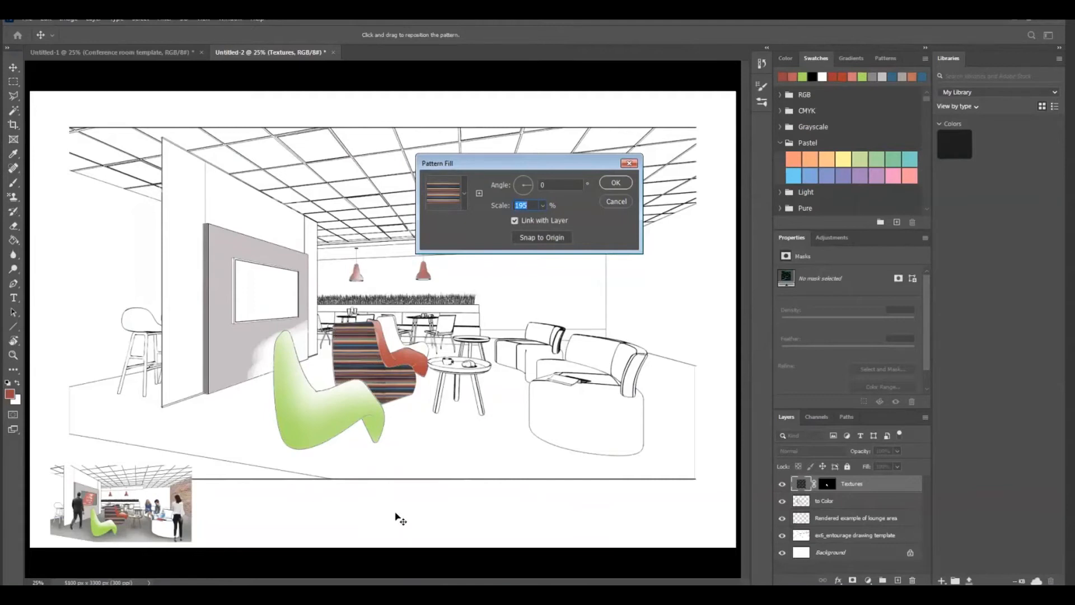
click(615, 183)
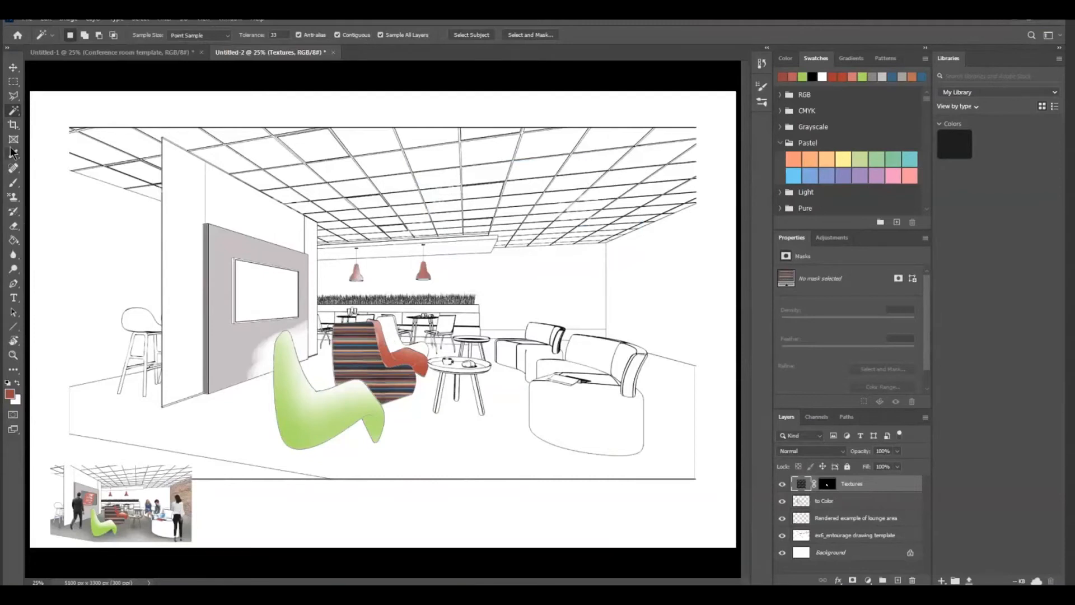
click(27, 19)
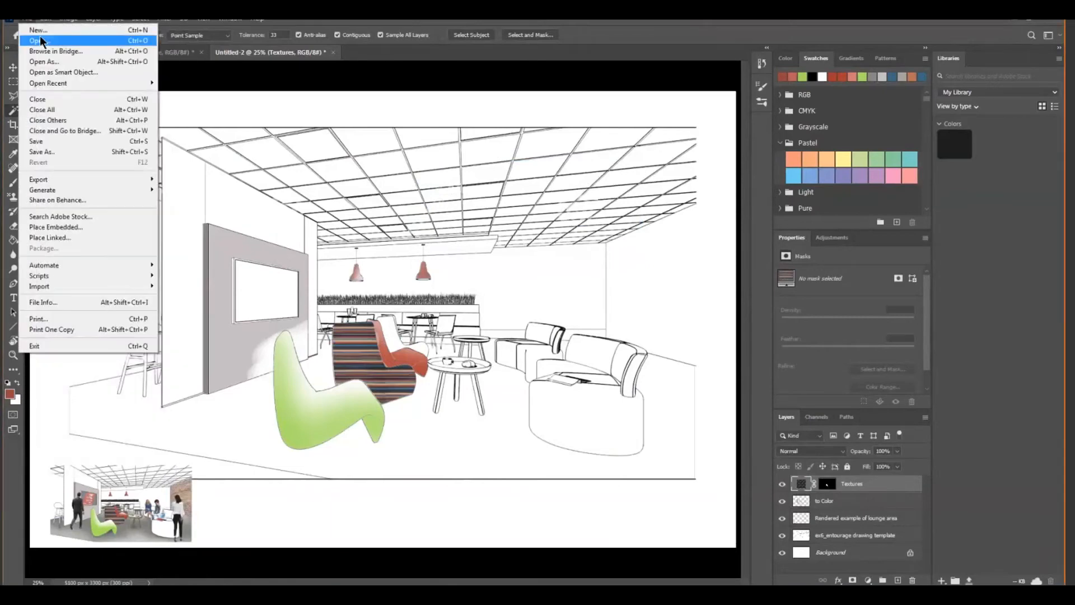
click(40, 32)
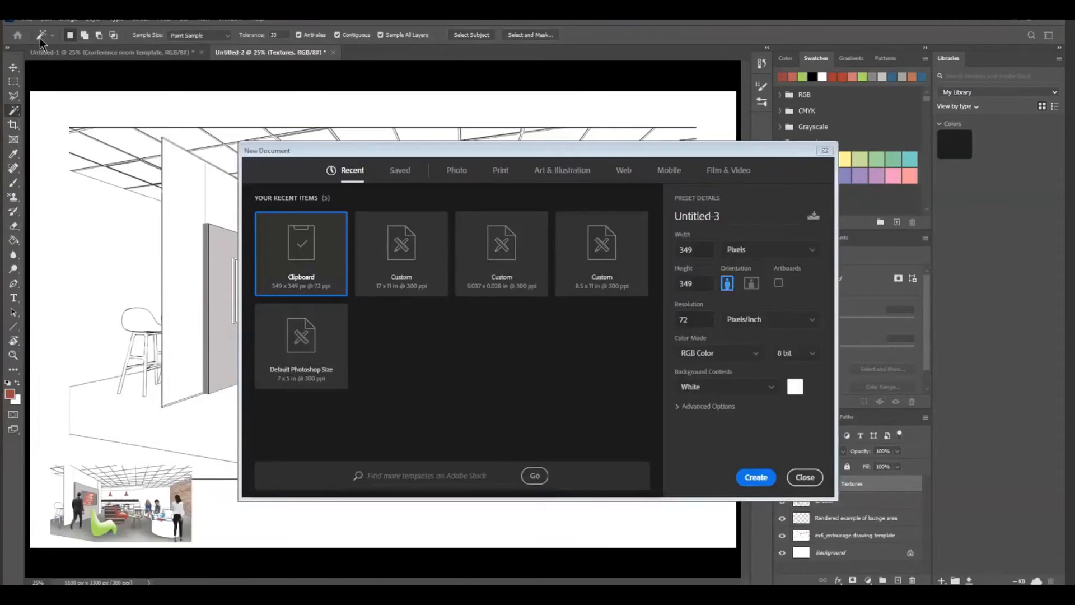
click(825, 150)
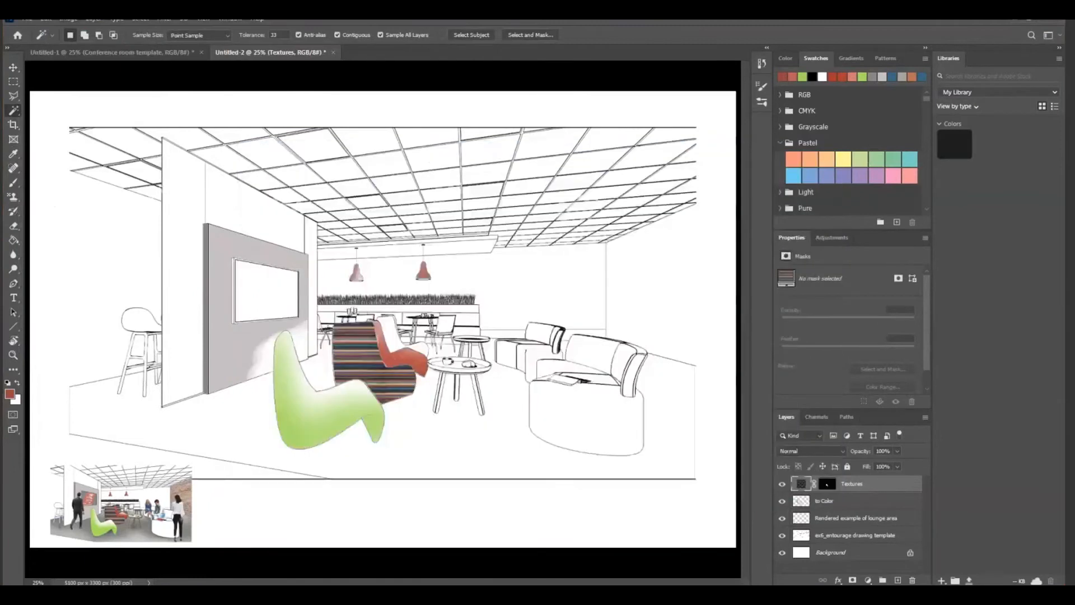
Open the image multicolored-fabric-texture-colorful-pattern-64631055.jpg from the INT 122 Ex 7 and 8 folder
click(26, 19)
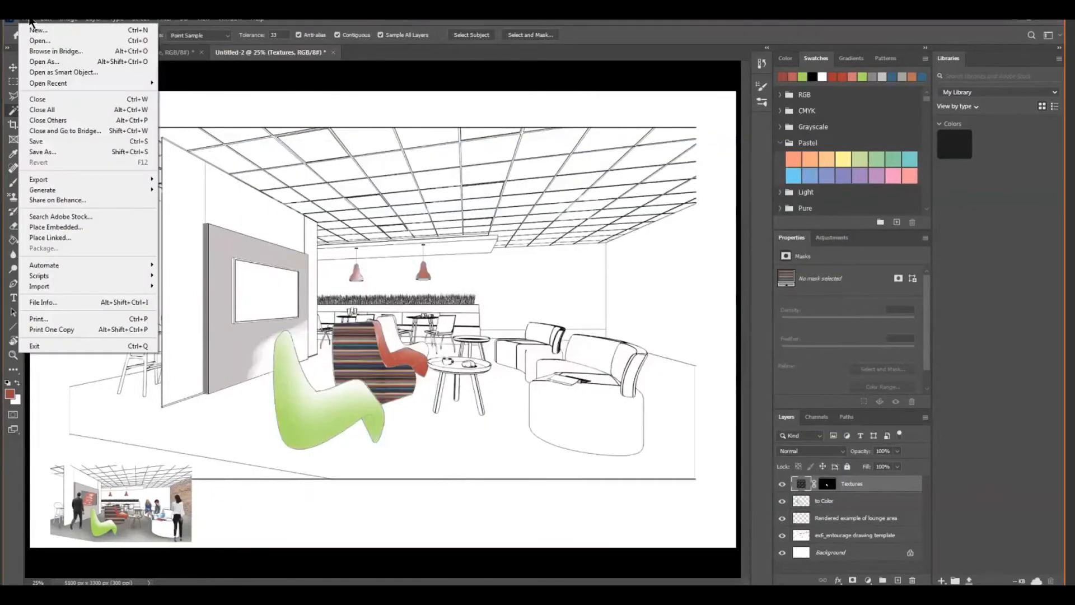
click(39, 41)
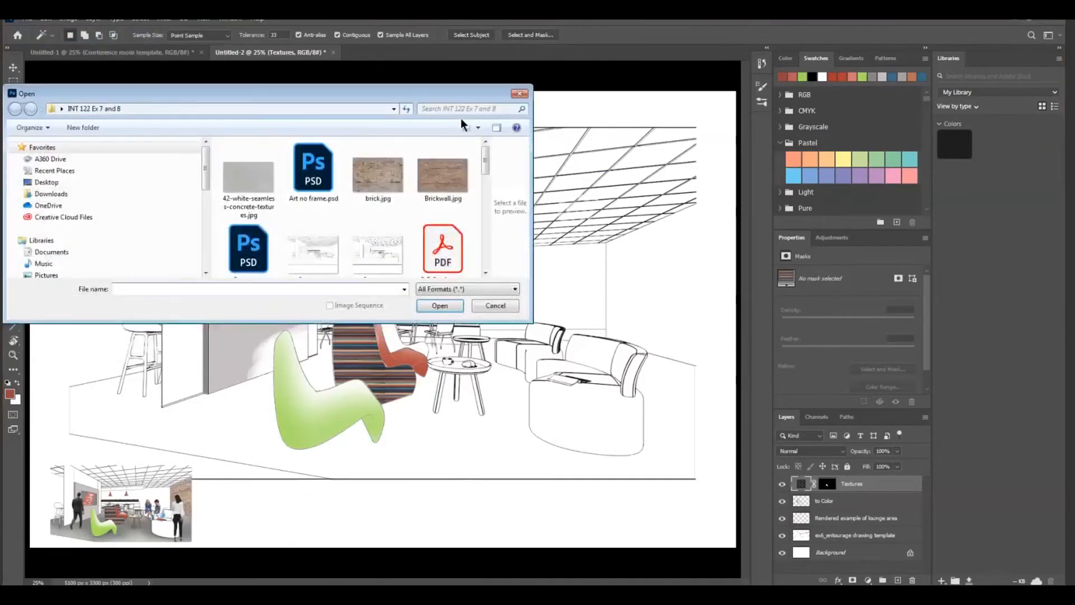
drag(487, 153, 476, 196)
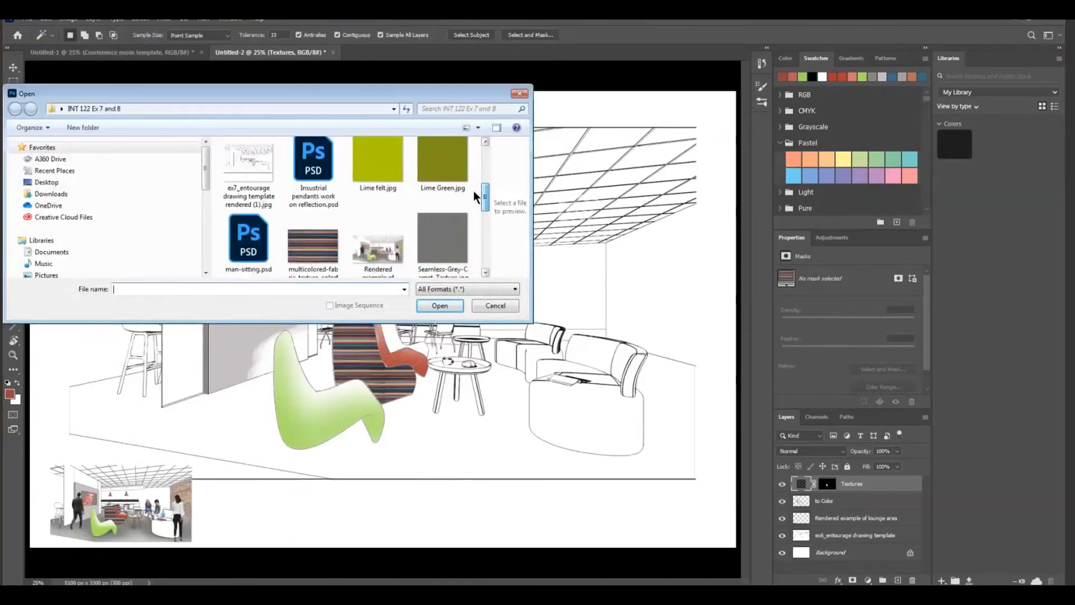
click(317, 243)
click(440, 305)
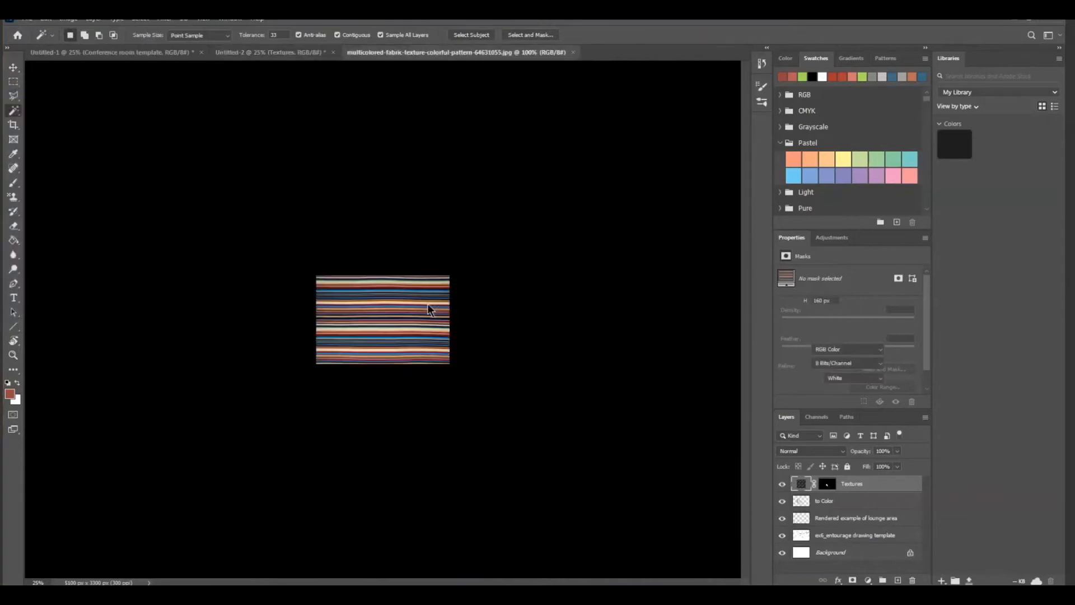
Define the opened fabric image as a pattern named stripe
click(45, 22)
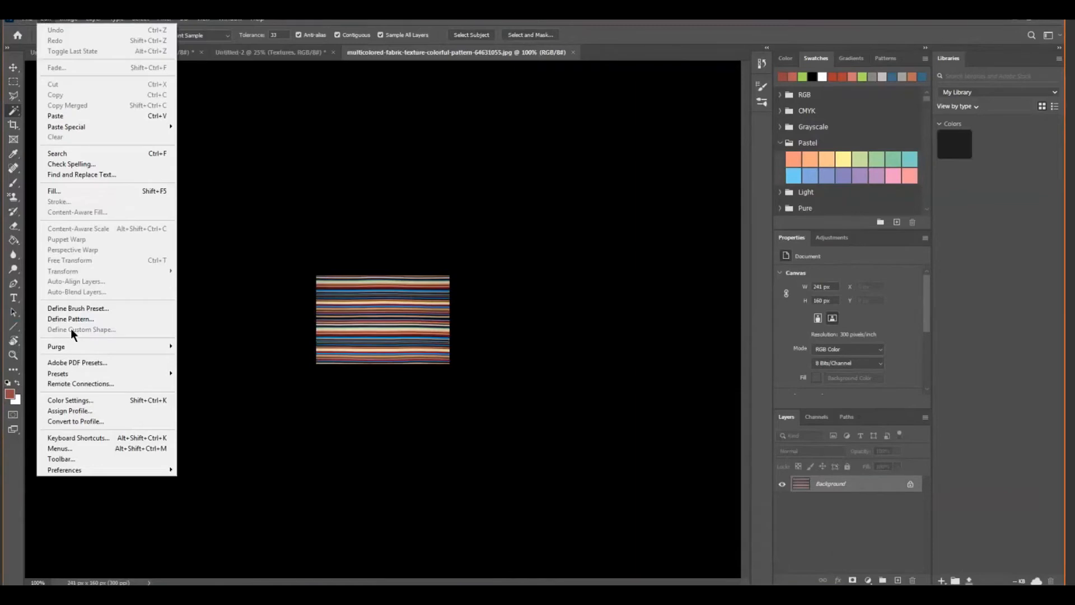
click(85, 318)
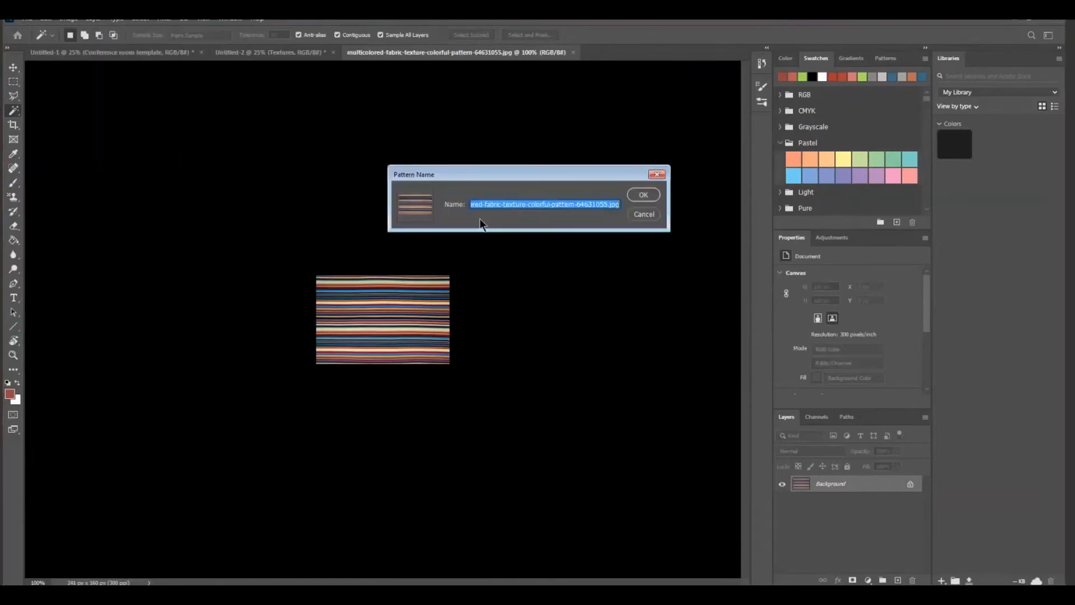
click(473, 202)
key(ctrl+a)
key(BackSpace)
text(stripe)
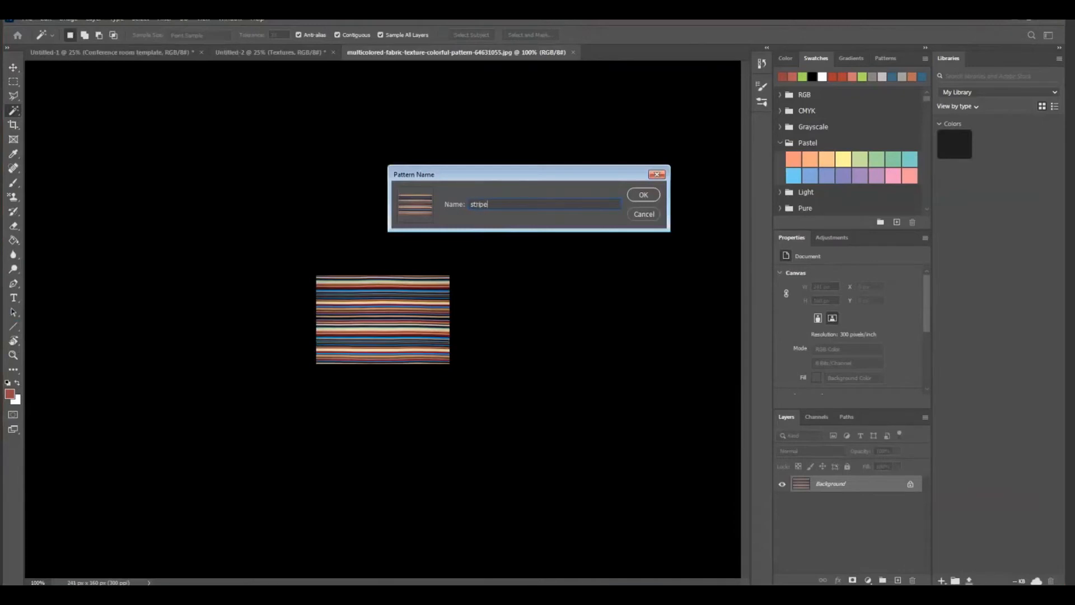
click(644, 195)
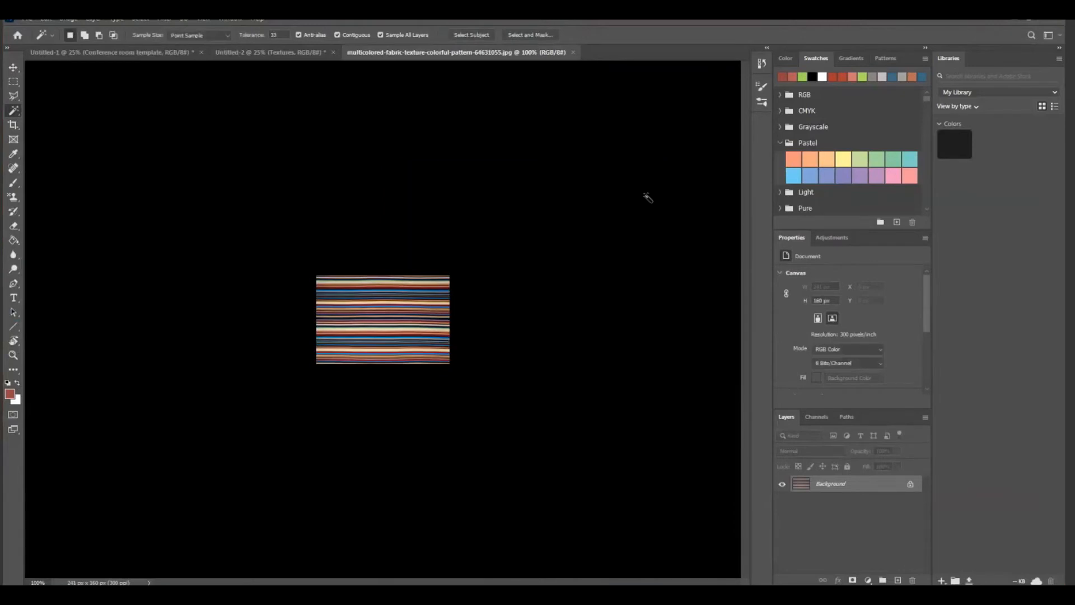
Return to the Untitled-2 lounge drawing and fill the small blank area behind the red chair with the new stripe pattern as a Pattern fill layer
click(96, 51)
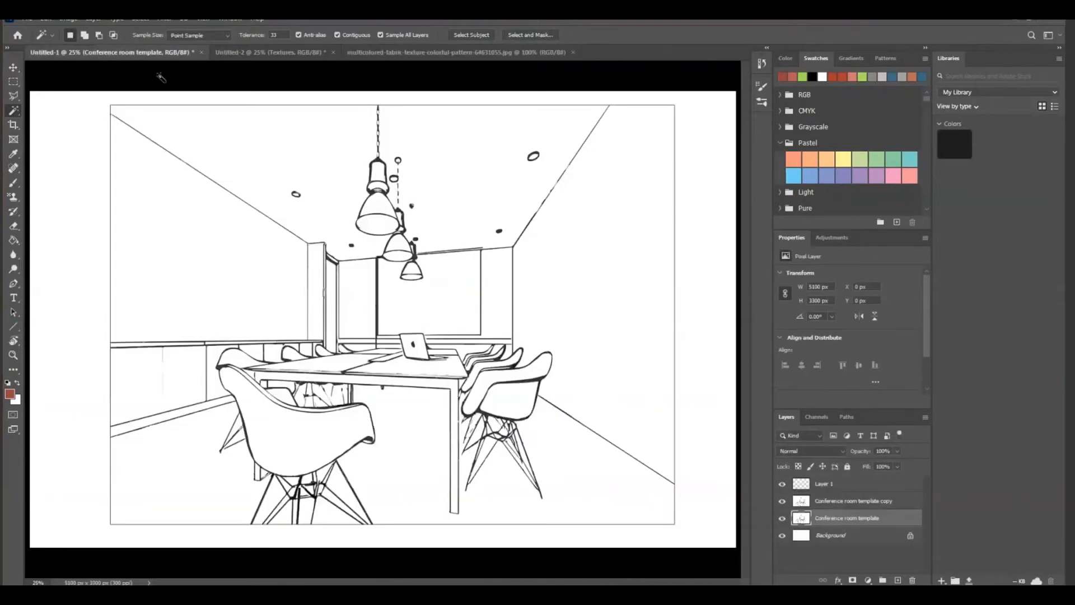
click(271, 53)
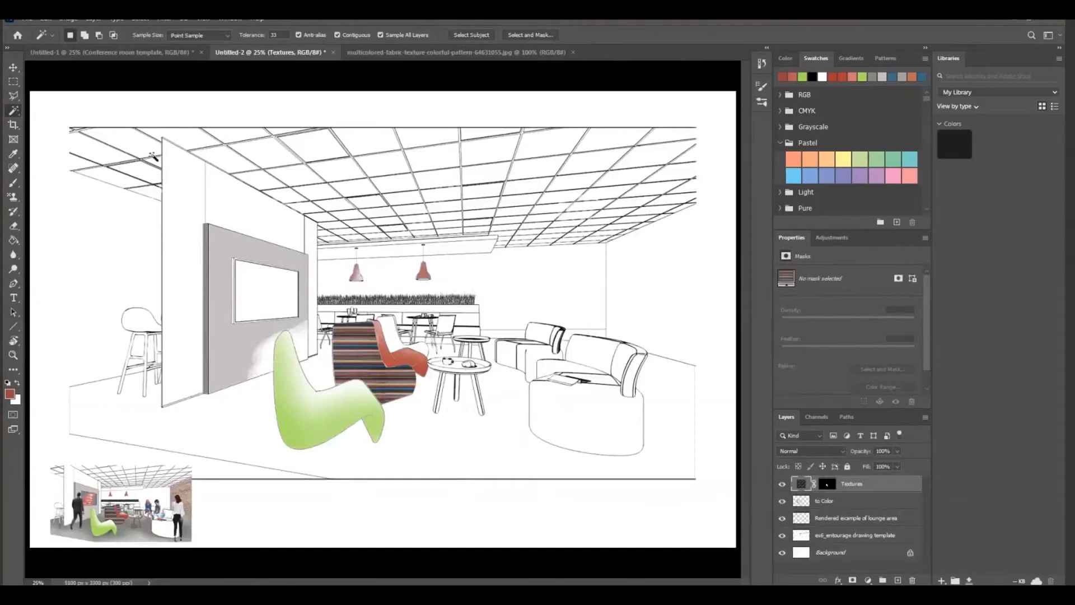
click(395, 343)
click(868, 580)
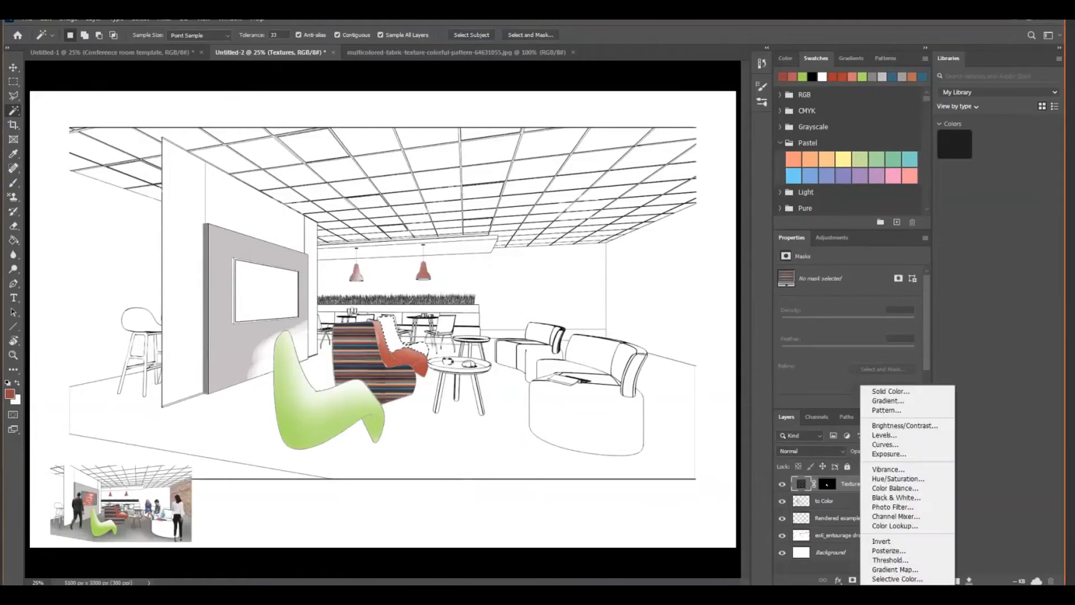
click(885, 409)
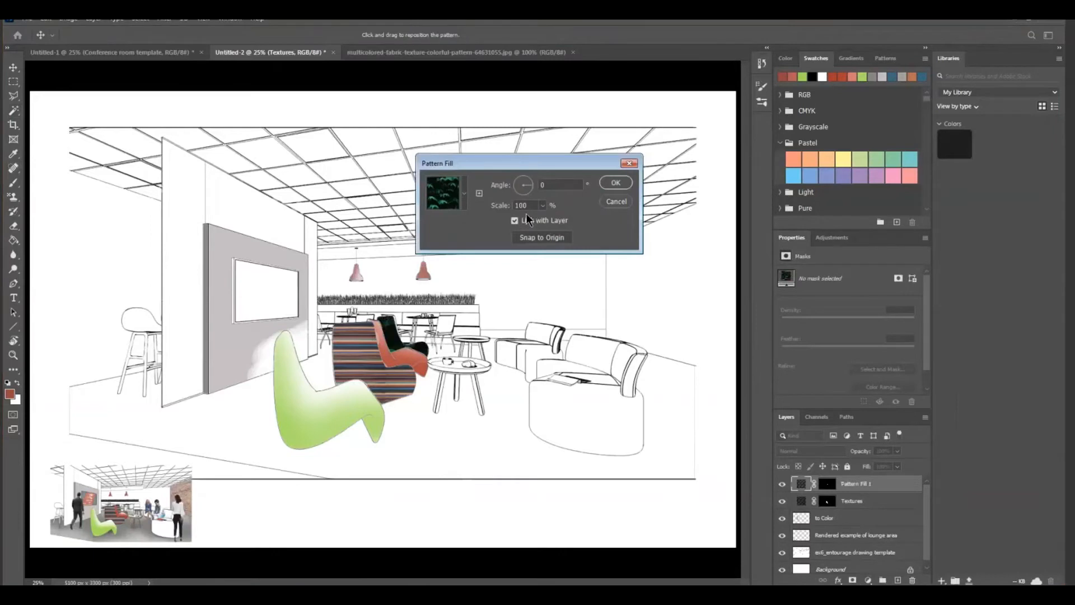
click(464, 190)
click(459, 280)
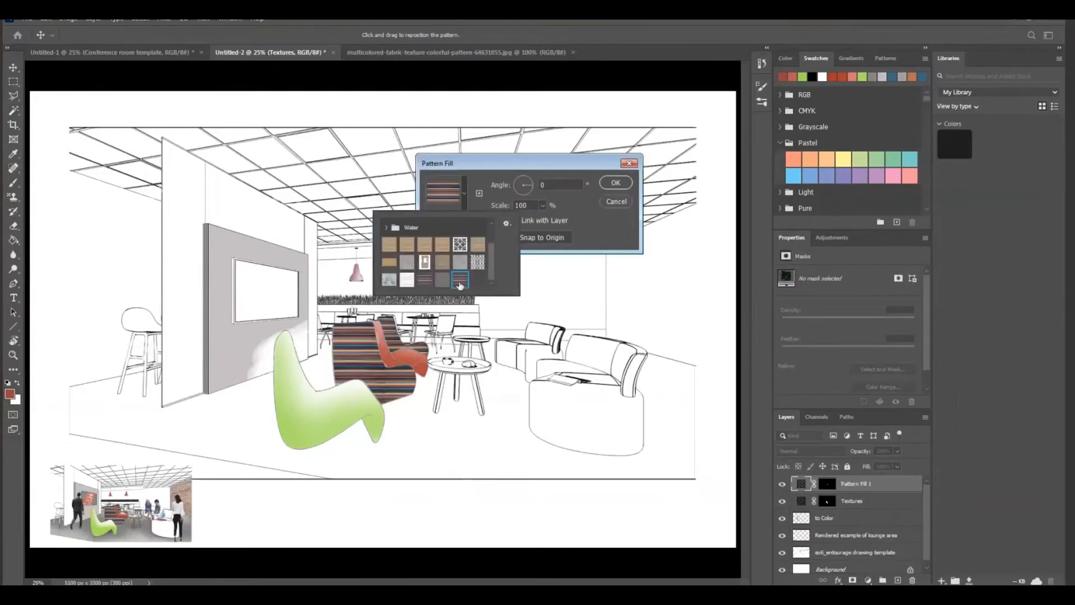
Set the stripe pattern's scale to 160% for the area behind the red chair and apply the fill
click(528, 205)
text(160)
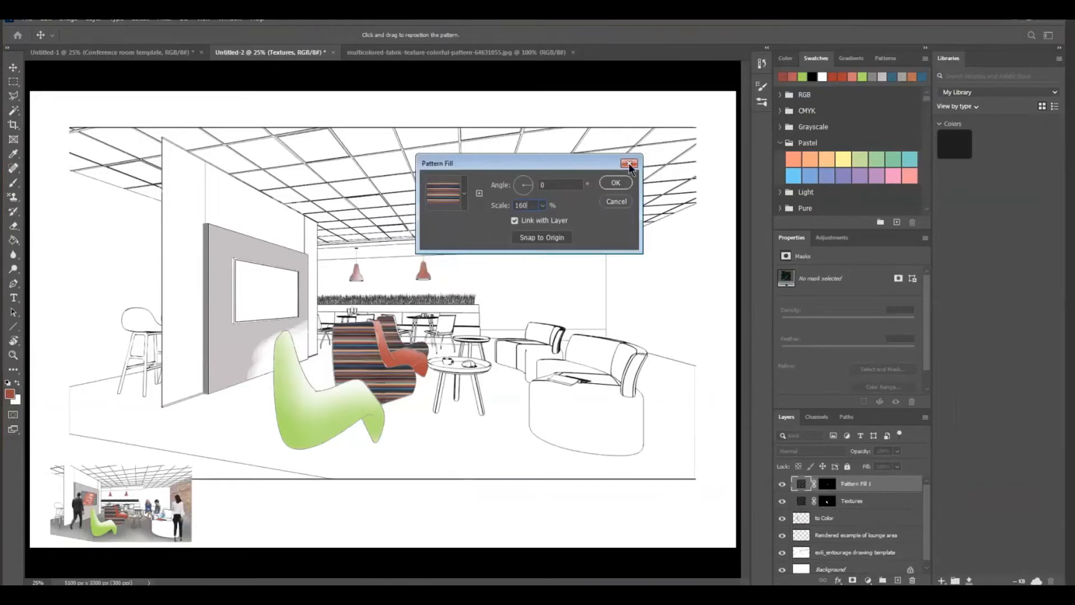
click(395, 330)
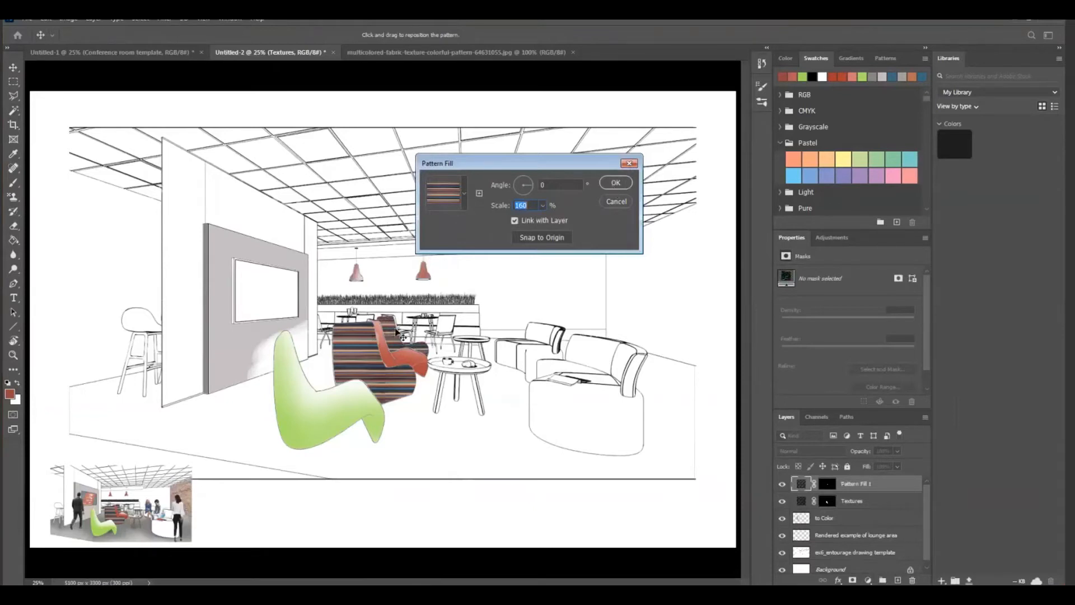
click(617, 184)
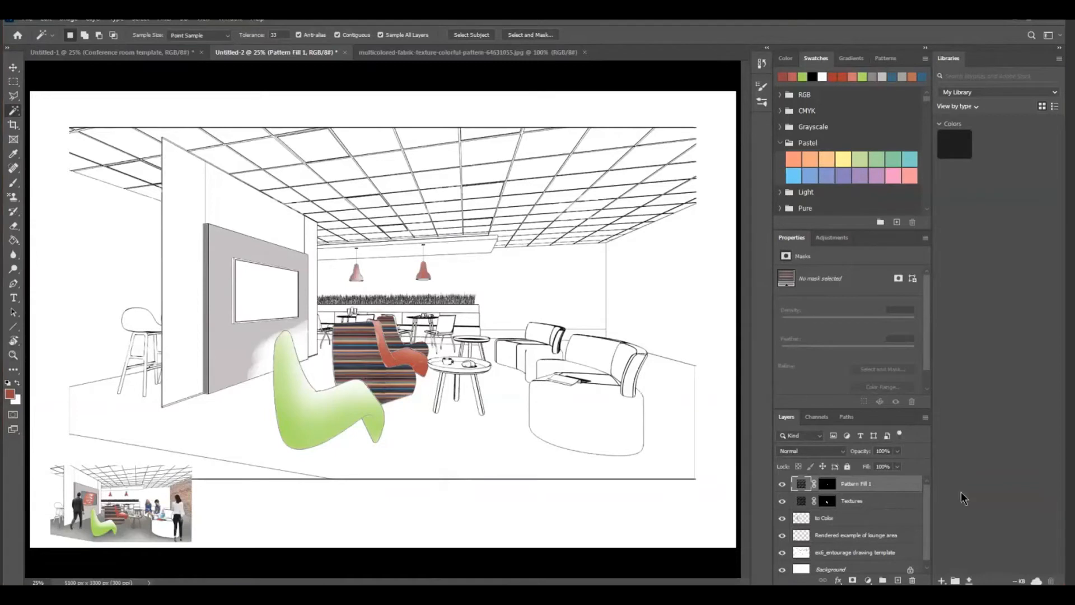
Add a new layer above the pattern fills and name it Carpet
click(898, 580)
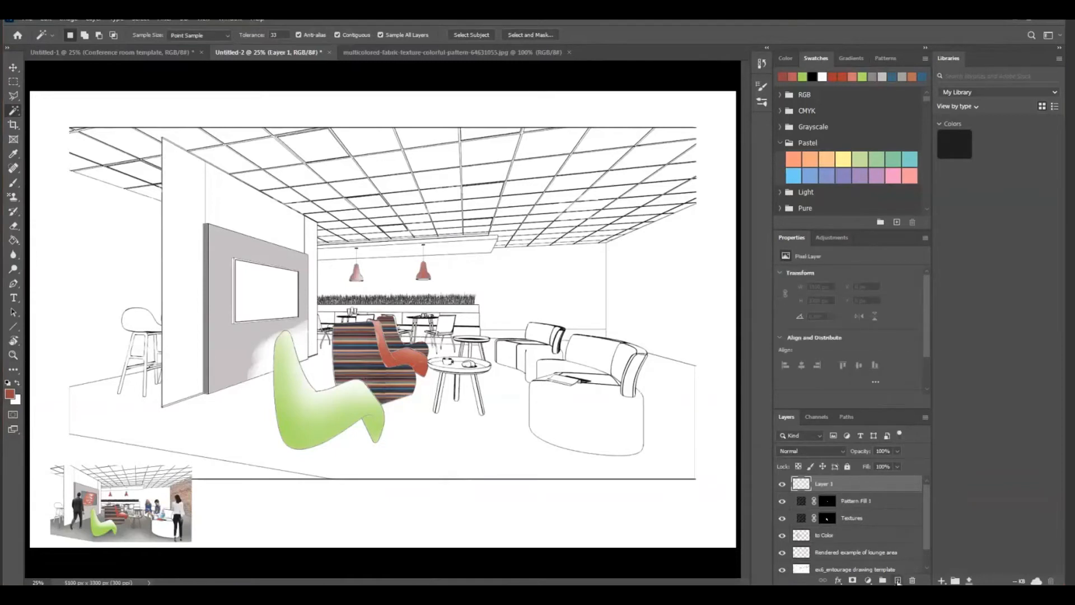
double_click(823, 484)
key(BackSpace)
text(Carol)
Select the lounge floor around the furniture with the Magic Wand, extending the selection around the round coffee table
click(464, 456)
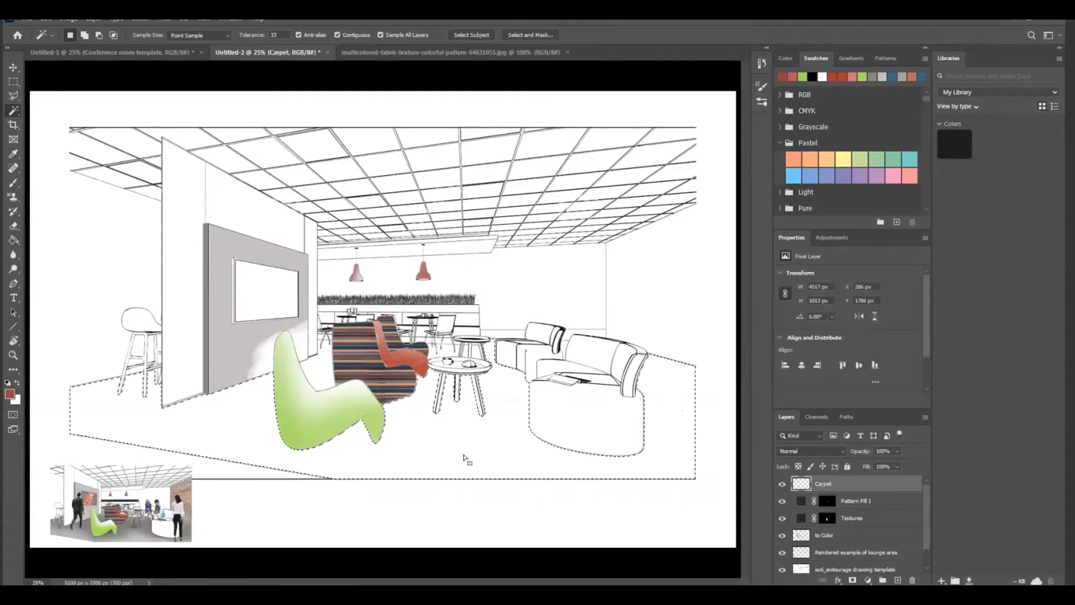
key(shift)
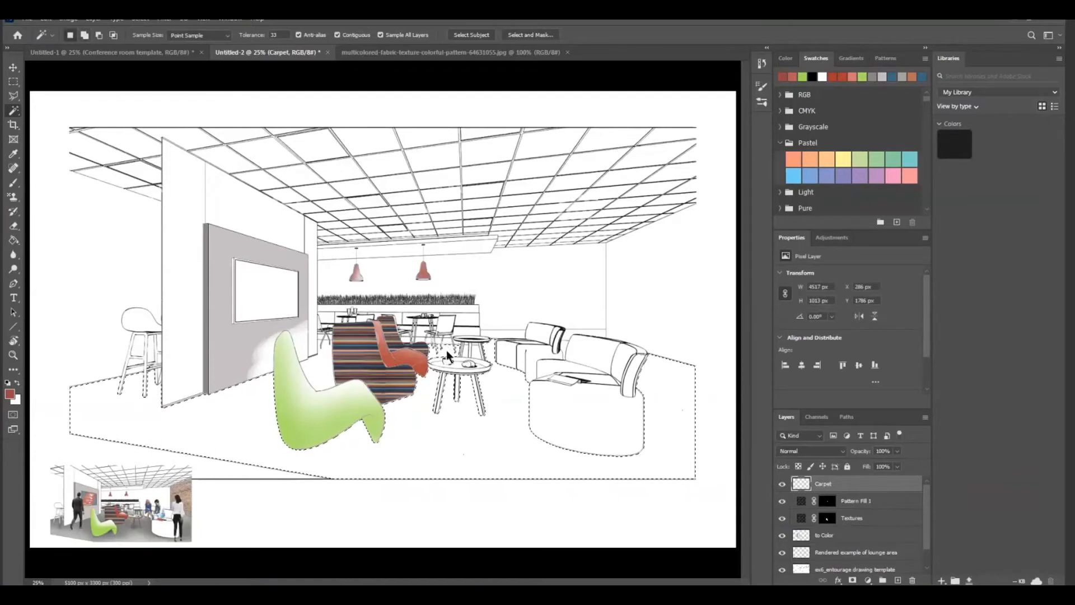
shift+click(475, 356)
Open the image Seamless-Grey-Carpet-Texture.jpg from the INT 122 Ex 7 and 8 folder
click(31, 20)
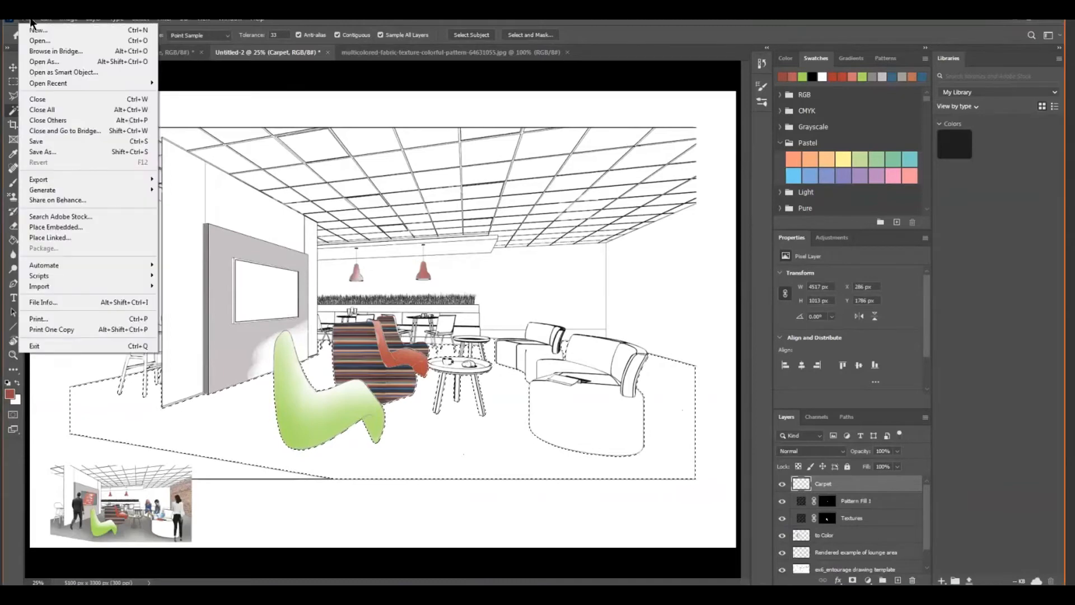
click(49, 42)
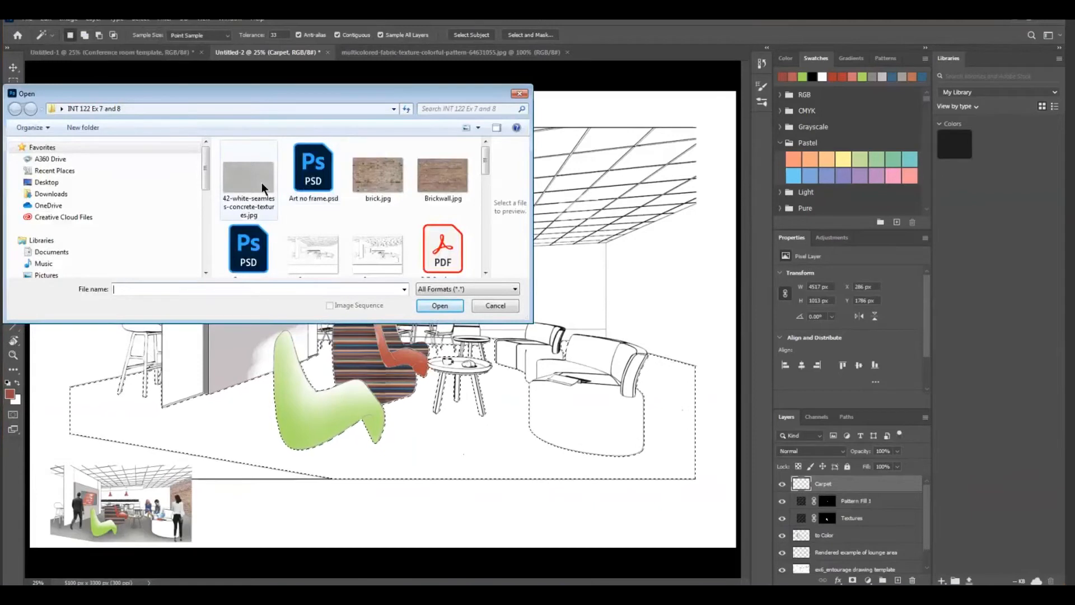
drag(484, 157, 485, 206)
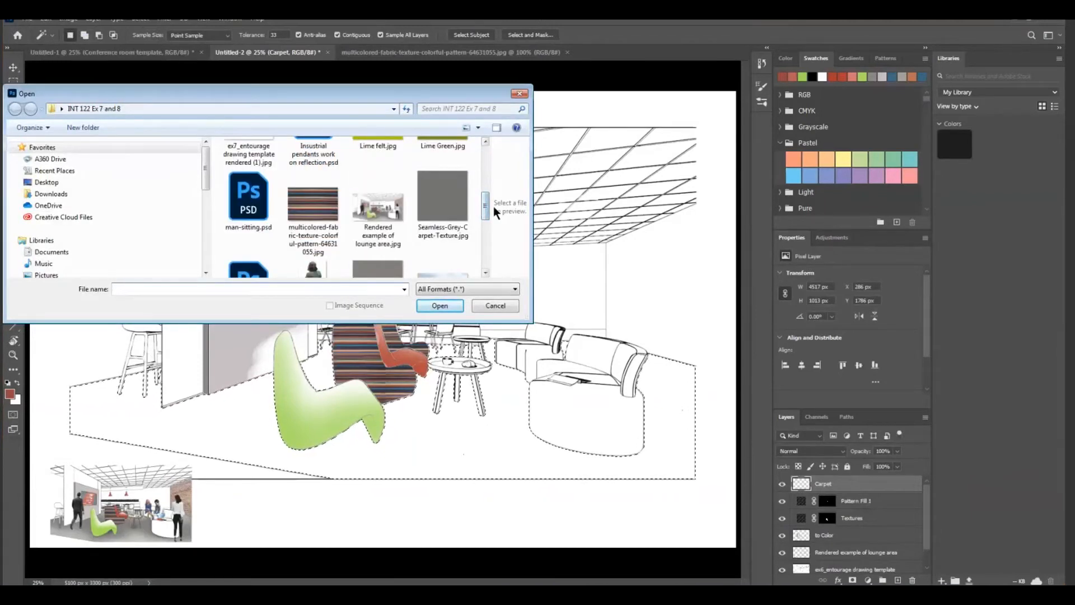
drag(485, 206, 479, 216)
click(442, 150)
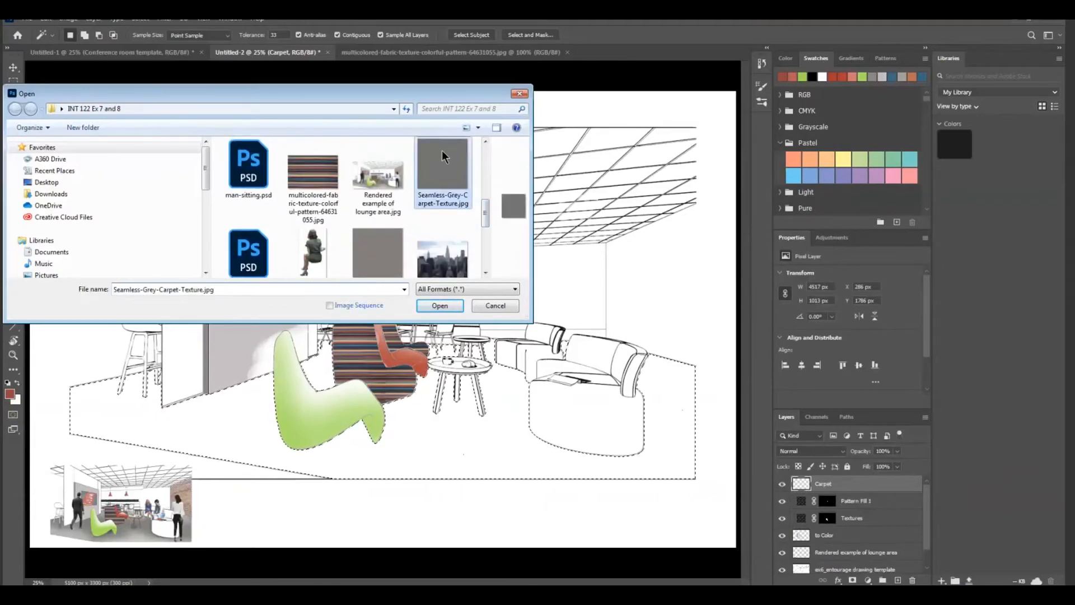
click(442, 305)
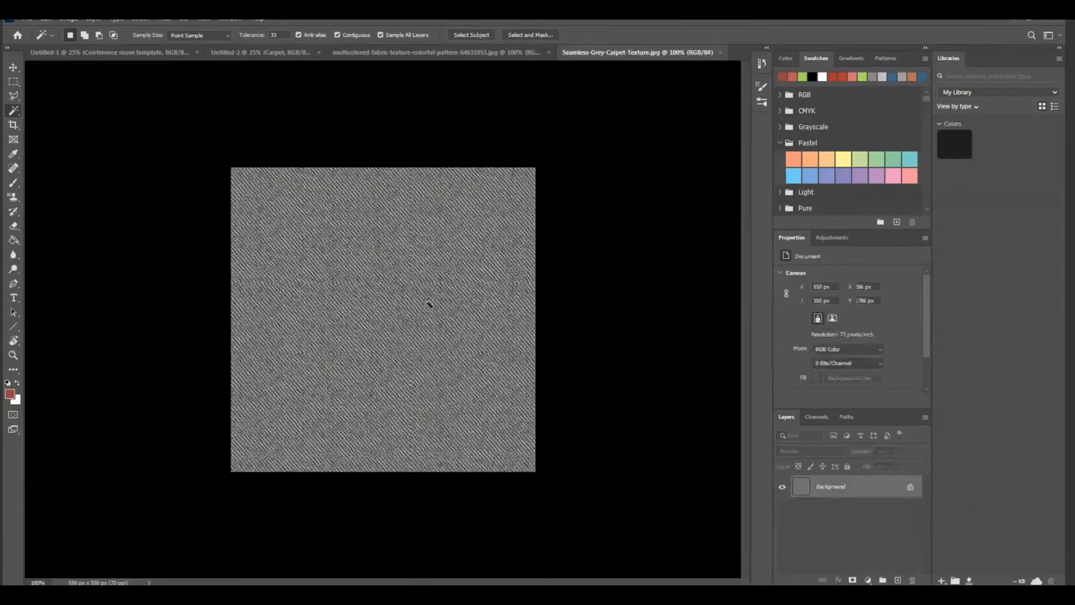
Define the whole carpet texture as a pattern under its file name and return to the Untitled-2 lounge drawing
click(48, 20)
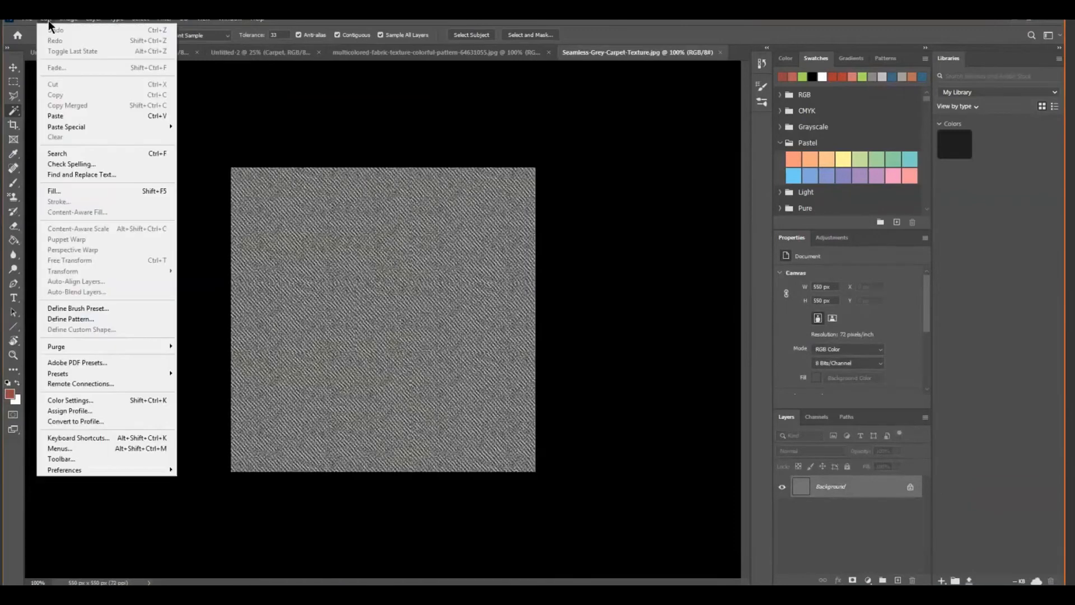
click(84, 320)
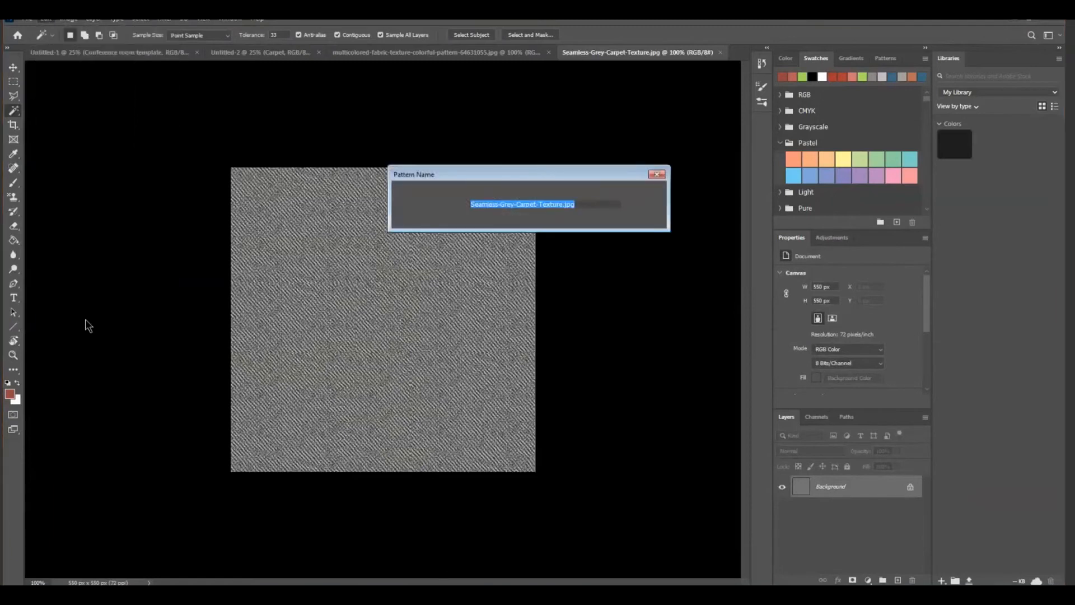
click(642, 195)
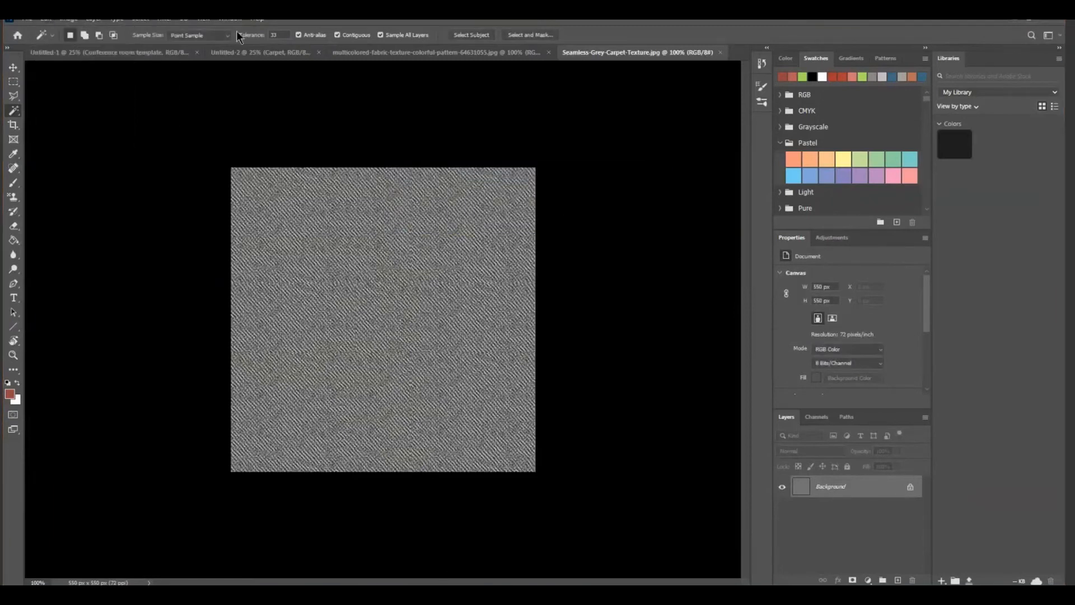
click(162, 56)
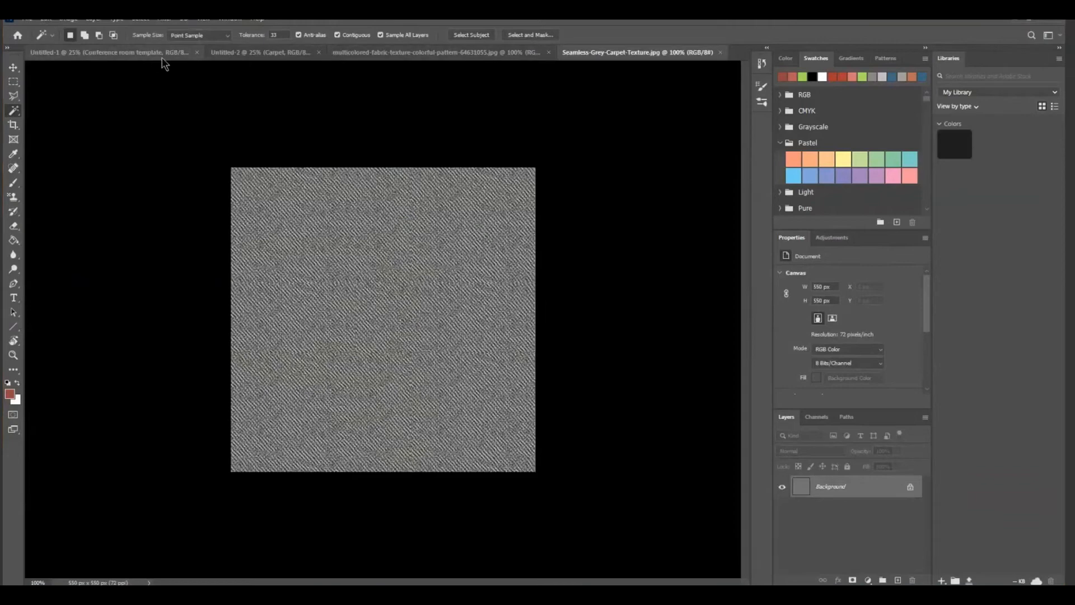
click(261, 56)
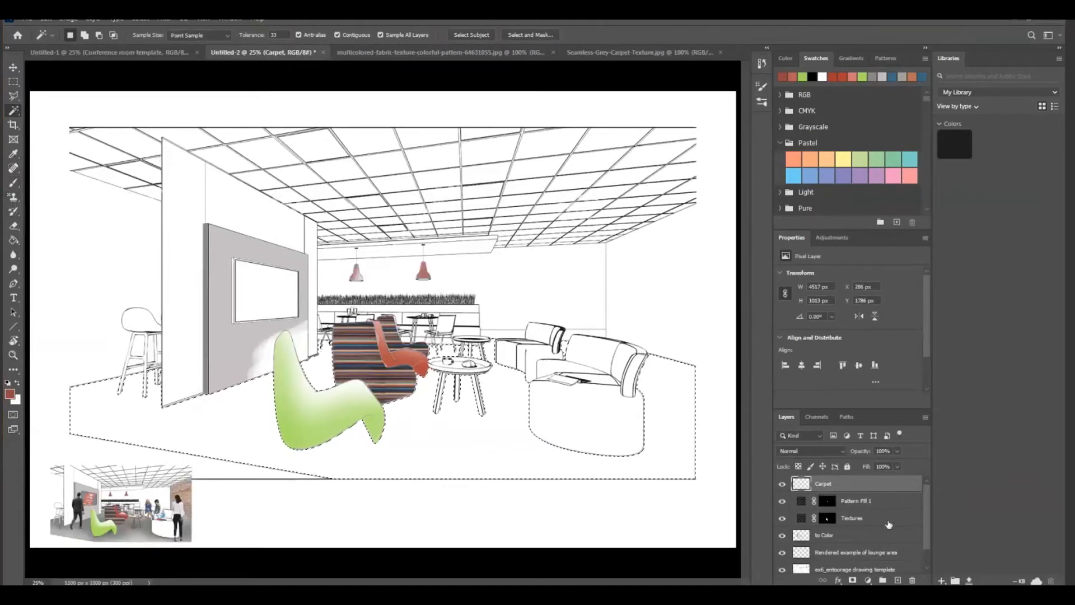
Paint a red stroke across the selected floor behind the lounge chairs with a larger Brush at 80% opacity
click(14, 184)
right_click(13, 185)
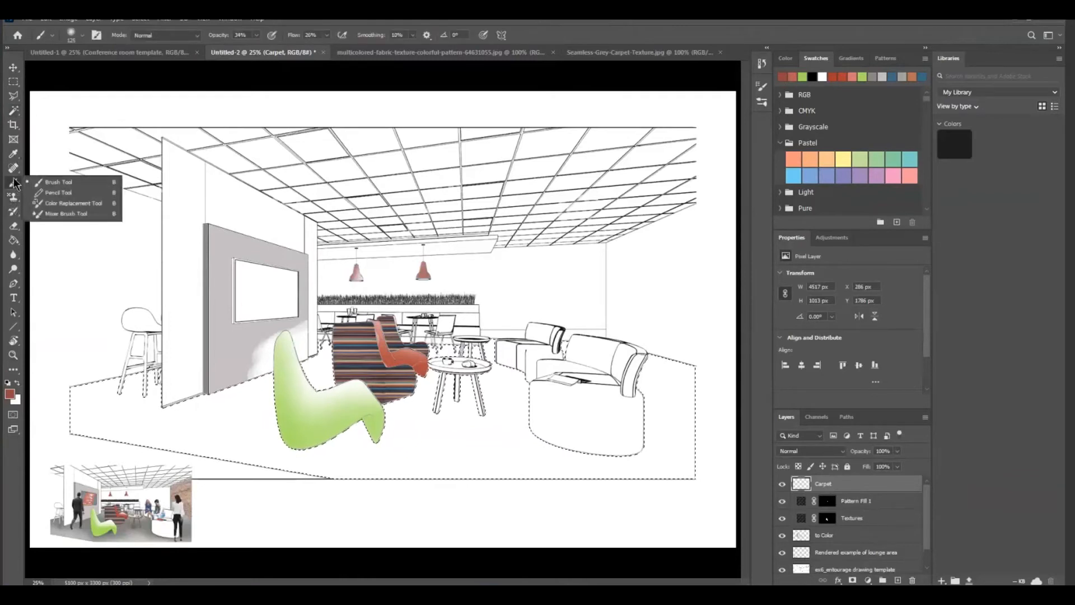
click(60, 183)
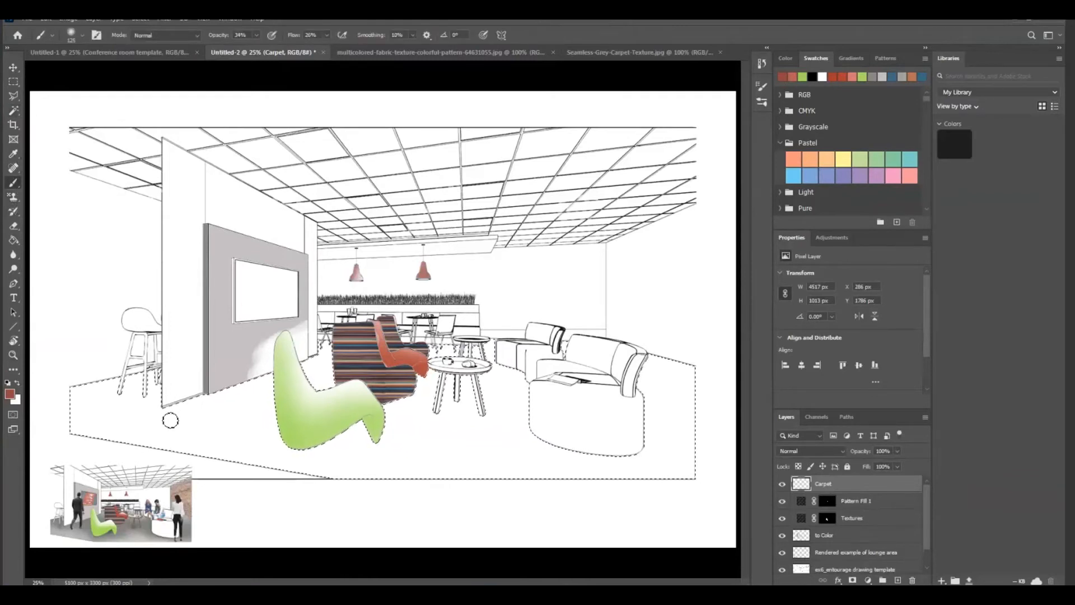
key(bracketright)
key(bracketright)
key(bracketright)
key(bracketright)
key(bracketright)
key(bracketright)
key(bracketright)
key(bracketright)
key(bracketright)
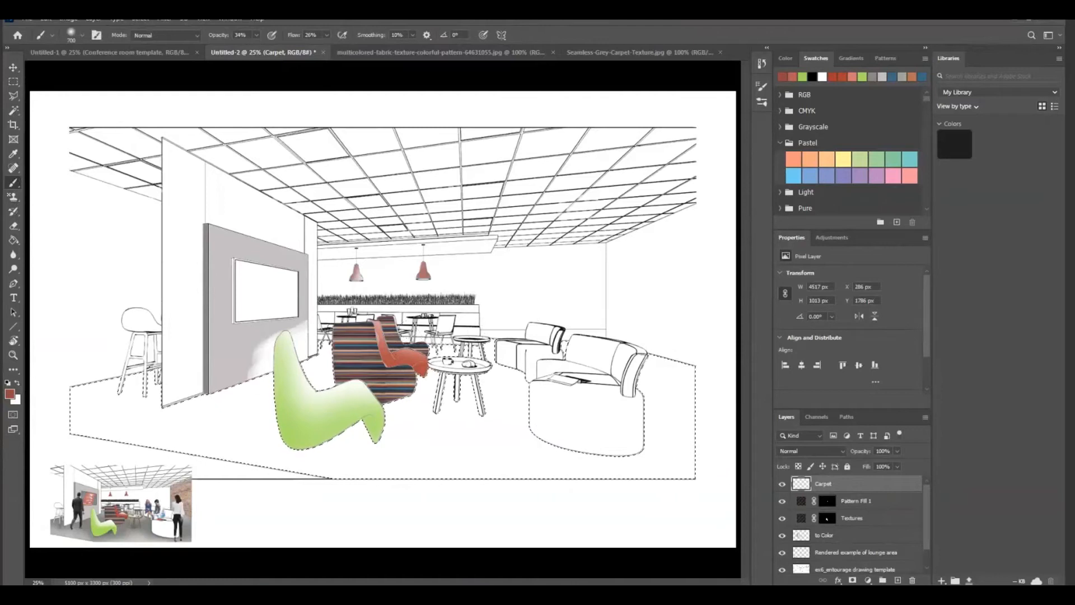
click(256, 36)
drag(257, 49, 256, 50)
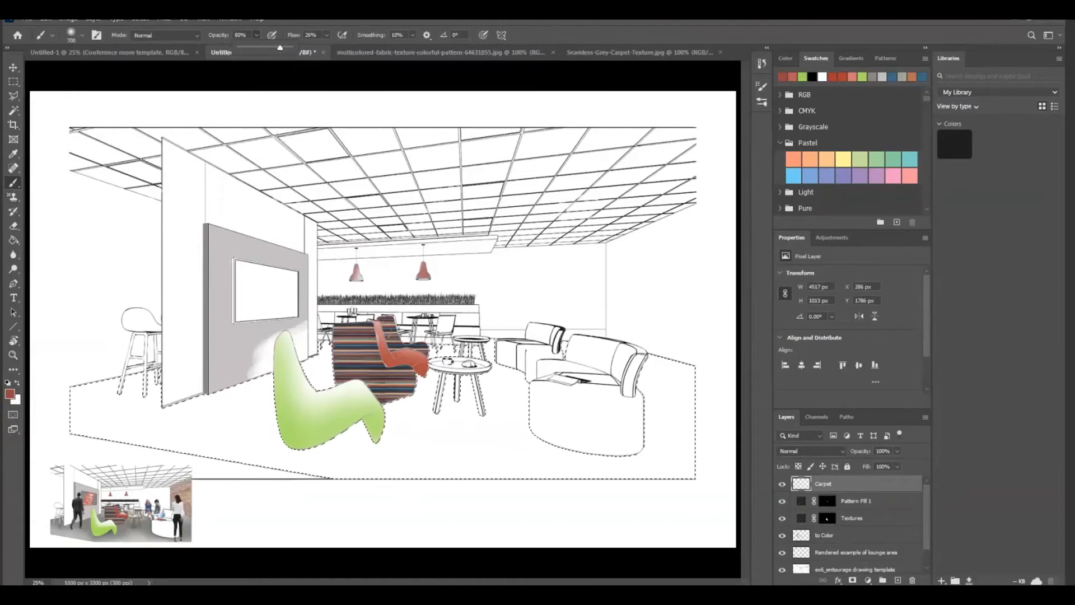
mouse_move(292, 316)
mouse_down()
mouse_move(314, 339)
mouse_move(412, 345)
mouse_move(391, 326)
mouse_up()
Clear the floor selection and undo the deselection
key(ctrl+d)
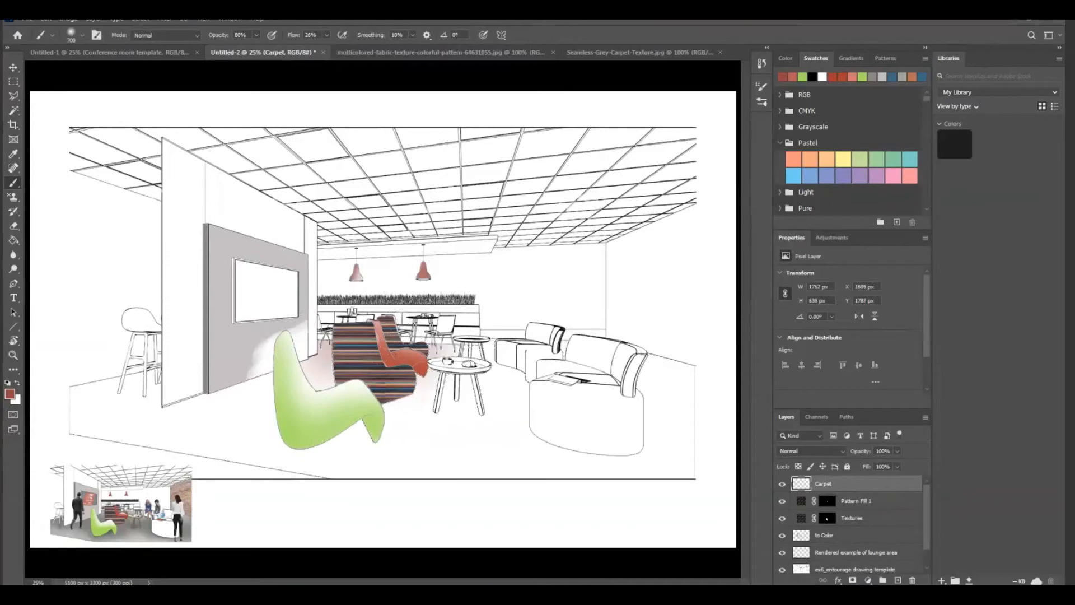
click(46, 19)
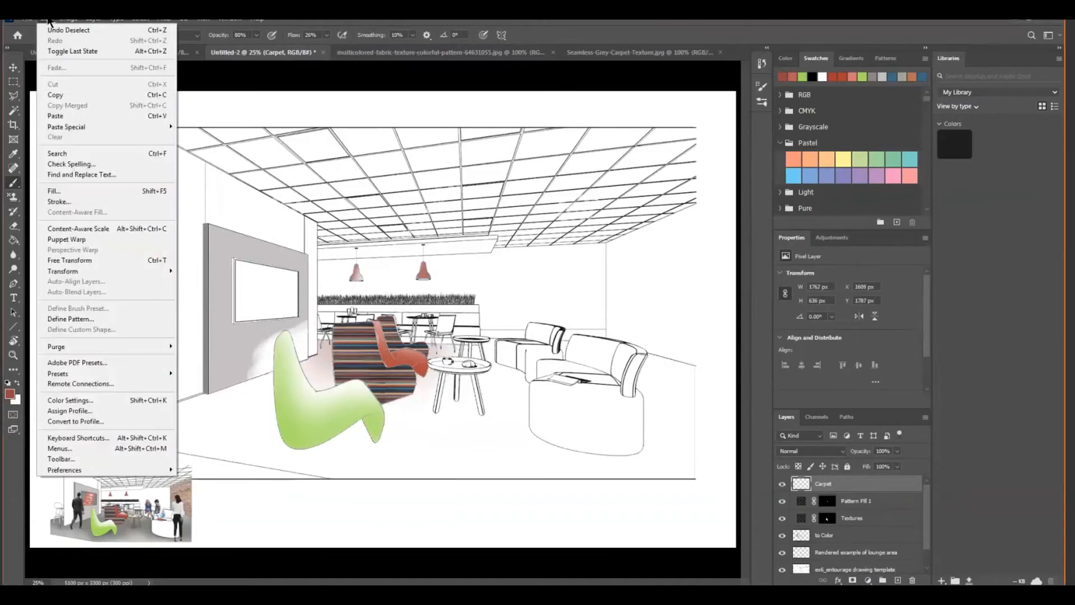
click(50, 28)
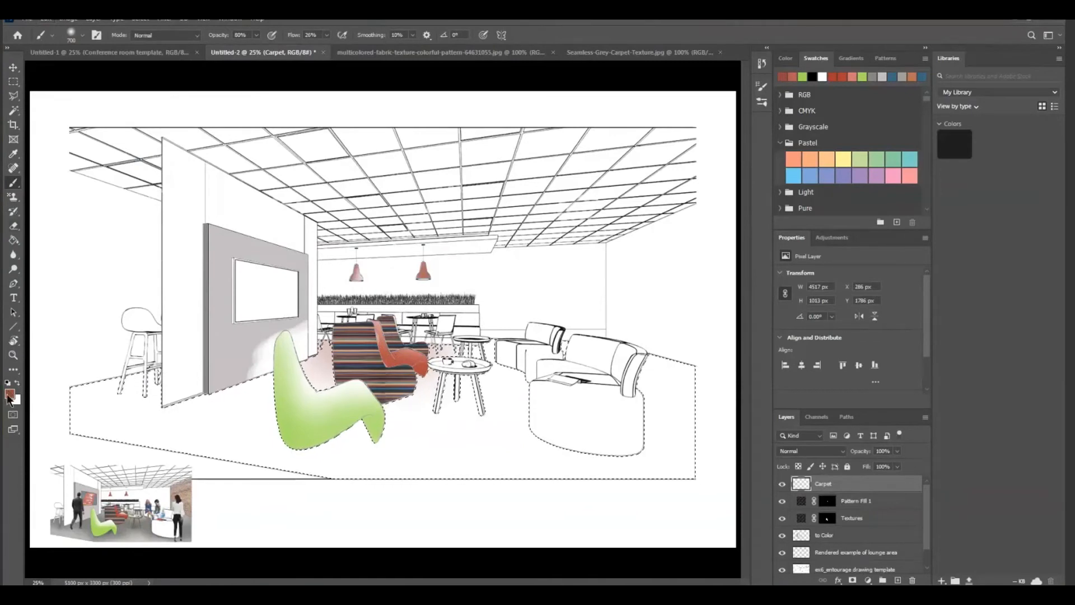
Paint the selected floor on the Carpet layer with the Pattern Stamp tool at 16% opacity, covering it in grey texture
right_click(17, 200)
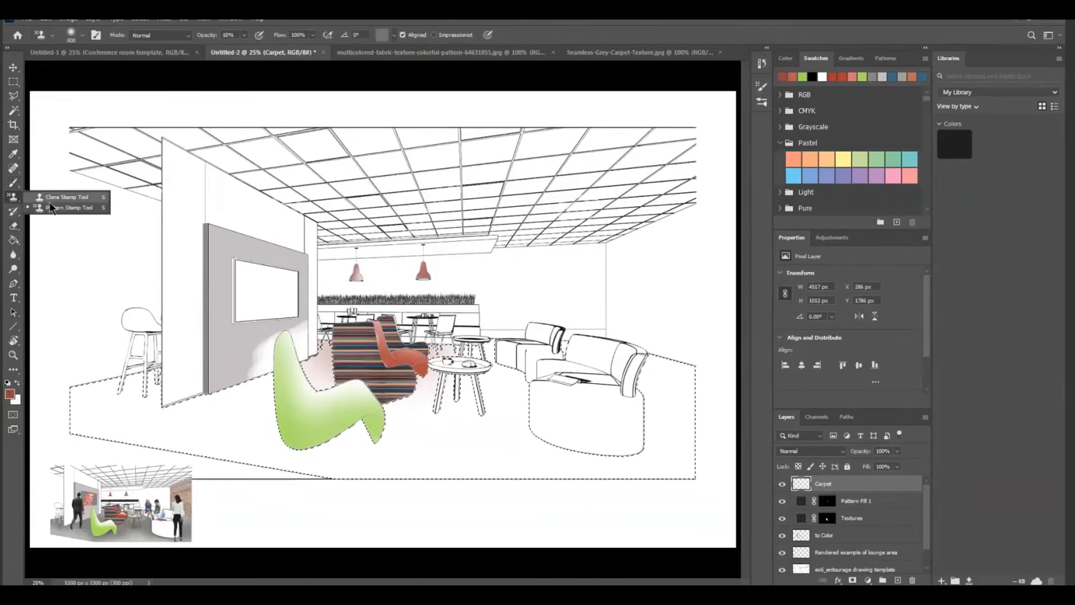
click(61, 209)
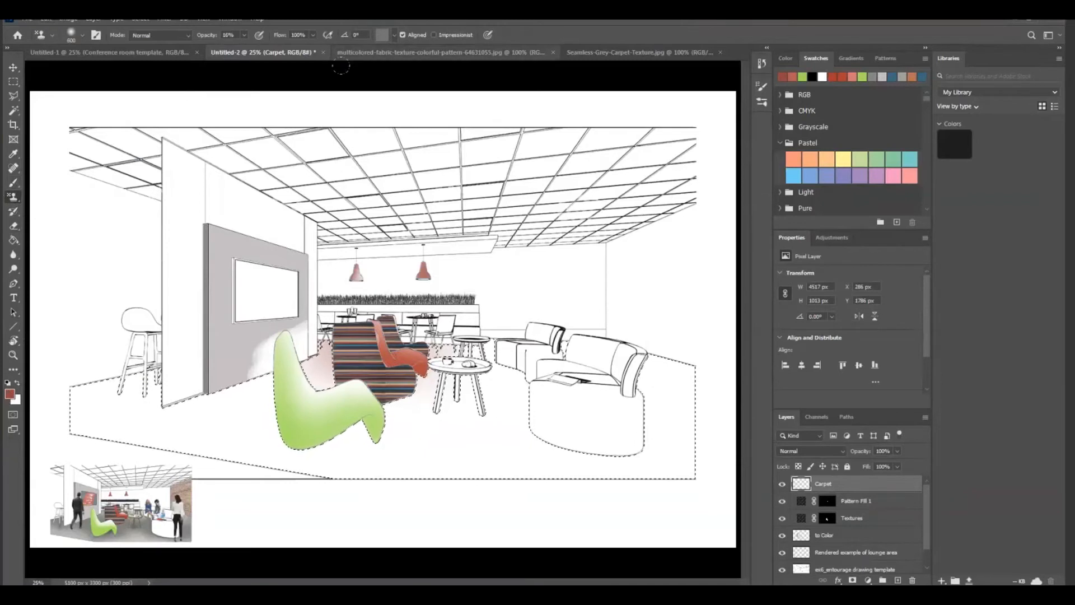
mouse_move(319, 367)
mouse_down()
mouse_move(476, 350)
mouse_move(409, 358)
mouse_move(301, 336)
mouse_move(501, 367)
mouse_move(482, 389)
mouse_move(403, 407)
mouse_move(235, 414)
mouse_move(112, 401)
mouse_move(140, 429)
mouse_move(31, 428)
mouse_move(504, 459)
mouse_move(660, 439)
mouse_move(724, 343)
mouse_up()
mouse_move(525, 367)
mouse_down()
mouse_move(579, 302)
mouse_move(509, 382)
mouse_move(545, 470)
mouse_move(605, 452)
mouse_up()
drag(246, 417, 92, 367)
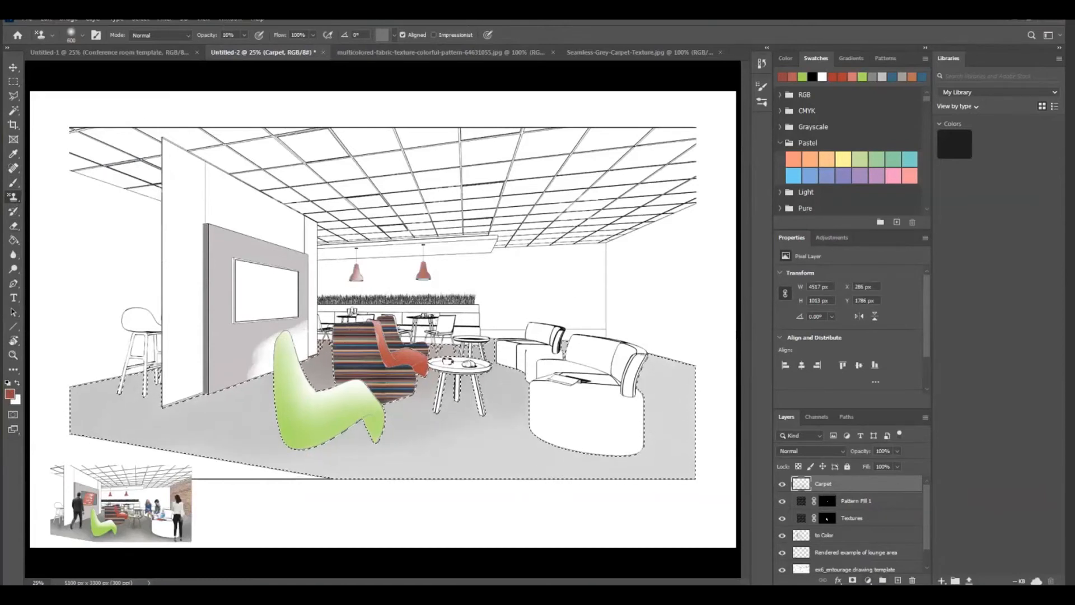
Add a Pattern fill layer over the selected floor using the new grey carpet pattern
click(868, 580)
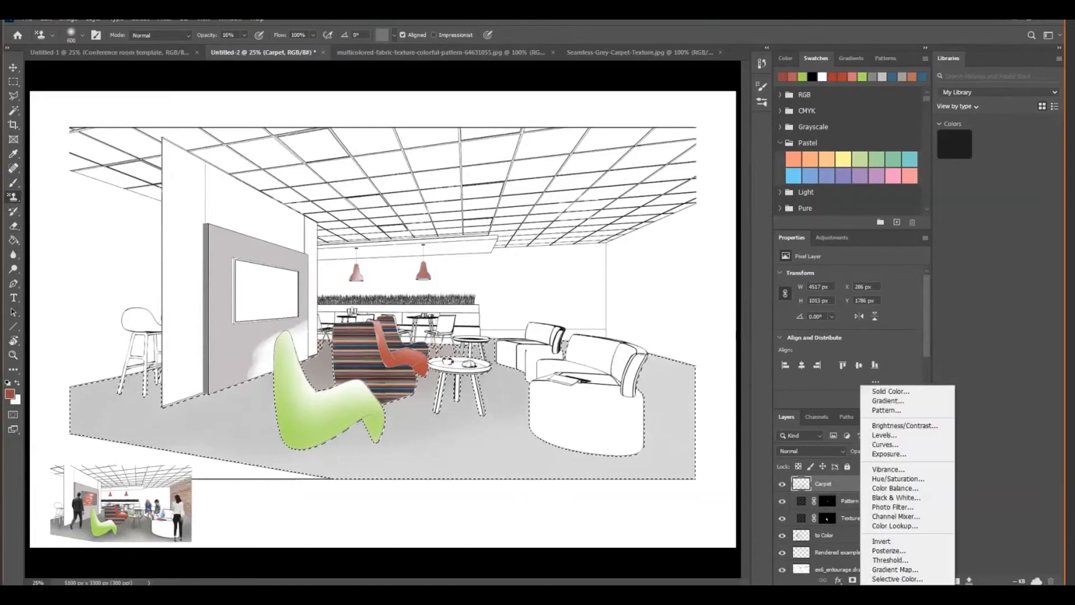
click(893, 408)
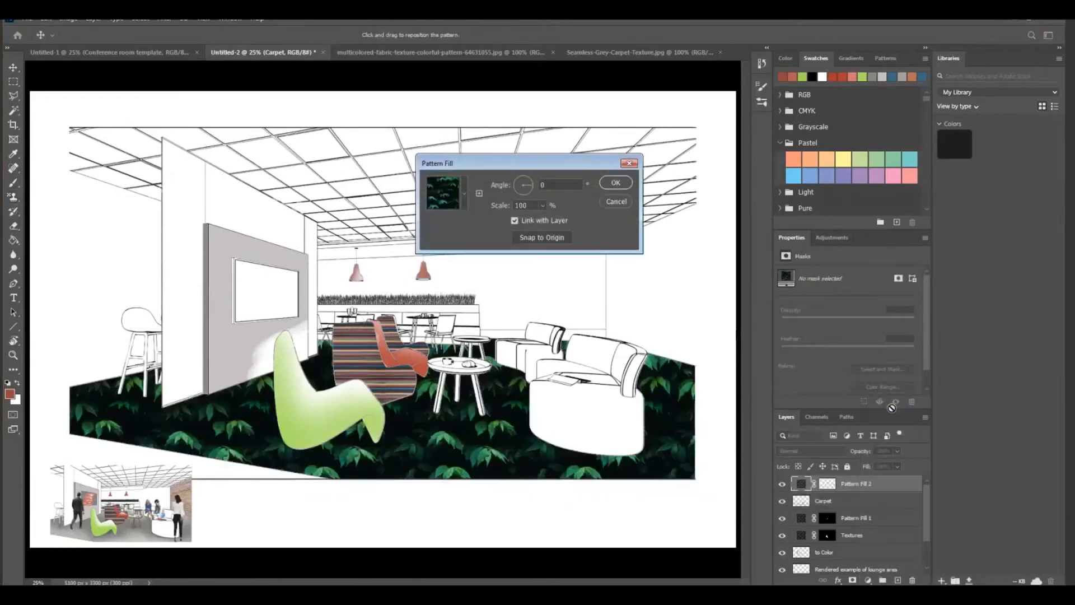
click(464, 194)
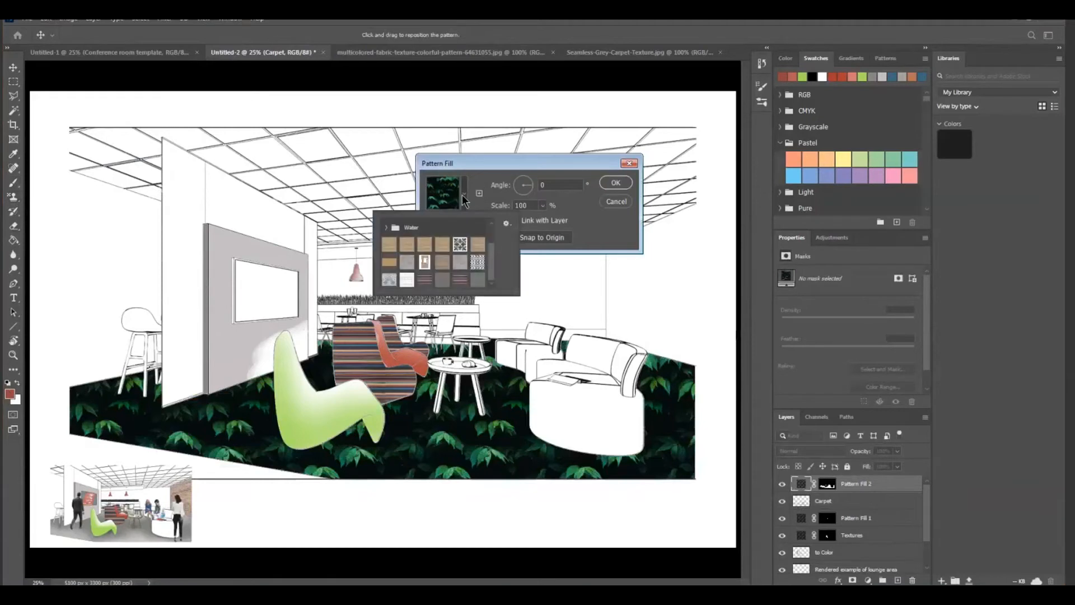
click(471, 275)
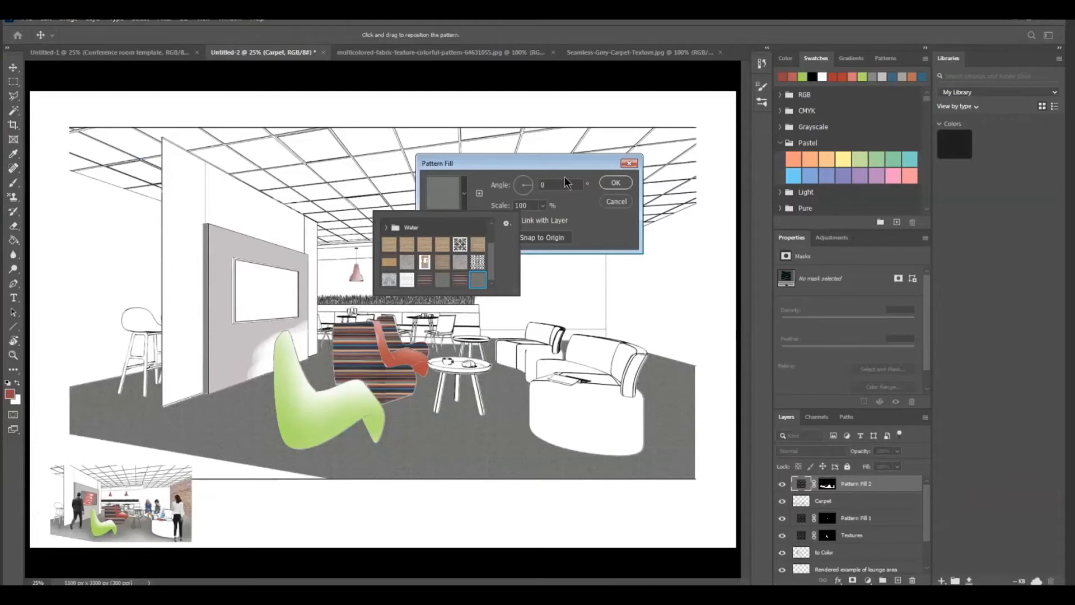
Set the carpet pattern's scale to 190% and apply the fill
click(535, 203)
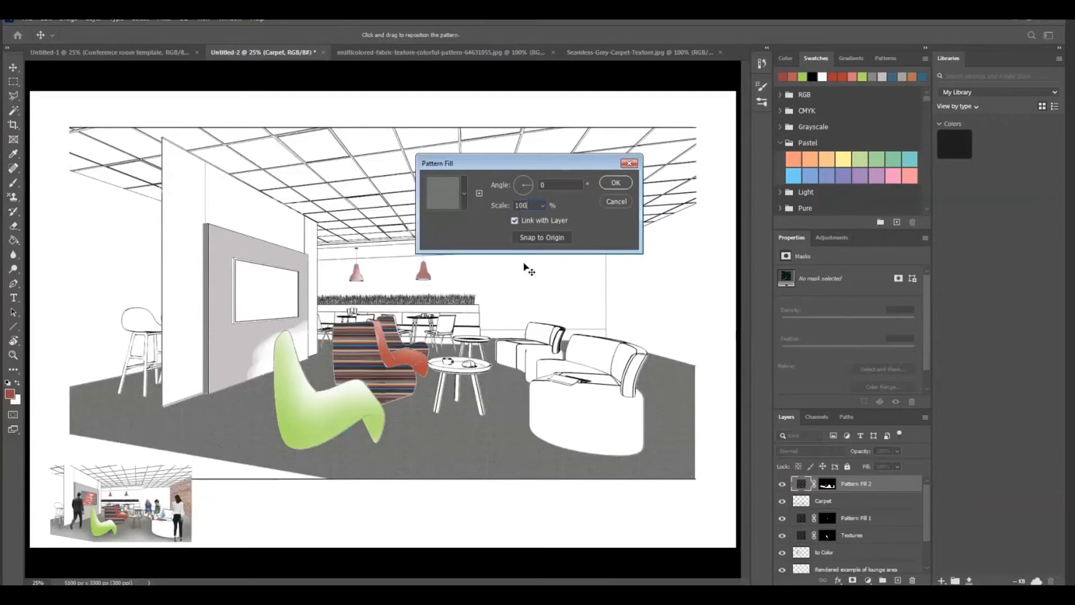
key(BackSpace)
key(BackSpace)
text(90)
click(616, 183)
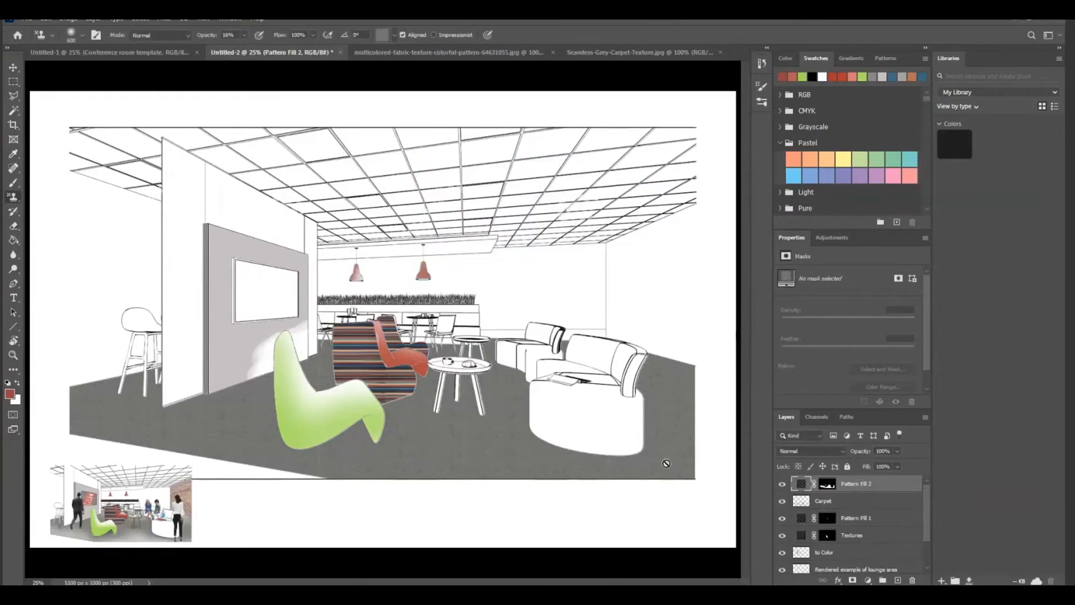
Rasterize the Pattern Fill 2 layer and toggle its visibility to compare it with the Carpet layer, leaving Pattern Fill 2 selected
right_click(882, 485)
click(915, 184)
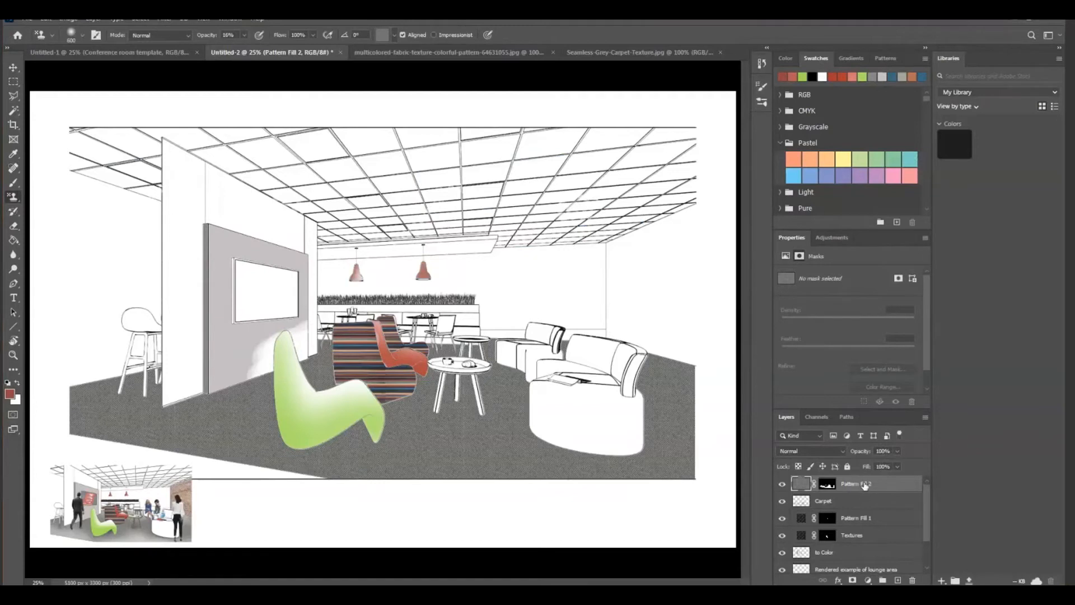
click(827, 503)
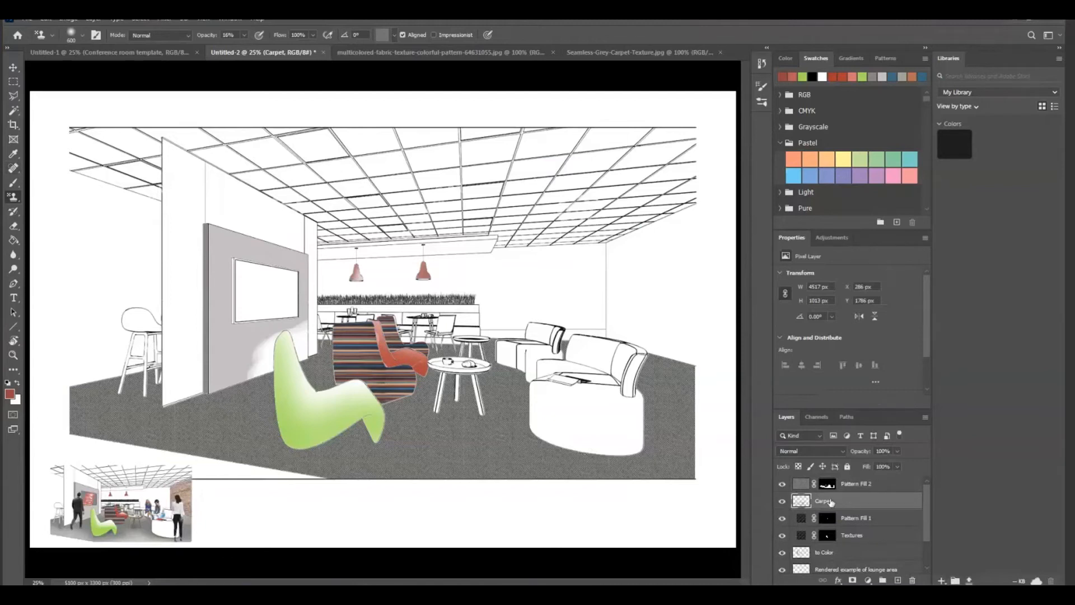
click(782, 485)
click(782, 485)
click(872, 485)
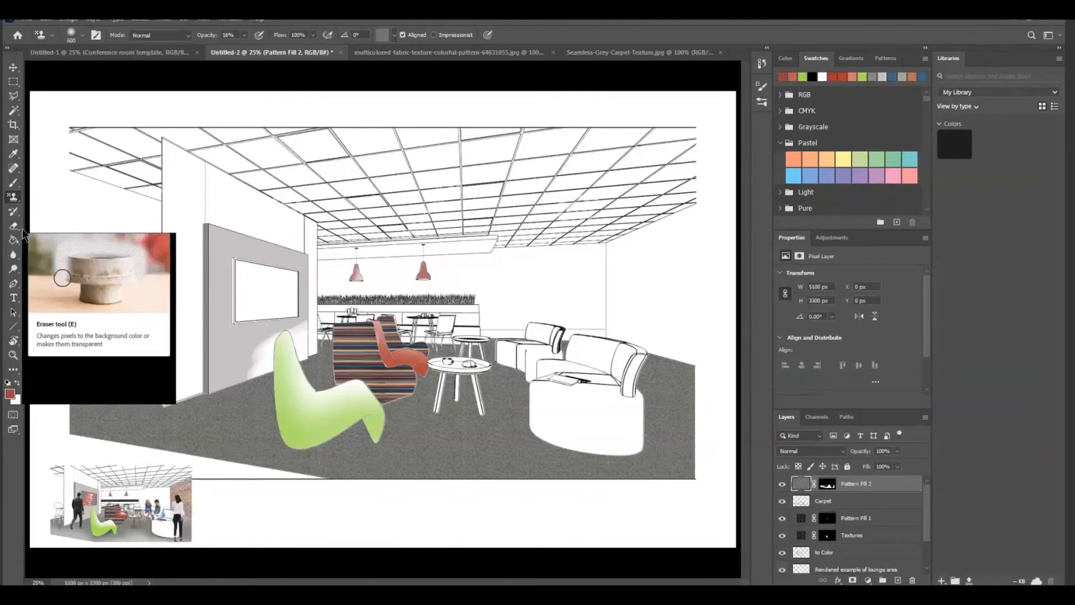
Lighten the carpet with the Dodge tool behind the coffee table, beside the curved sofa and near the bar stool
click(12, 272)
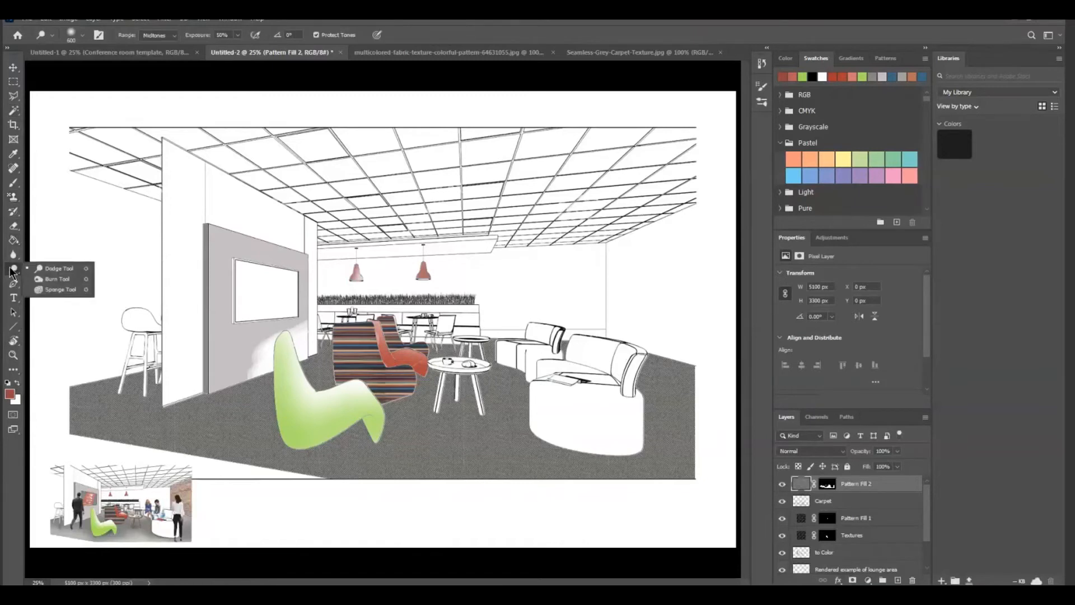
click(59, 267)
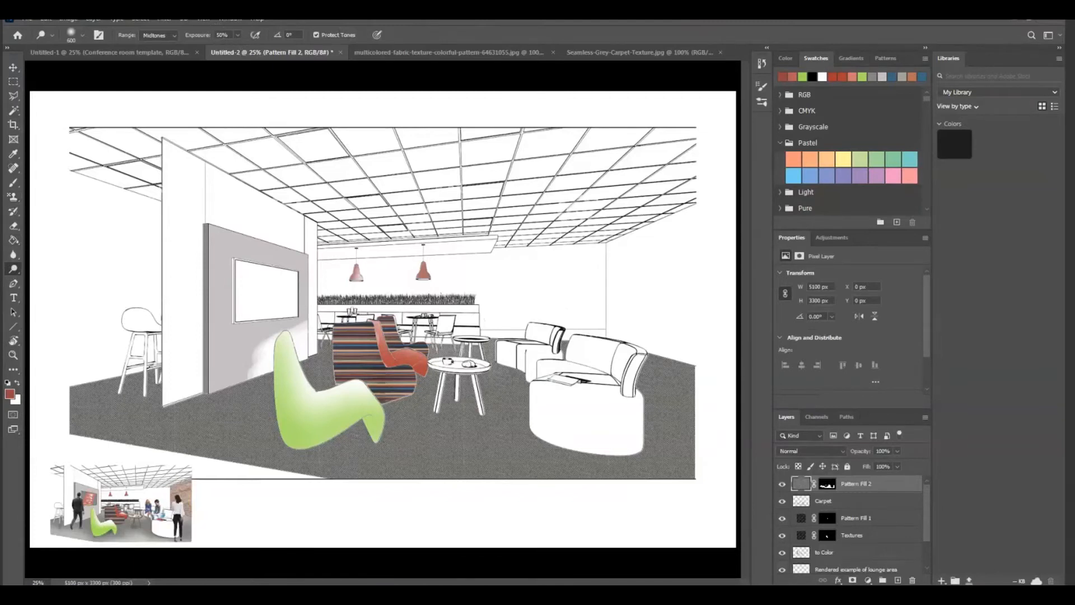
mouse_move(410, 349)
mouse_down()
mouse_move(500, 361)
mouse_move(524, 350)
mouse_up()
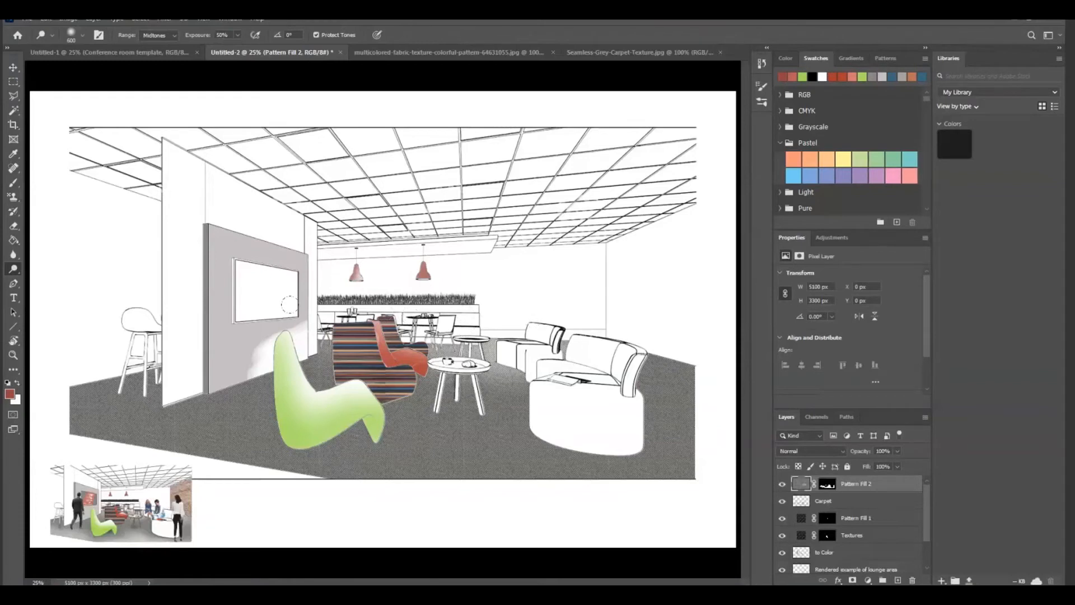
drag(658, 370, 672, 364)
mouse_move(121, 384)
mouse_down()
mouse_move(220, 389)
mouse_move(168, 399)
mouse_up()
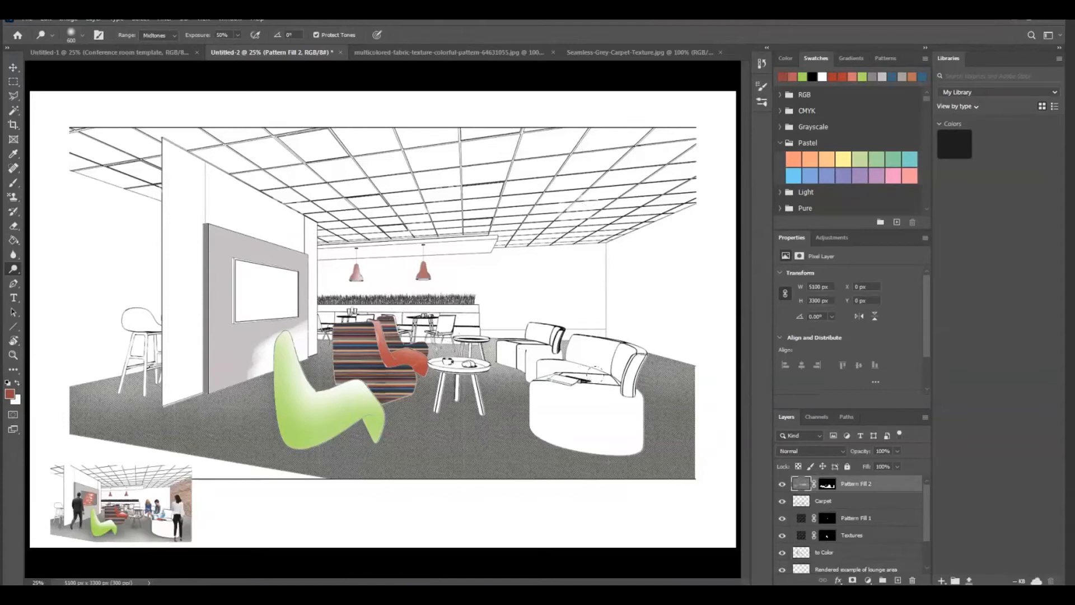
mouse_move(648, 384)
mouse_down()
mouse_move(683, 388)
mouse_move(646, 384)
mouse_up()
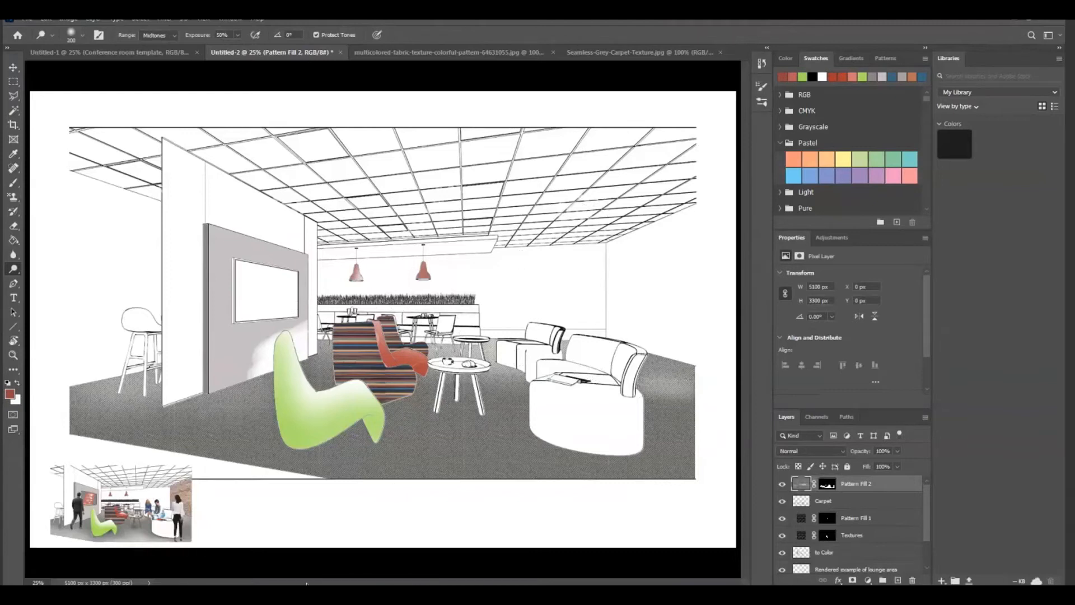
Darken the carpet with the Burn tool under the coffee table, the curved sofa, the green chair and the bar stool
mouse_move(292, 595)
right_click(14, 269)
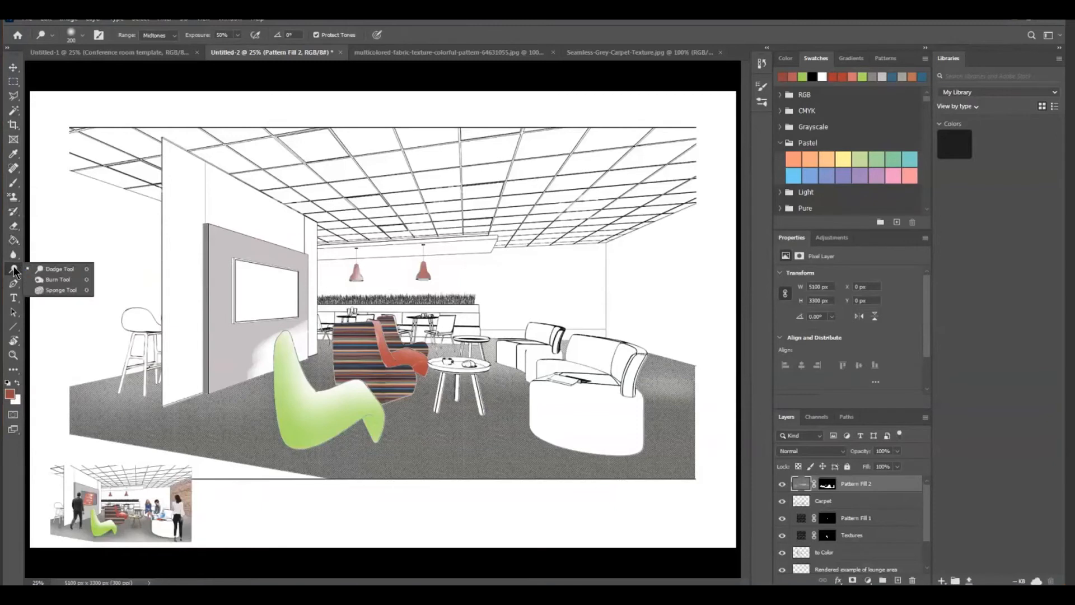
click(62, 279)
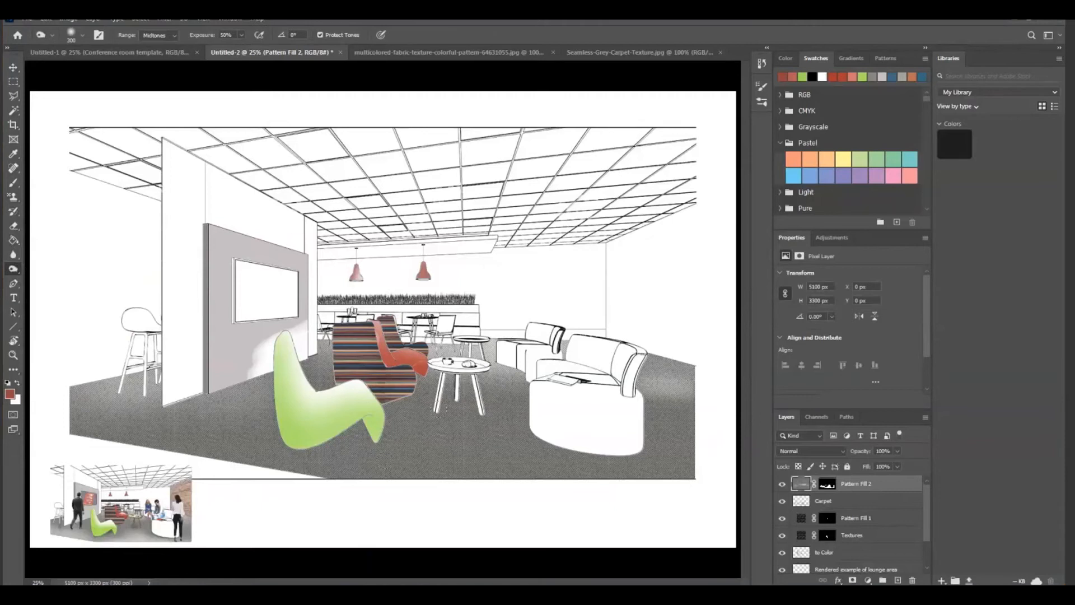
drag(442, 401, 471, 415)
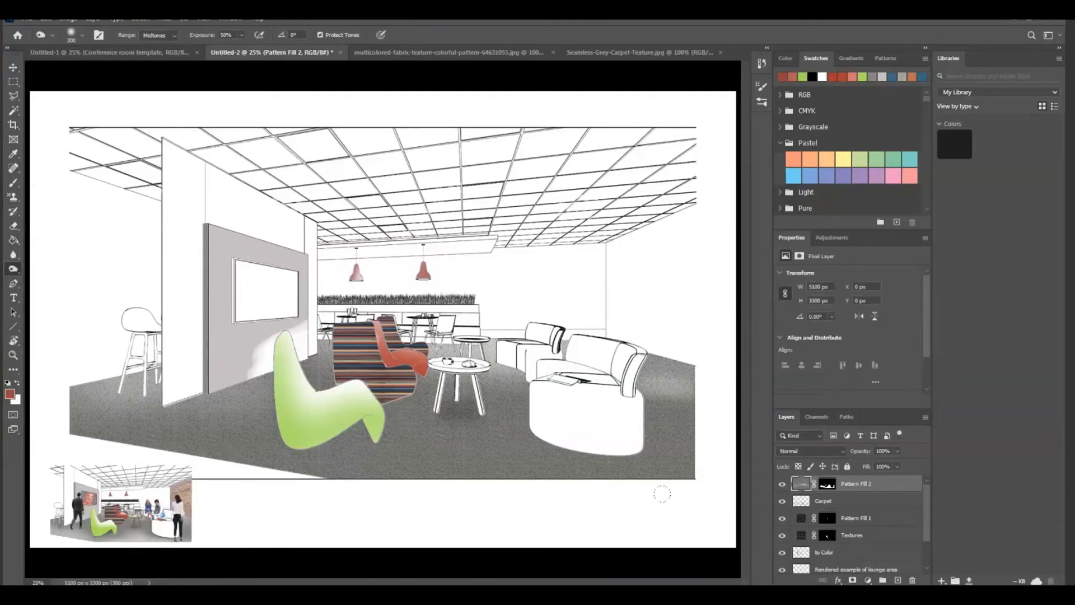
drag(535, 431, 621, 436)
drag(298, 439, 381, 443)
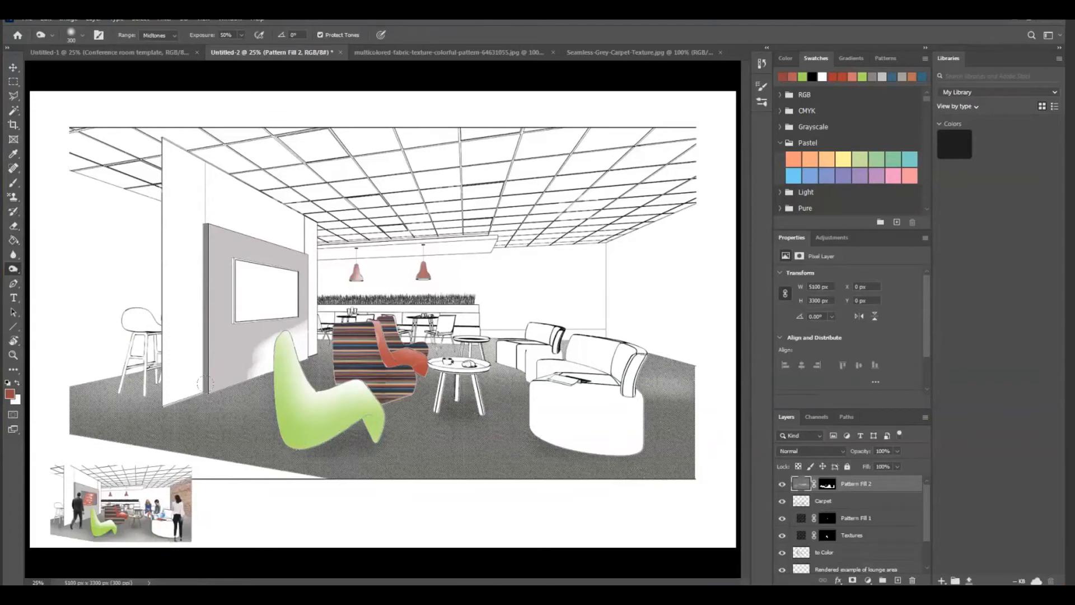
mouse_move(108, 390)
mouse_down()
mouse_move(135, 377)
mouse_move(80, 376)
mouse_up()
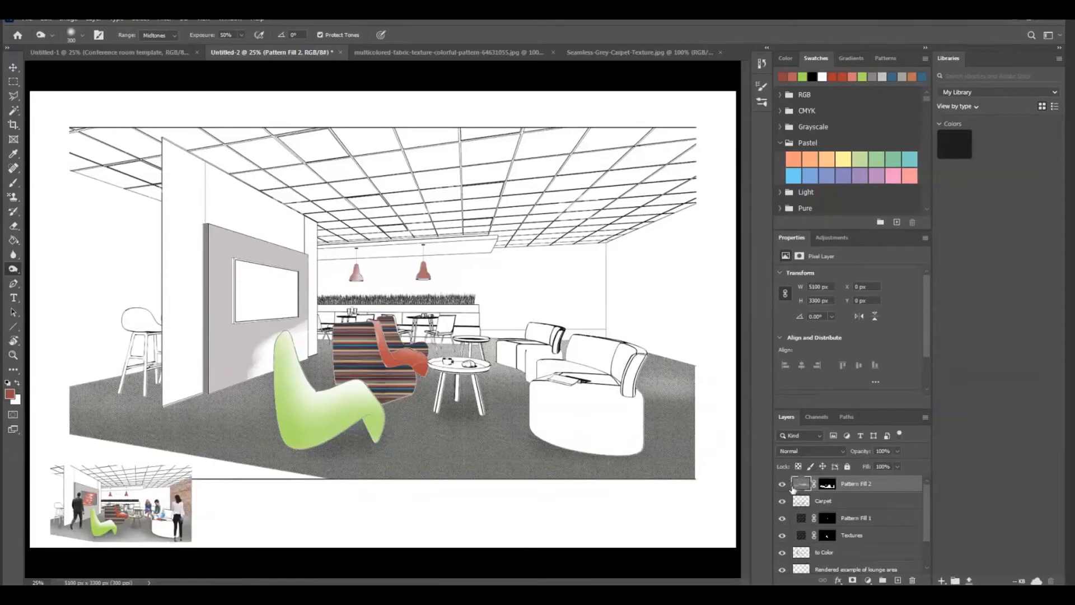
Burn shading into the lower part of the green chair on the to Color layer, and reselect Pattern Fill 2
click(838, 553)
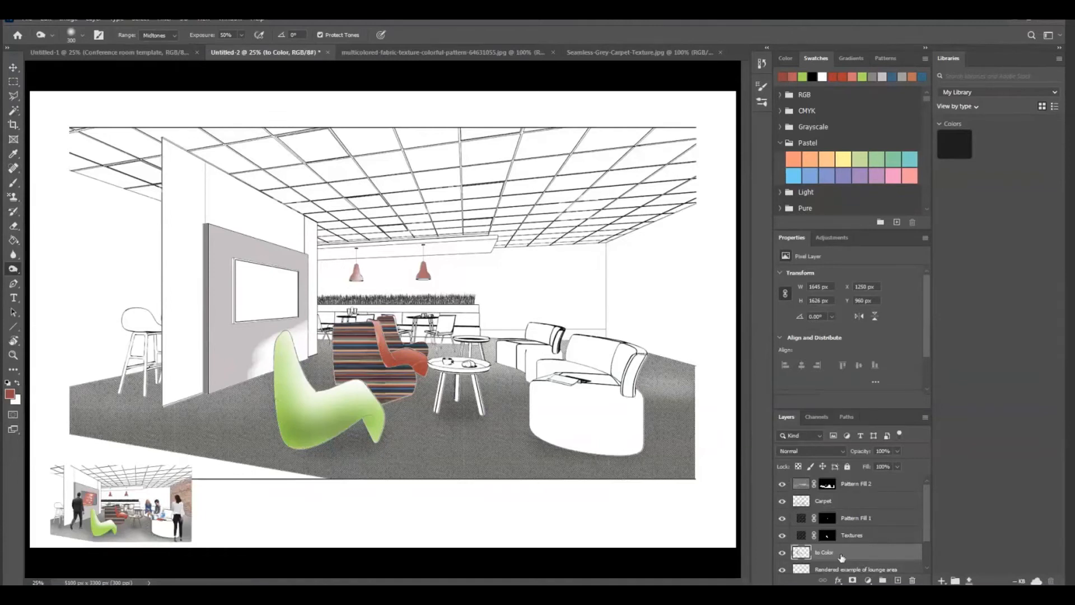
click(867, 484)
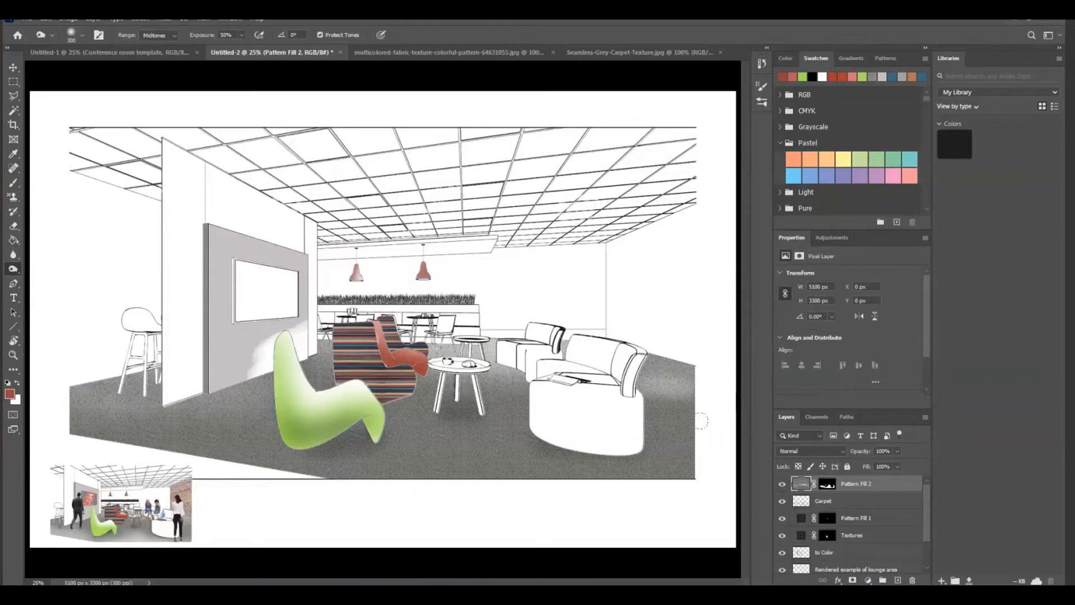
Place Brickwall.jpg as an embedded image above the Pattern Fill 2 layer
click(27, 20)
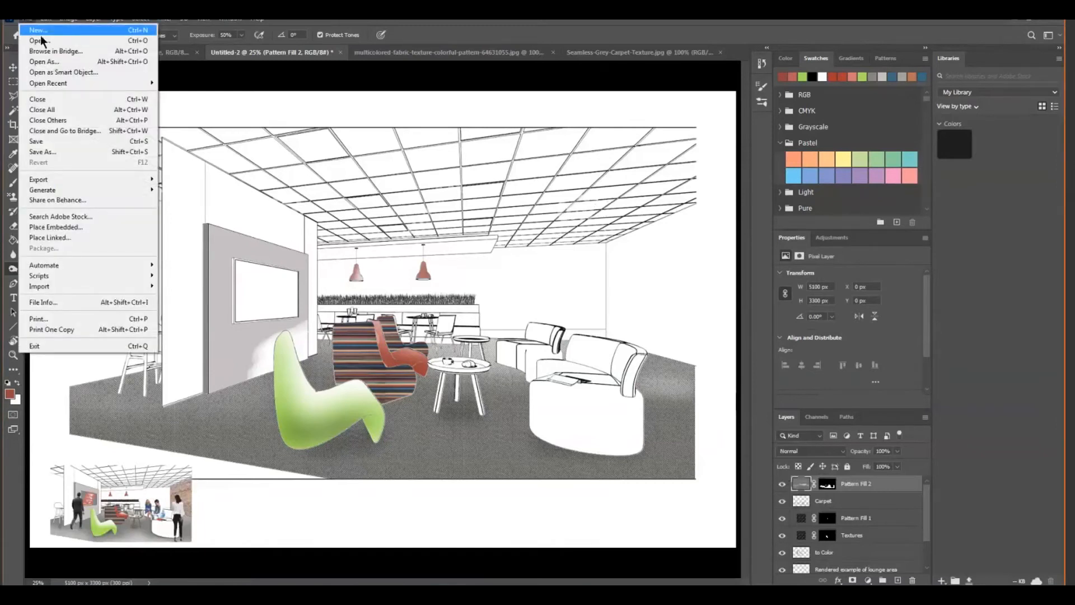
click(73, 229)
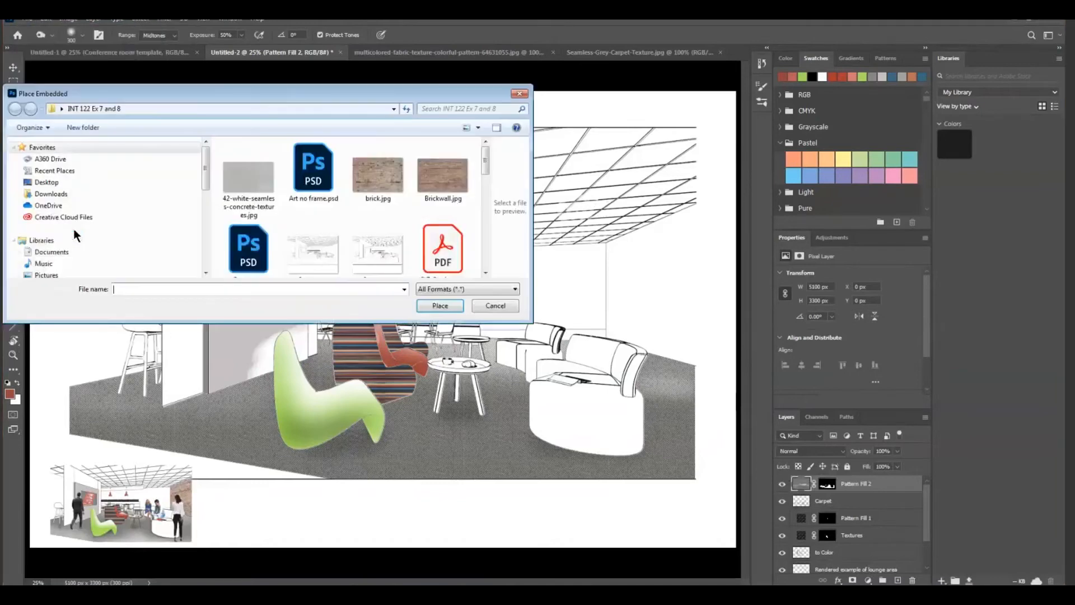
click(438, 173)
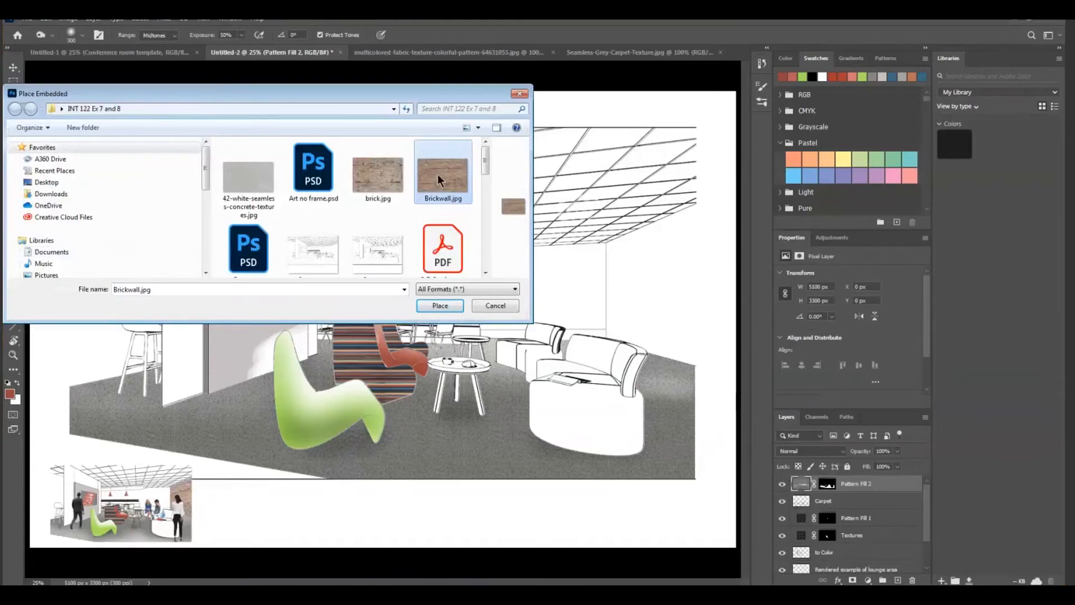
click(442, 307)
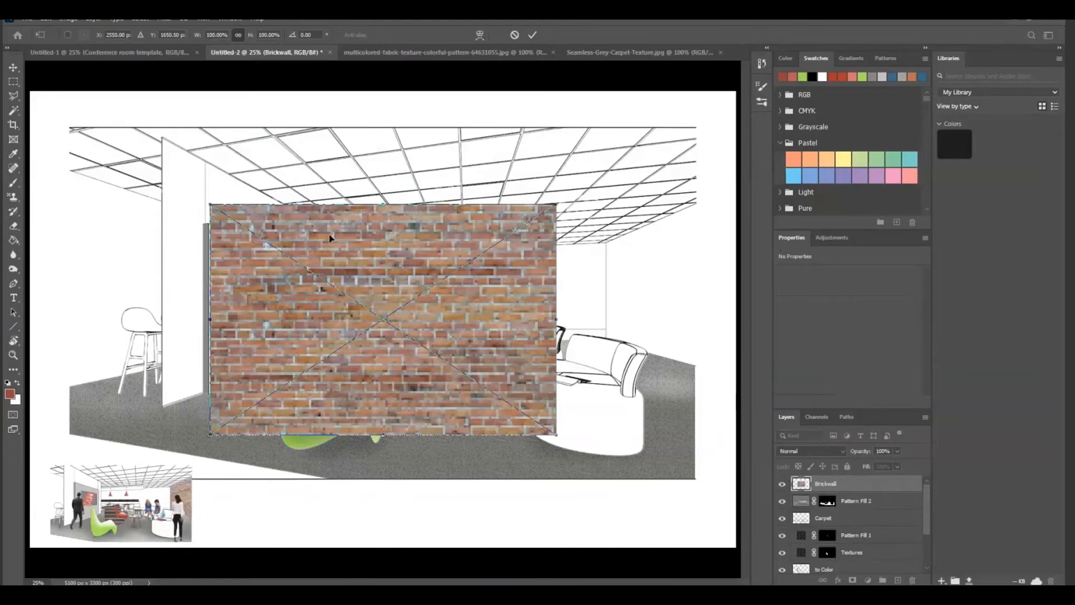
Move the brick image over the room's right wall and scale it down proportionally to about 47%
drag(330, 238, 726, 274)
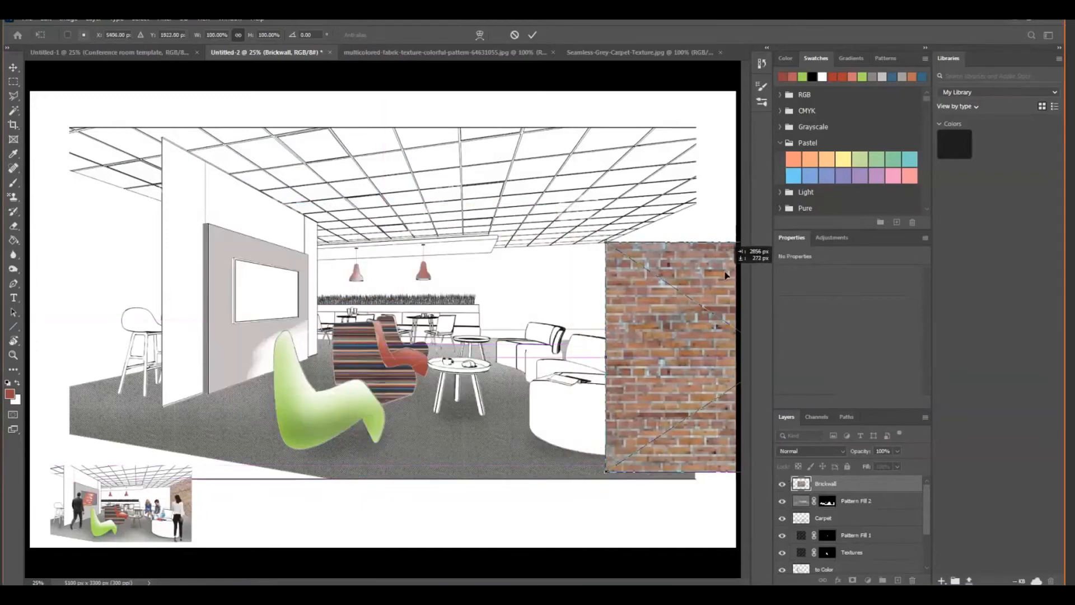
drag(725, 275, 726, 275)
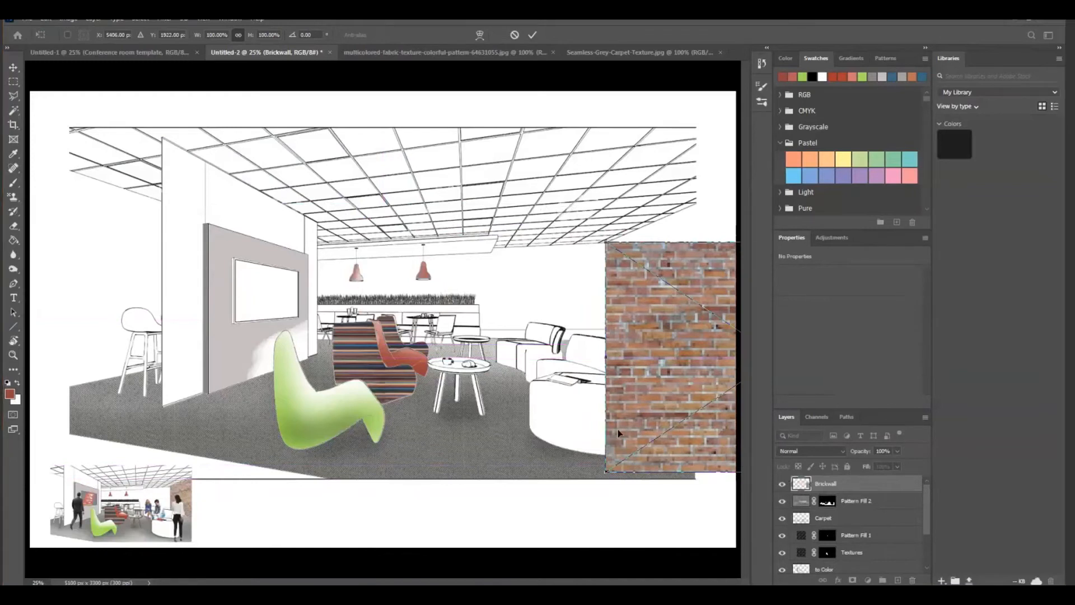
drag(606, 473, 706, 365)
drag(727, 304, 605, 298)
drag(604, 394, 664, 354)
drag(684, 278, 647, 278)
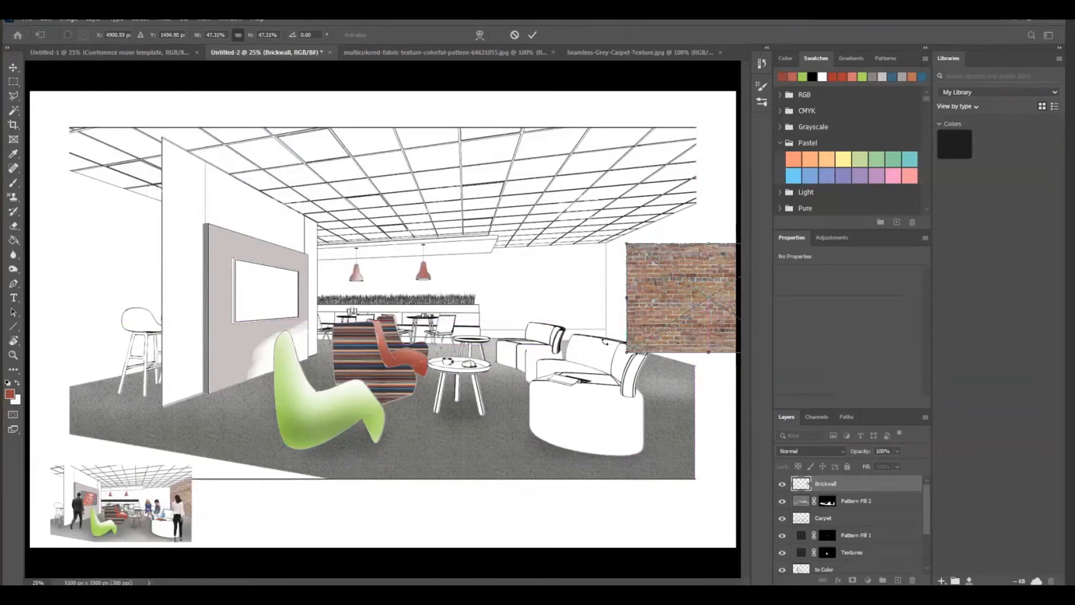
Scale the brick image to about 42%, align its left edge with the far corner of the right wall, and commit the placement
drag(654, 303, 633, 298)
drag(610, 355, 621, 338)
drag(645, 289, 629, 289)
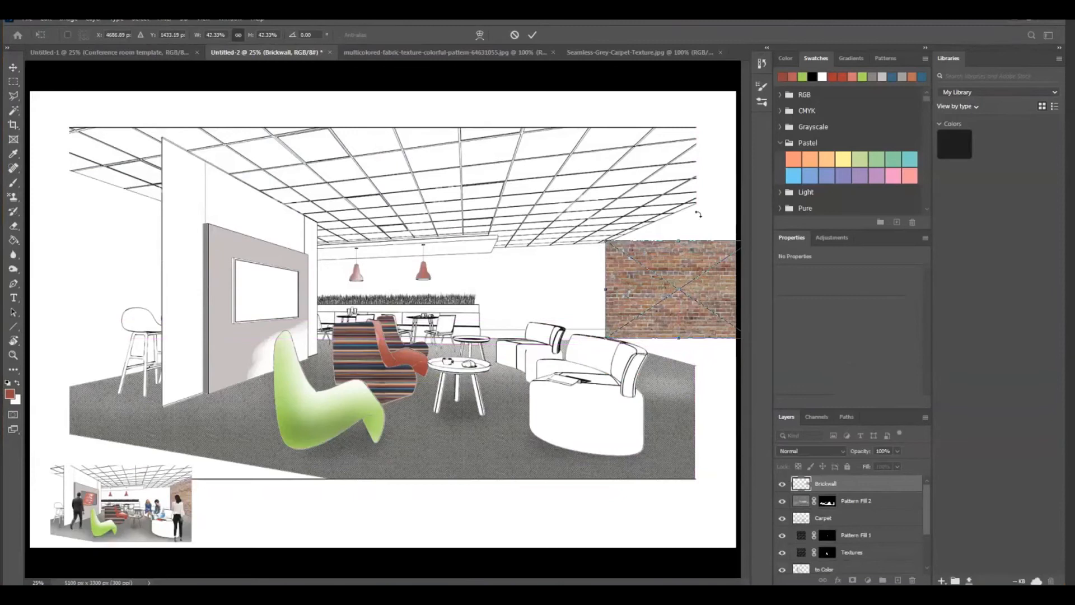
drag(646, 278, 663, 358)
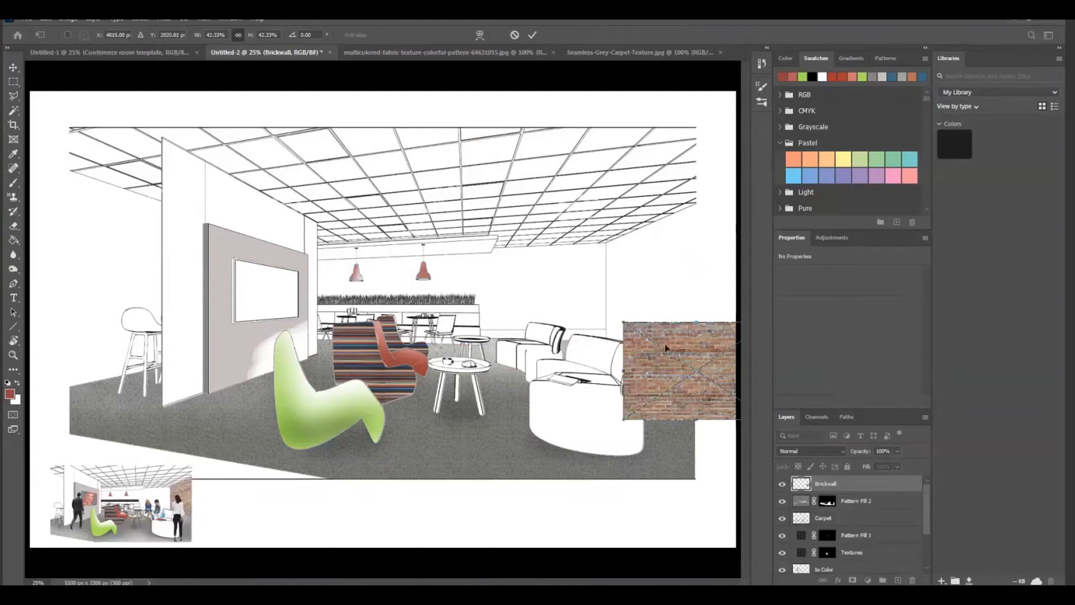
drag(675, 344, 657, 264)
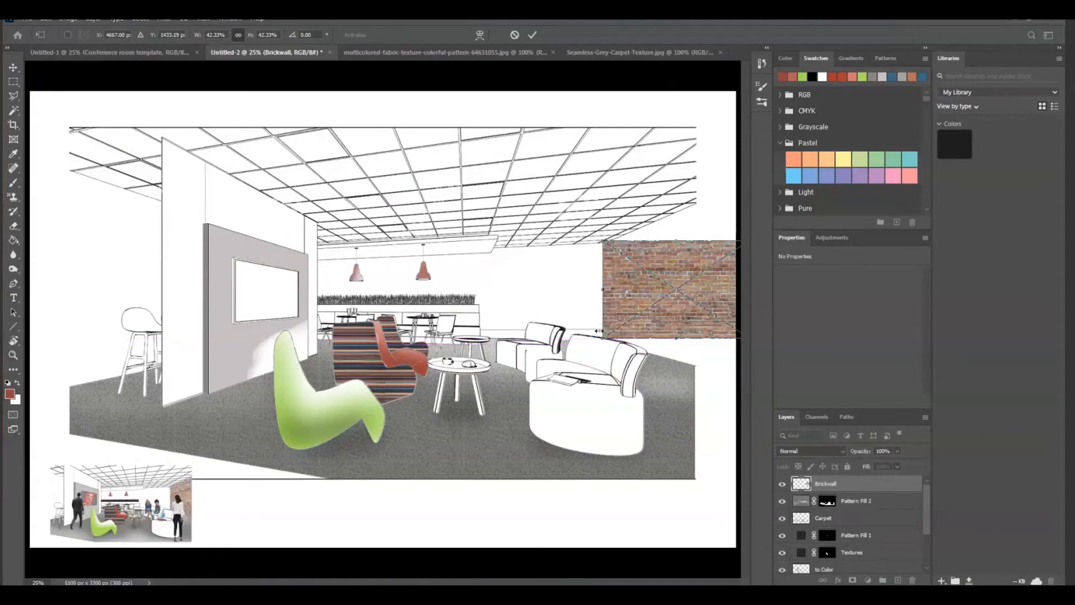
drag(606, 268, 627, 270)
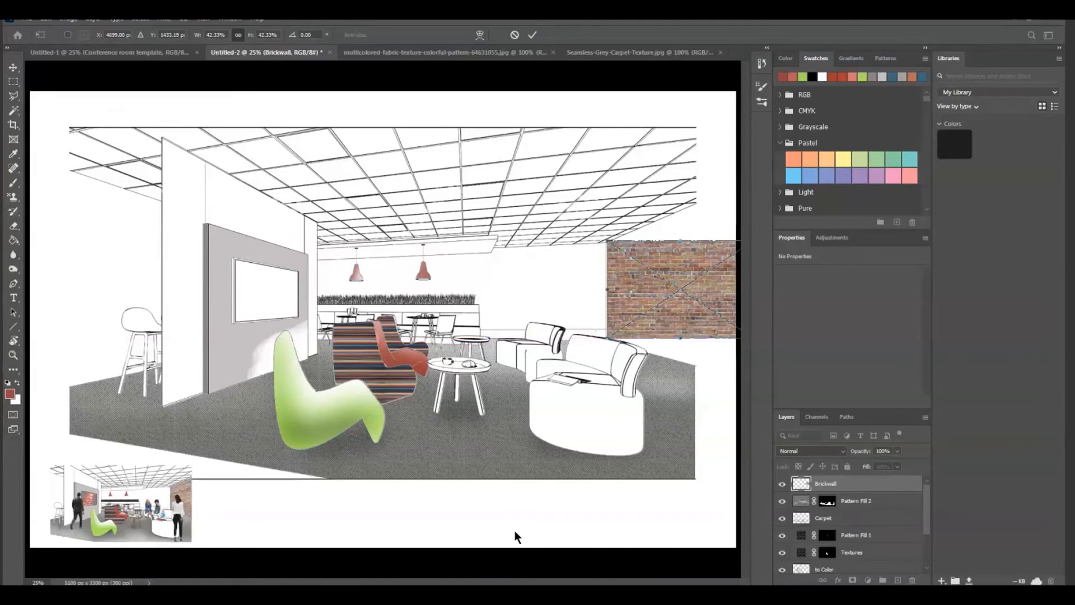
key(Return)
Rasterize the Brickwall layer
key(o)
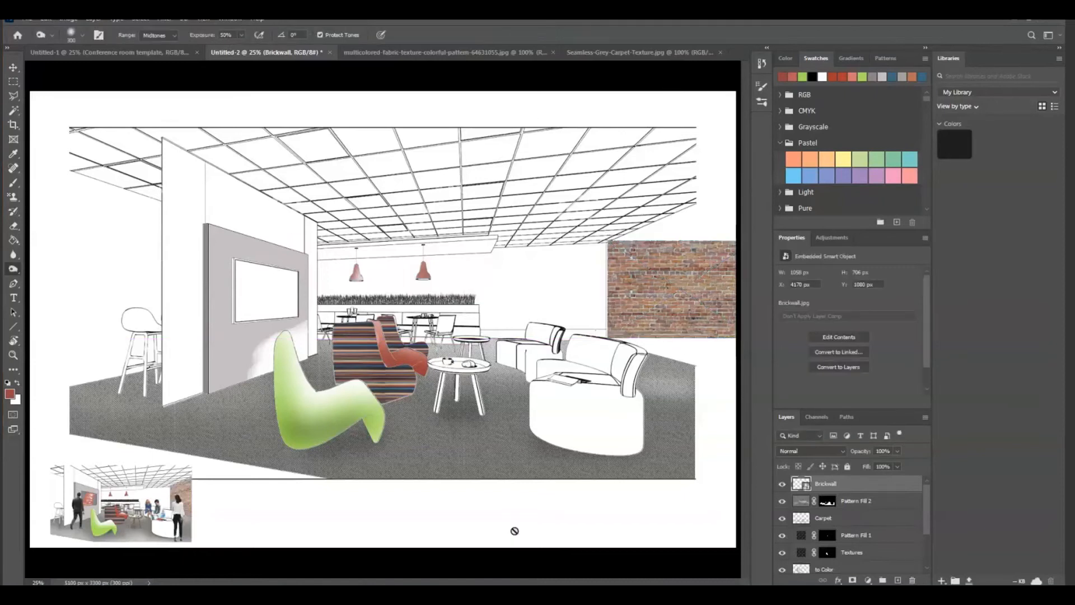
right_click(838, 485)
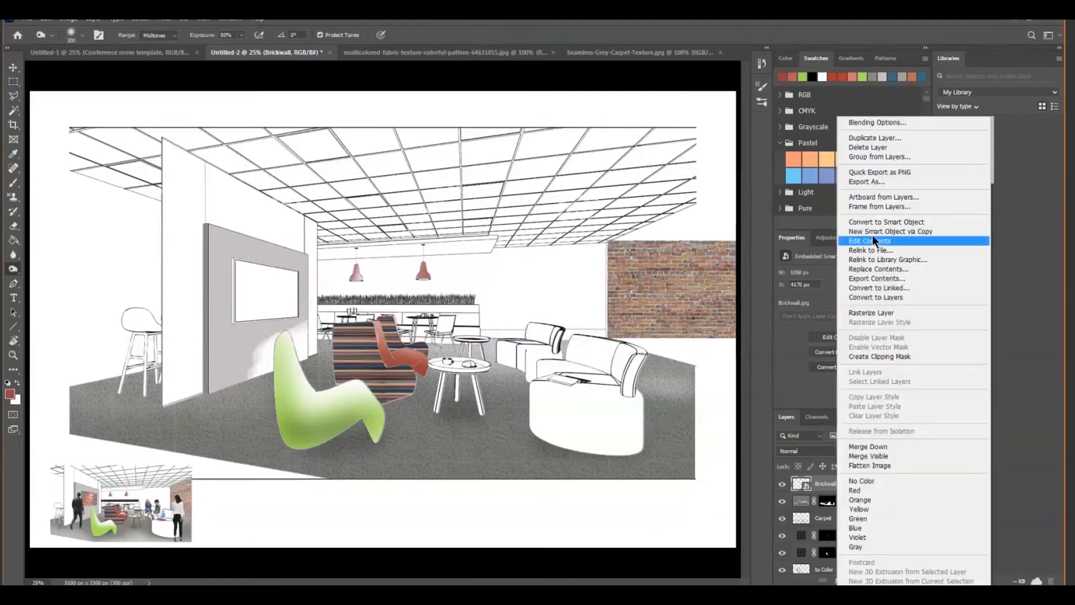
click(867, 314)
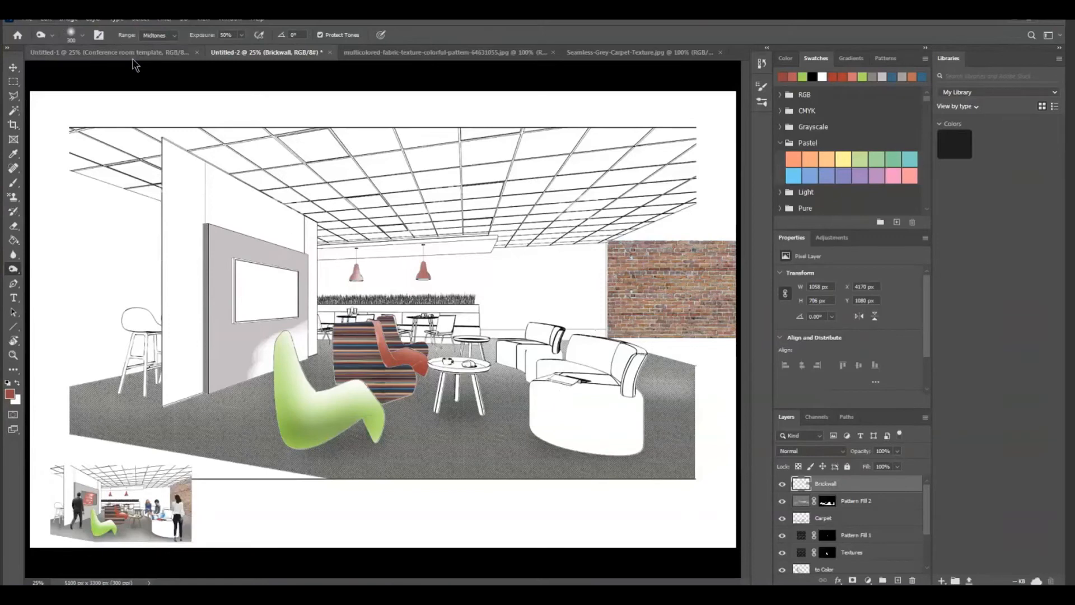
click(47, 20)
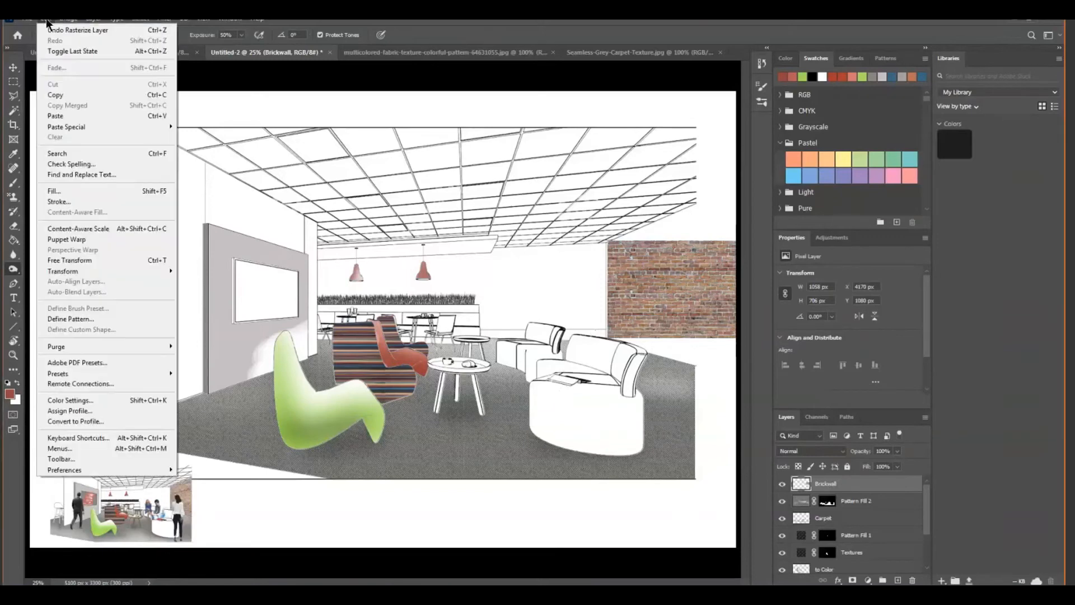
mouse_move(63, 272)
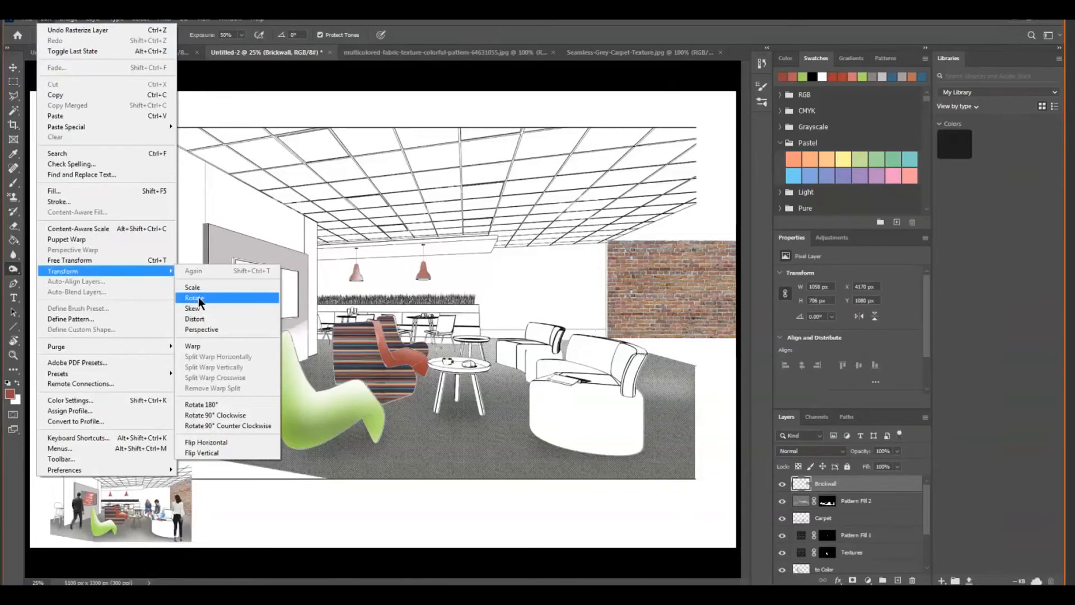
click(203, 328)
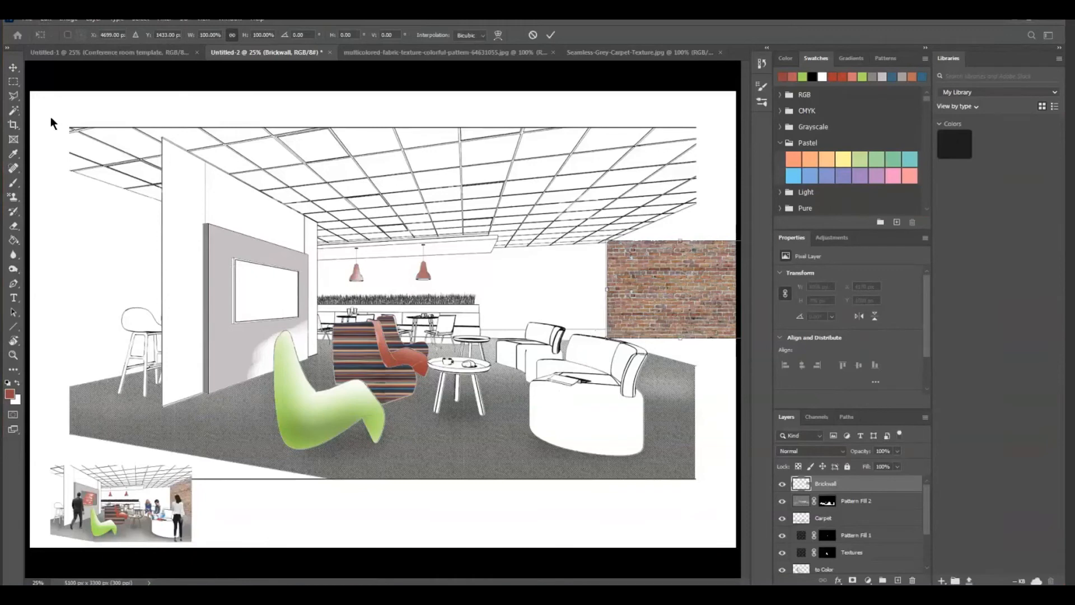
Apply a Perspective transform to the Brickwall layer, flaring its outer edge to about 226% height along the right wall's ceiling and floor lines
click(14, 356)
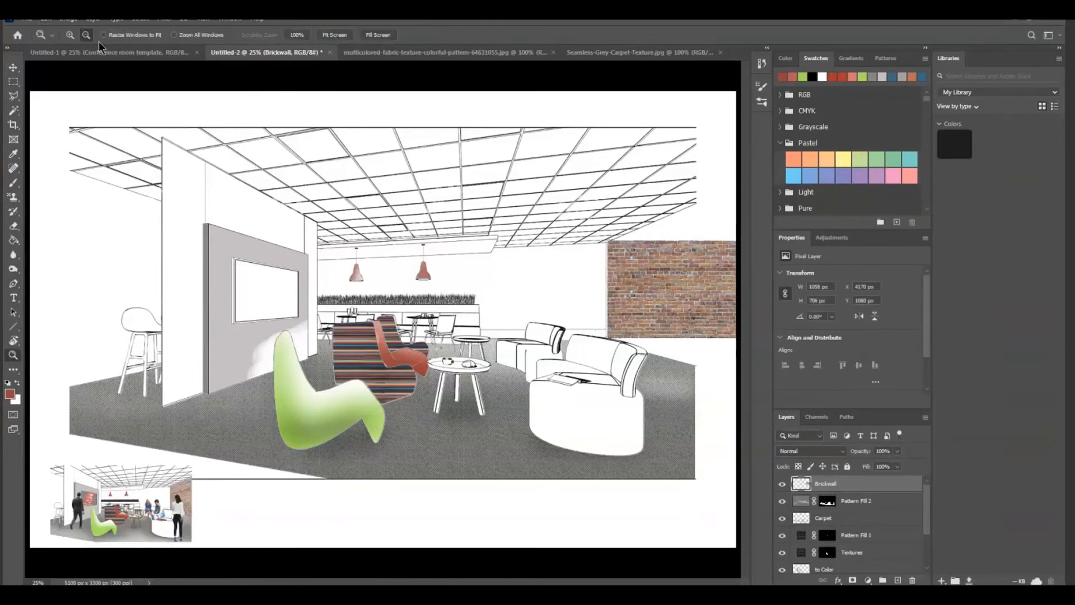
alt+click(465, 511)
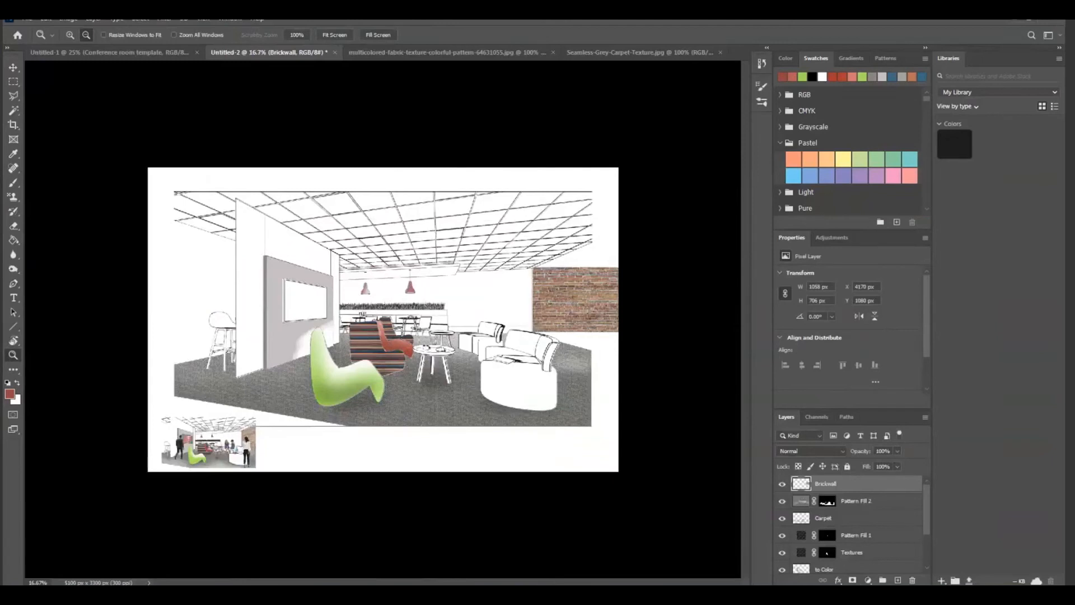
click(47, 20)
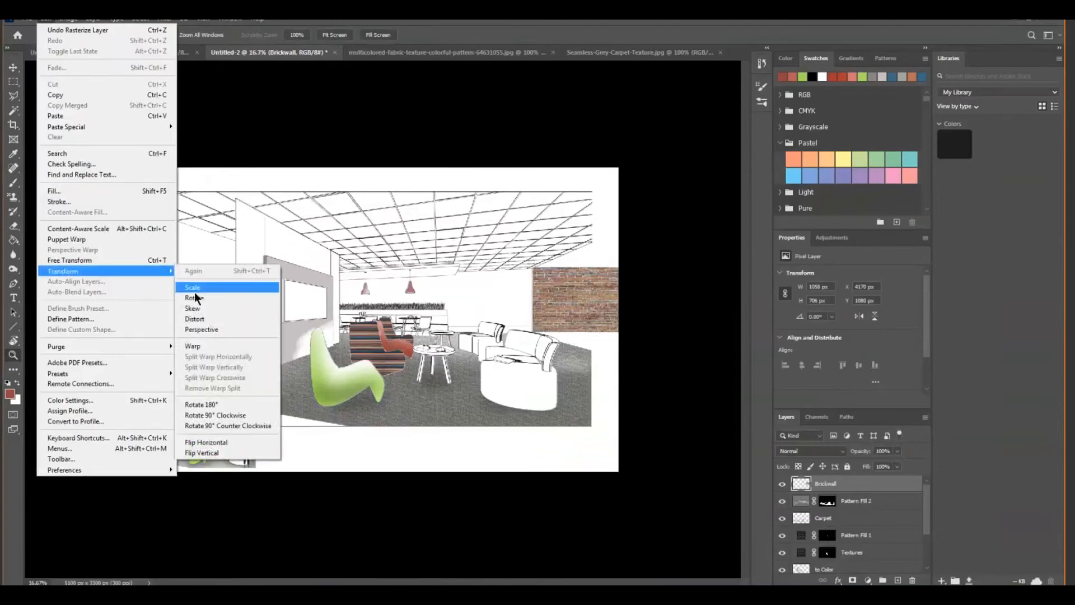
click(197, 329)
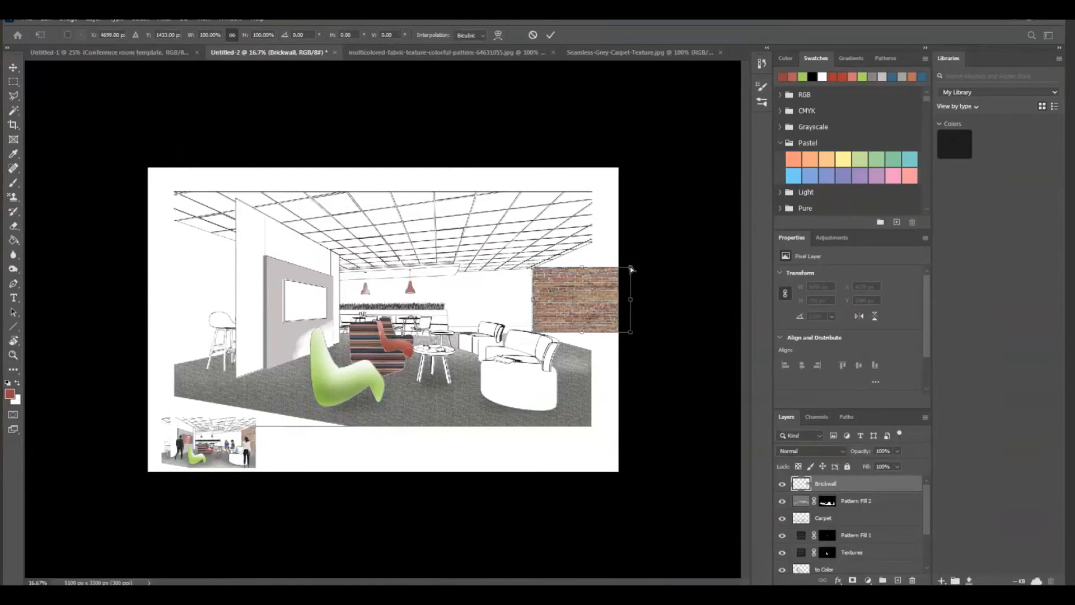
drag(632, 269, 621, 227)
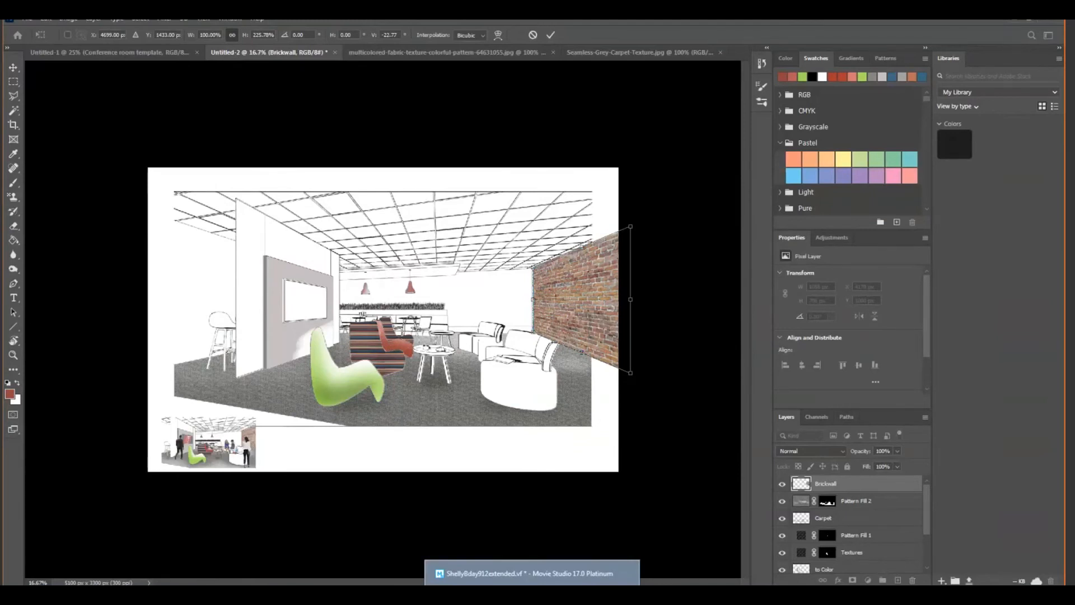
key(Return)
Reduce the Brickwall layer's opacity to 50%
key(z)
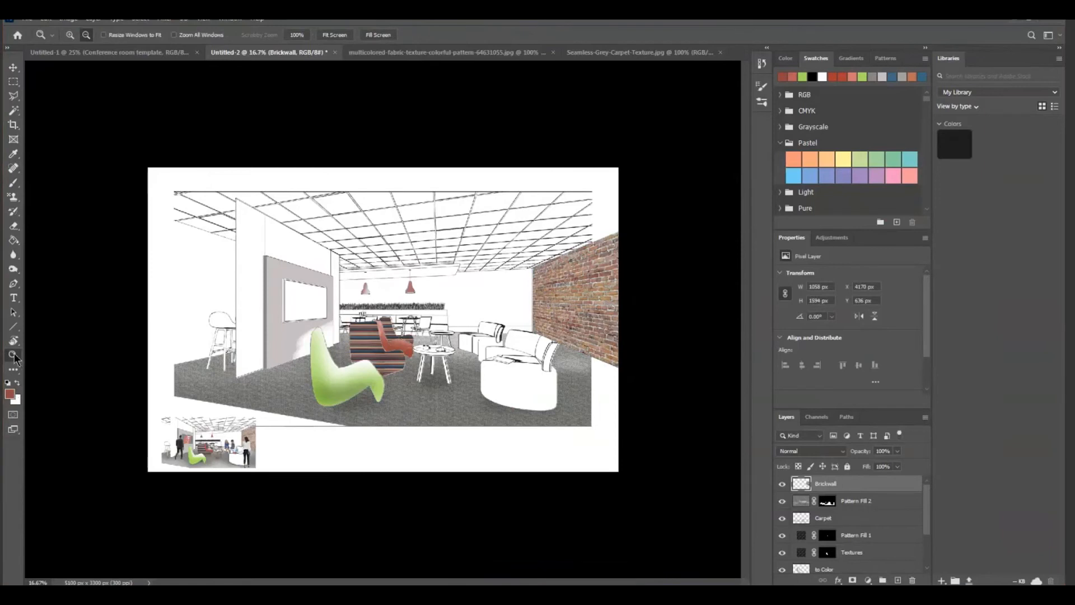
click(70, 34)
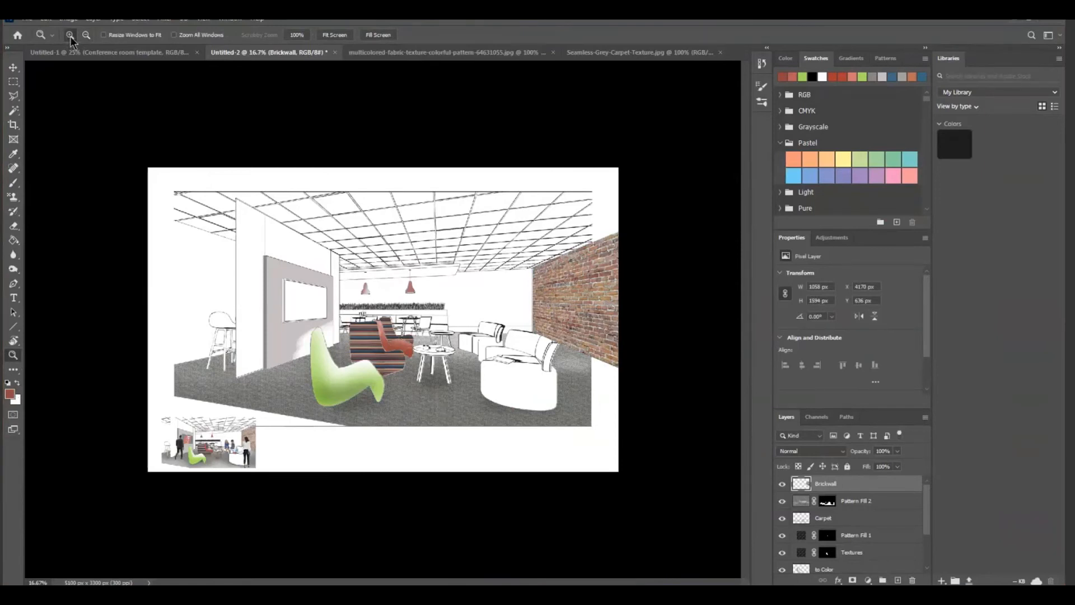
click(553, 390)
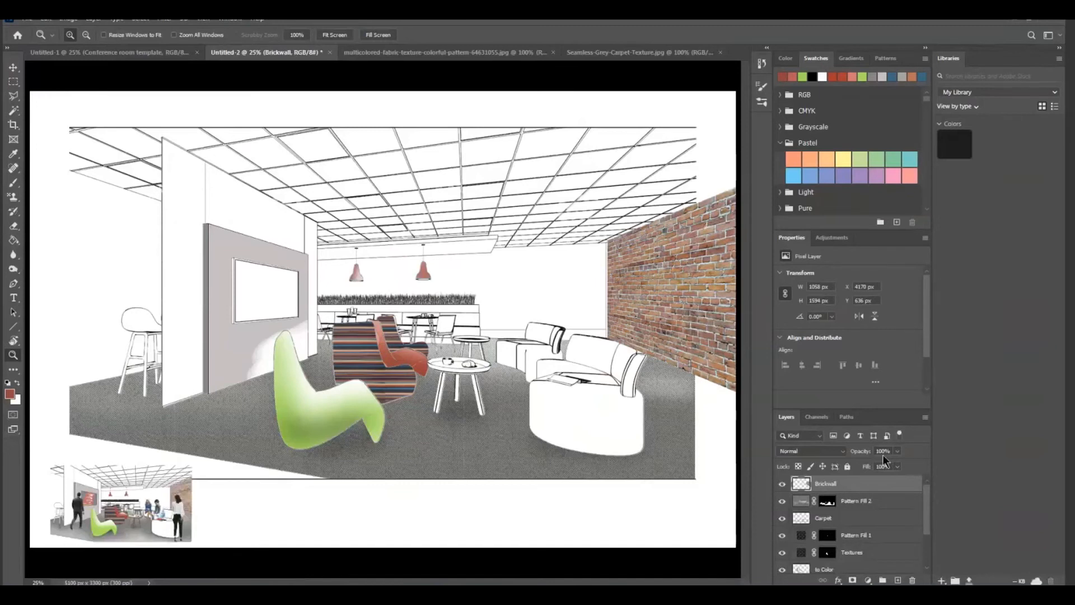
click(897, 451)
drag(898, 463, 872, 464)
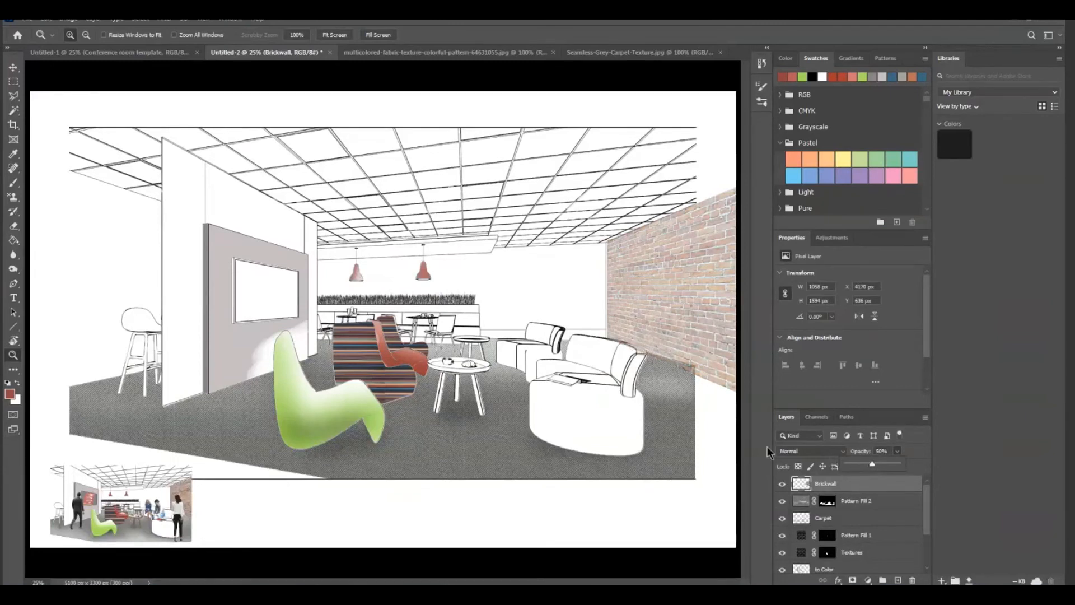
Erase the Brickwall texture where it overlaps the sofa back, using a smaller eraser brush
click(847, 486)
click(13, 240)
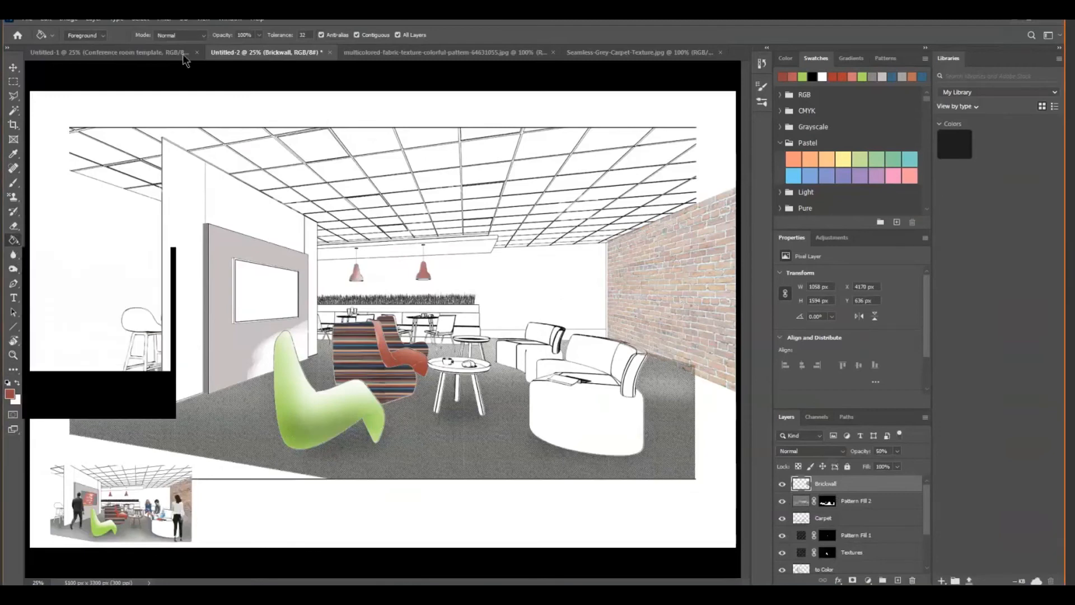
key(e)
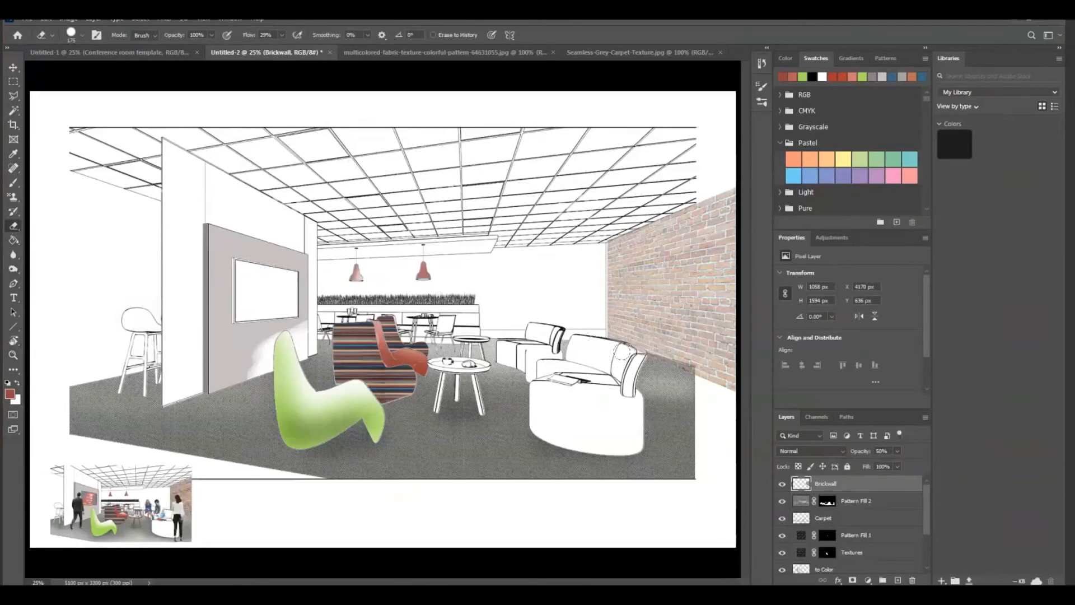
key(bracketleft)
key(bracketleft)
key(bracketleft)
key(bracketleft)
key(bracketleft)
key(bracketleft)
key(bracketleft)
drag(838, 489, 835, 486)
click(45, 20)
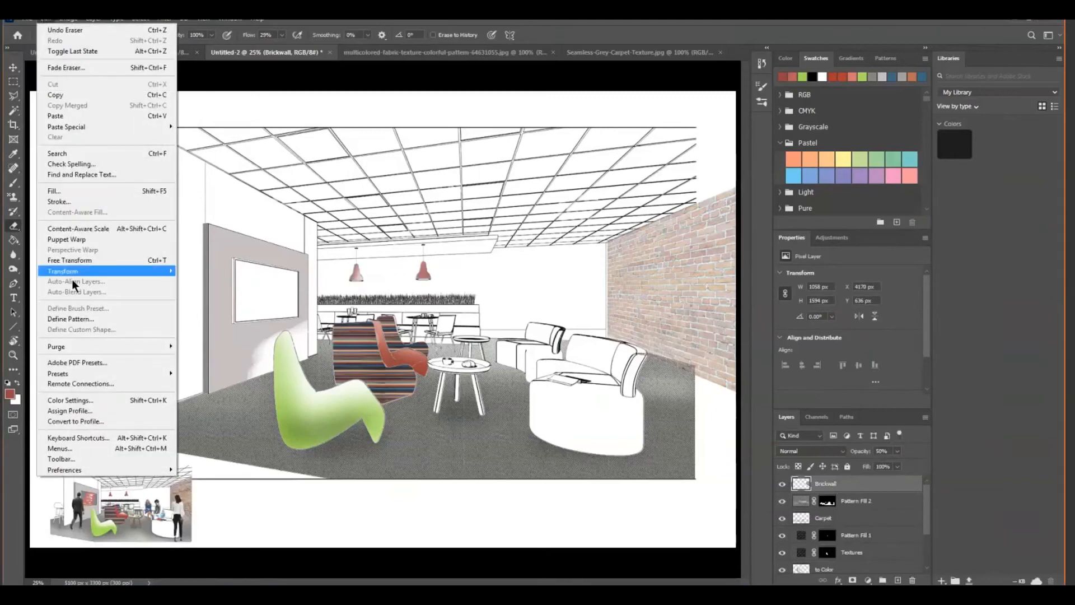
mouse_move(78, 270)
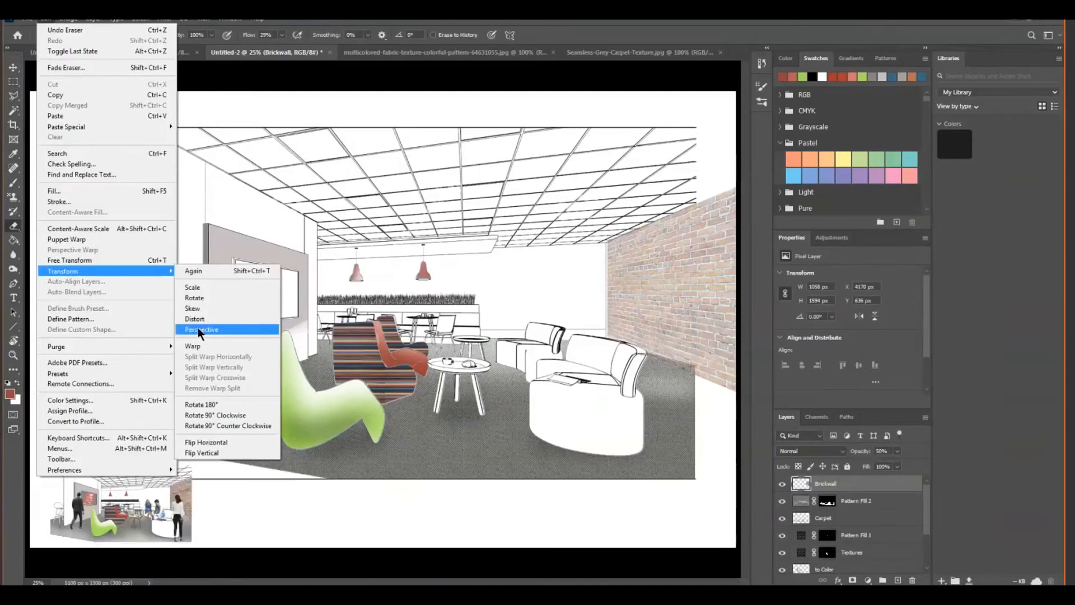
click(201, 310)
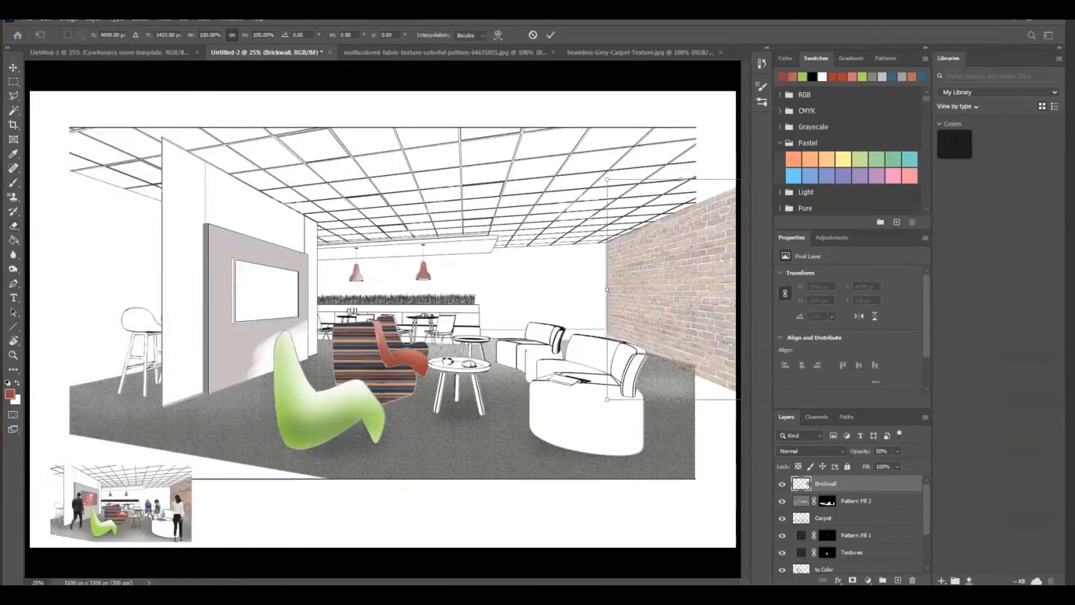
Skew the Brickwall layer, raising its lower outer corner by about -5.8° vertical skew, and commit the transform
click(13, 354)
click(86, 35)
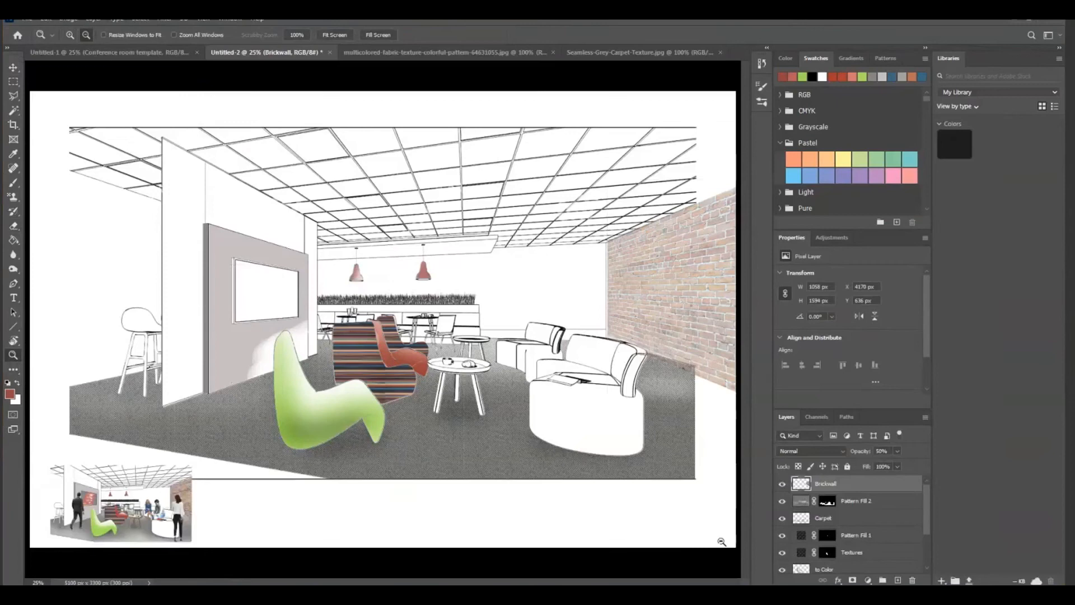
click(677, 526)
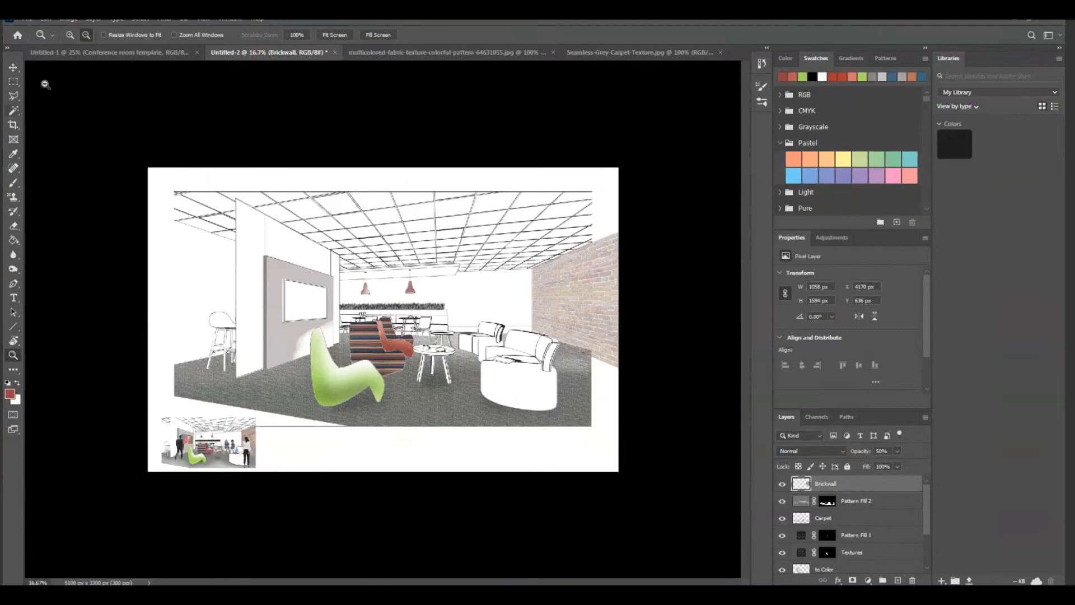
click(44, 19)
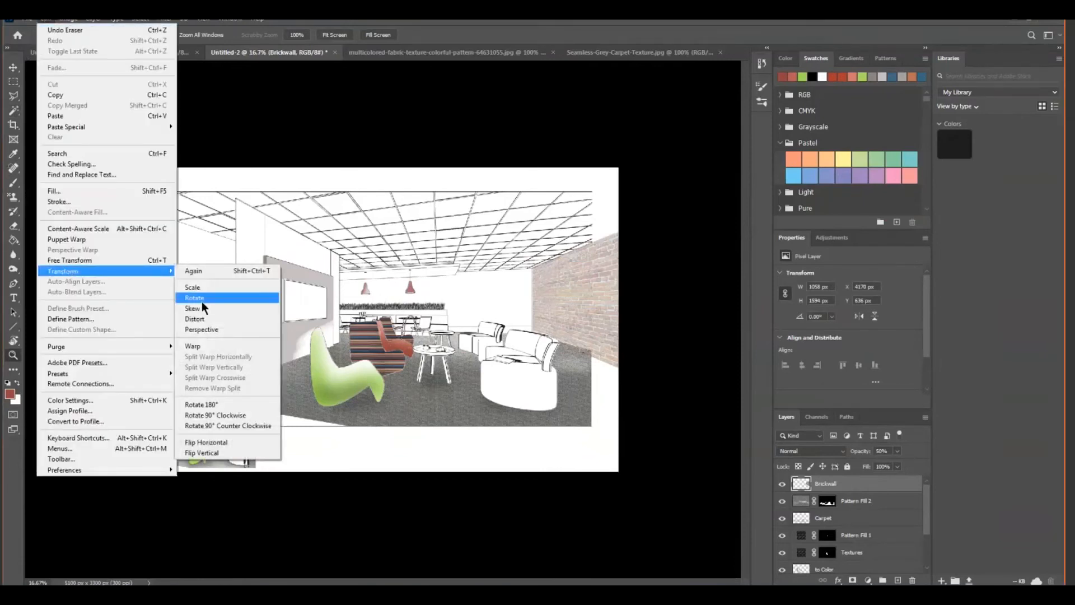
click(199, 310)
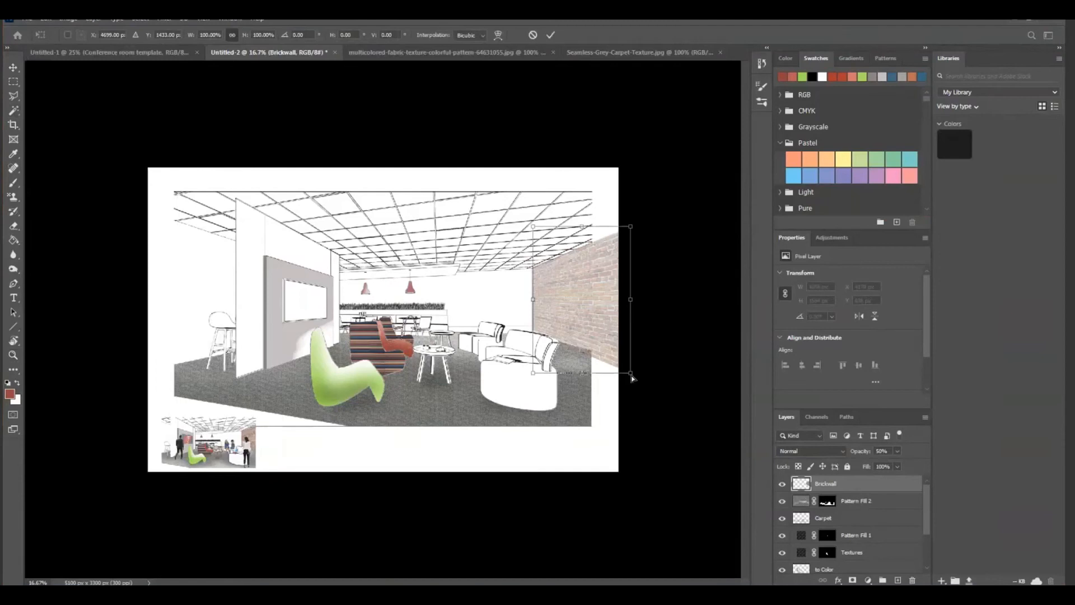
drag(631, 374, 631, 366)
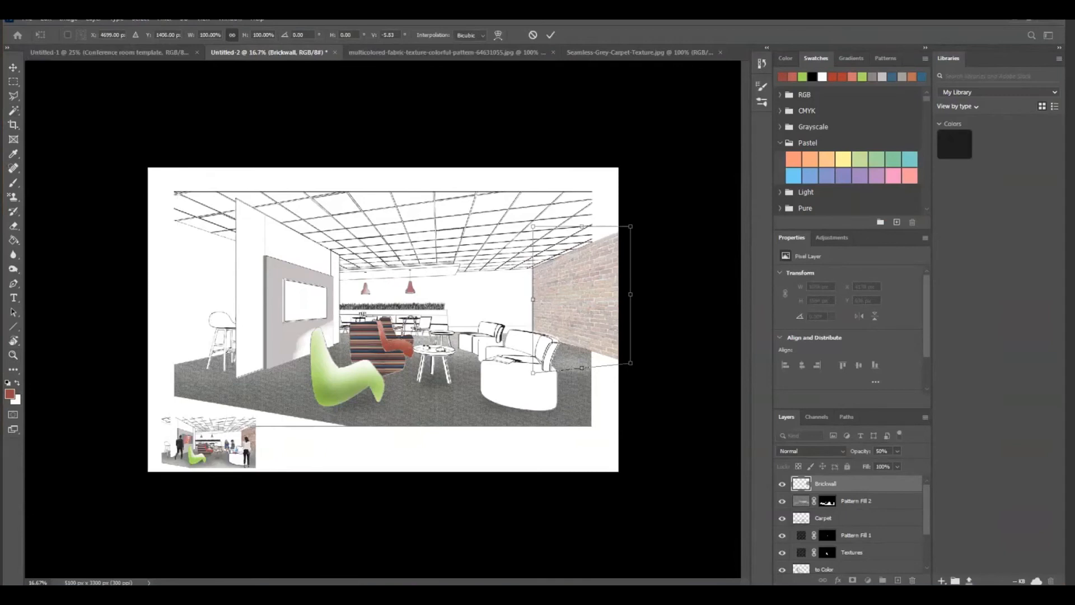
key(Return)
key(z)
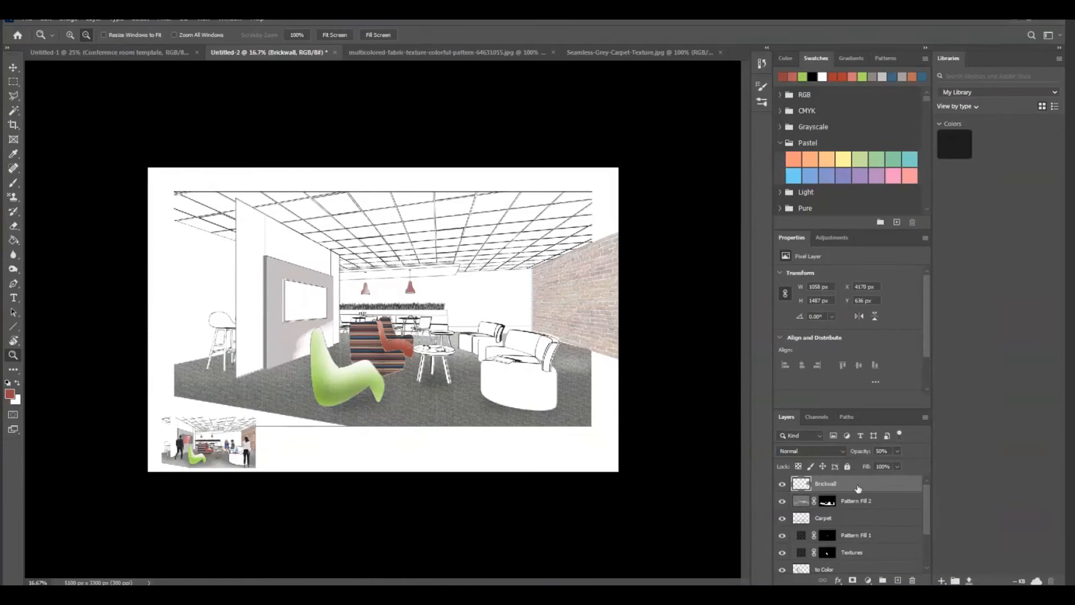
Delete the brick texture extending past the perspective drawing's right edge using rectangular selections, and deselect
click(14, 83)
right_click(14, 84)
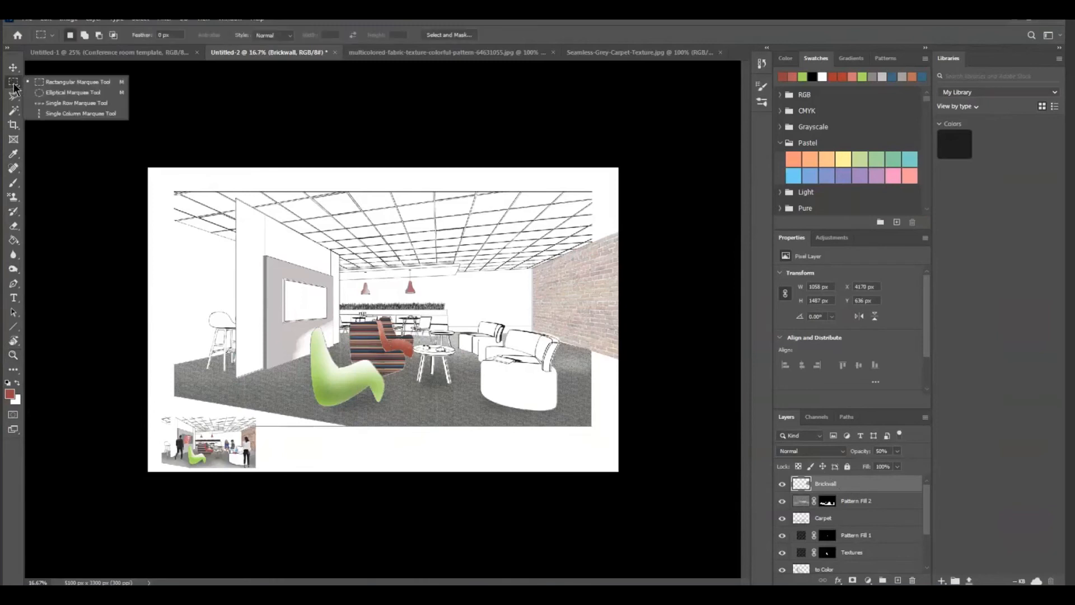
click(53, 82)
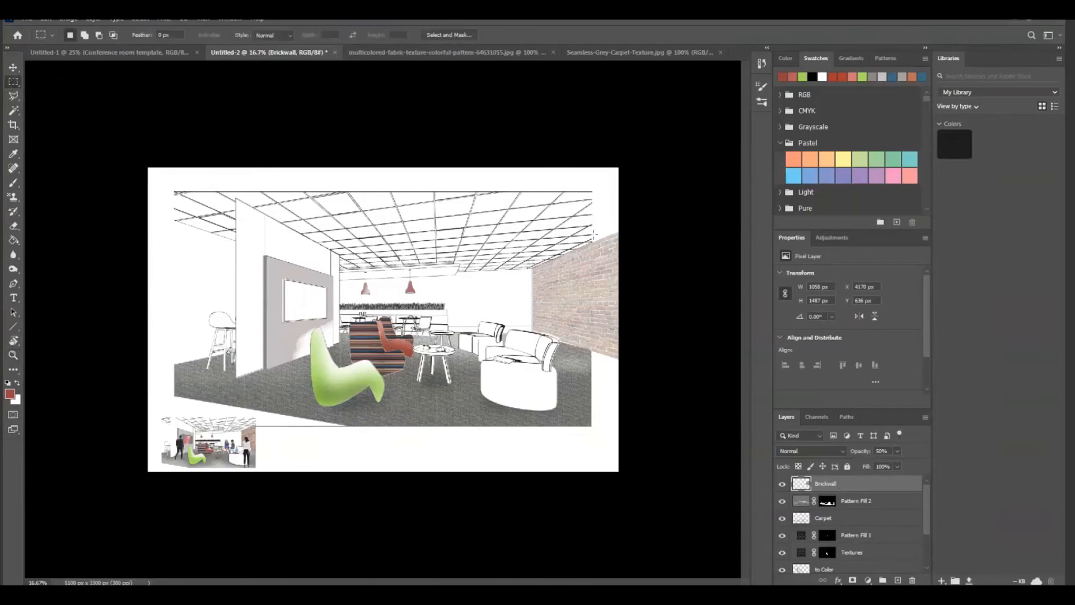
drag(592, 239, 645, 365)
key(Delete)
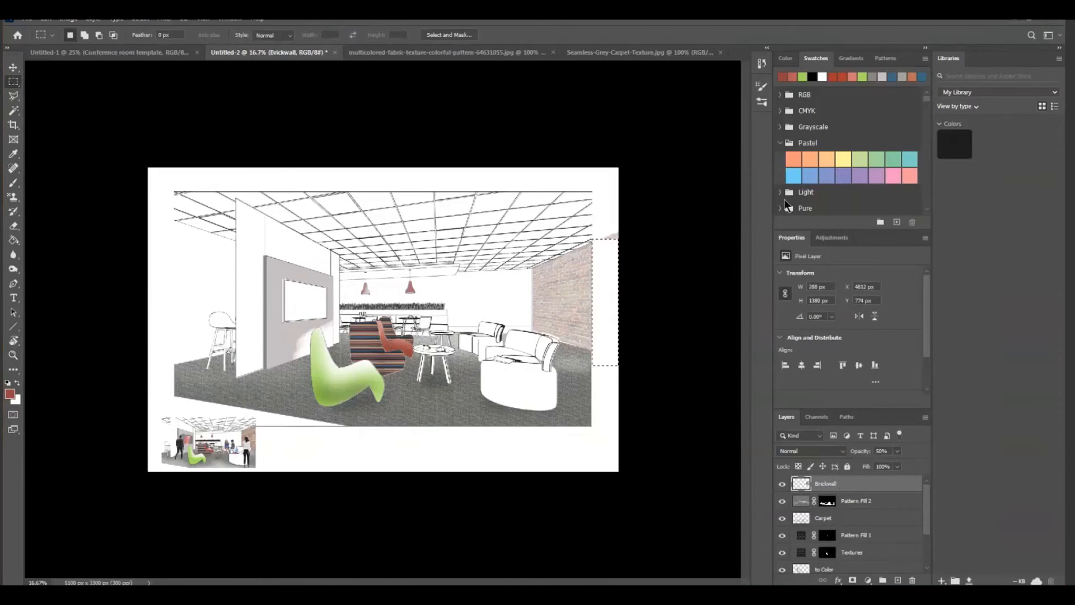
drag(593, 228, 629, 260)
key(ctrl+d)
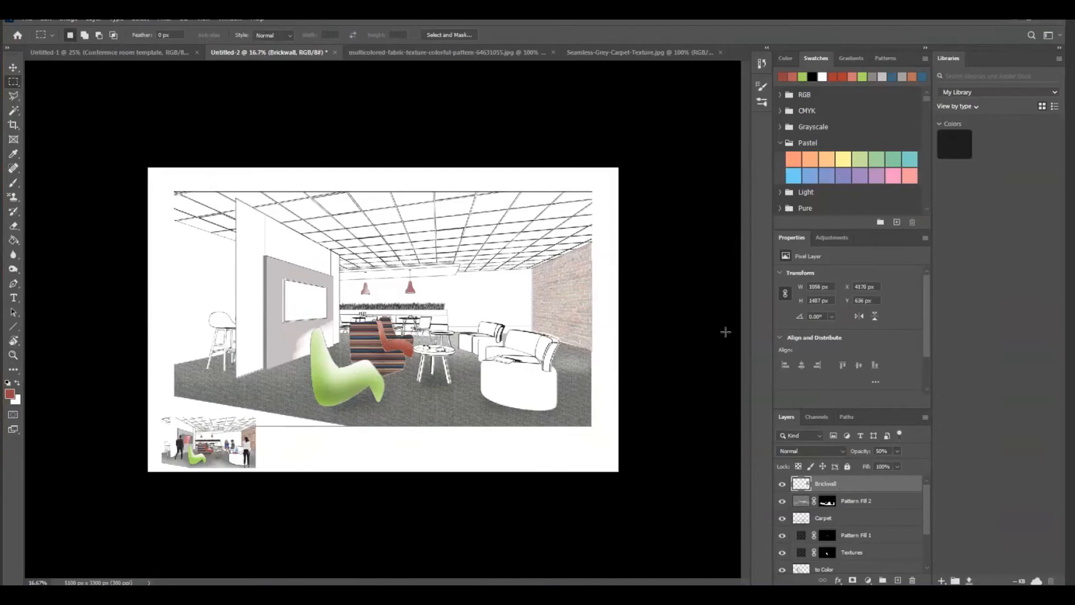
drag(592, 190, 609, 375)
key(ctrl+d)
click(13, 227)
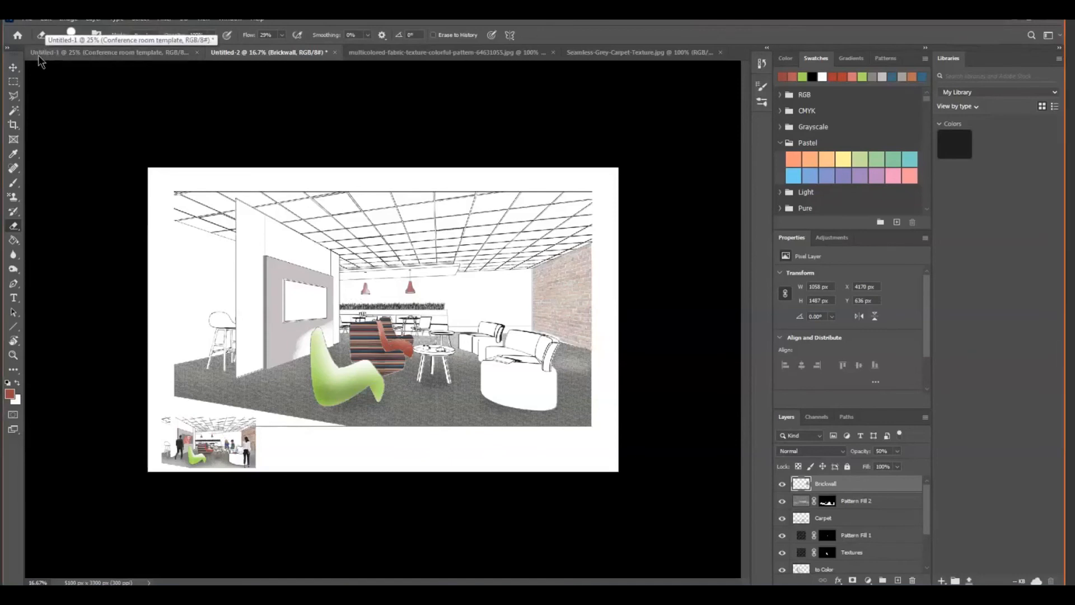
Place woman-walking.psd into the perspective as an embedded image
click(27, 20)
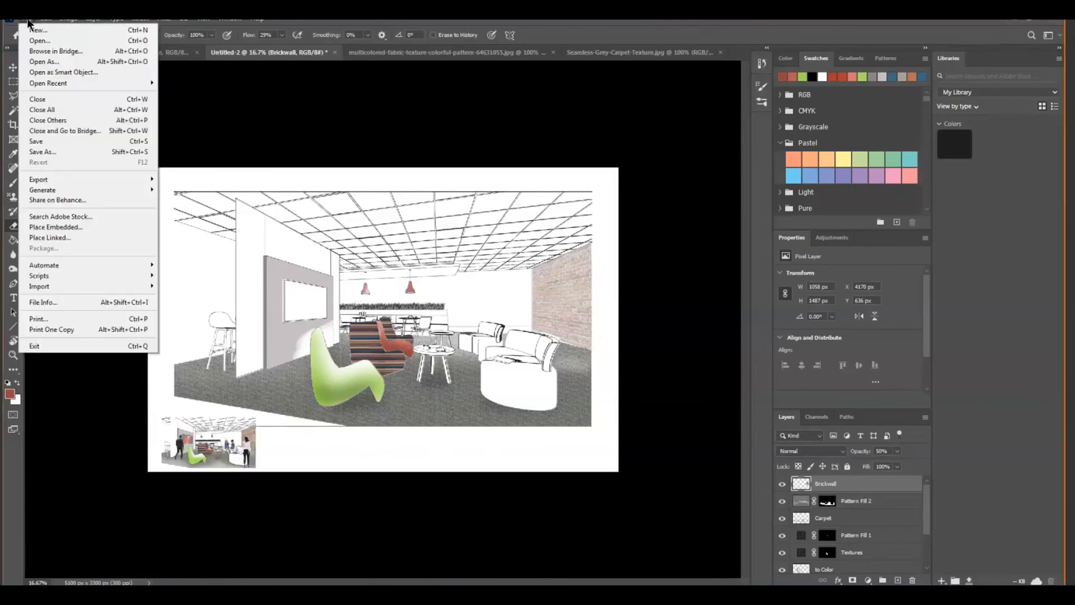
click(68, 227)
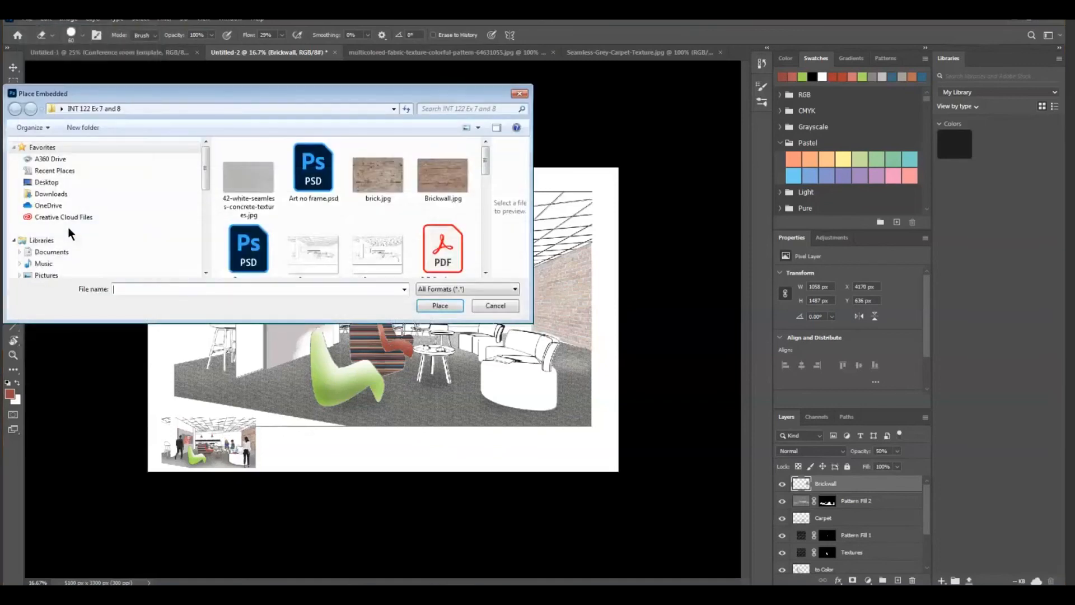
drag(483, 165, 486, 240)
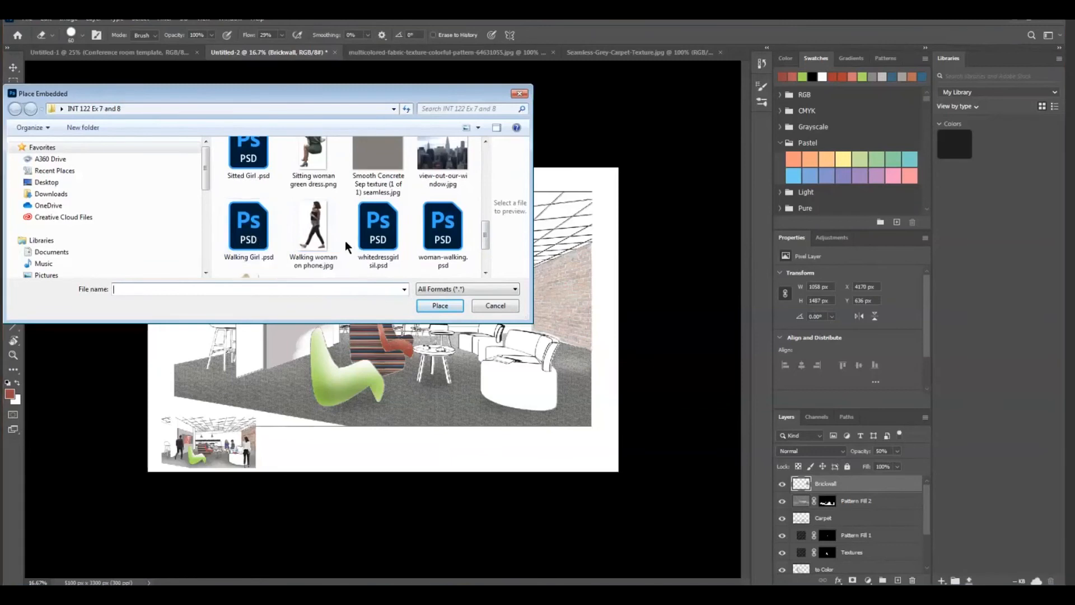
click(442, 234)
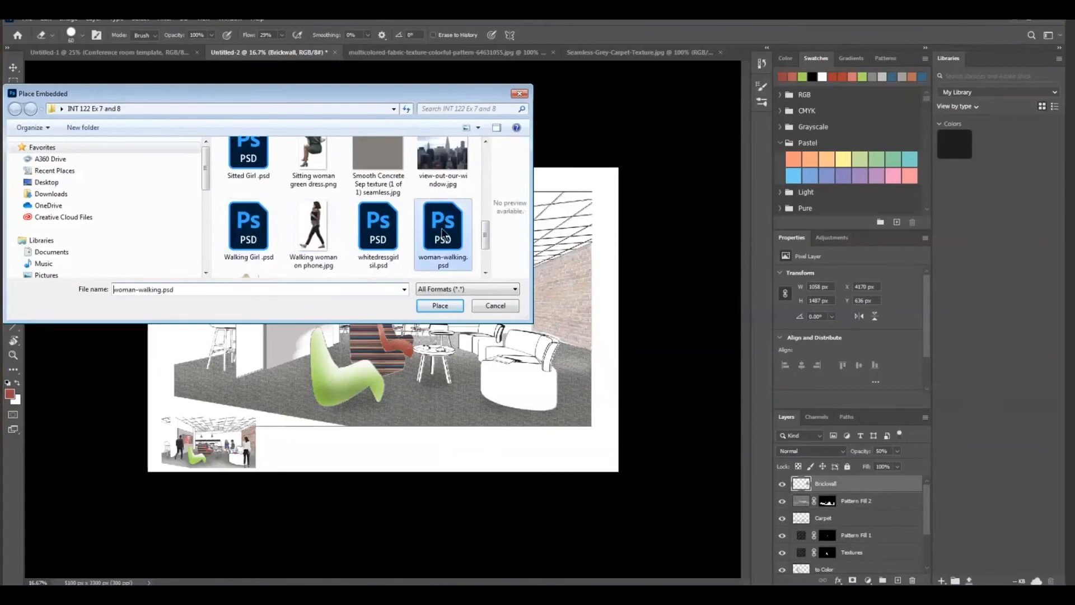
click(433, 304)
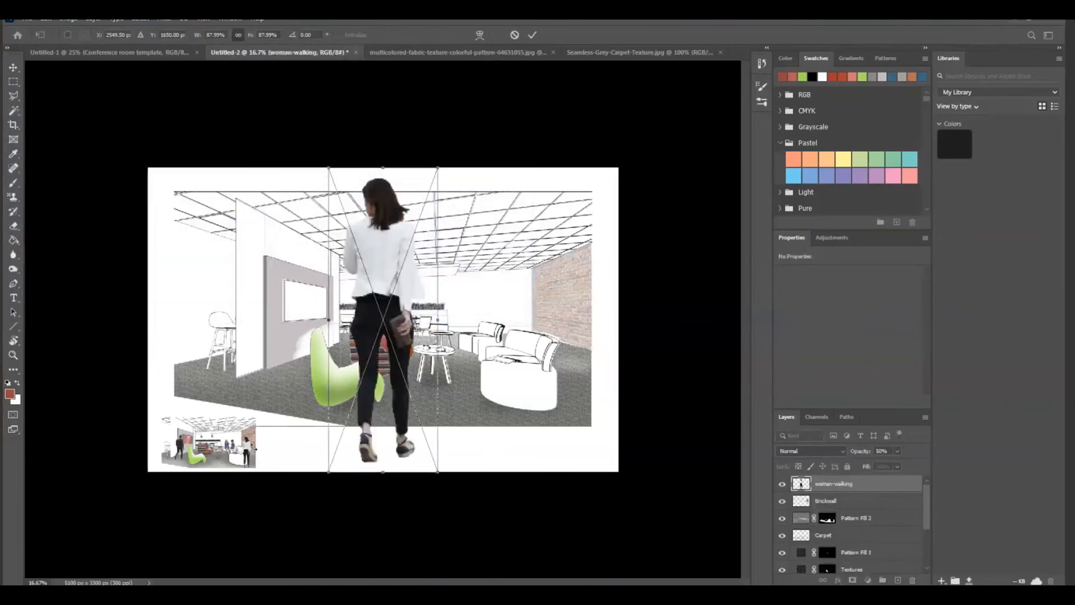
Scale the woman-walking figure to about 37%, stand it in front of the brick wall beside the round sofa, and commit the placement
drag(380, 260, 567, 197)
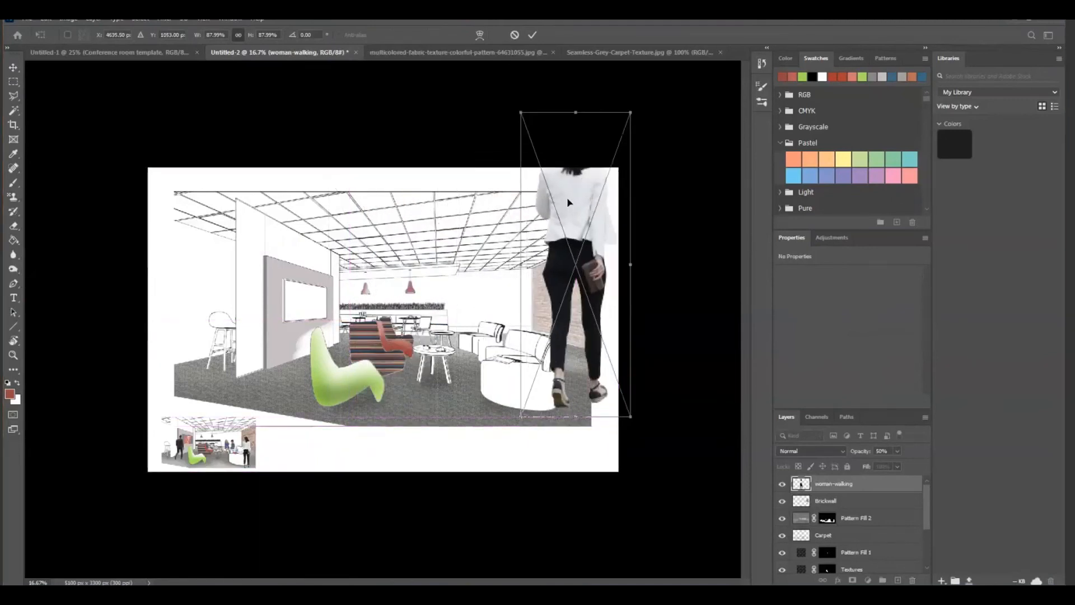
drag(520, 112, 544, 331)
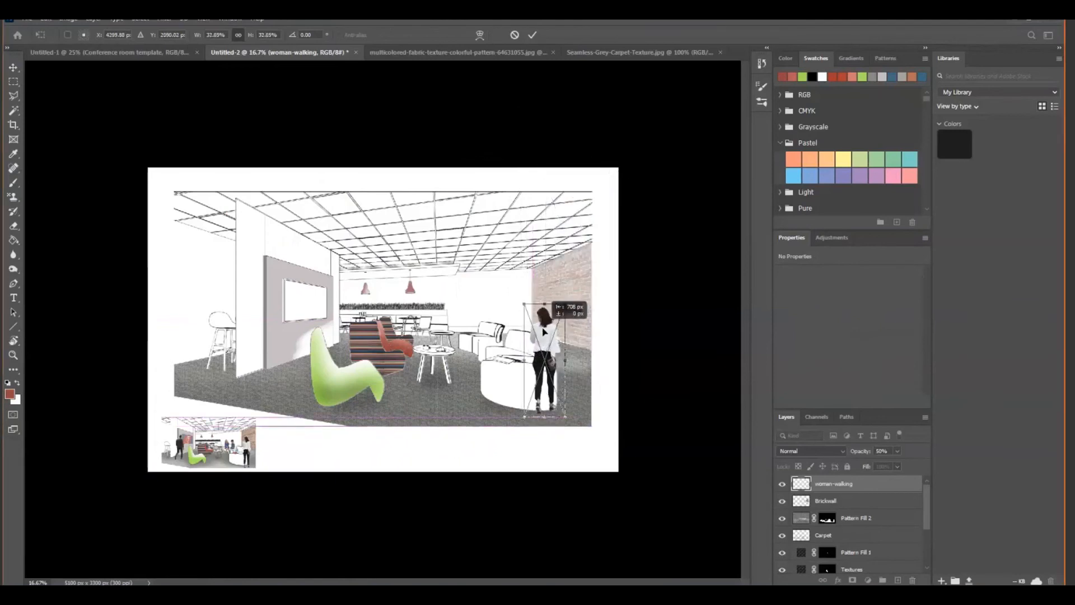
mouse_move(561, 307)
mouse_down()
mouse_move(589, 275)
mouse_move(564, 296)
mouse_up()
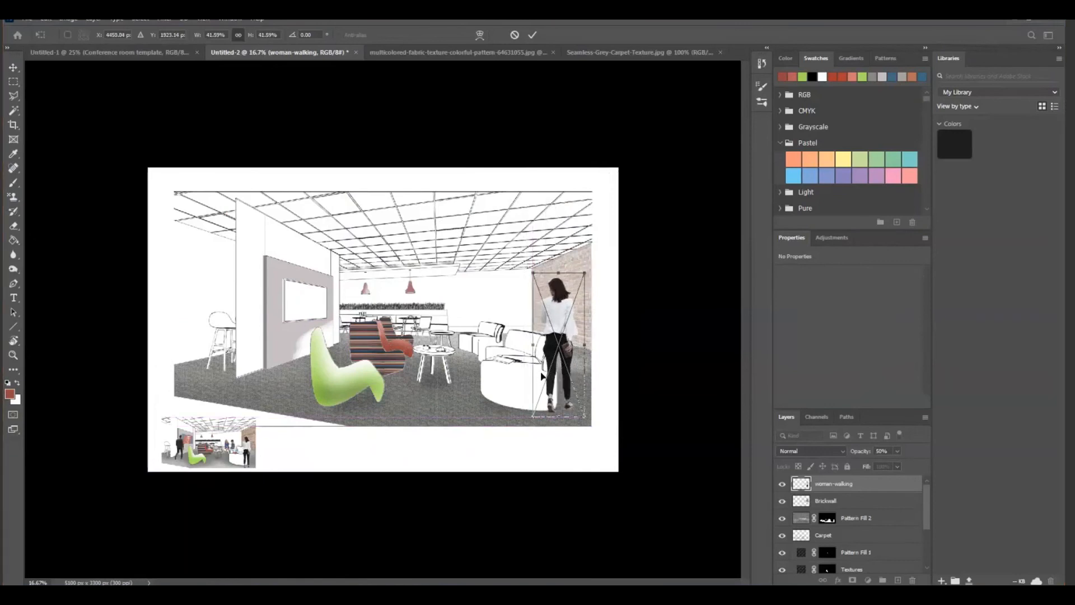
drag(558, 305, 465, 292)
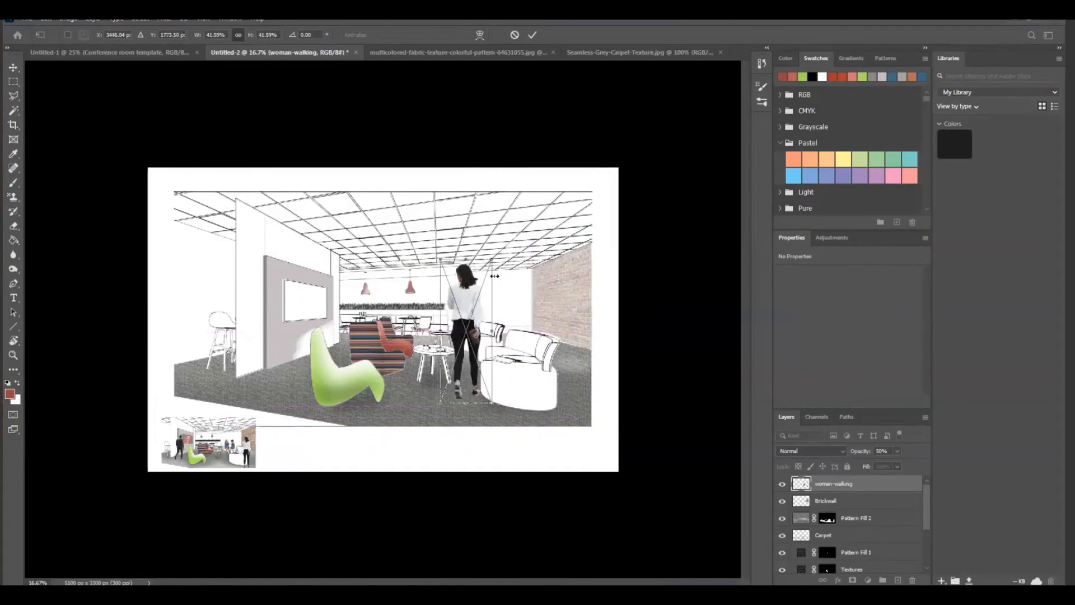
drag(494, 258, 486, 272)
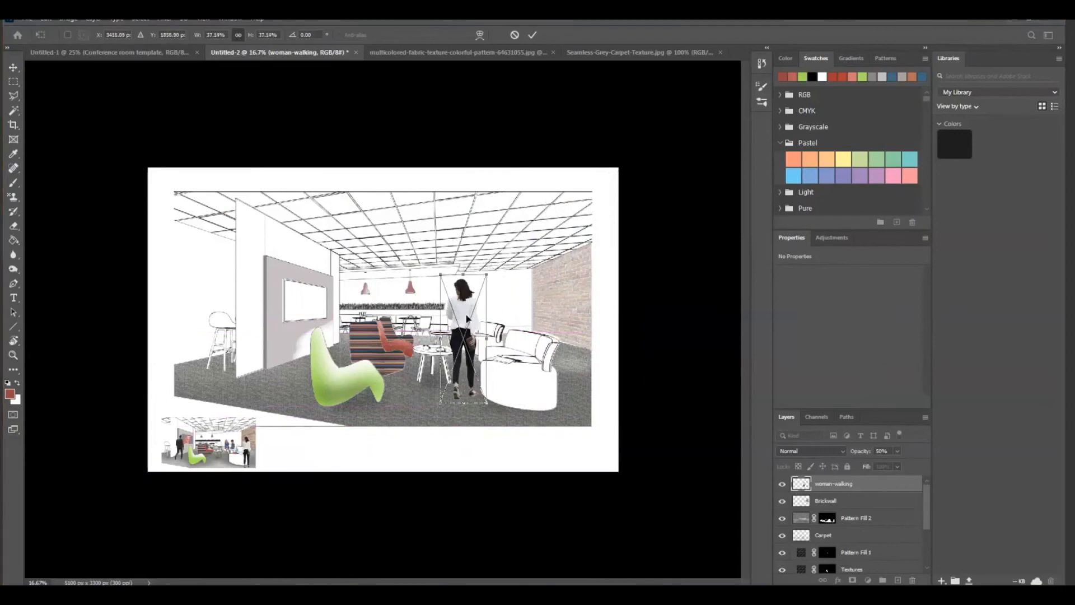
drag(465, 317, 576, 320)
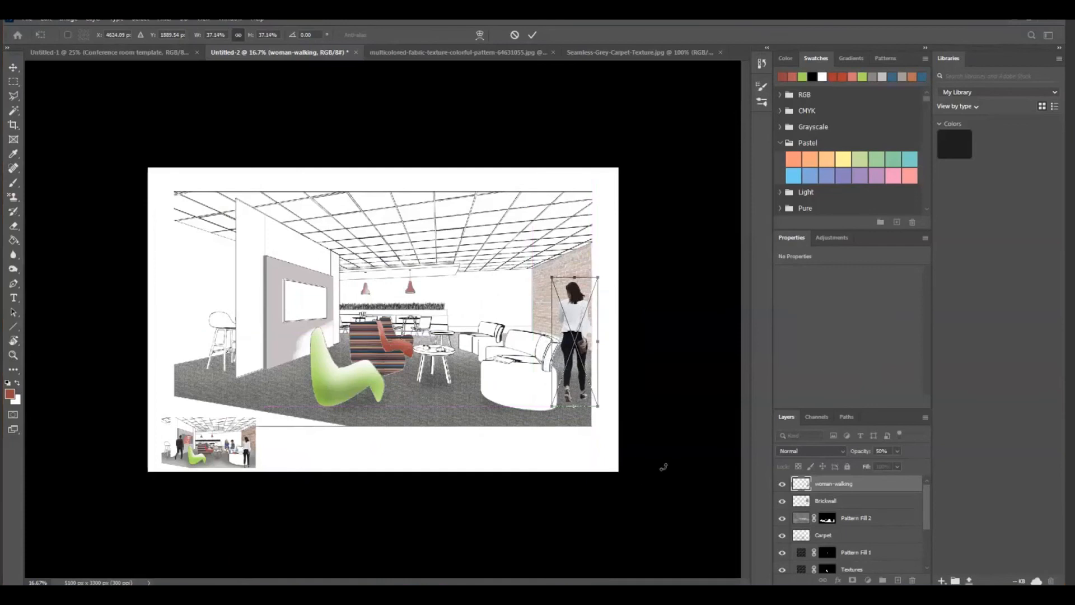
key(e)
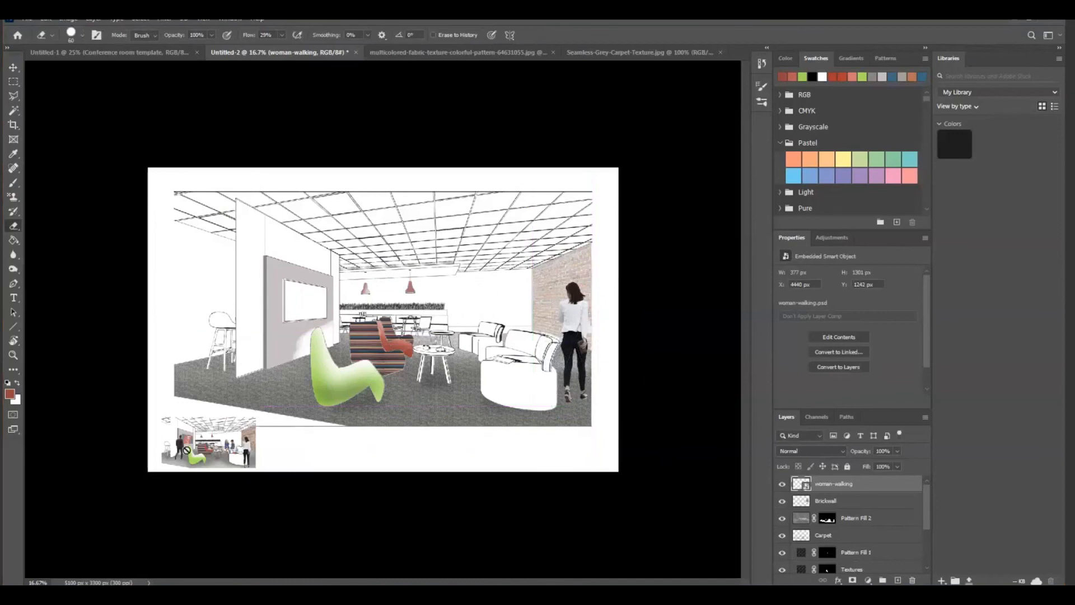
Place Walking Girl.psd into the perspective as an embedded image
click(28, 20)
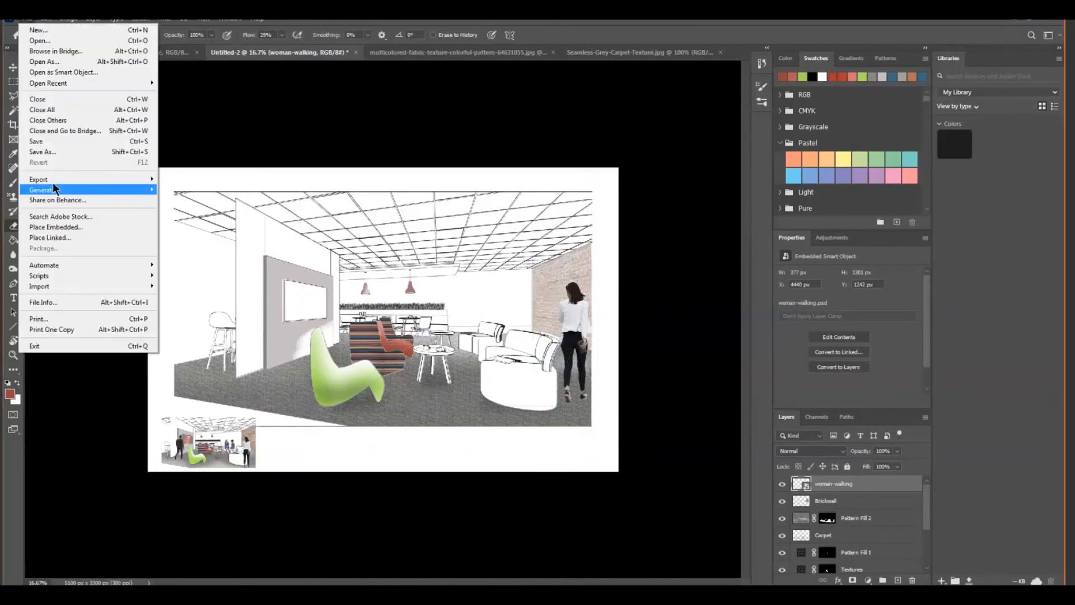
click(50, 227)
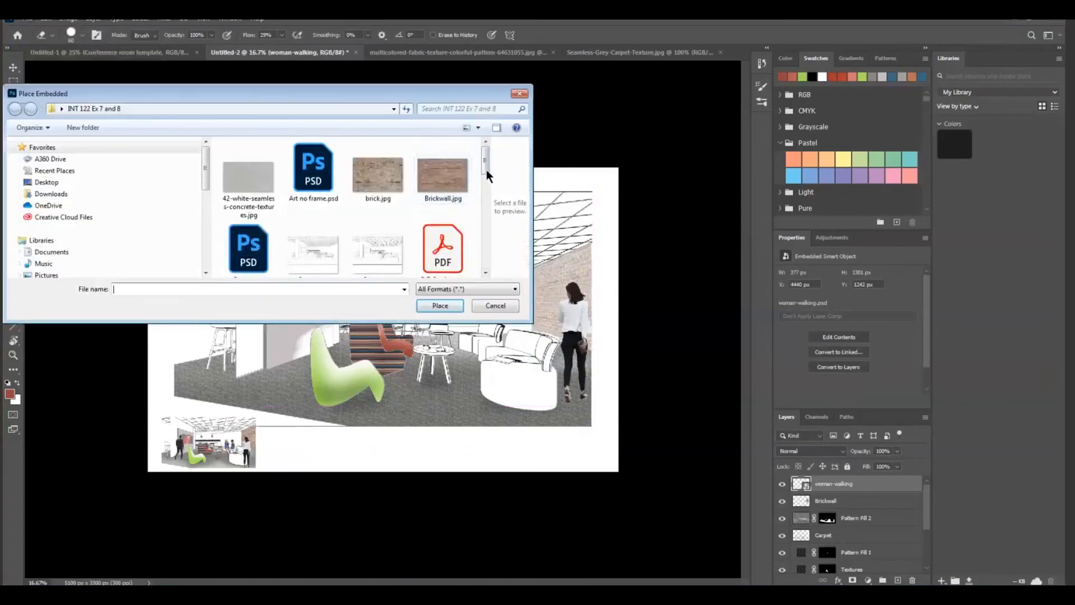
drag(483, 166, 476, 233)
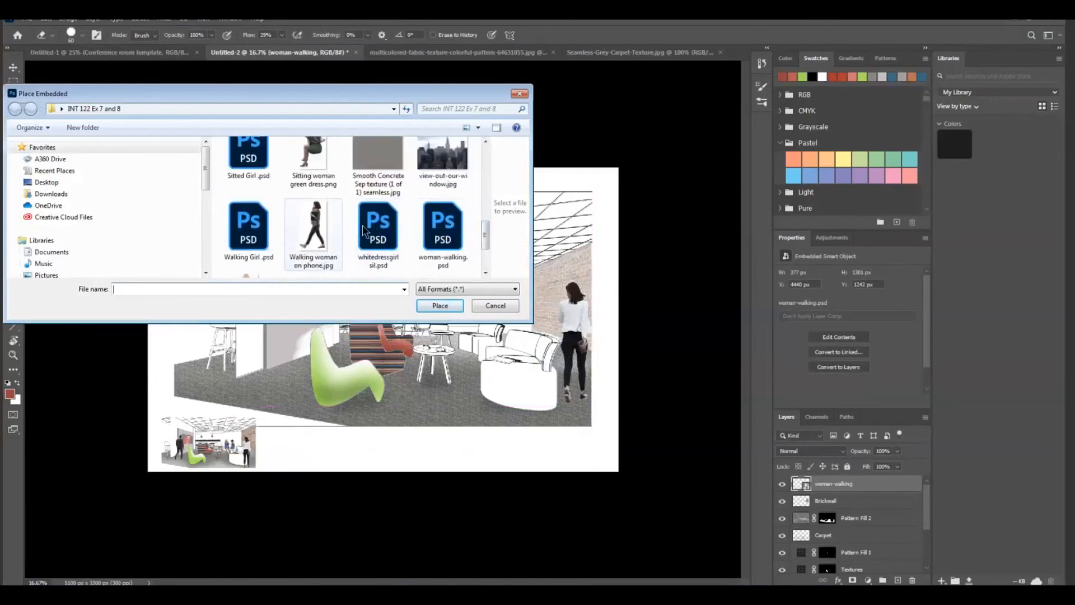
double_click(248, 238)
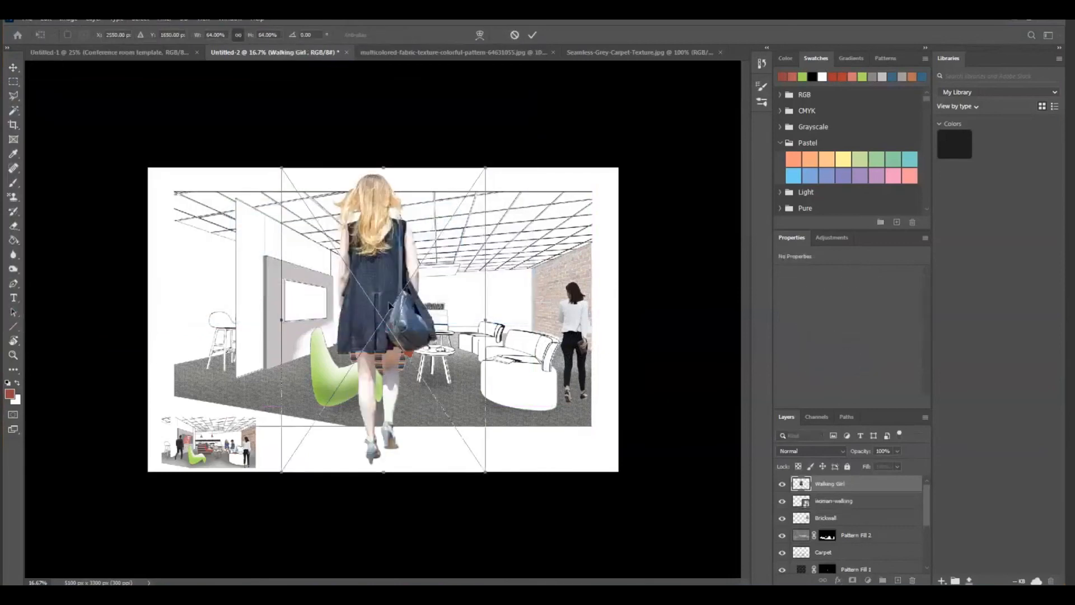
Scale the Walking Girl figure to about 14%, stand it behind the round sofa near the brick wall, and commit the placement
drag(462, 229, 448, 262)
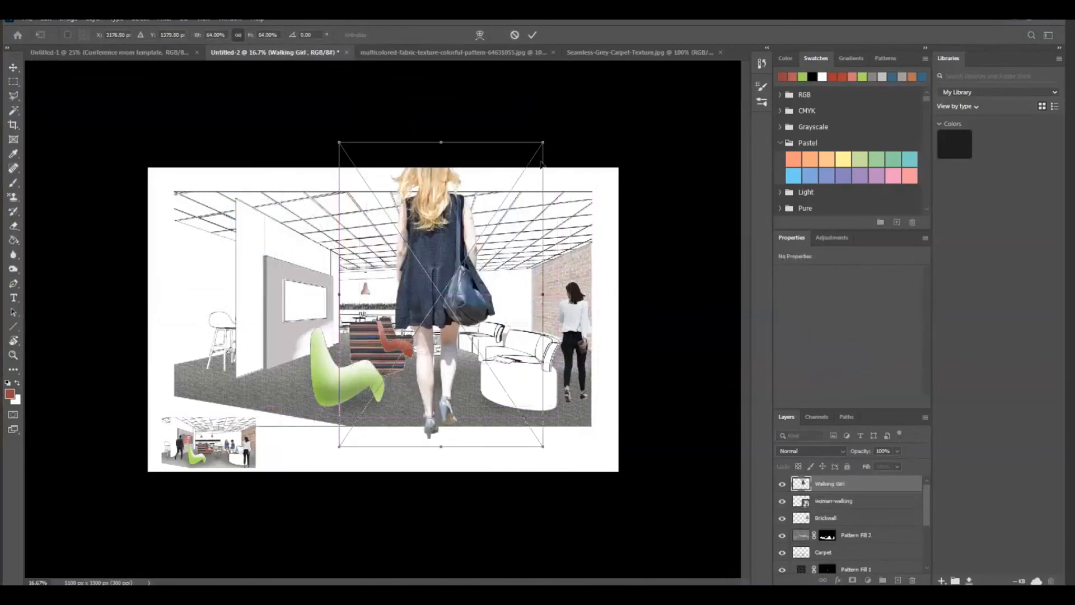
drag(543, 141, 408, 344)
drag(368, 407, 452, 315)
drag(492, 256, 468, 290)
drag(436, 332, 452, 330)
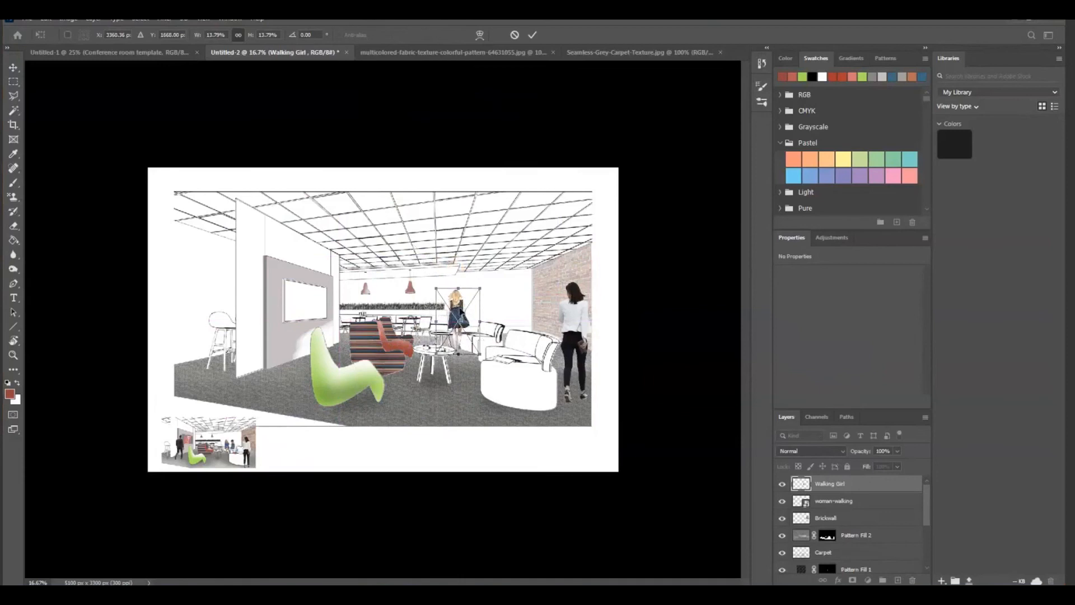
drag(460, 312, 518, 311)
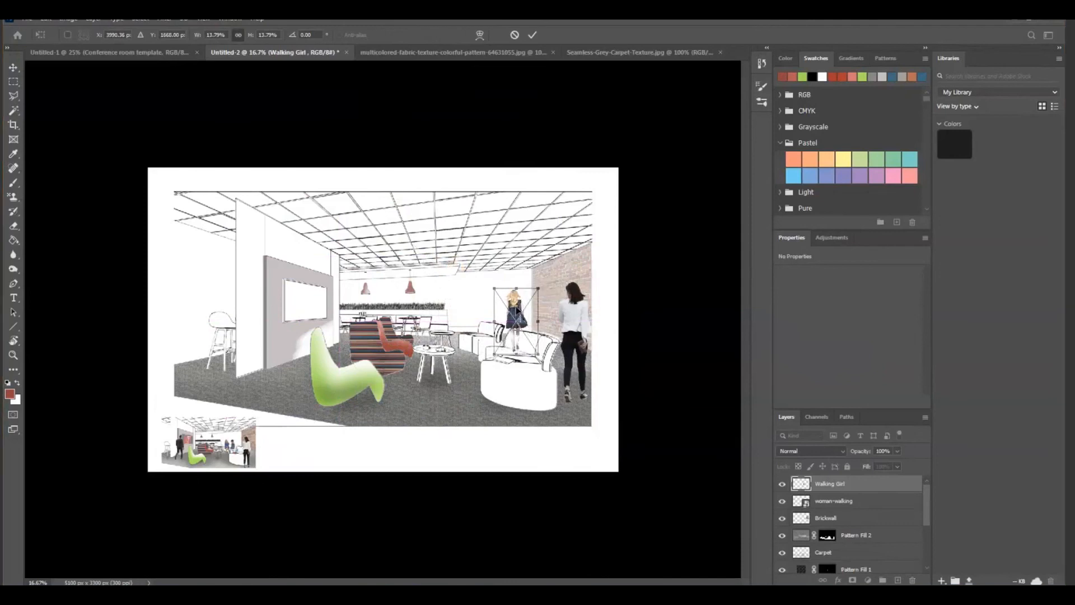
key(Return)
key(e)
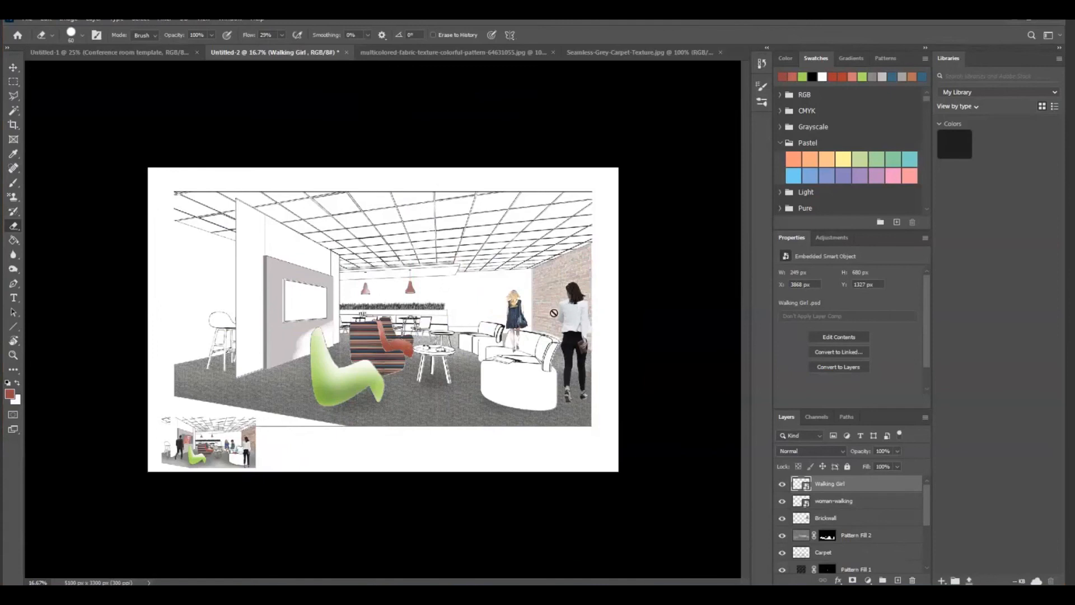
Rasterize the Walking Girl and woman-walking layers
right_click(855, 483)
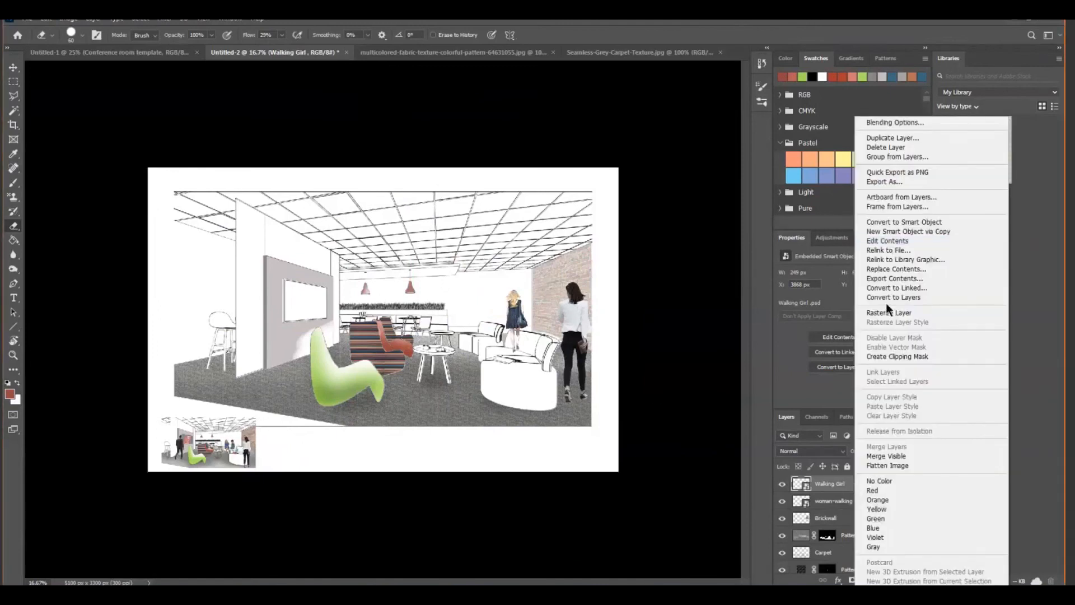
click(886, 312)
click(838, 501)
right_click(838, 501)
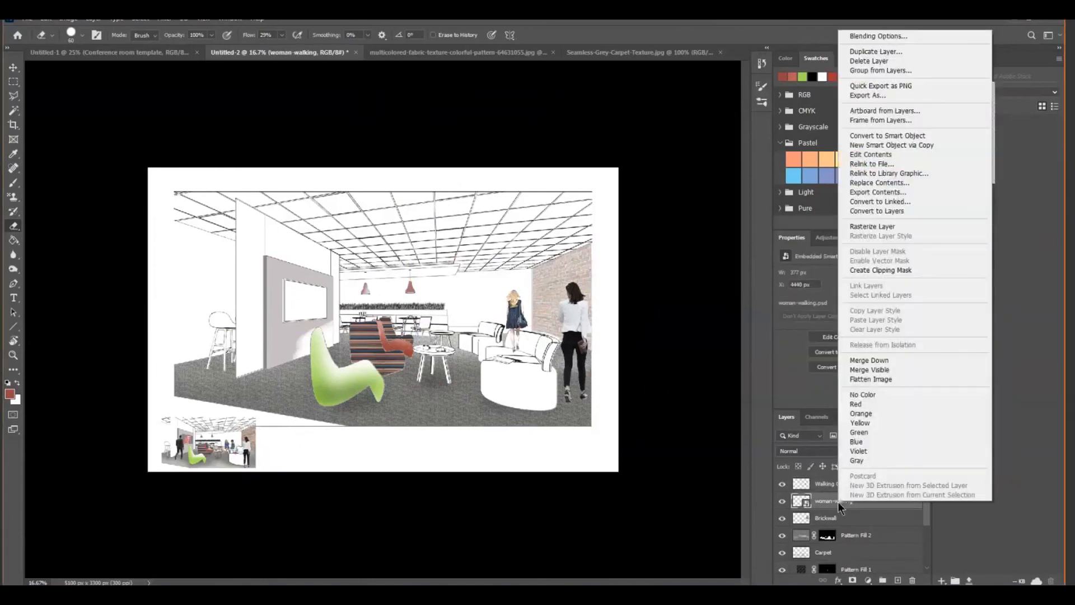
click(878, 225)
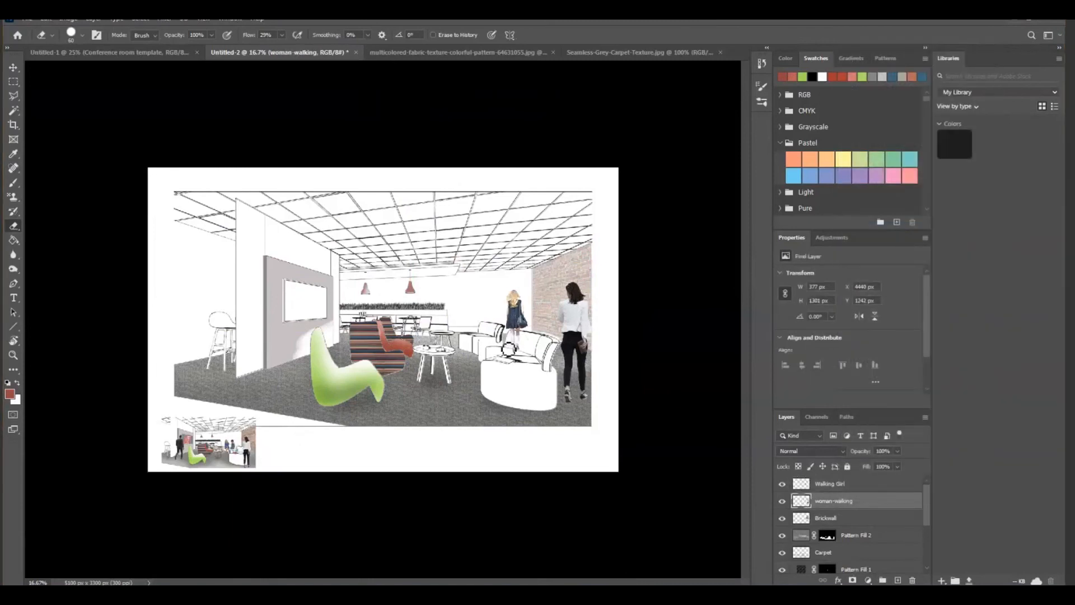
Place man-sitting.psd into the perspective as an embedded image
click(46, 18)
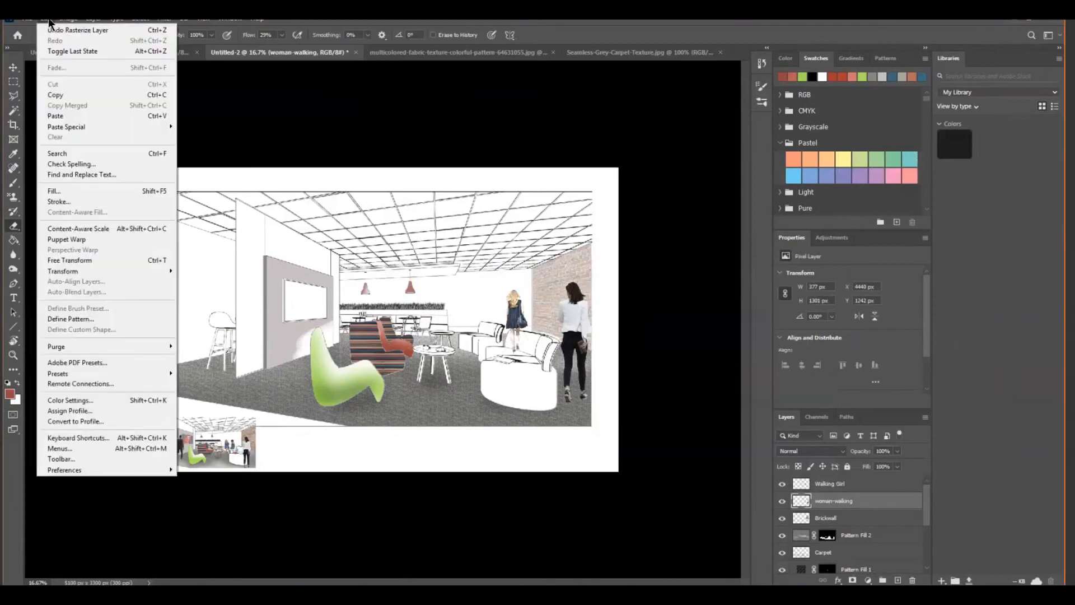
mouse_move(27, 19)
click(59, 228)
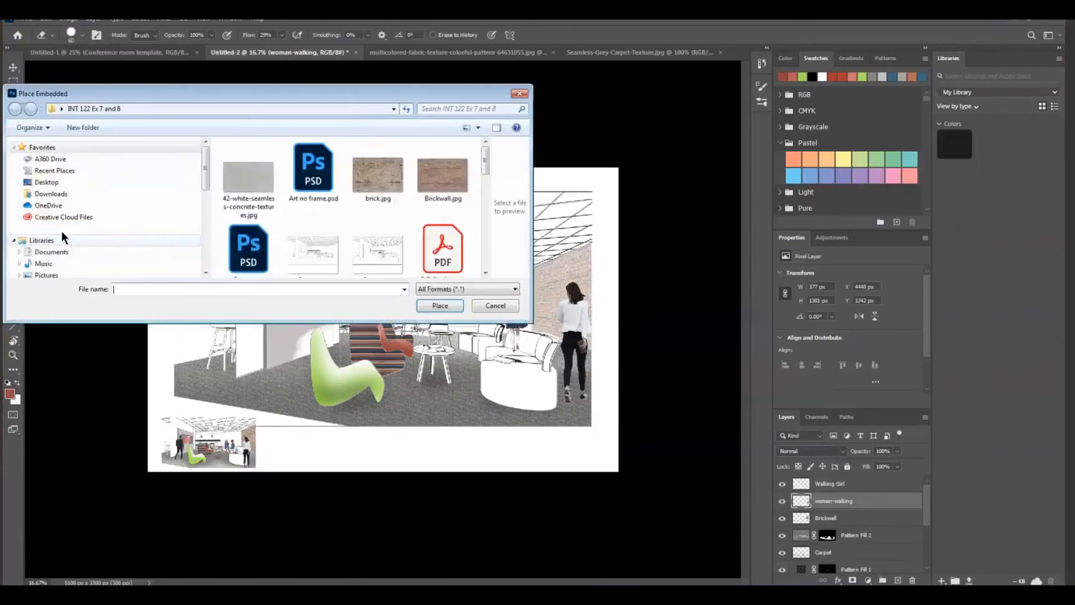
drag(487, 149, 500, 216)
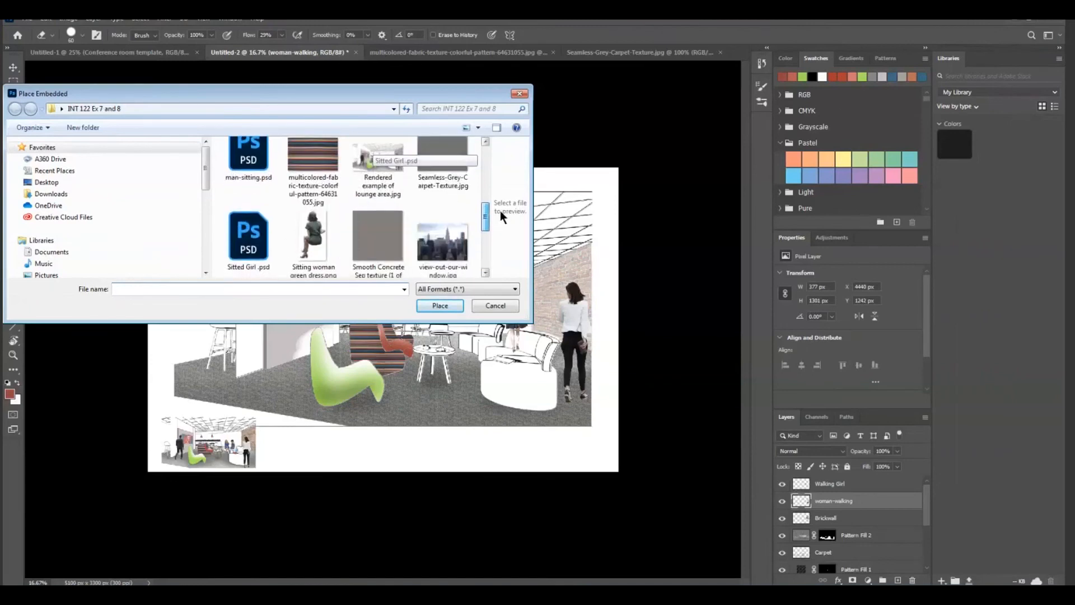
scroll(499, 210, up, 1)
double_click(253, 192)
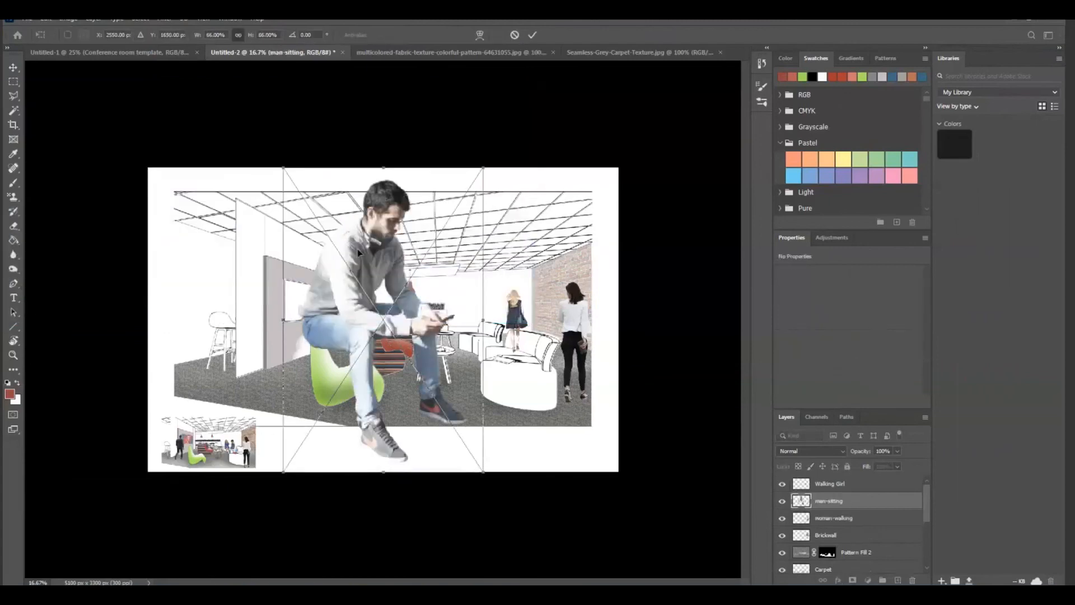
Scale the man-sitting figure to about 20% over the round sofa and flip it horizontally
drag(358, 252, 543, 263)
drag(666, 184, 526, 395)
drag(486, 427, 499, 330)
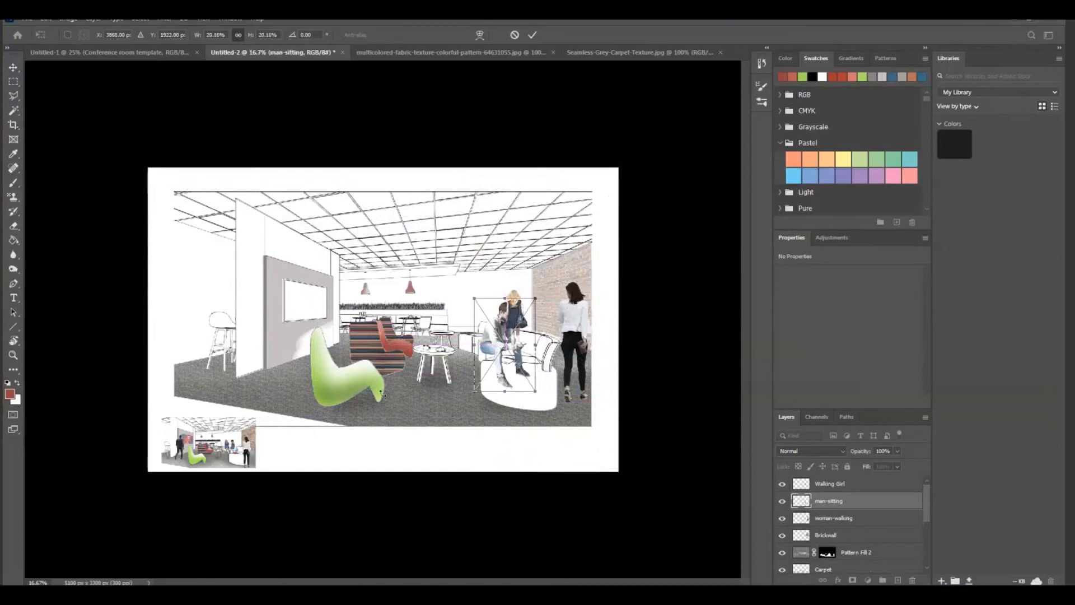
click(45, 18)
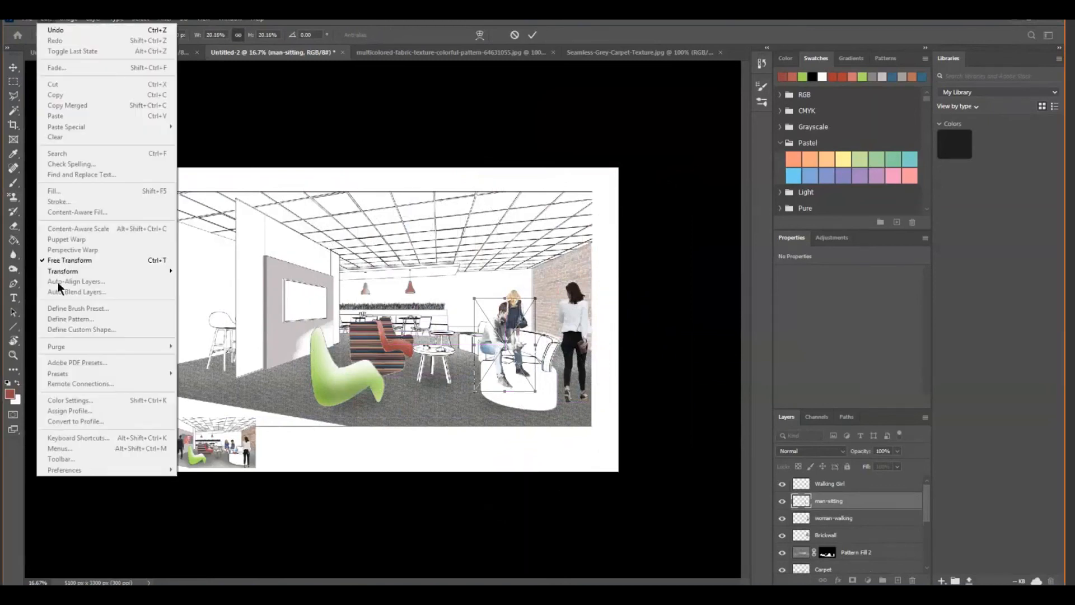
mouse_move(68, 270)
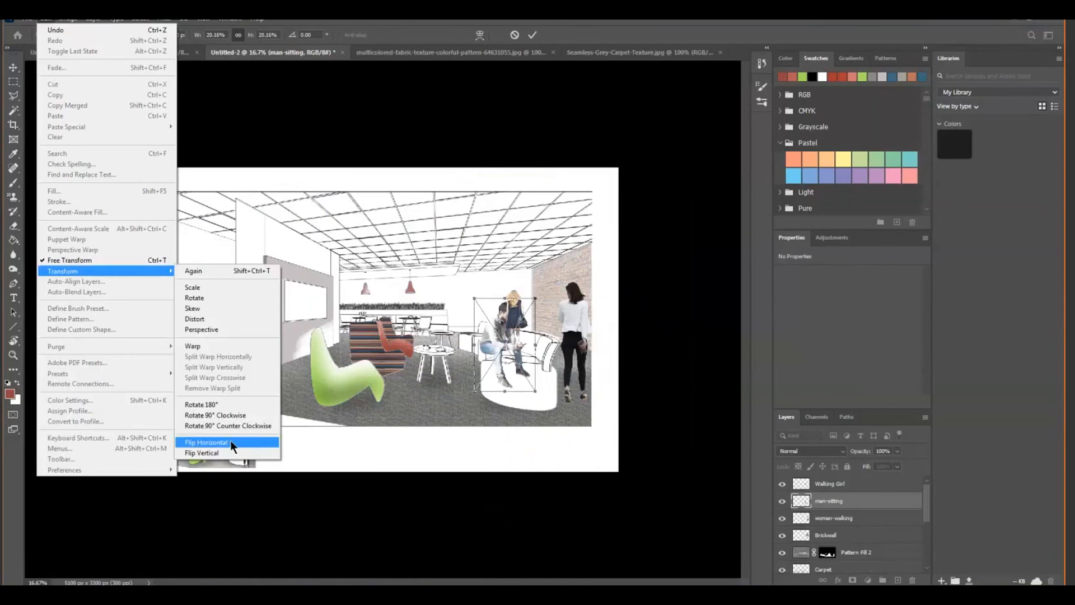
click(207, 442)
Seat the man-sitting figure on the armchair behind the round sofa at about 13.8% scale, commit it, and rasterize its layer
drag(515, 346, 478, 330)
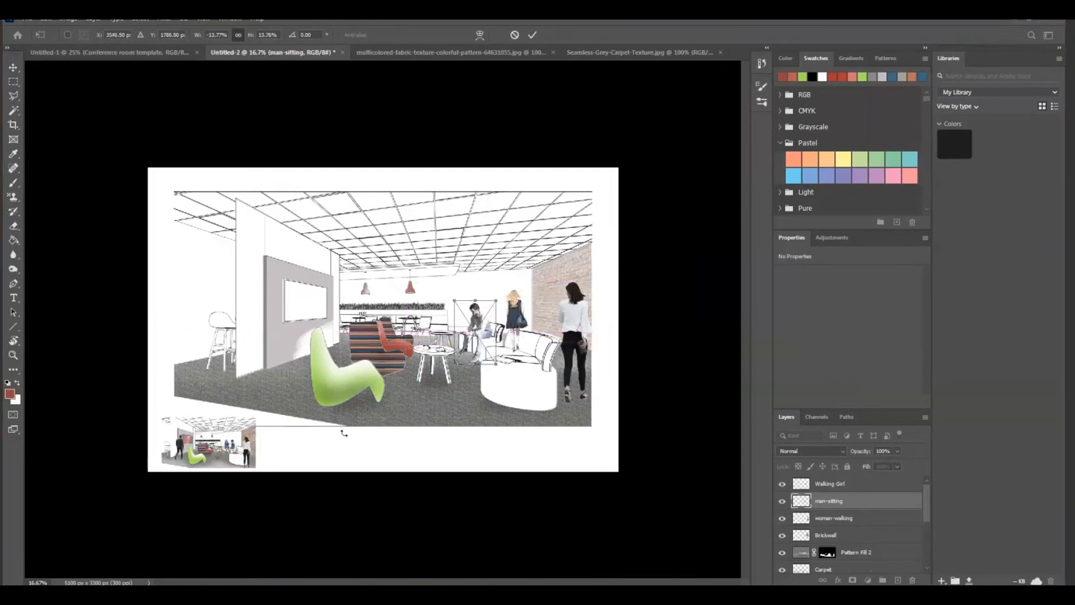
key(Return)
key(e)
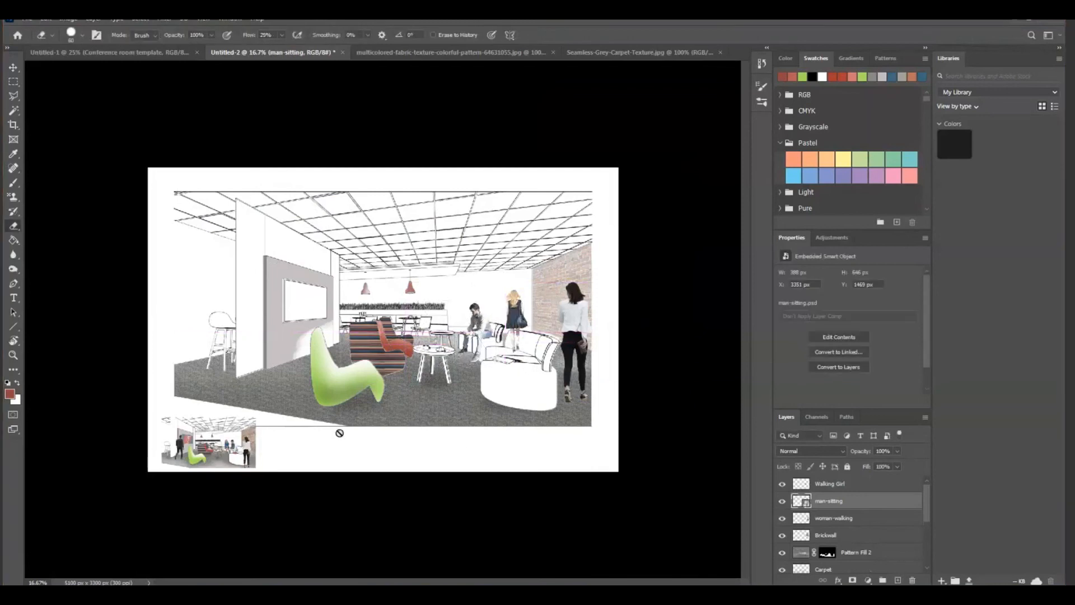
right_click(865, 502)
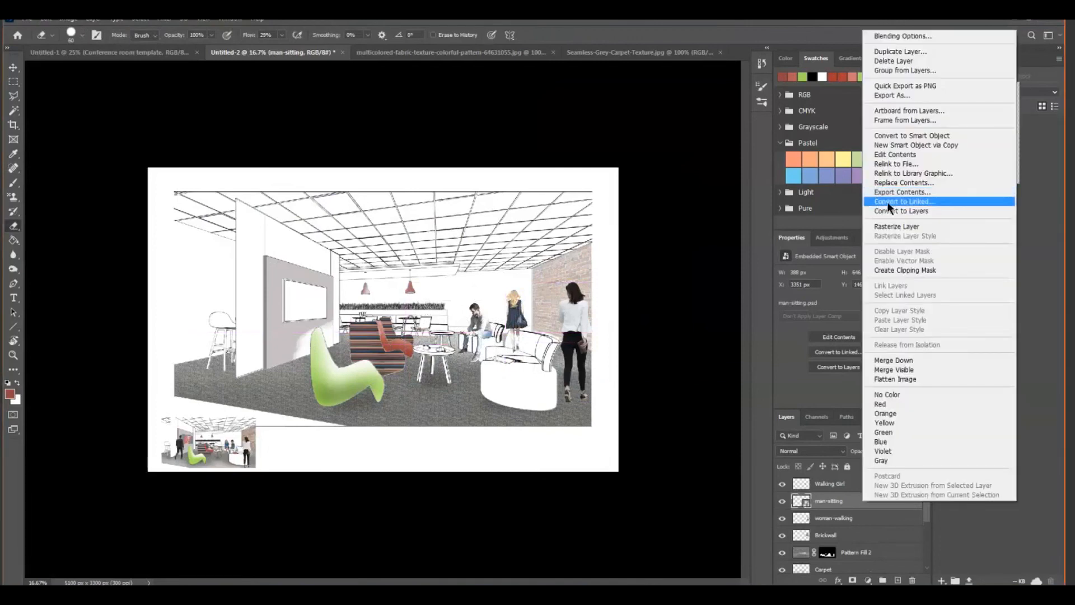
click(896, 226)
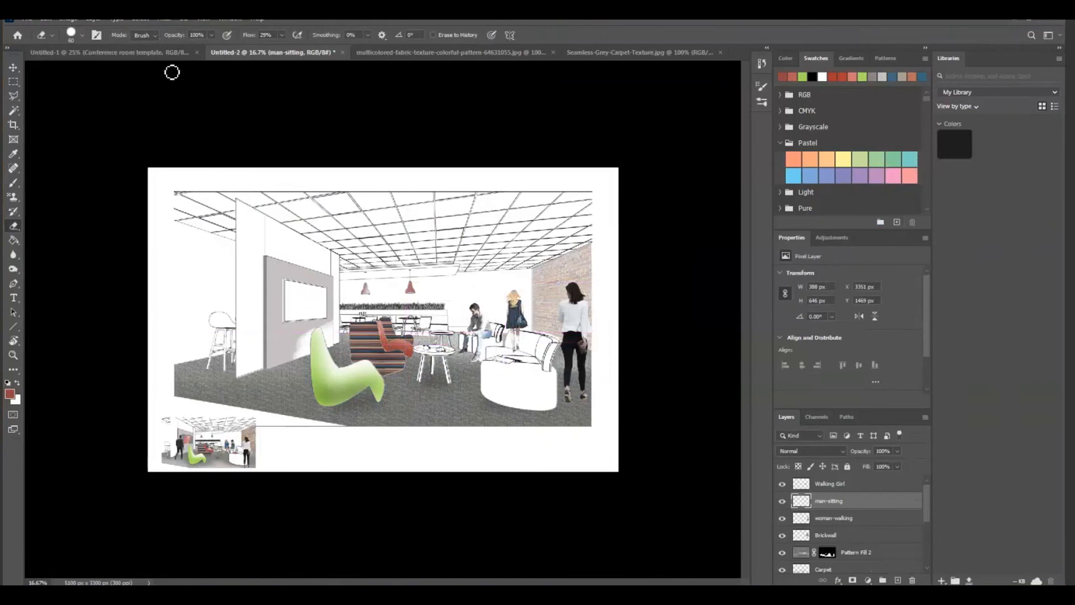
Place whitedressgirl sil.psd into the perspective as an embedded image
click(26, 19)
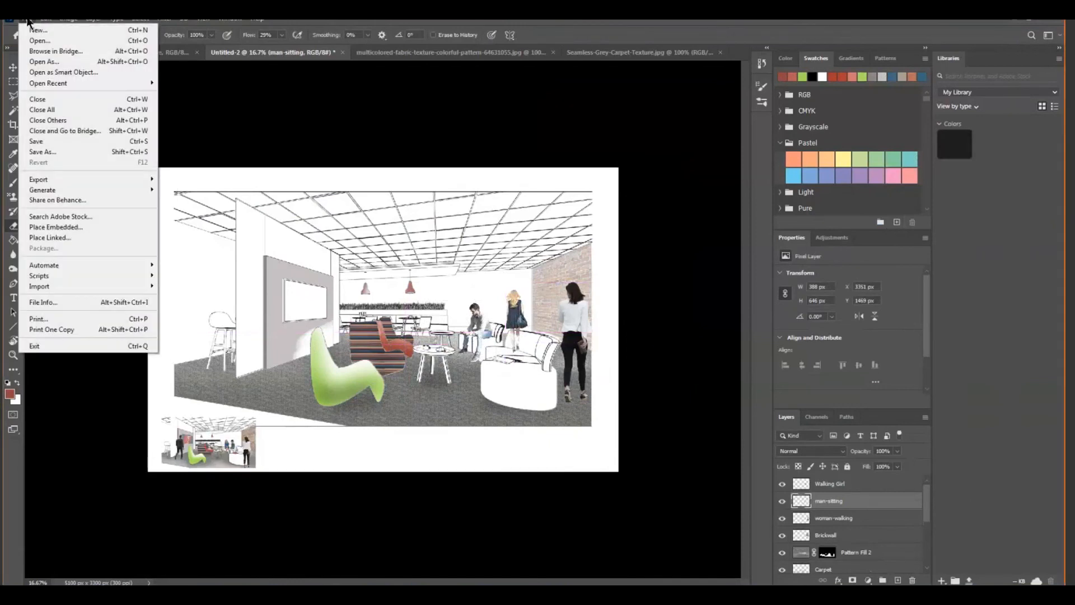
click(53, 227)
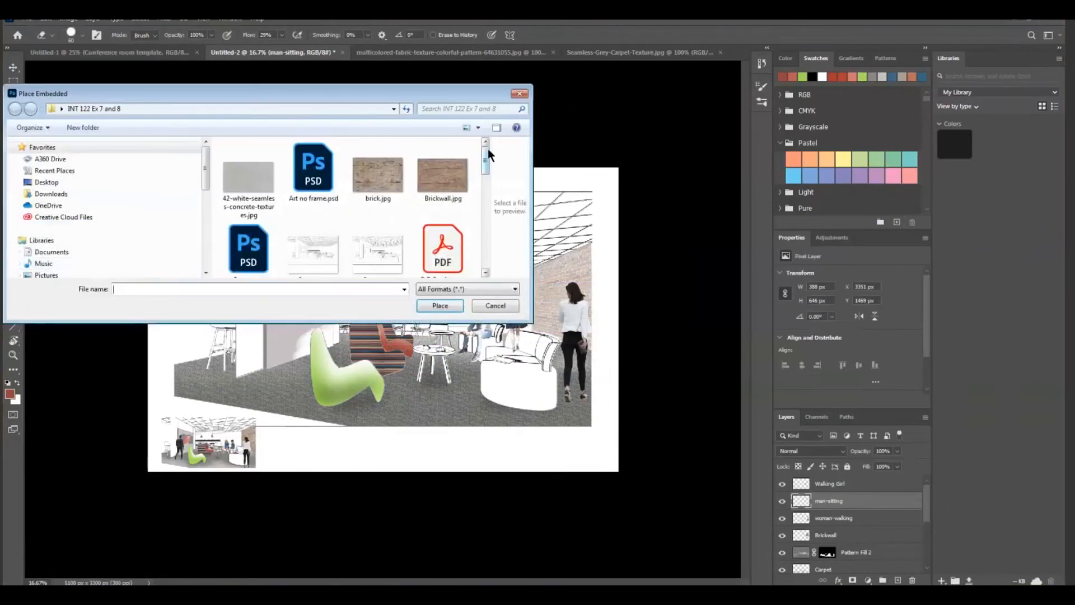
drag(483, 159, 472, 209)
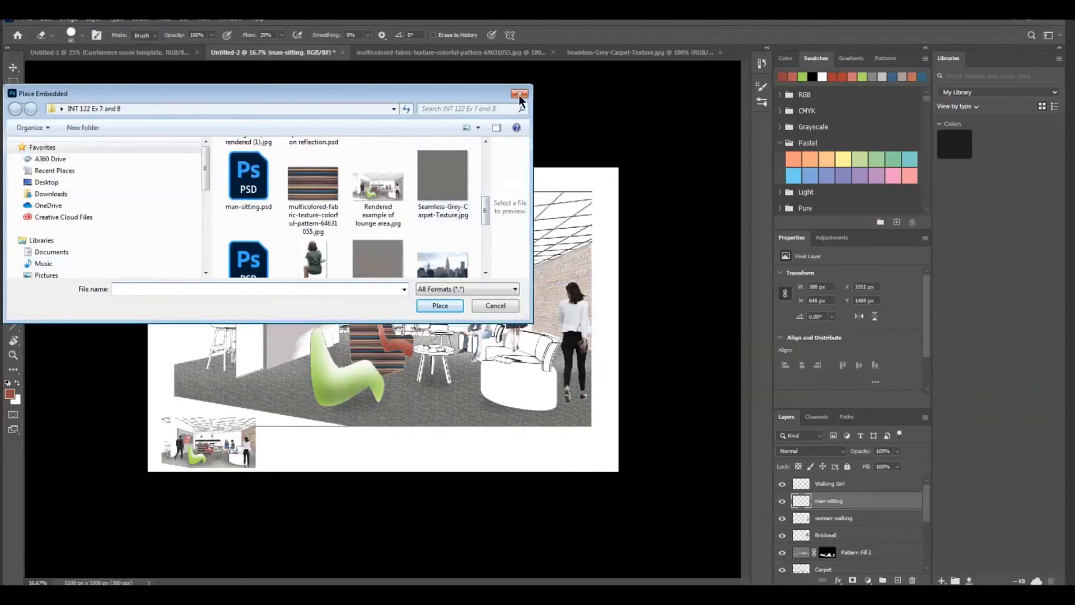
drag(486, 208, 477, 229)
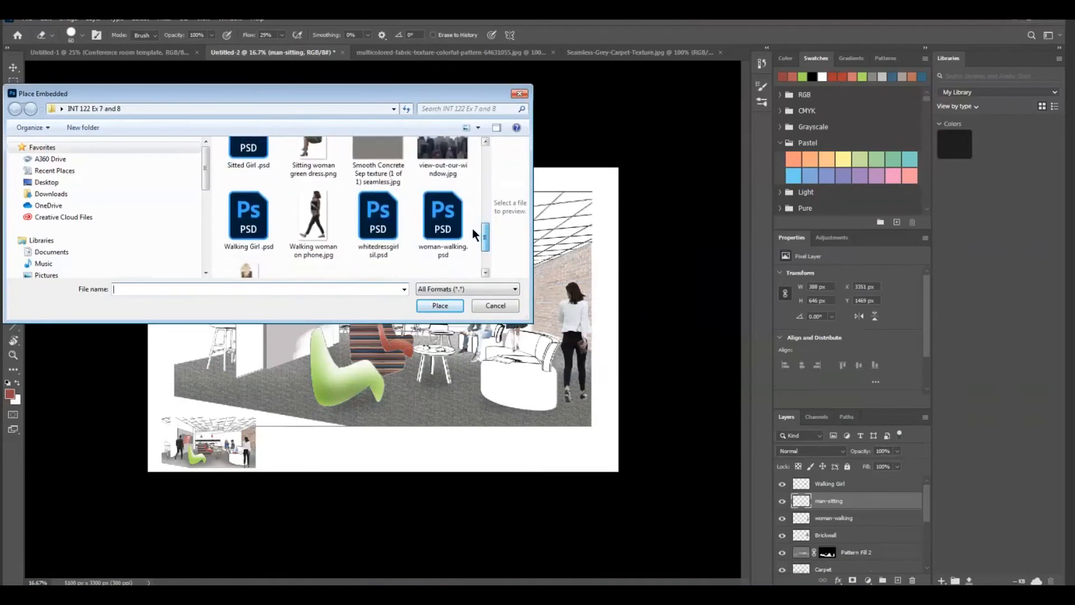
double_click(377, 218)
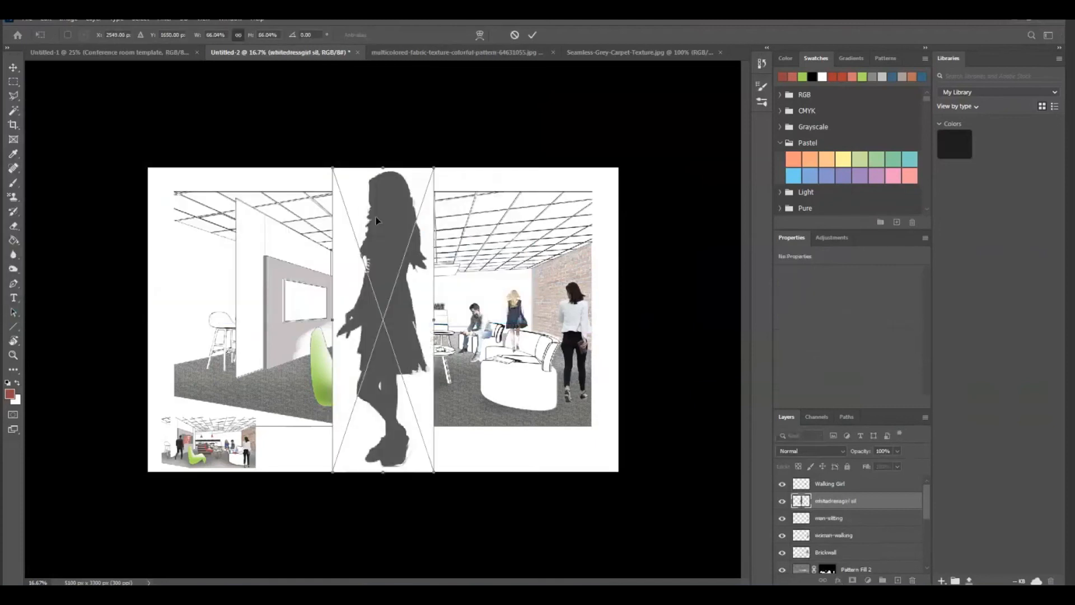
Try the dark girl silhouette at about 25% scale in front of the gray wall panel, and delete it
drag(436, 166, 378, 337)
drag(340, 389, 255, 318)
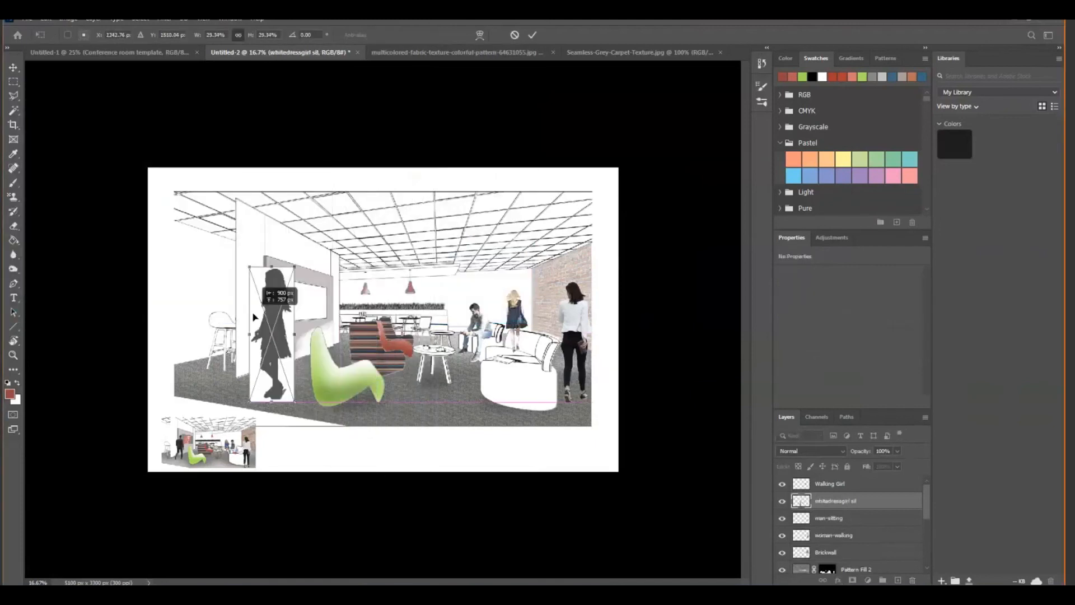
drag(294, 269, 289, 285)
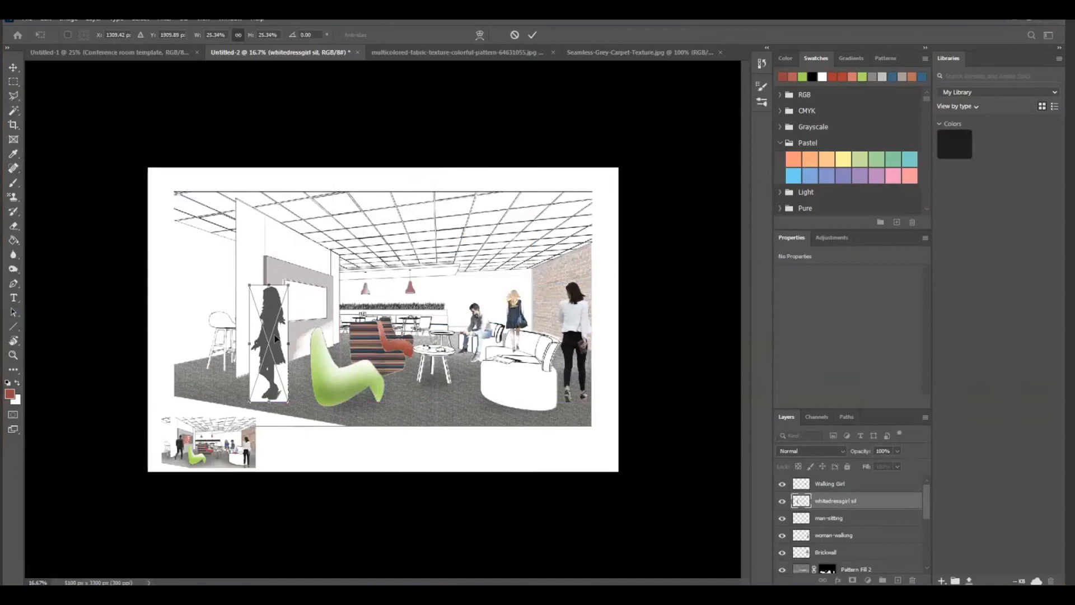
key(Return)
key(Delete)
key(e)
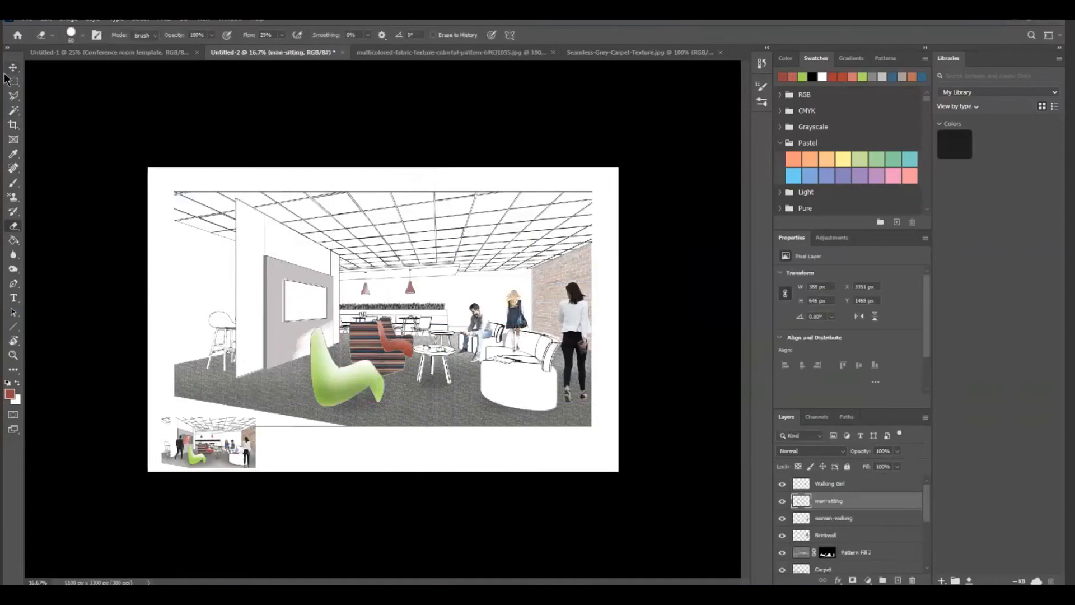
Move the Walking Girl figure across to the striped lounge chair, beside the gray wall panel
click(837, 522)
click(834, 485)
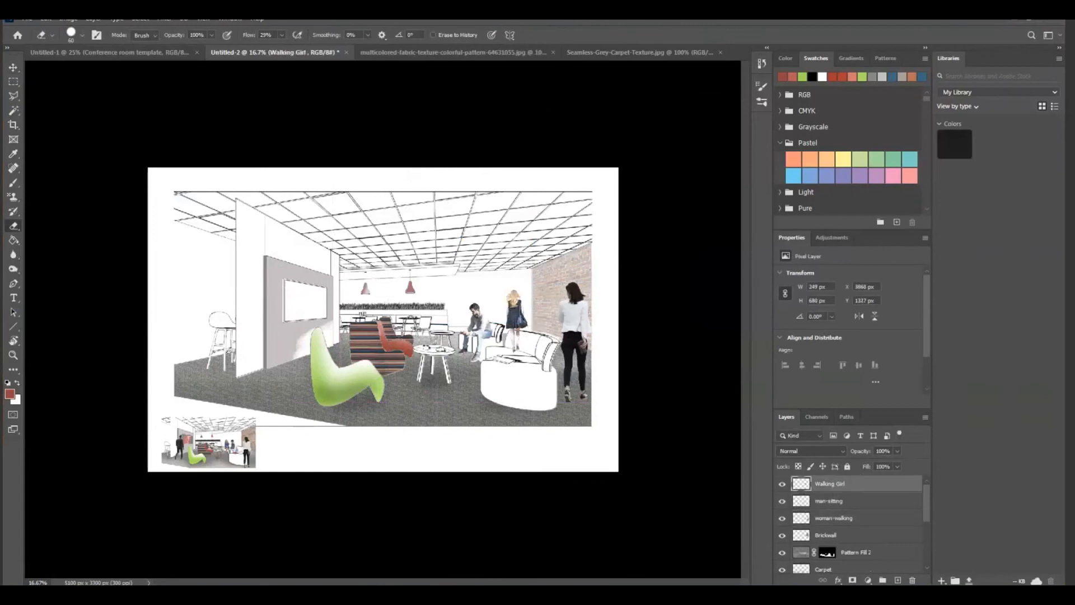
click(13, 68)
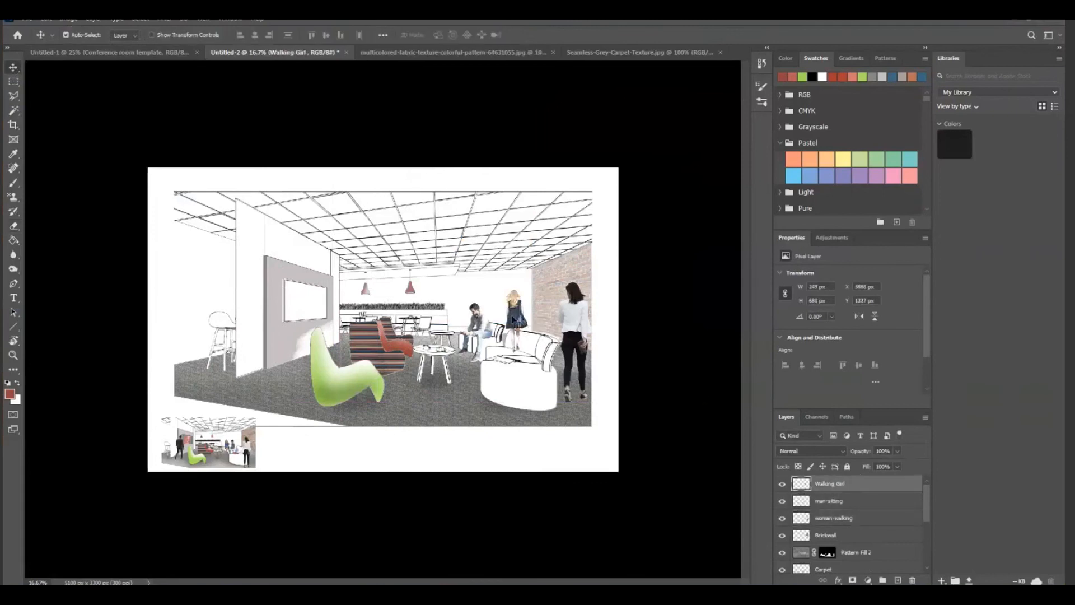
drag(512, 317, 359, 317)
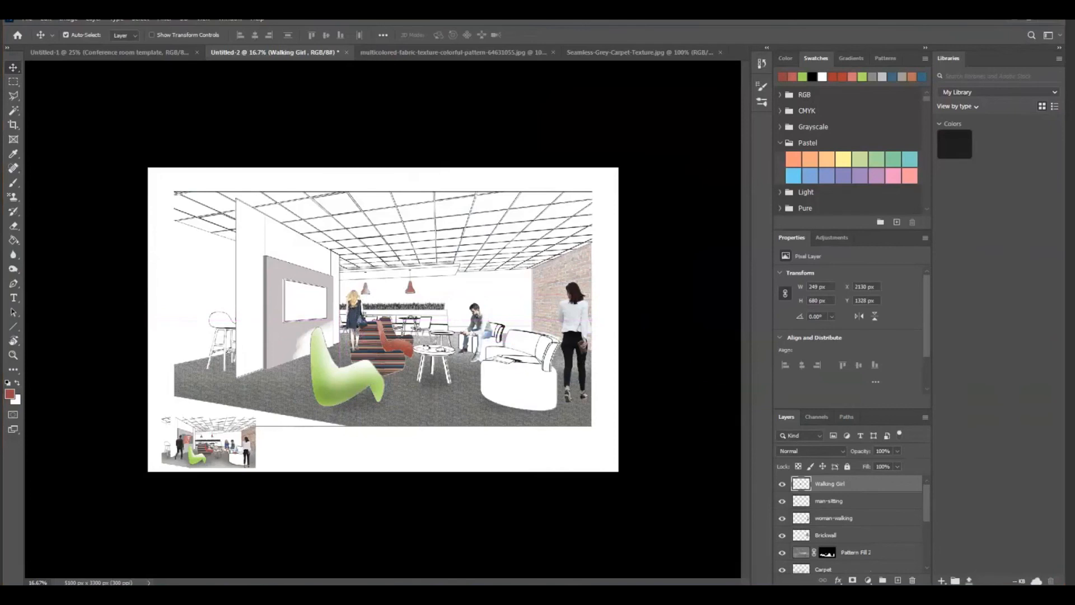
Try the man-sitting layer at about 43% opacity over the armchair and restore it to 100%
click(12, 355)
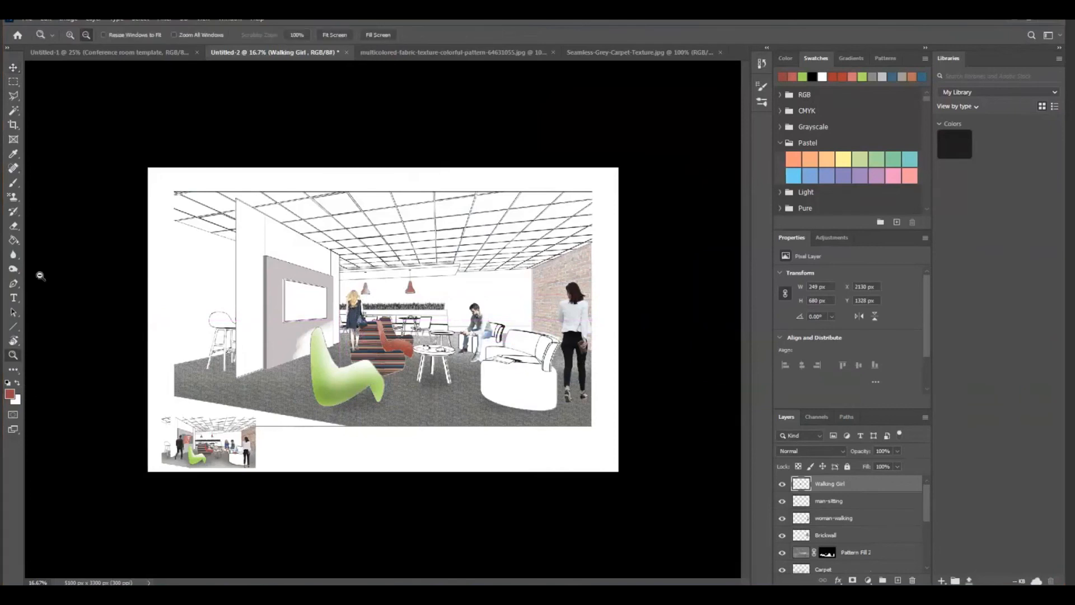
click(70, 35)
click(370, 358)
click(362, 352)
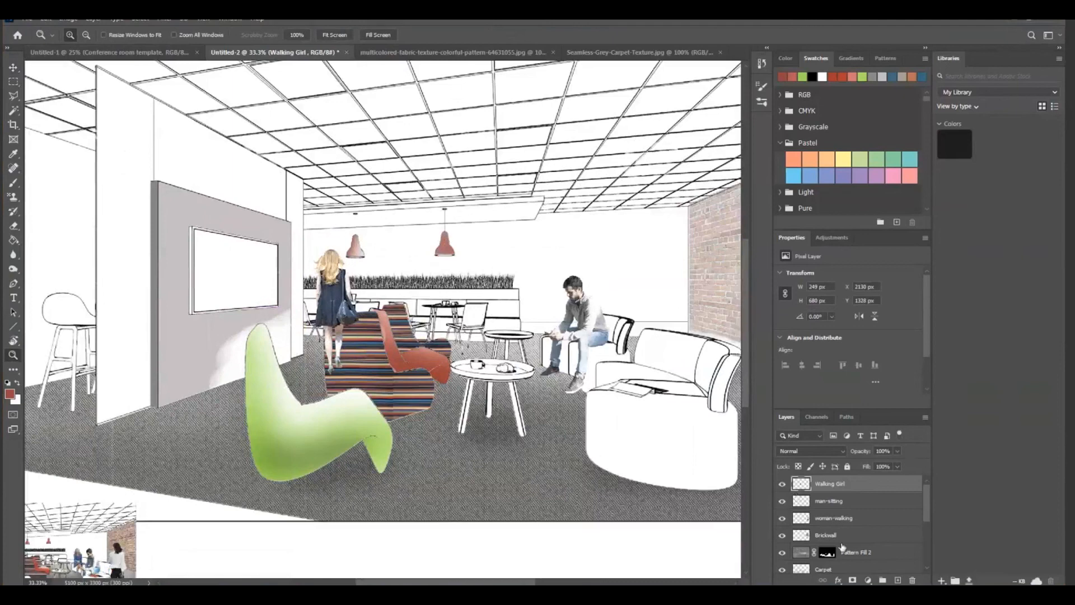
click(838, 502)
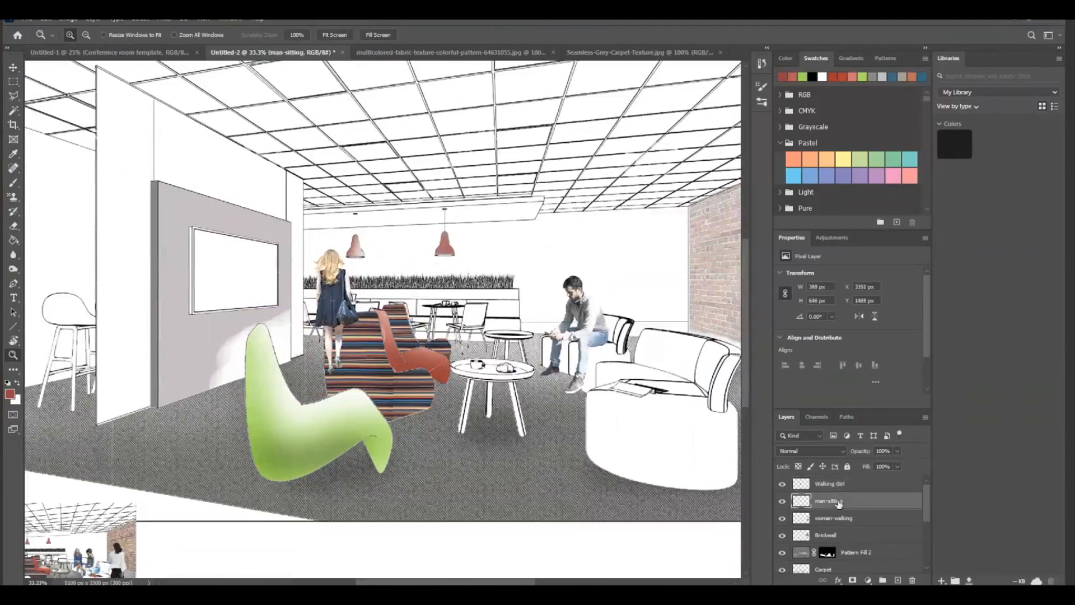
click(897, 451)
drag(872, 466, 869, 467)
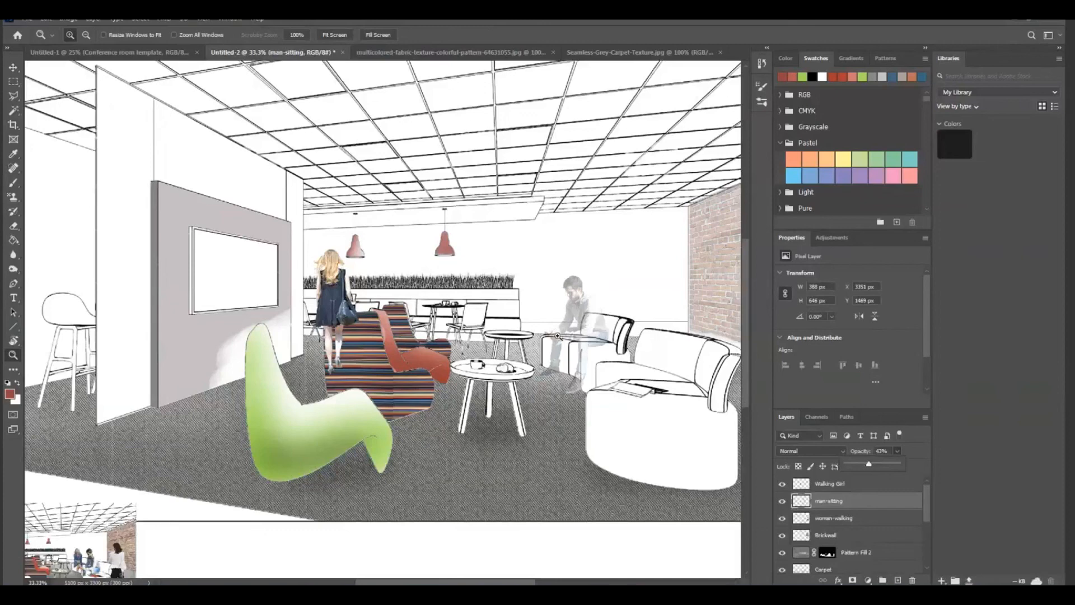
click(831, 506)
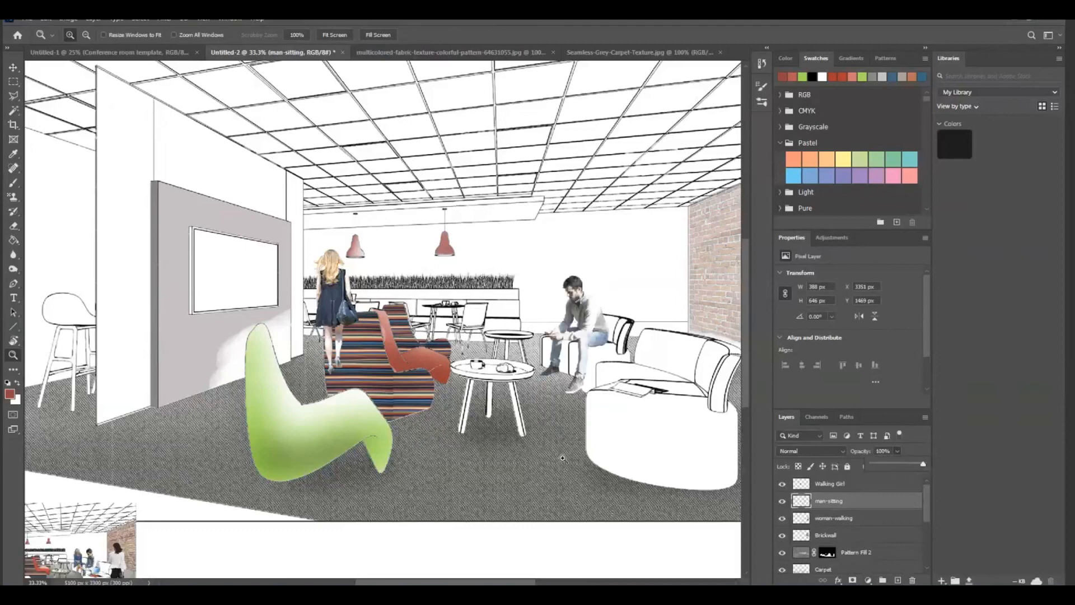
click(864, 506)
Scale the man-sitting figure down proportionally to about 93% so he fits the armchair
click(45, 19)
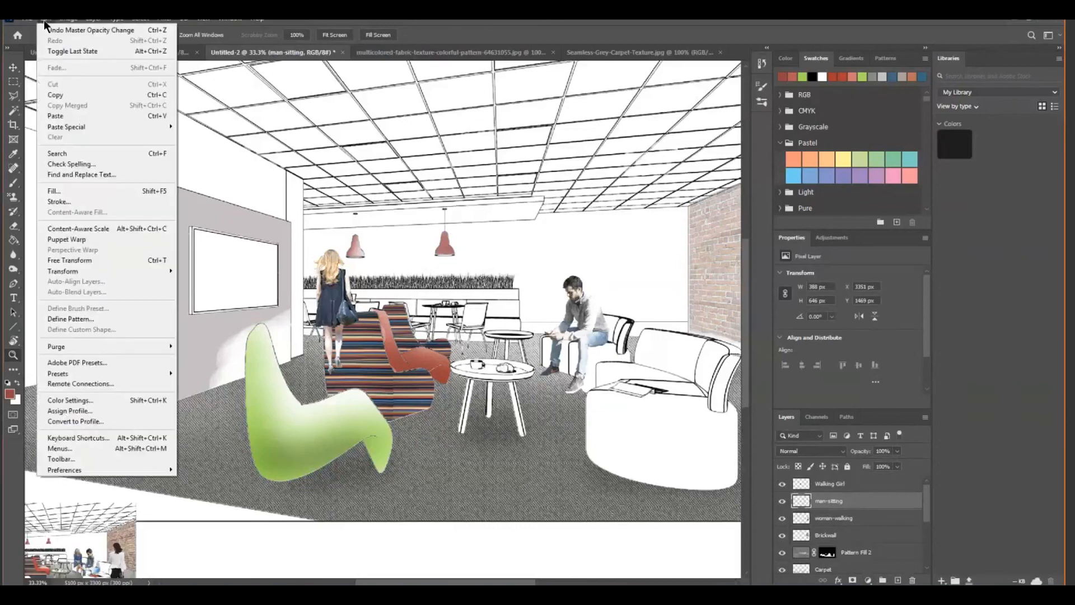
mouse_move(66, 270)
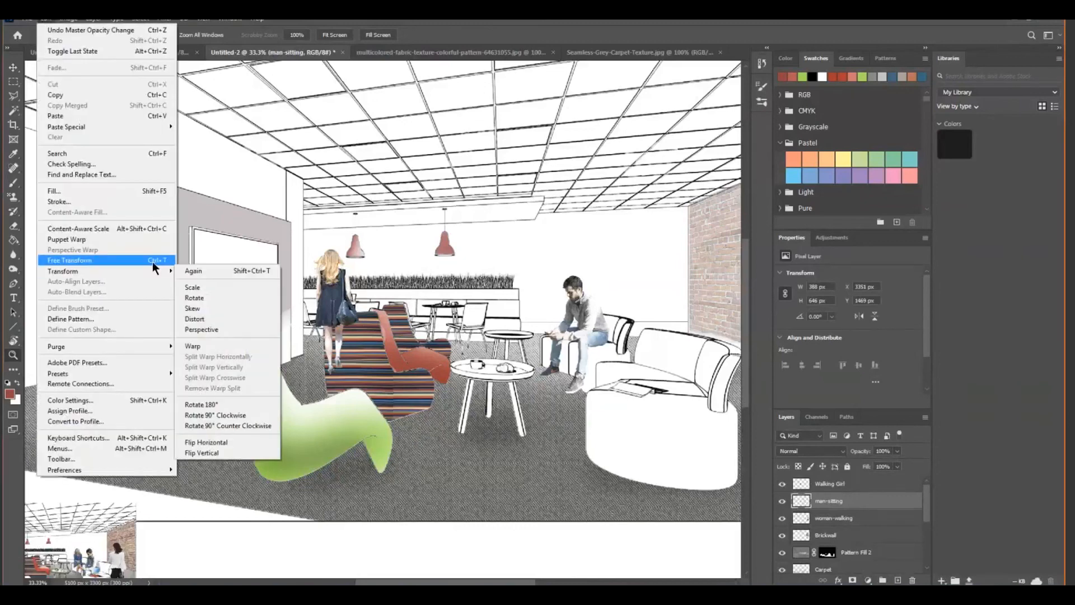
click(199, 287)
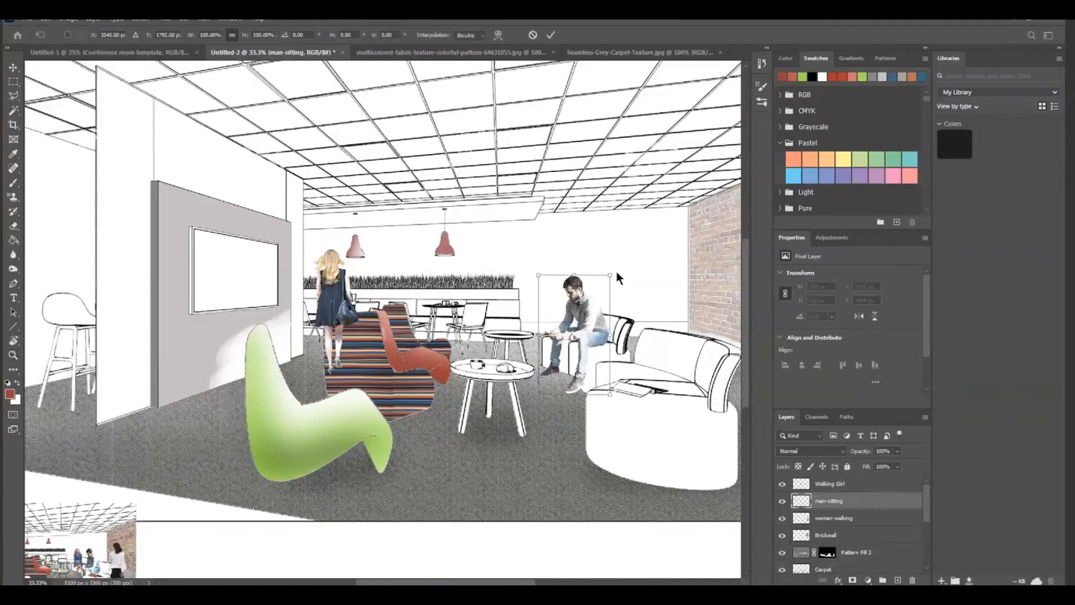
drag(609, 274, 605, 284)
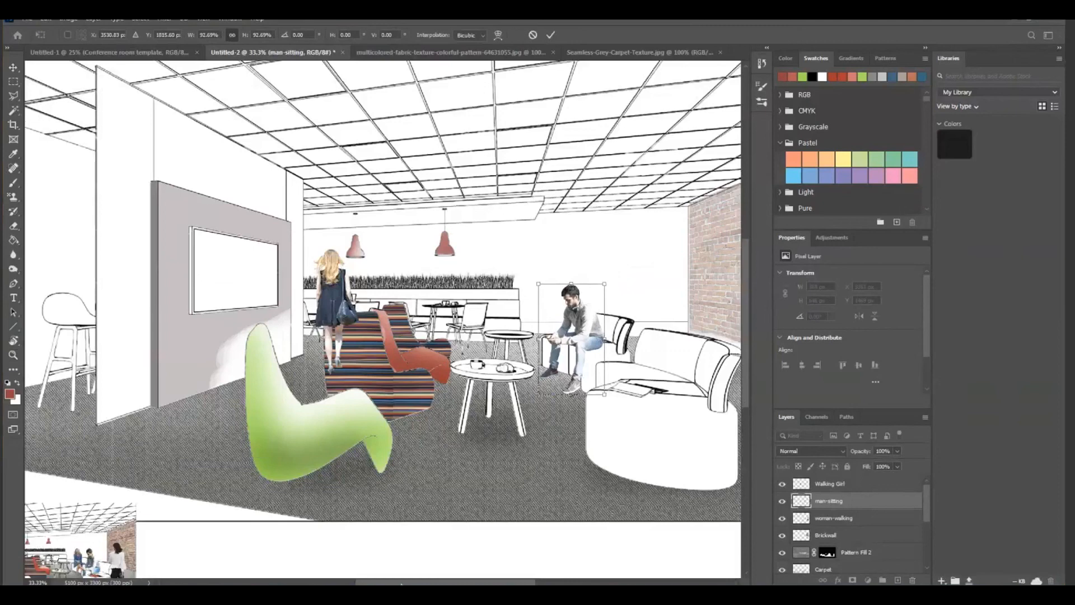
key(Return)
key(z)
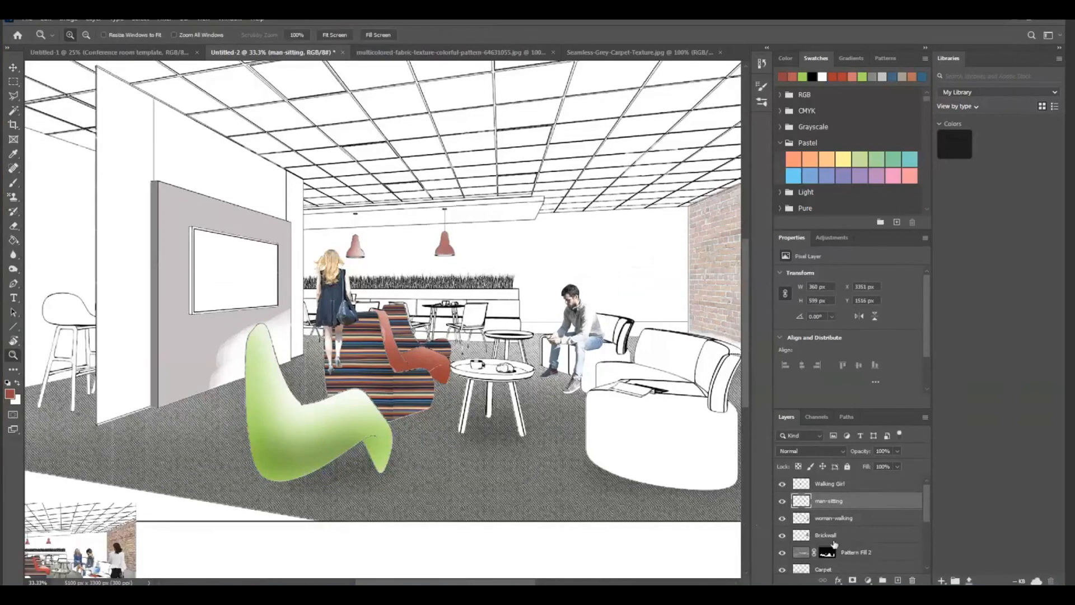
Lower the Walking Girl layer to 45% opacity and erase the part of her legs overlapping the striped lounge chair
click(834, 520)
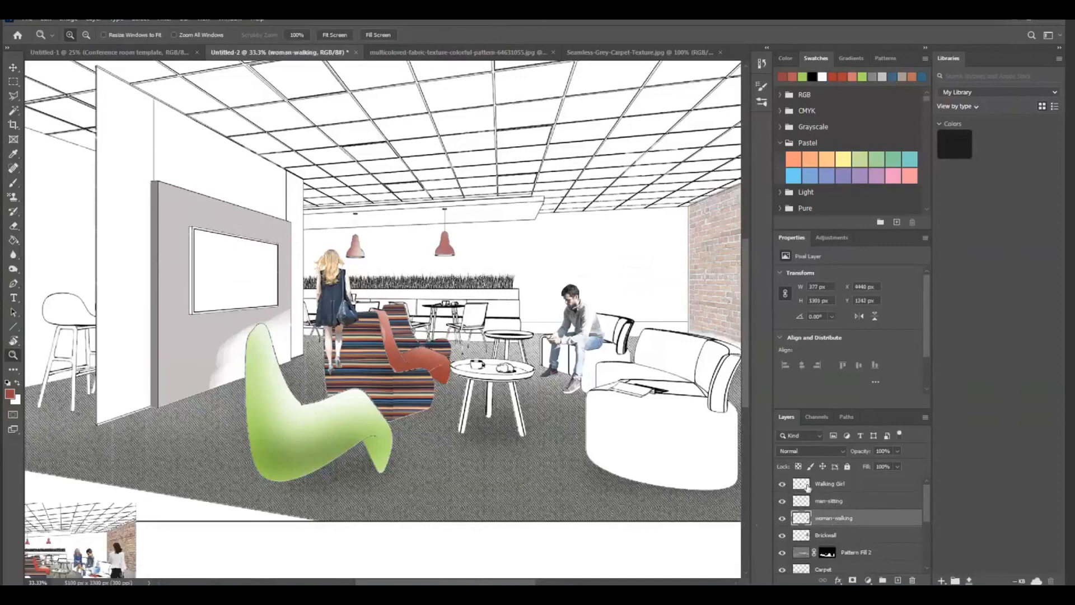
click(896, 452)
drag(868, 464, 923, 470)
click(847, 485)
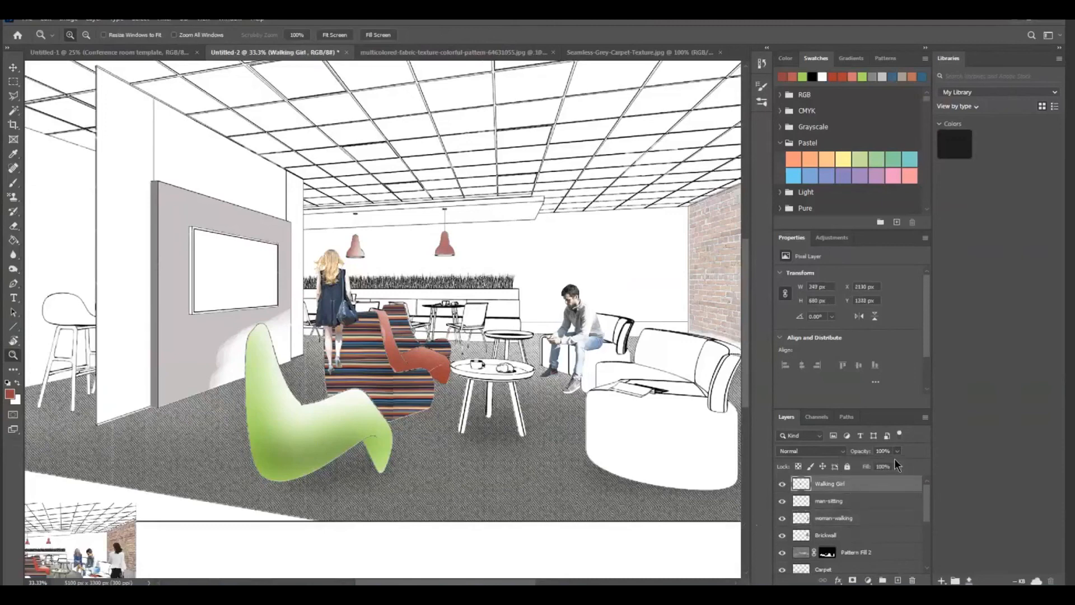
click(897, 452)
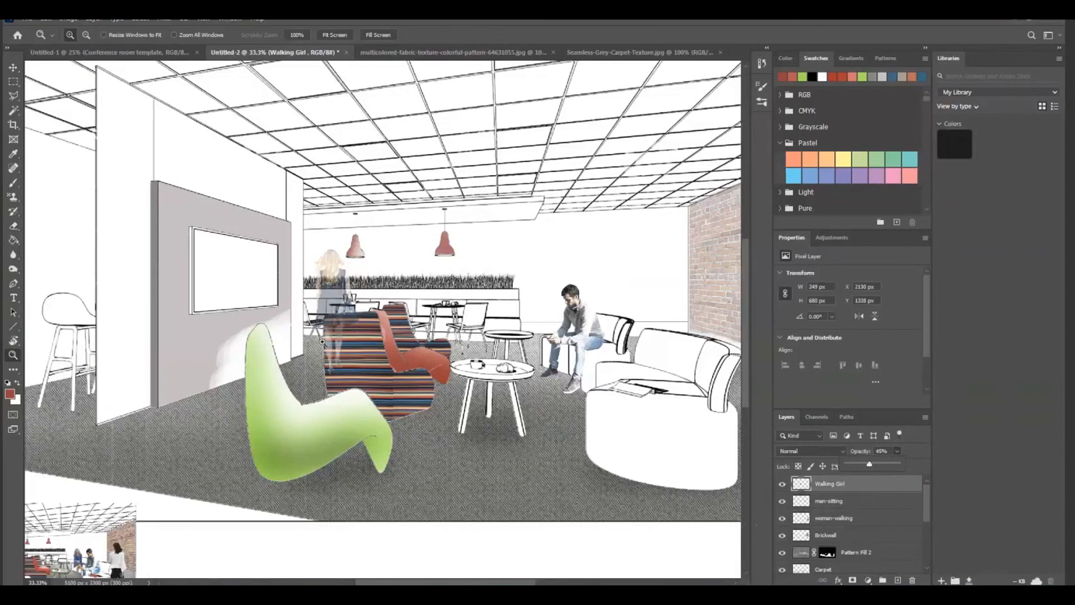
click(13, 227)
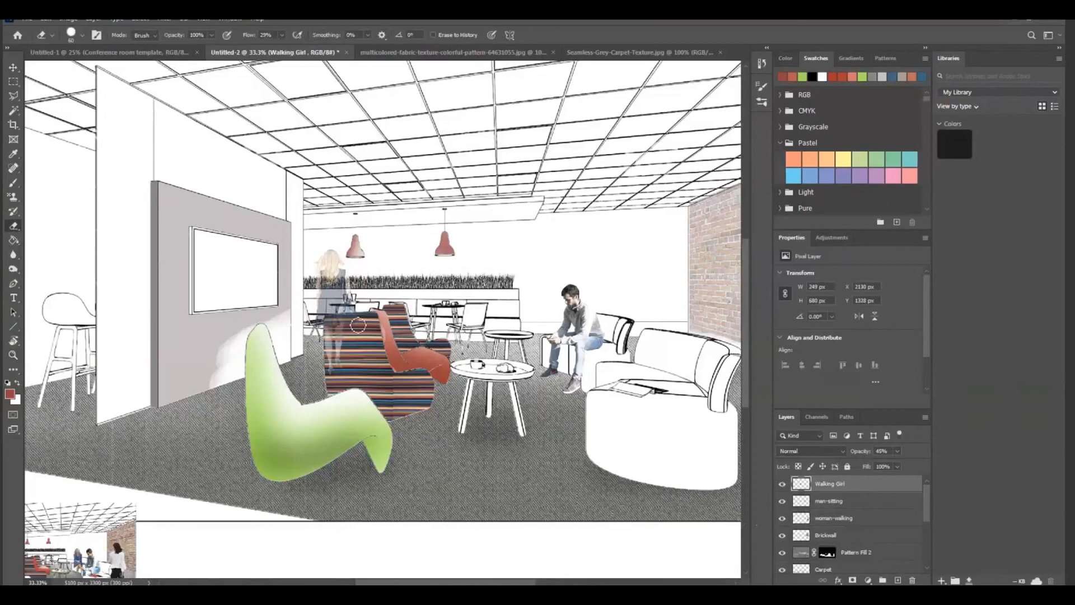
mouse_move(332, 320)
mouse_down()
mouse_move(354, 324)
mouse_move(337, 339)
mouse_move(337, 360)
mouse_move(363, 327)
mouse_move(353, 328)
mouse_move(343, 343)
mouse_move(370, 326)
mouse_up()
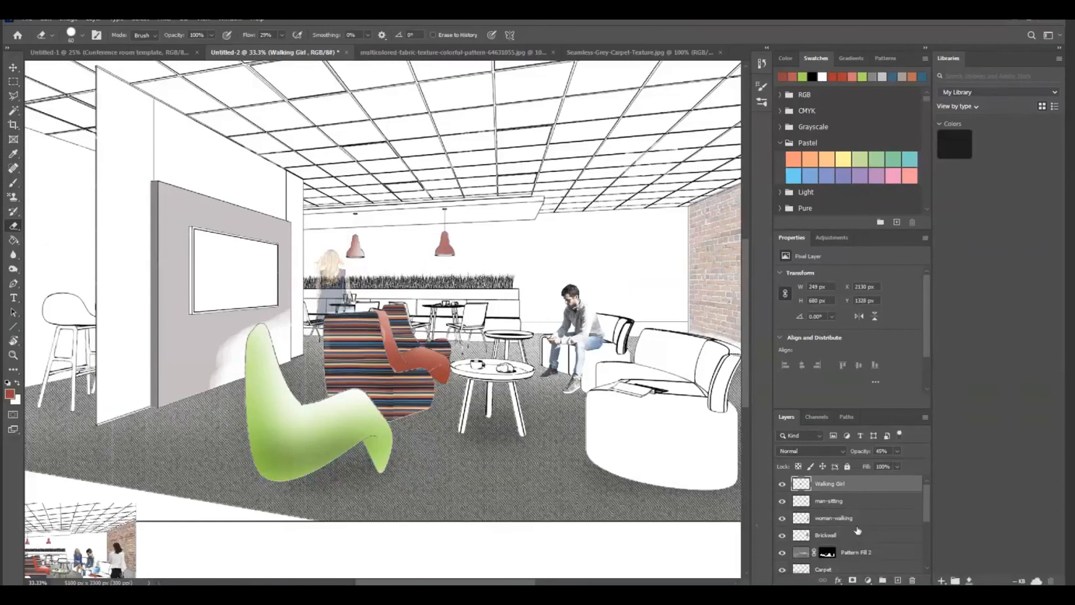
Nudge the Walking Girl figure slightly down behind the striped lounge chair and set her layer's opacity back to 100%
click(13, 67)
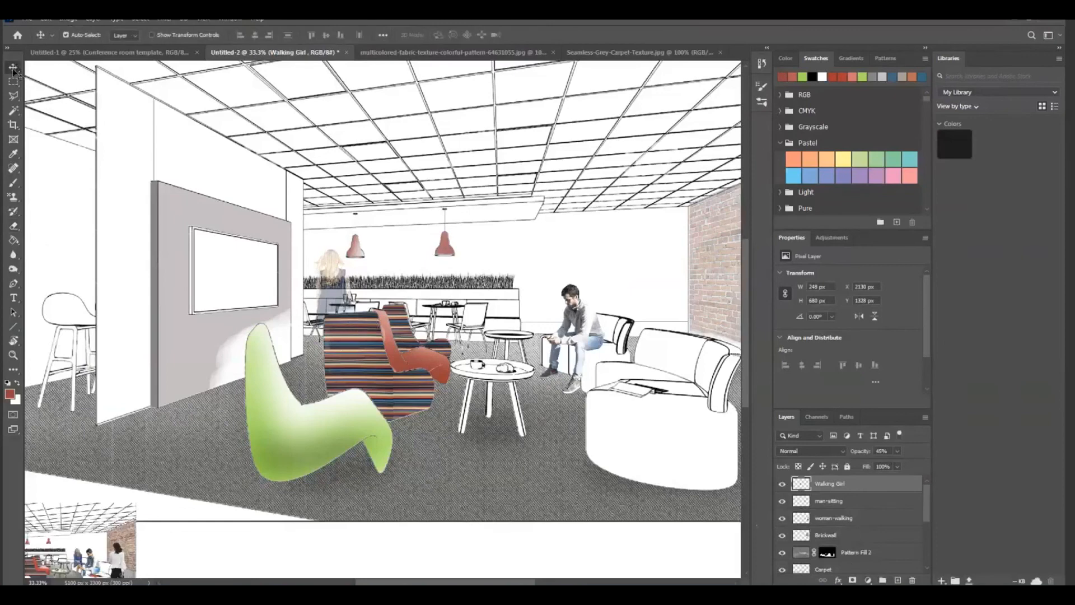
drag(336, 268, 337, 272)
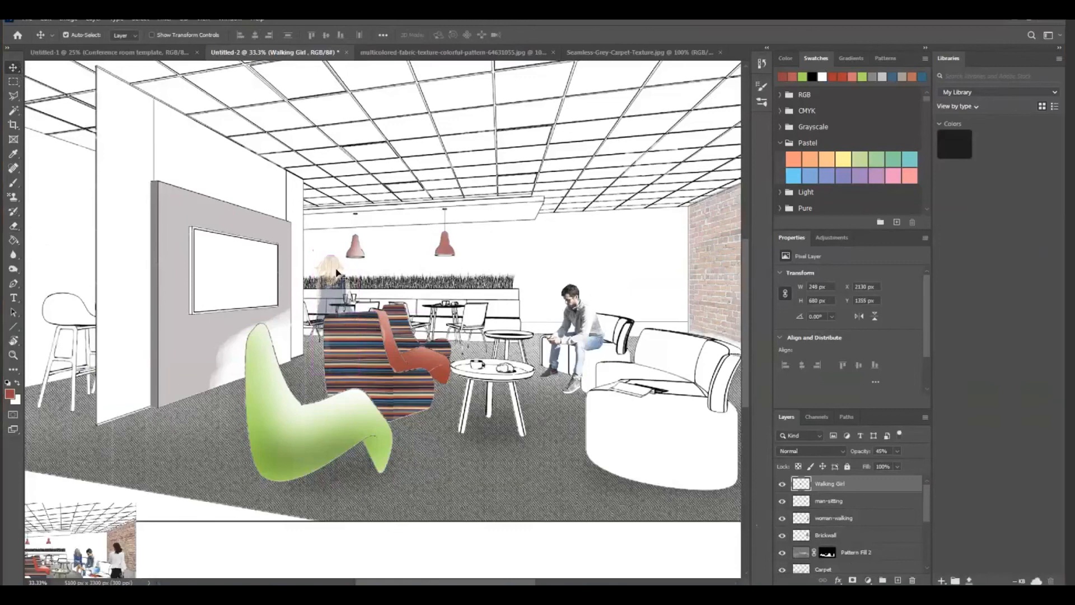
click(897, 451)
drag(896, 464, 932, 470)
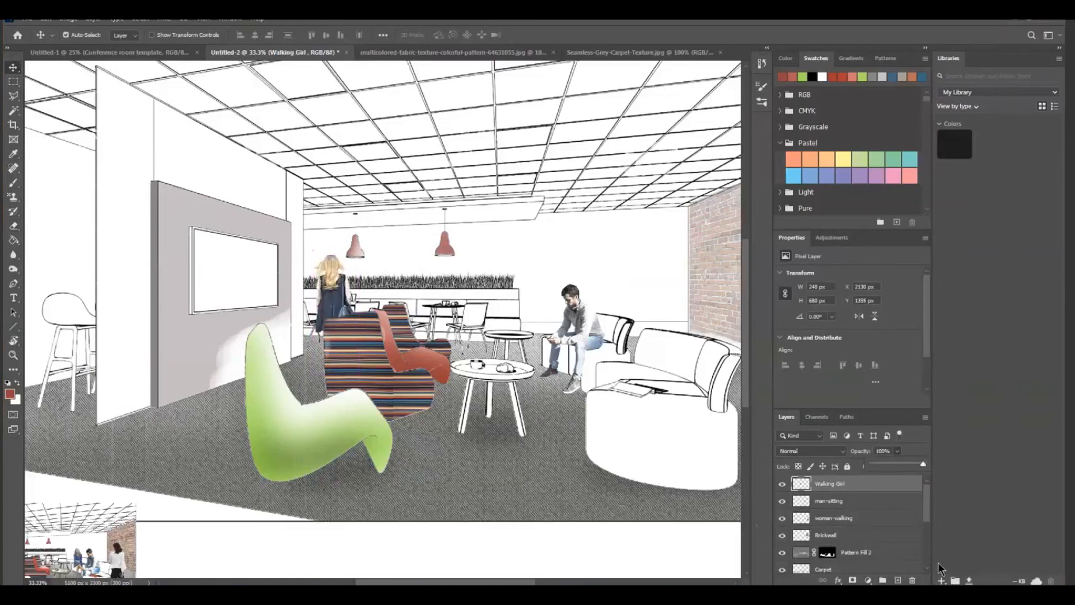
Restore the maximized program window to a smaller floating window over the desktop
click(763, 569)
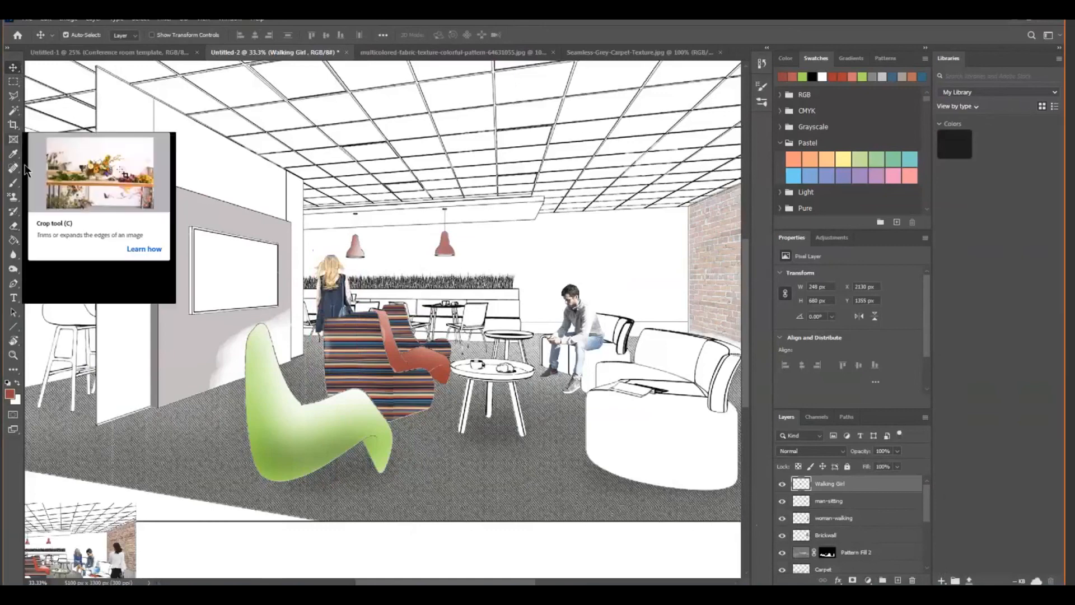
click(612, 538)
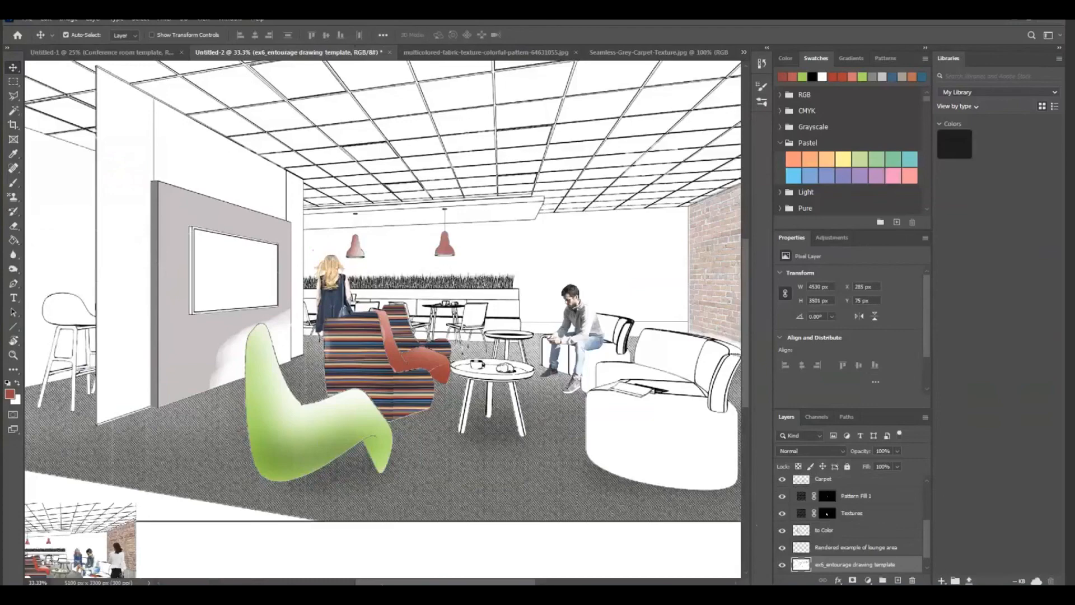
drag(379, 585, 404, 584)
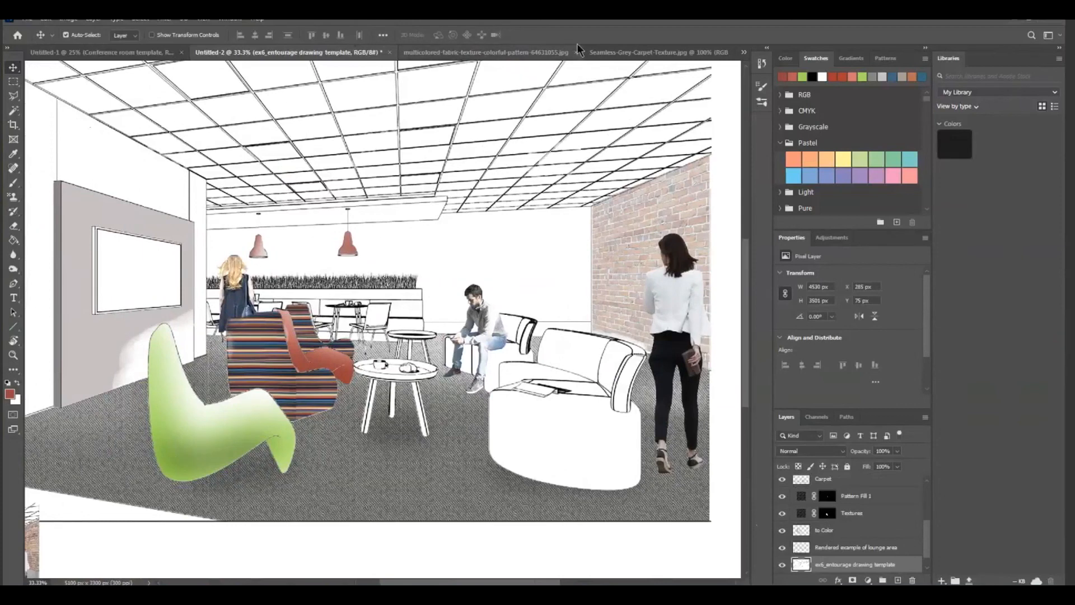
double_click(606, 35)
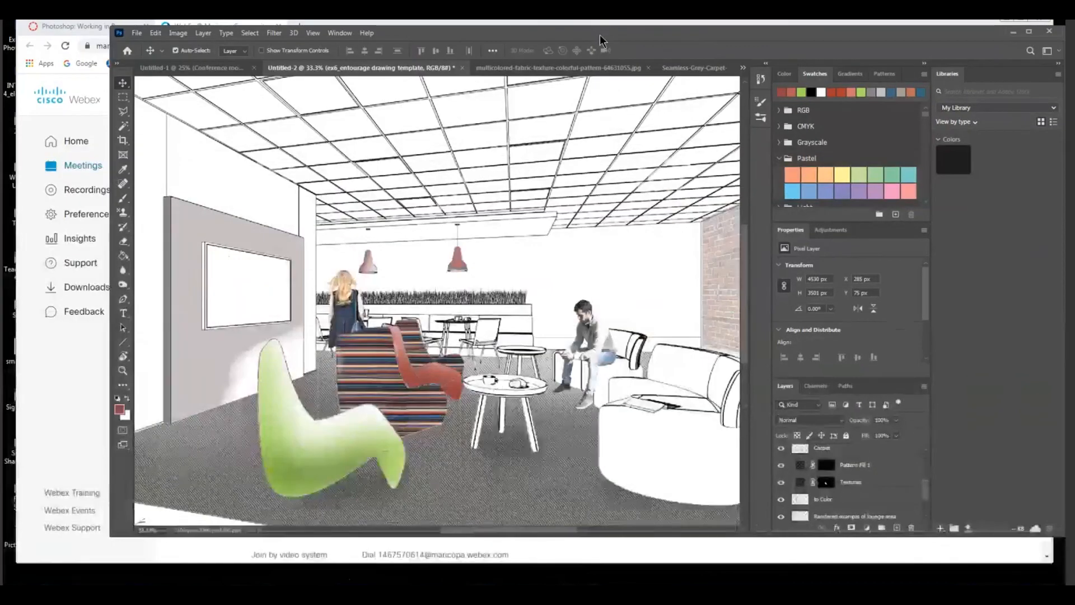